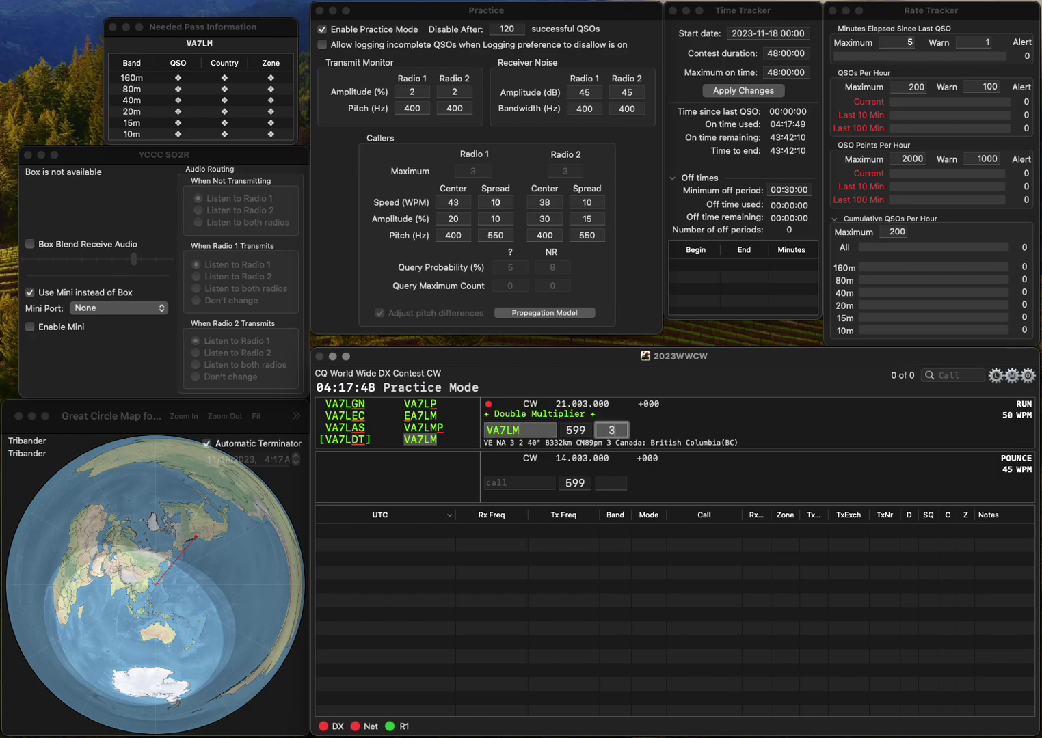
key("Return")
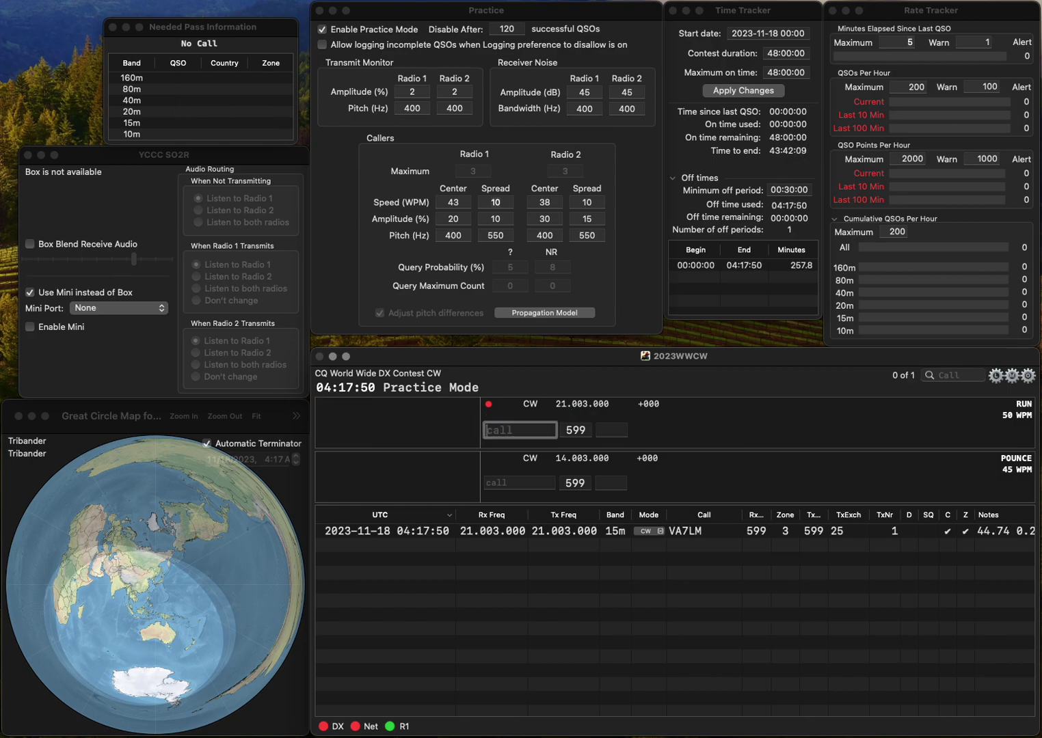
type("OH8KVY")
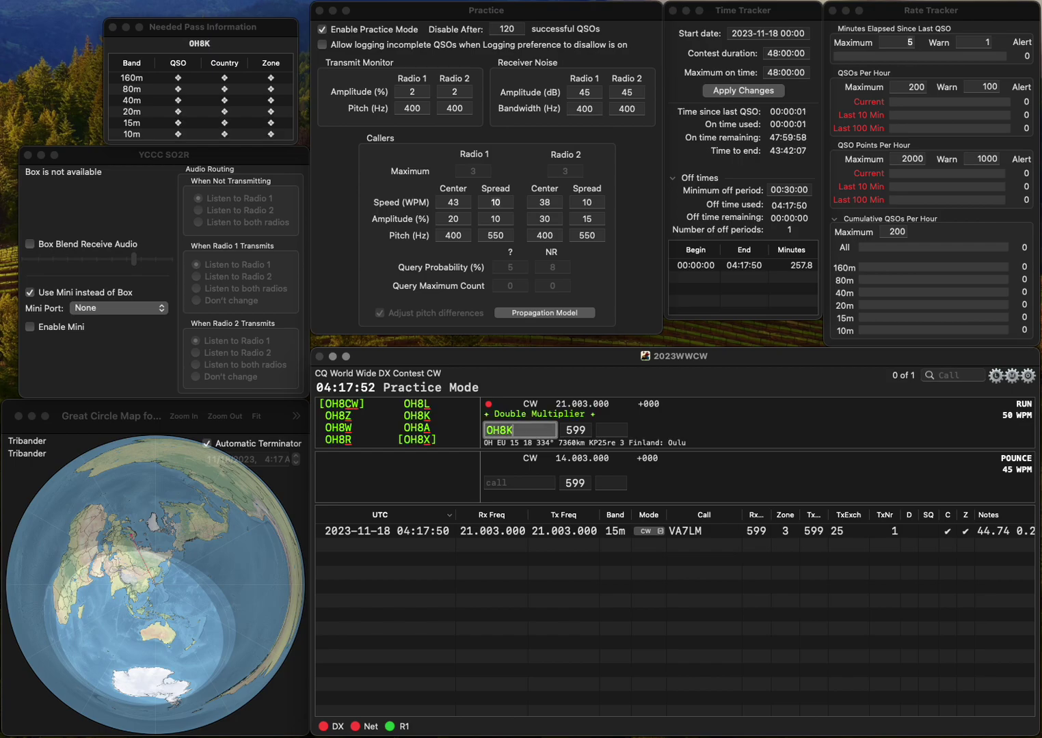
key("Tab")
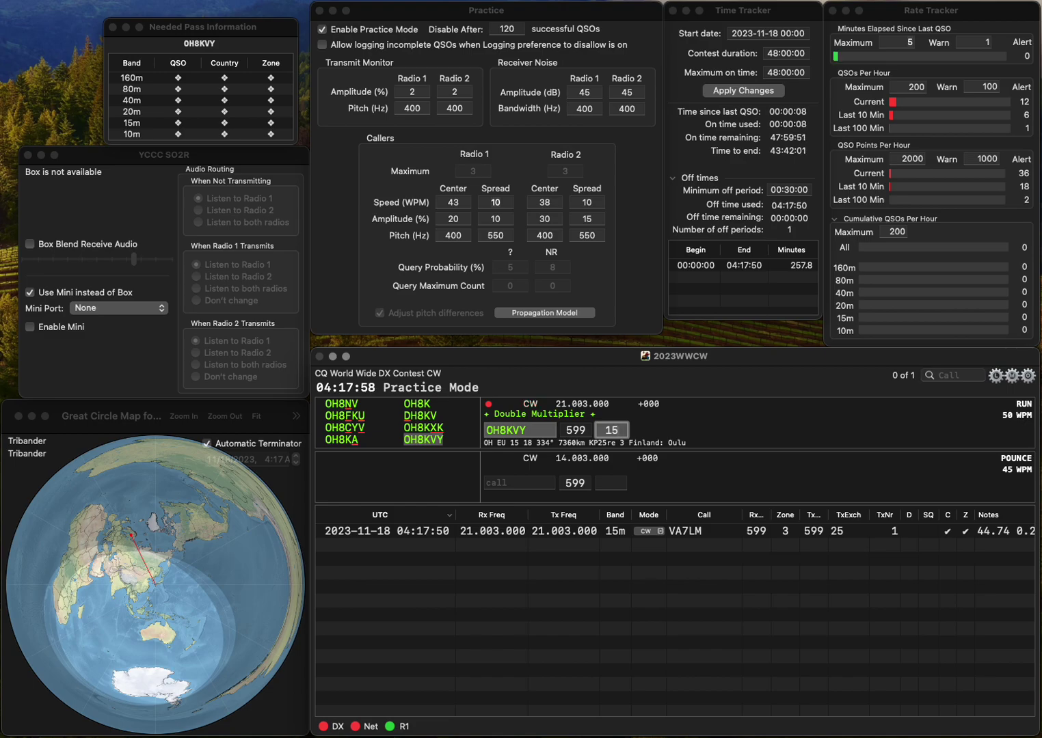
key("Return")
type("S52WW")
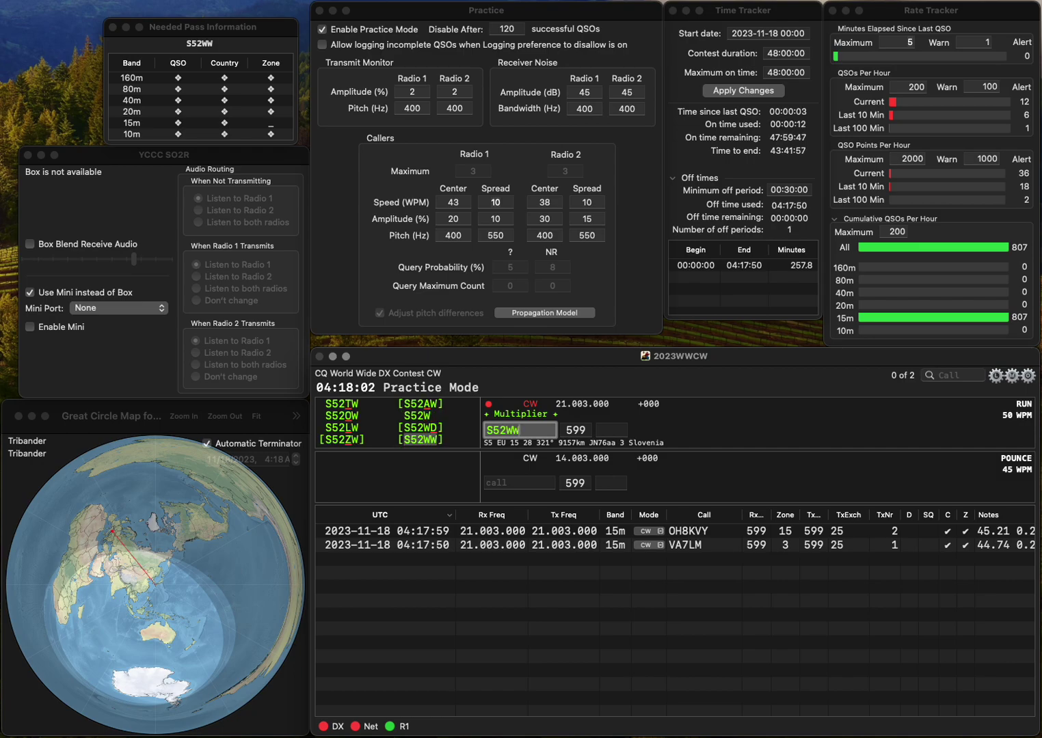
key("space")
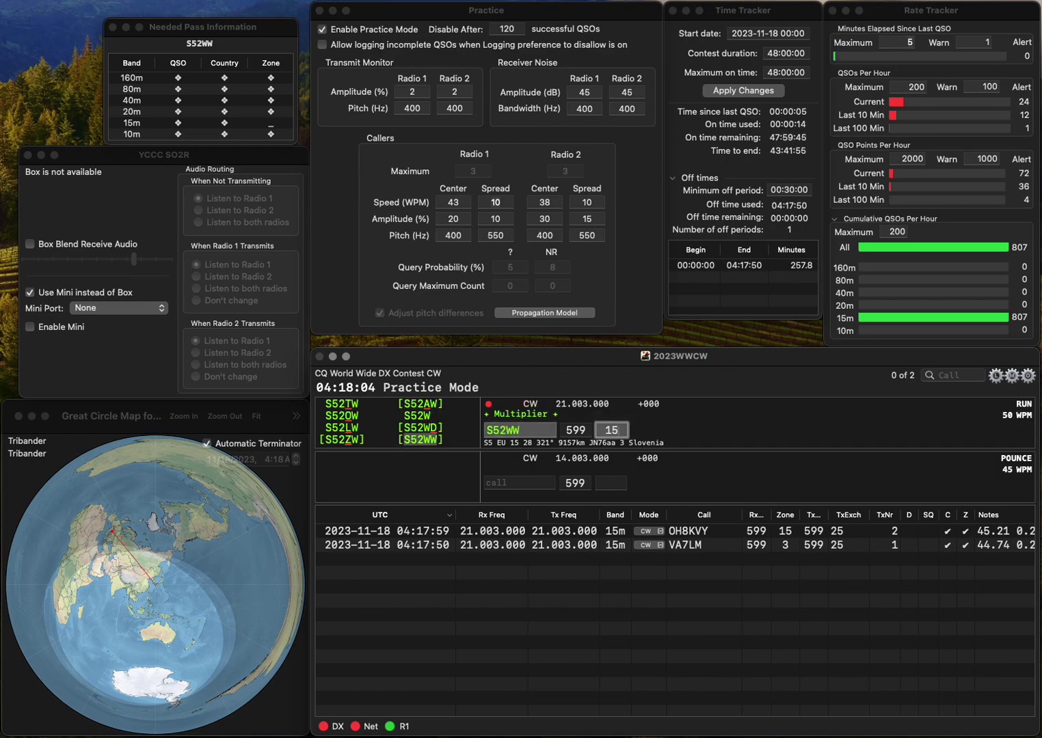
key("space")
type("BBH")
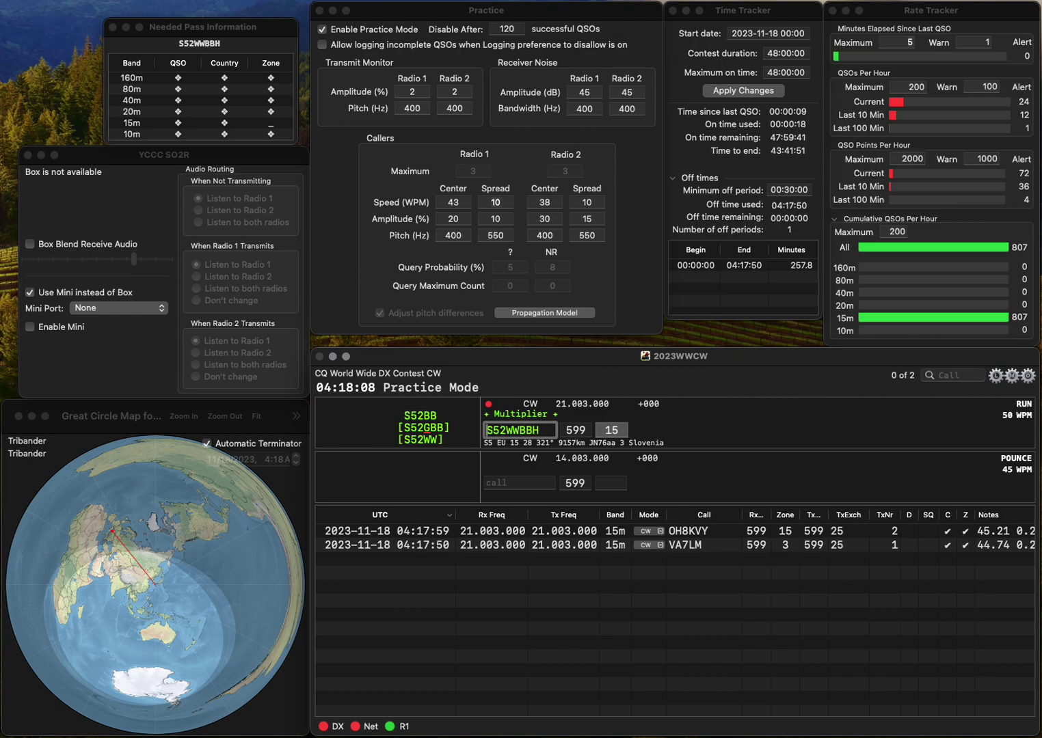
key("Delete")
key("Delete")
key("Delete")
key("Delete")
key("Delete")
key("Delete")
type("3WW")
key("space")
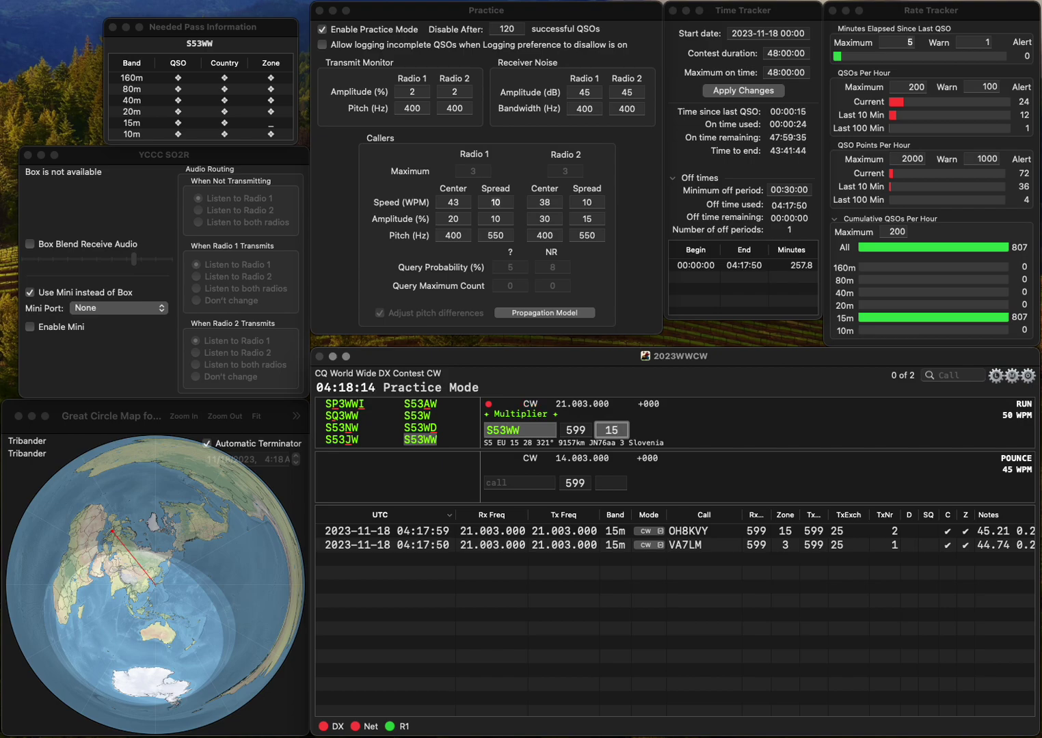
key("Return")
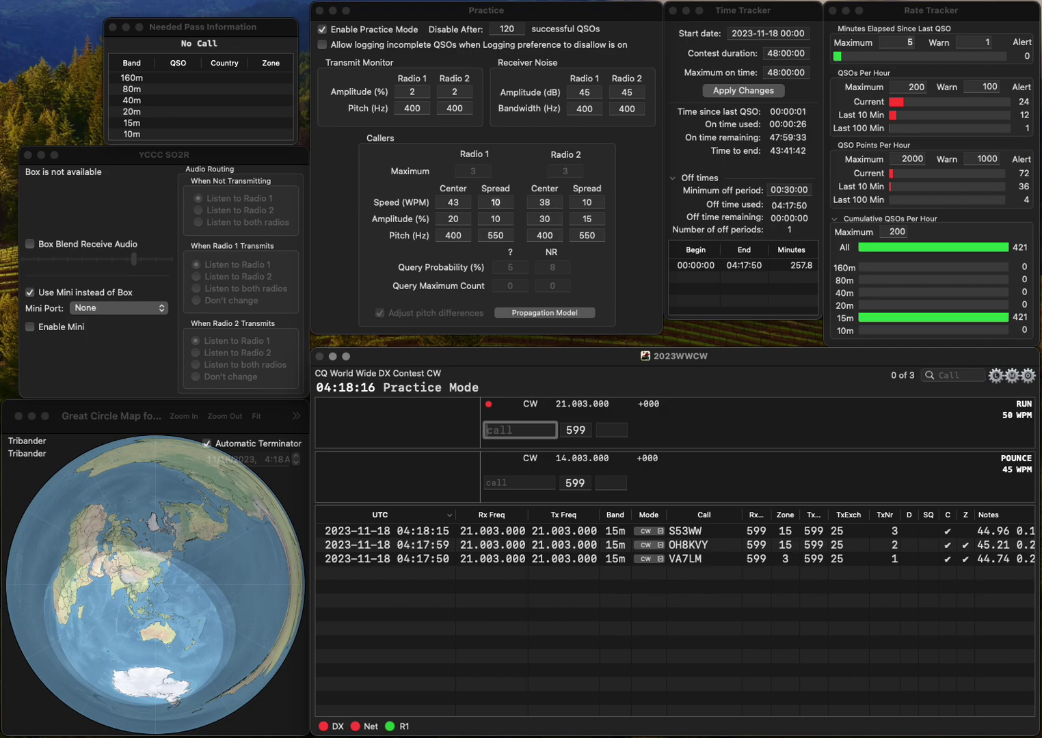
Enter the partial call IFMA, rework it into JI2GCM, and log the contact with zone 25.
type("IF")
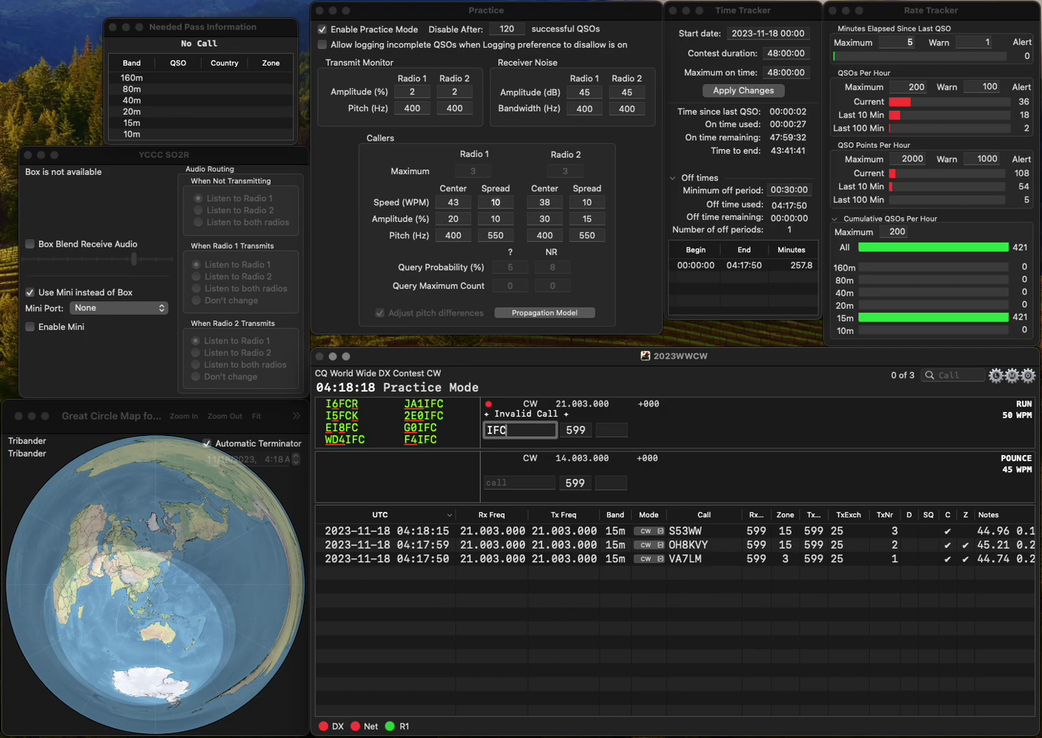
type("MA")
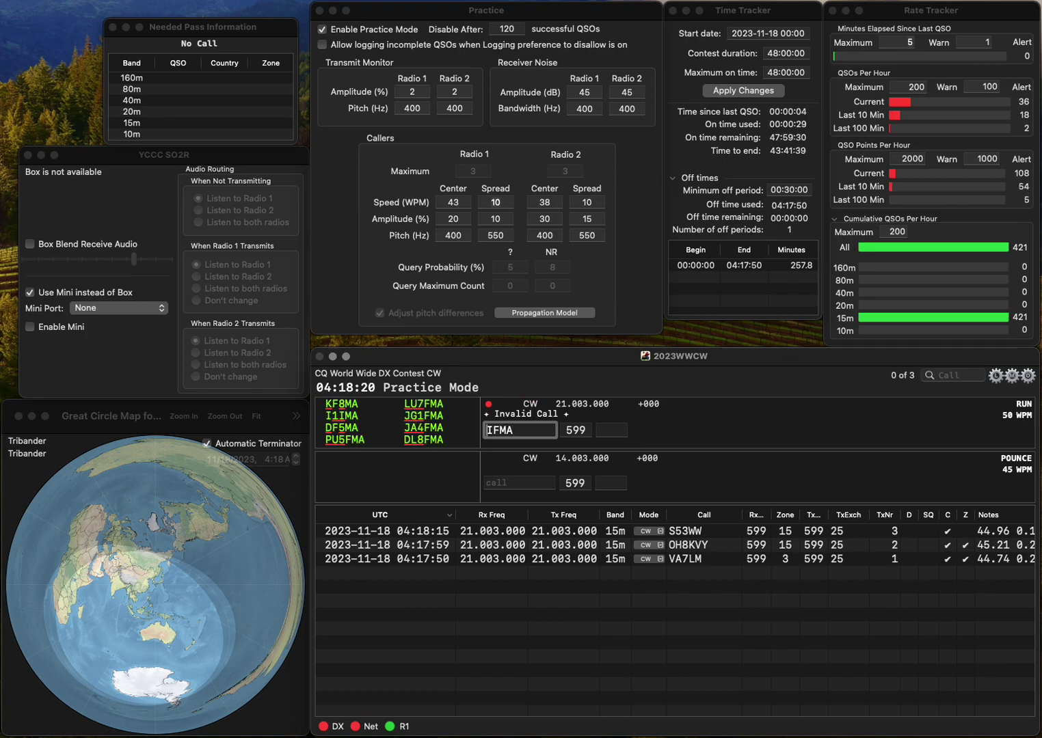
key("Left")
key("Left")
key("BackSpace")
key("BackSpace")
type("JI2")
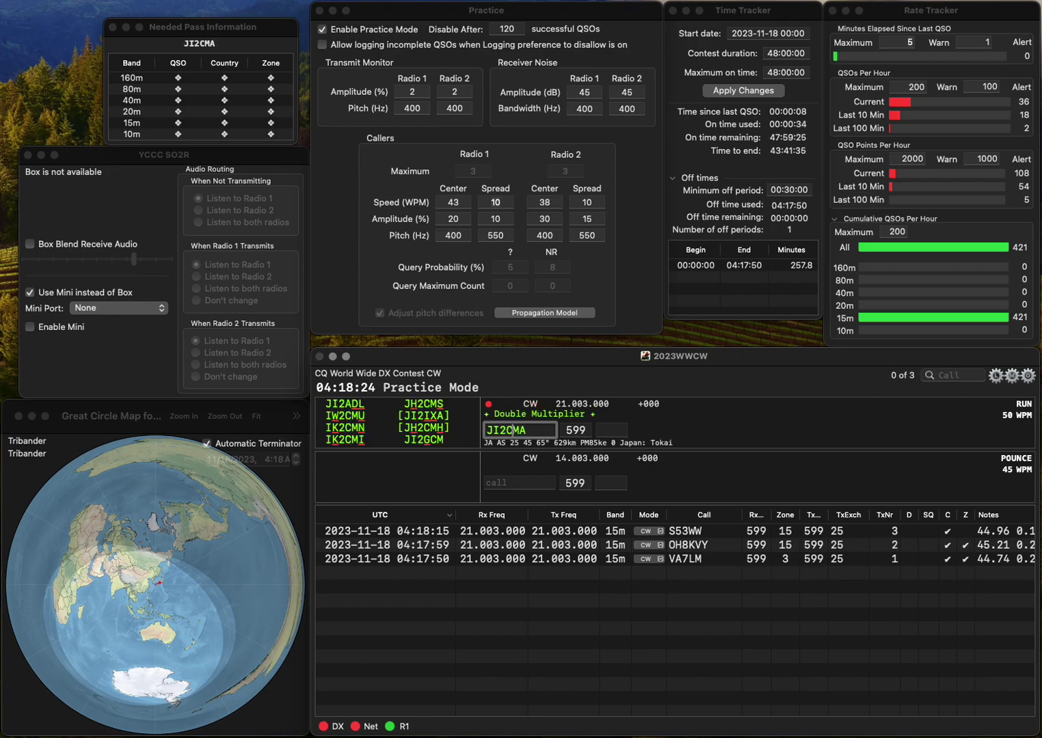
type("GC")
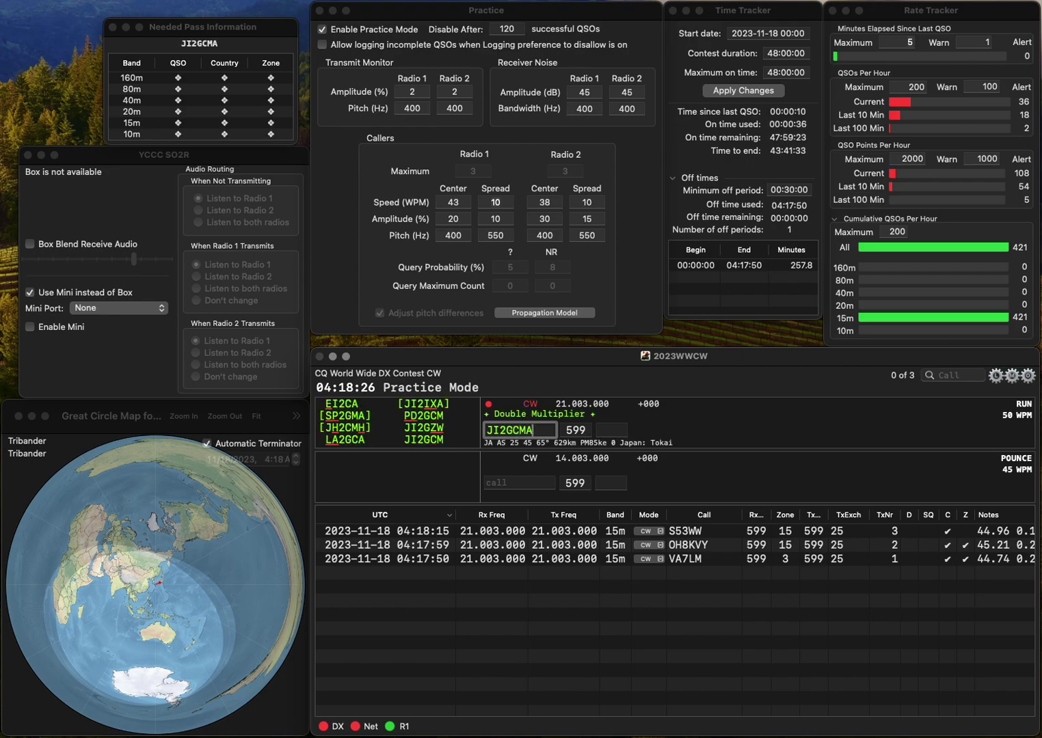
key("BackSpace")
key("Tab")
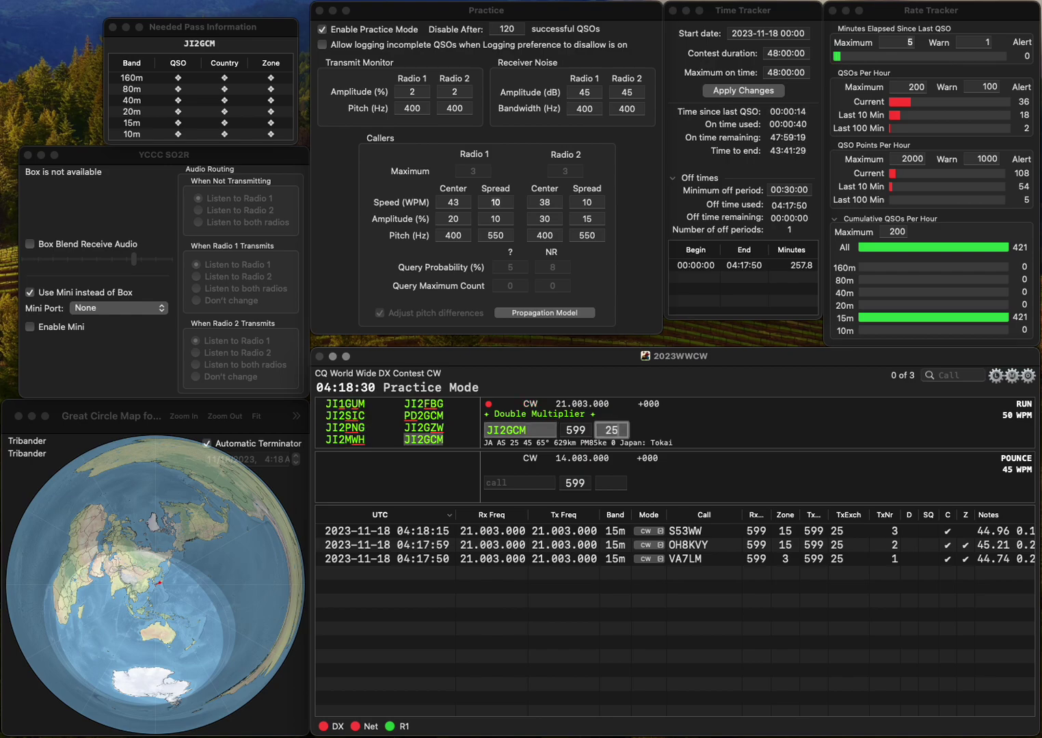
key("Return")
Enter the call P44G, correct it to PV3G, and log the contact with zone 11.
type("P44G")
left_click(501, 430)
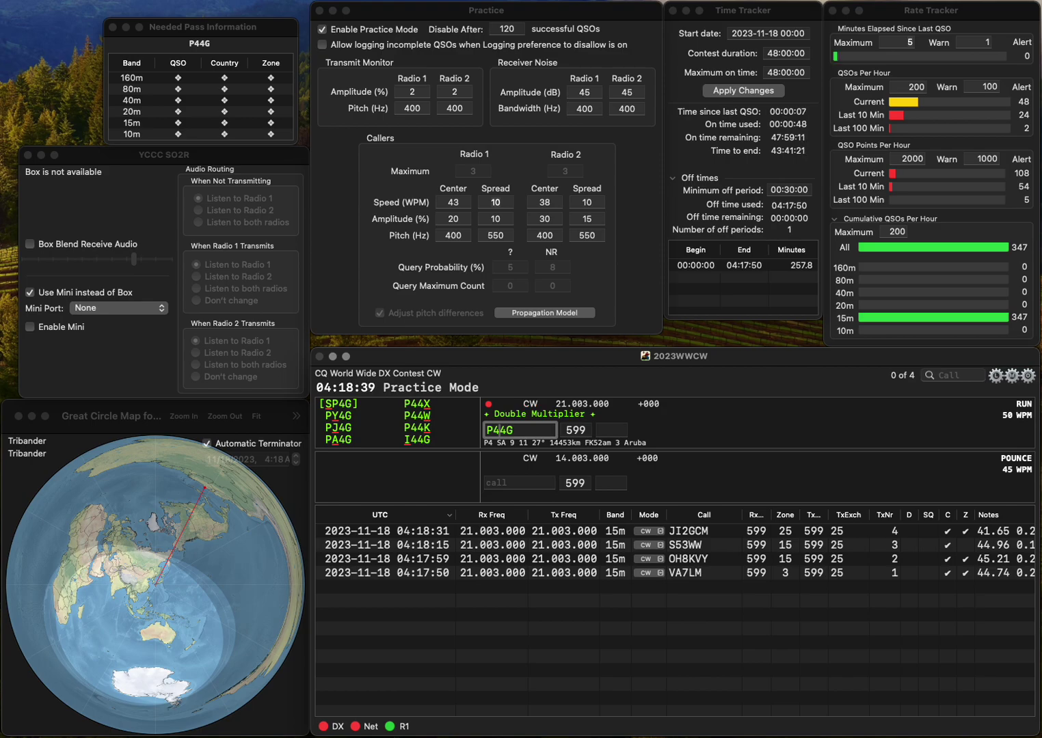
key("BackSpace")
type("V3")
key("BackSpace")
key("Delete")
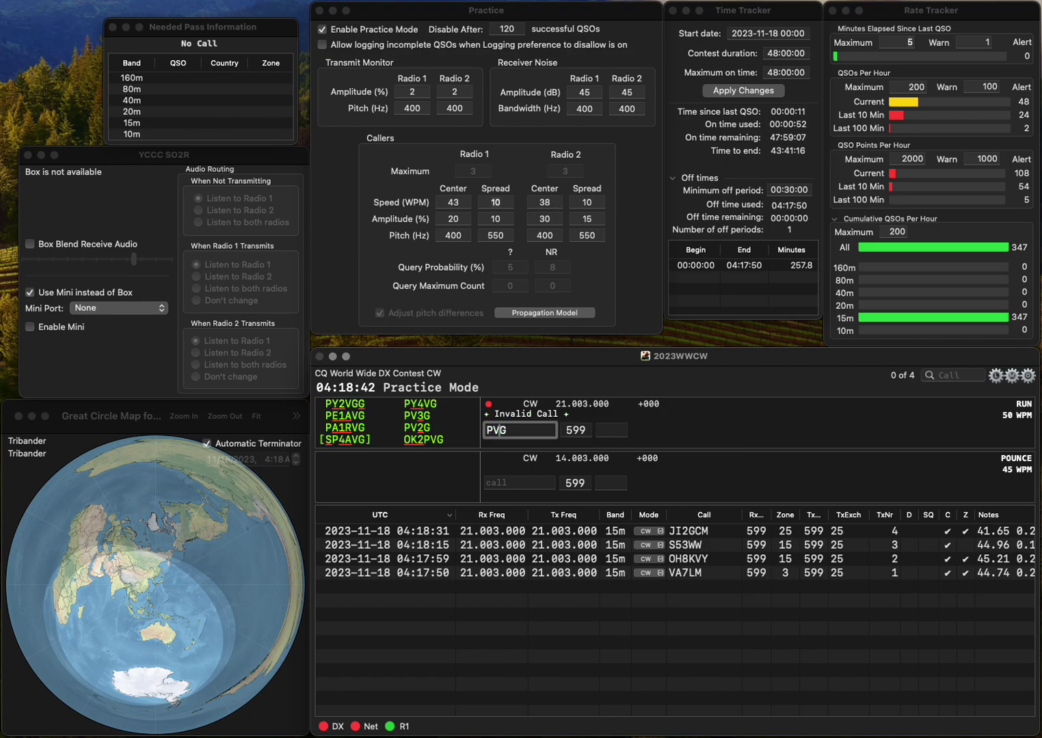
type("3")
key("space")
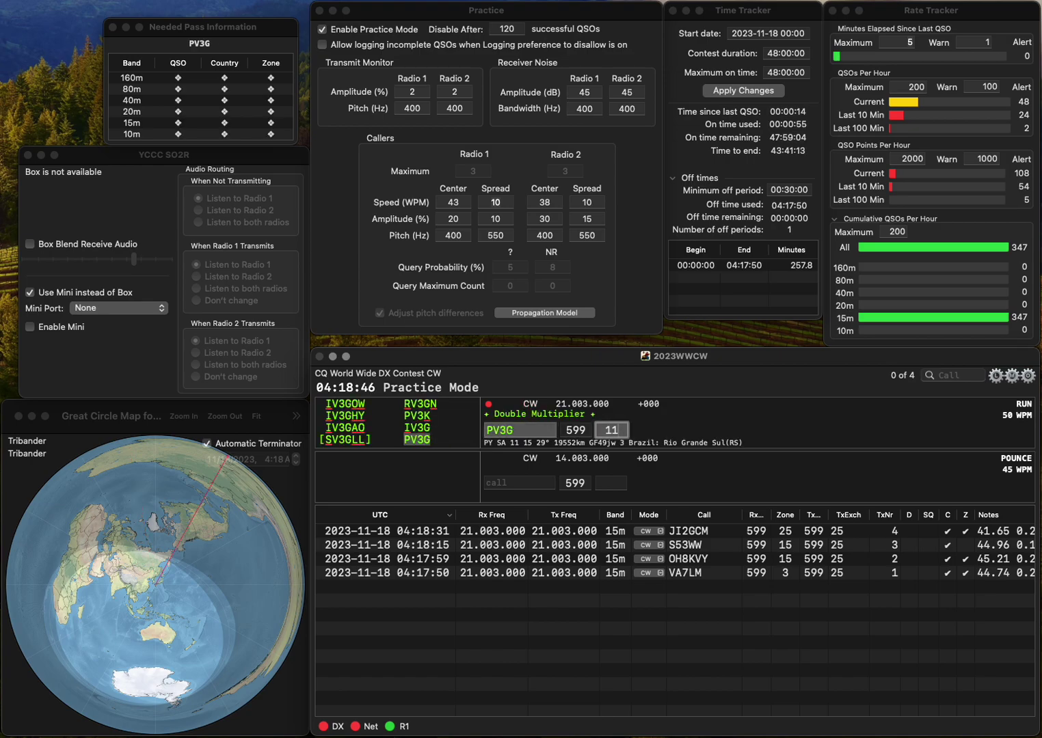
key("Return")
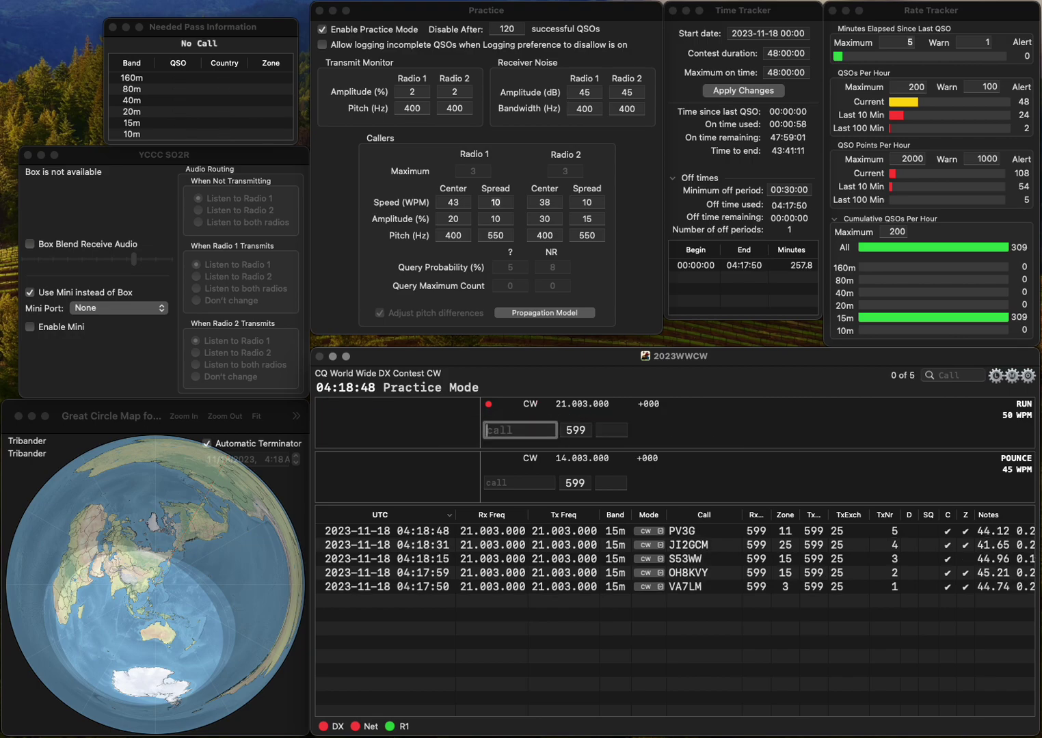
type("K")
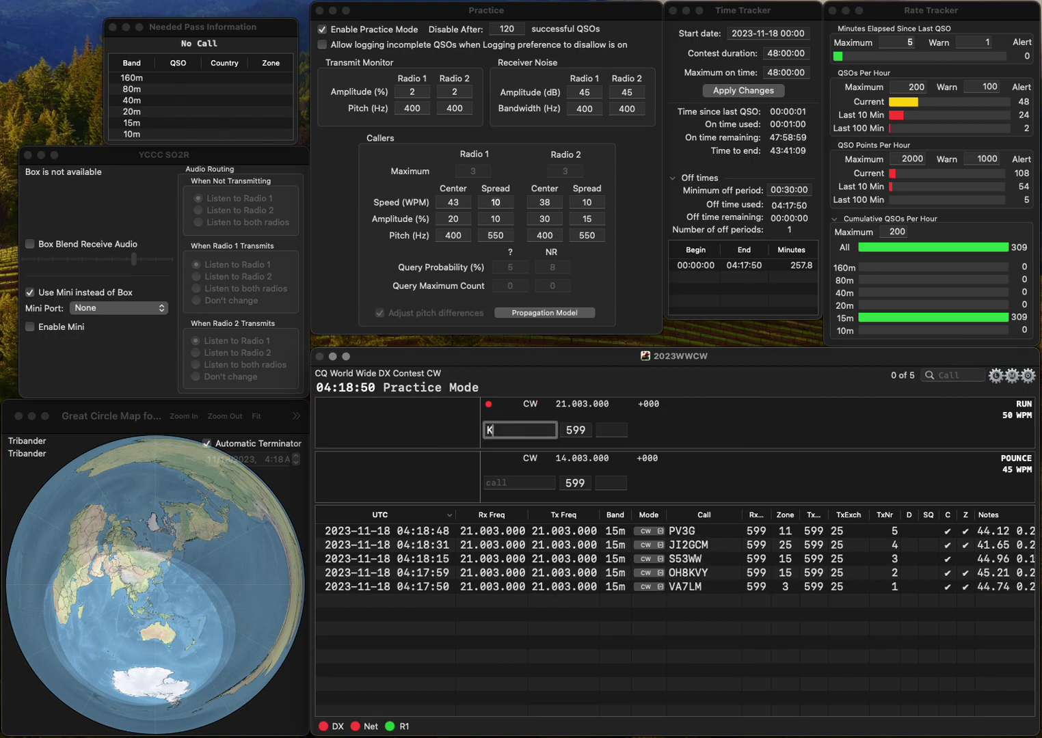
type("C1TAX")
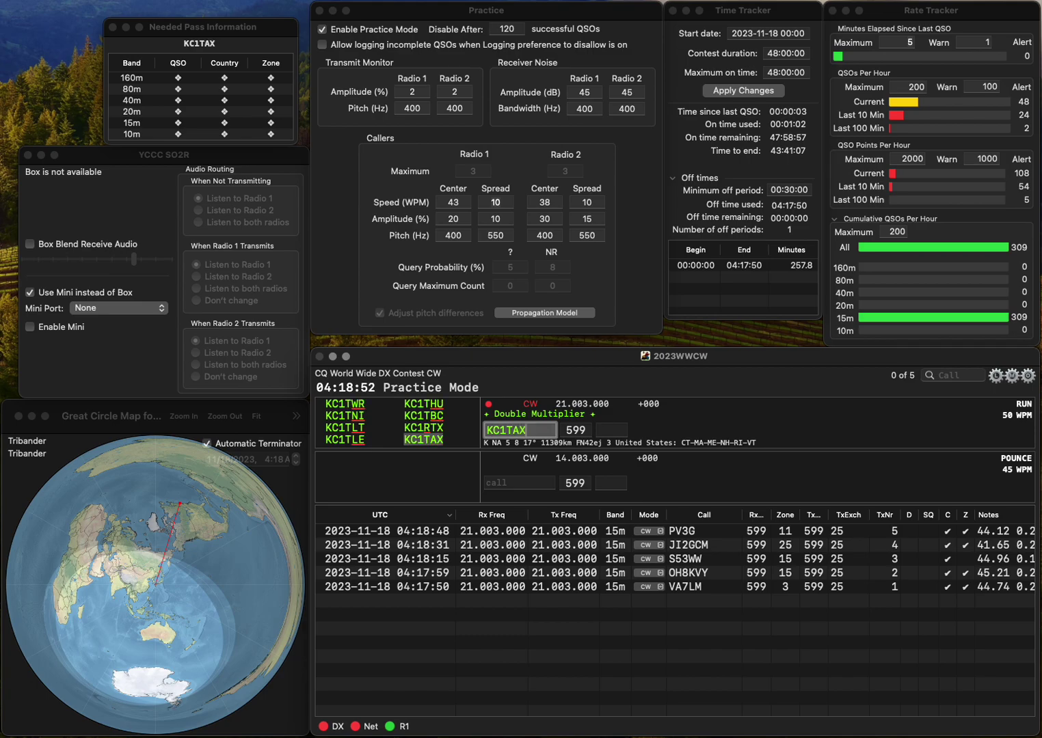
key("Tab")
type("5")
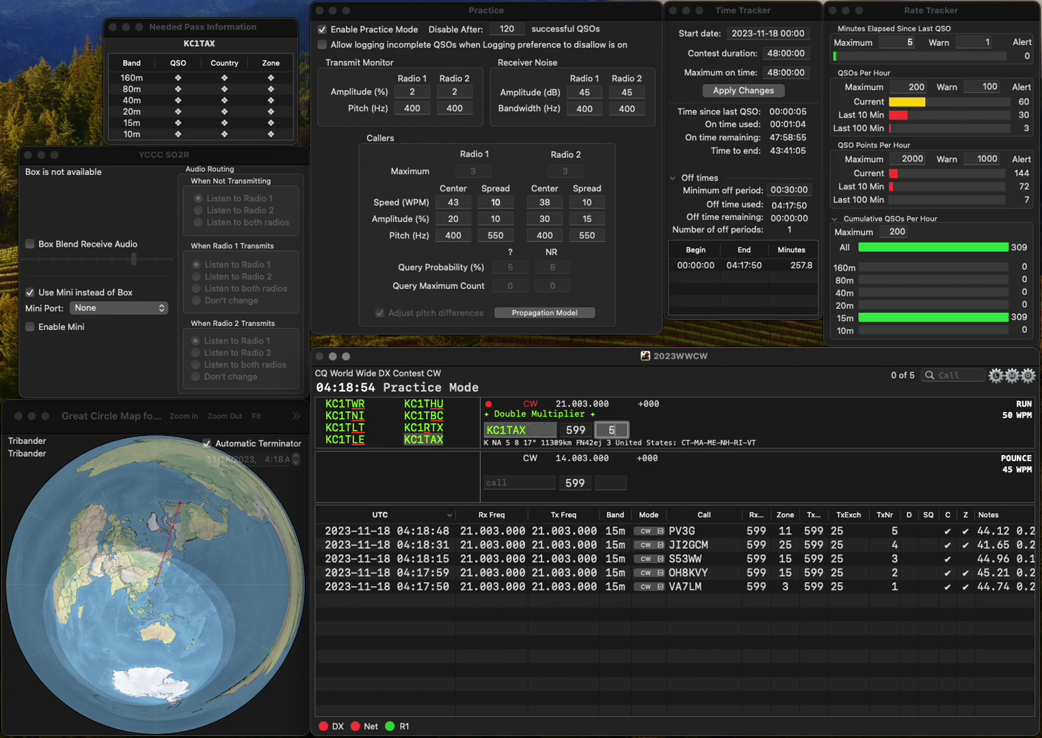
key("Return")
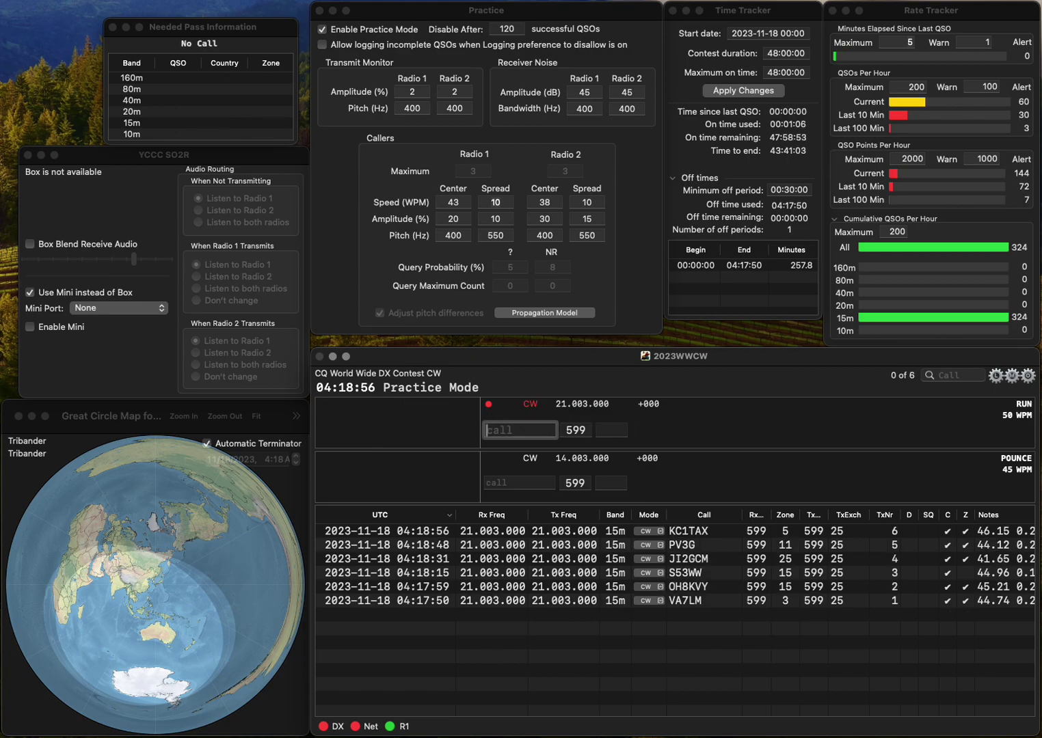
Enter the partial call K7T, work its suffix out to K7TEH, and log the contact with zone 3.
type("K7T")
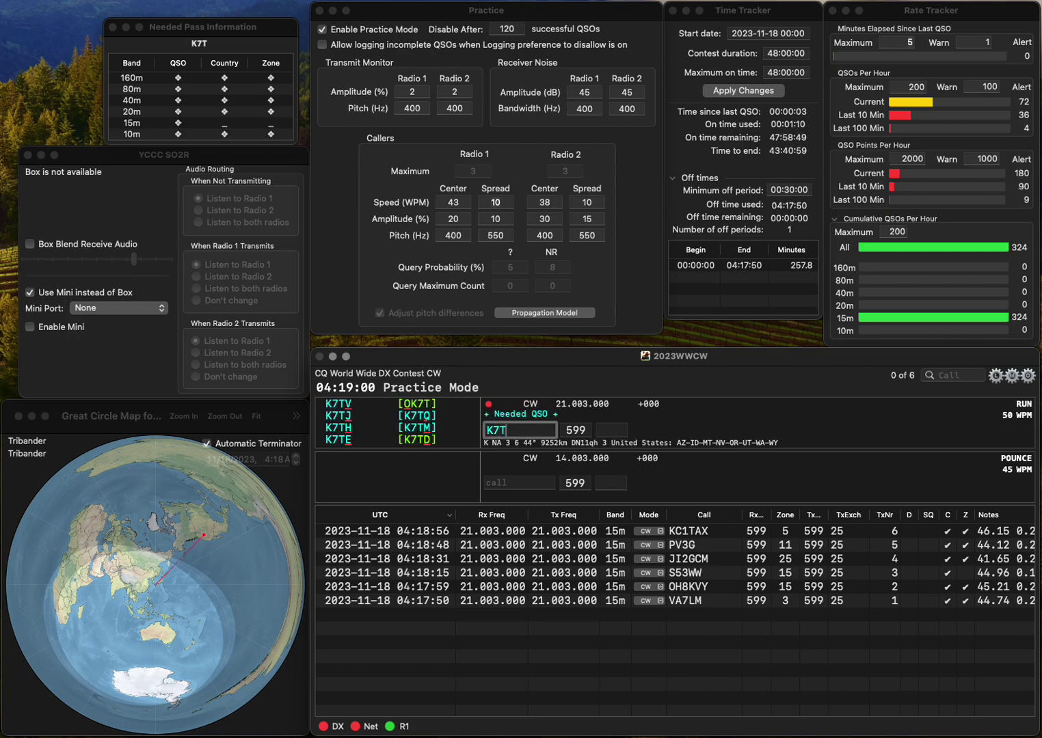
type("ES")
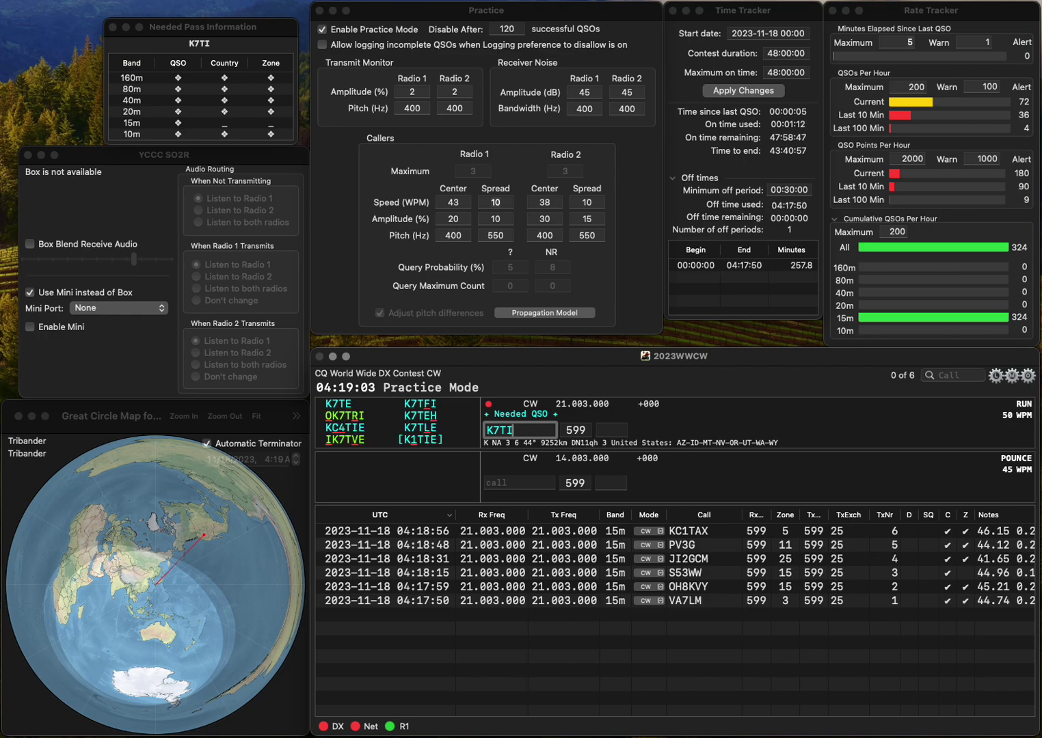
left_click(510, 430)
key("BackSpace")
type("I")
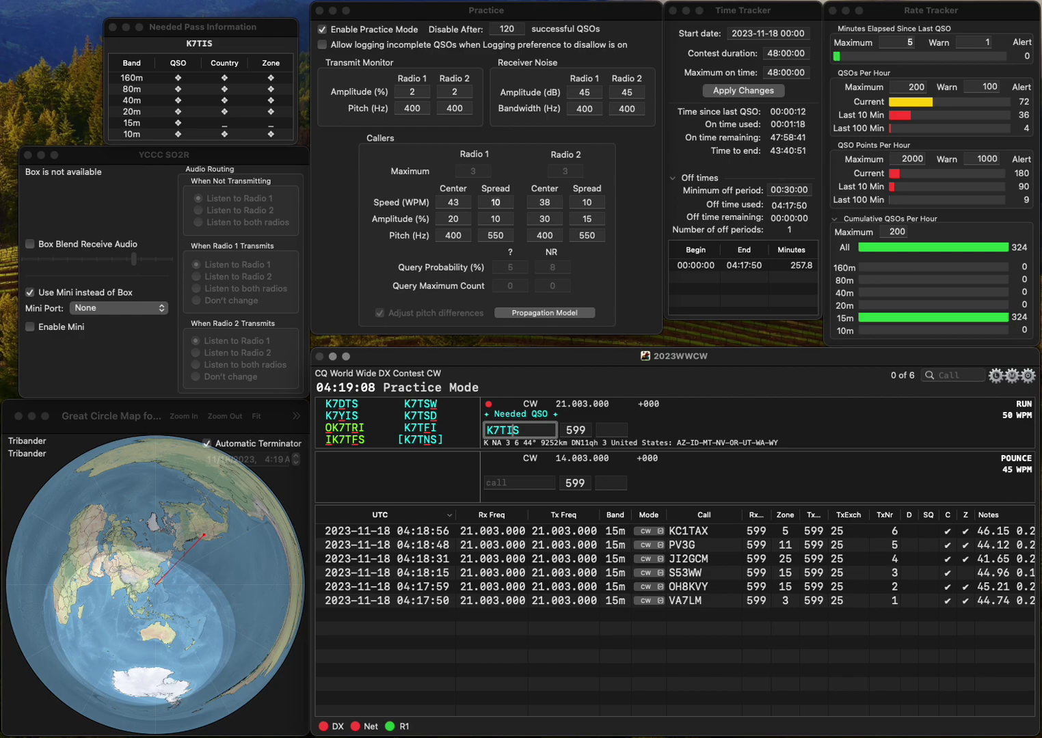
key("BackSpace")
key("BackSpace")
type("SH")
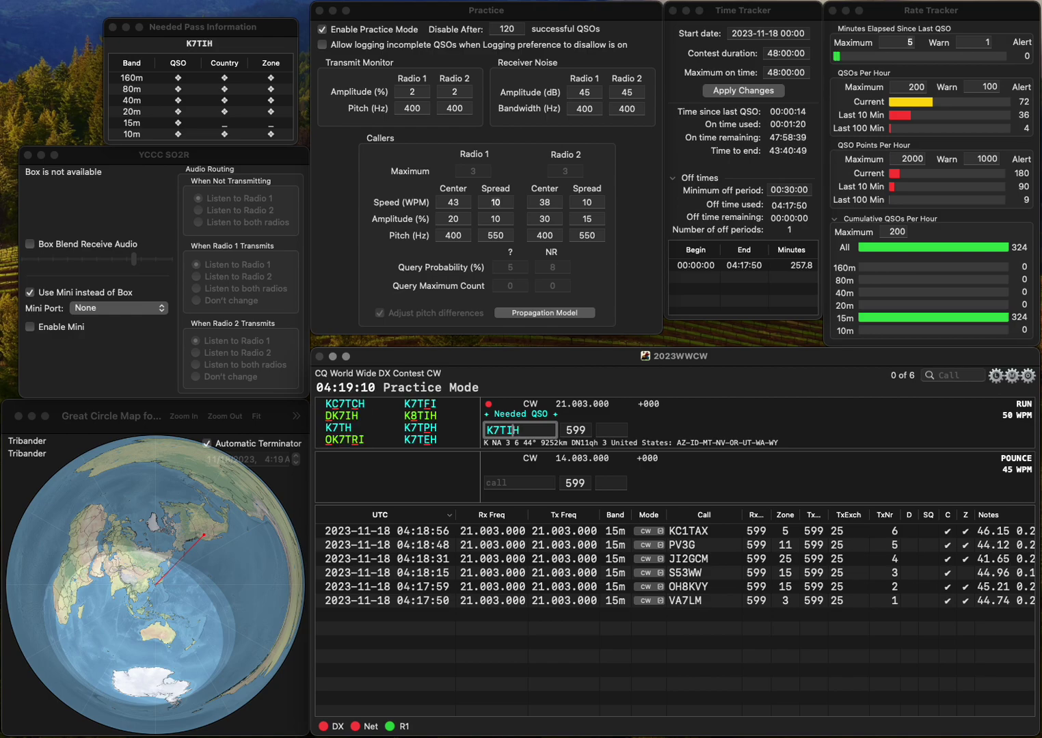
key("BackSpace")
type("E")
key("Tab")
type("3")
key("Return")
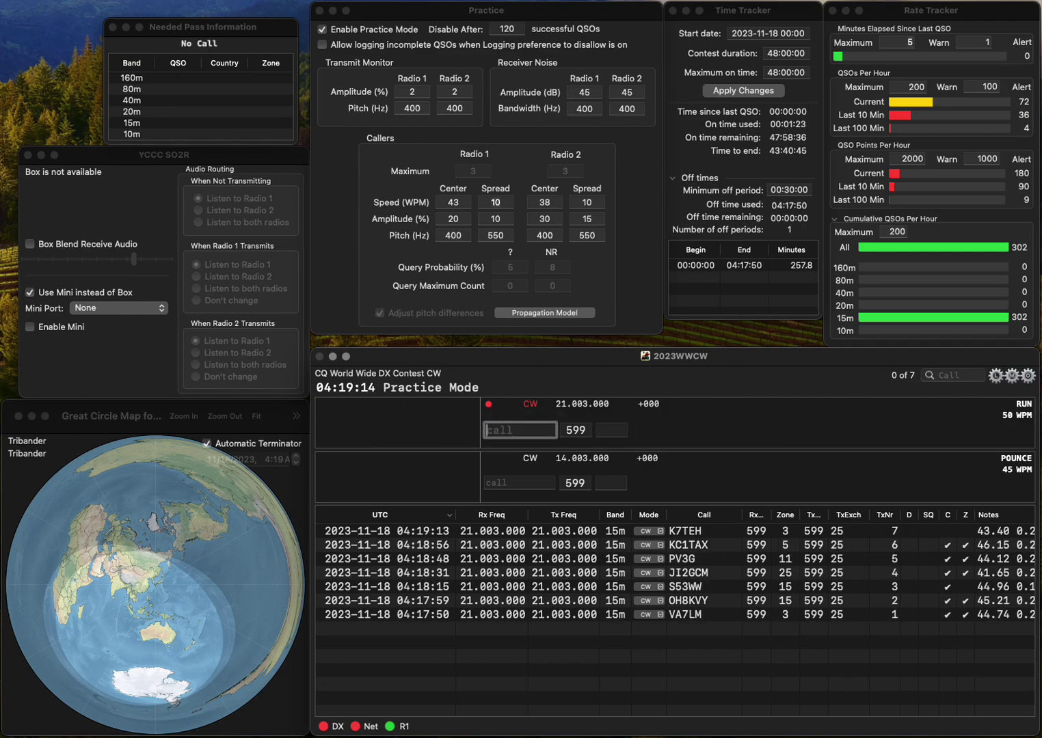
type("LY2OKW")
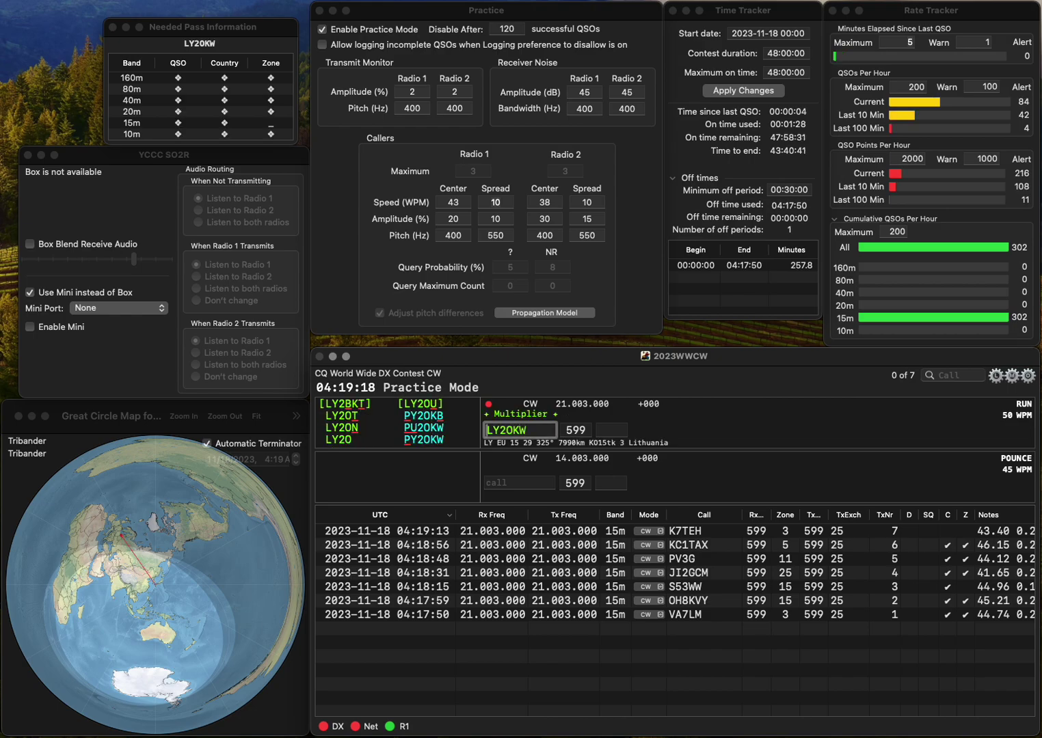
key("Home")
key("Delete")
type("P")
key("space")
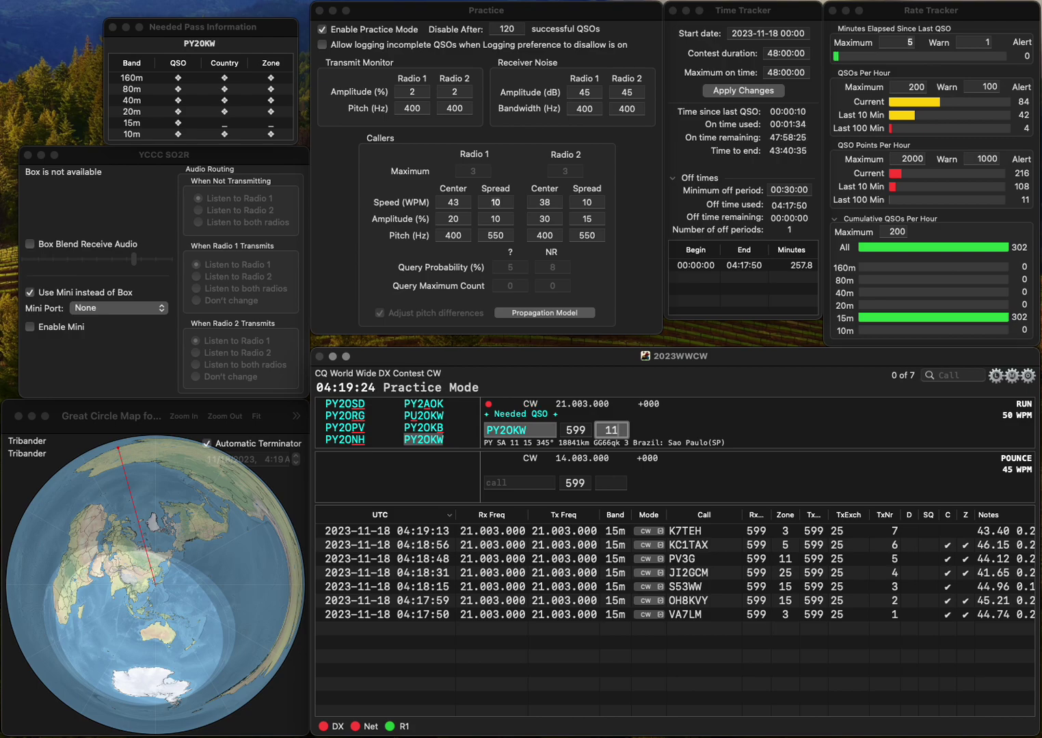
key("Return")
type("W7HRF")
key("space")
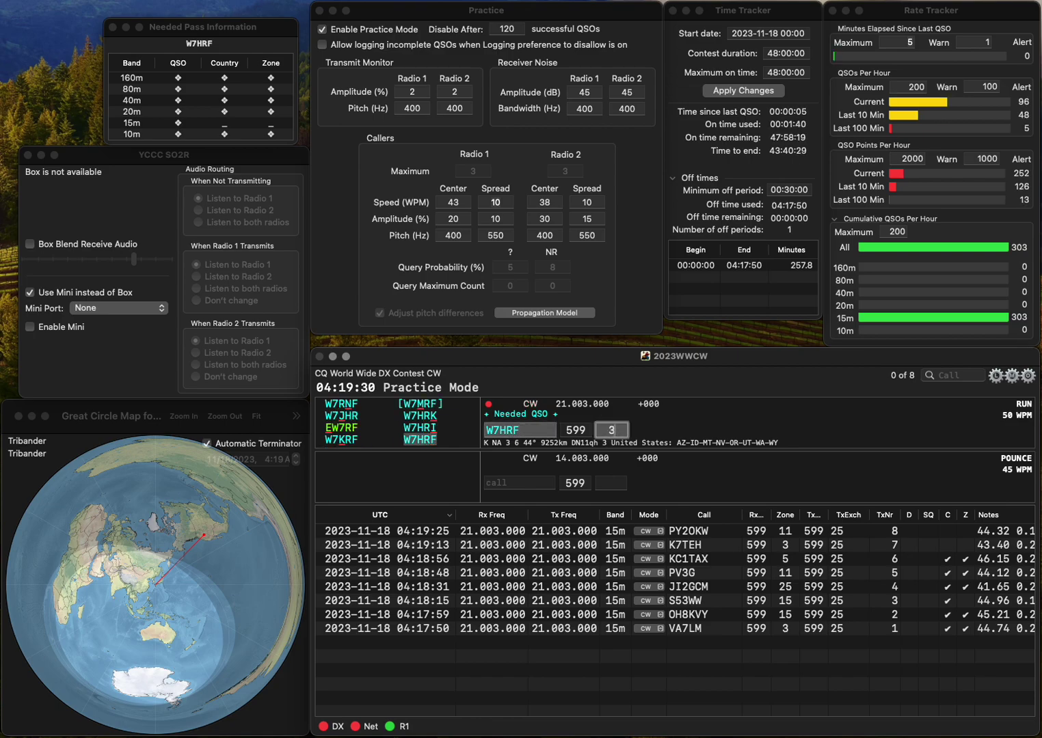
key("Return")
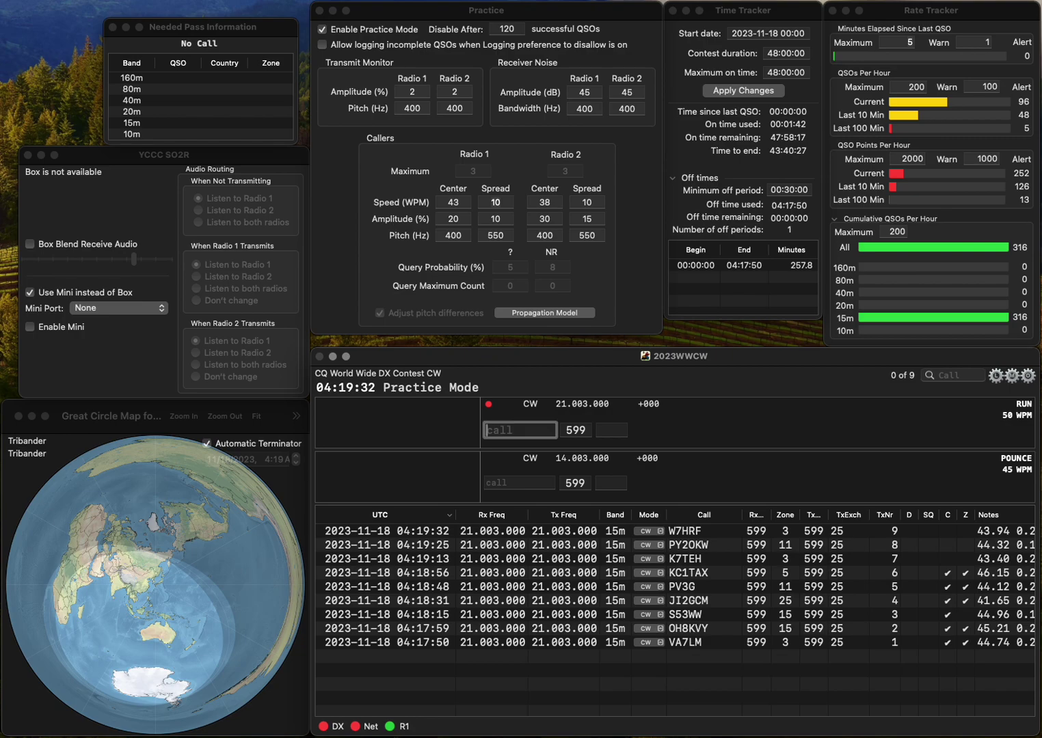
type("9A5I")
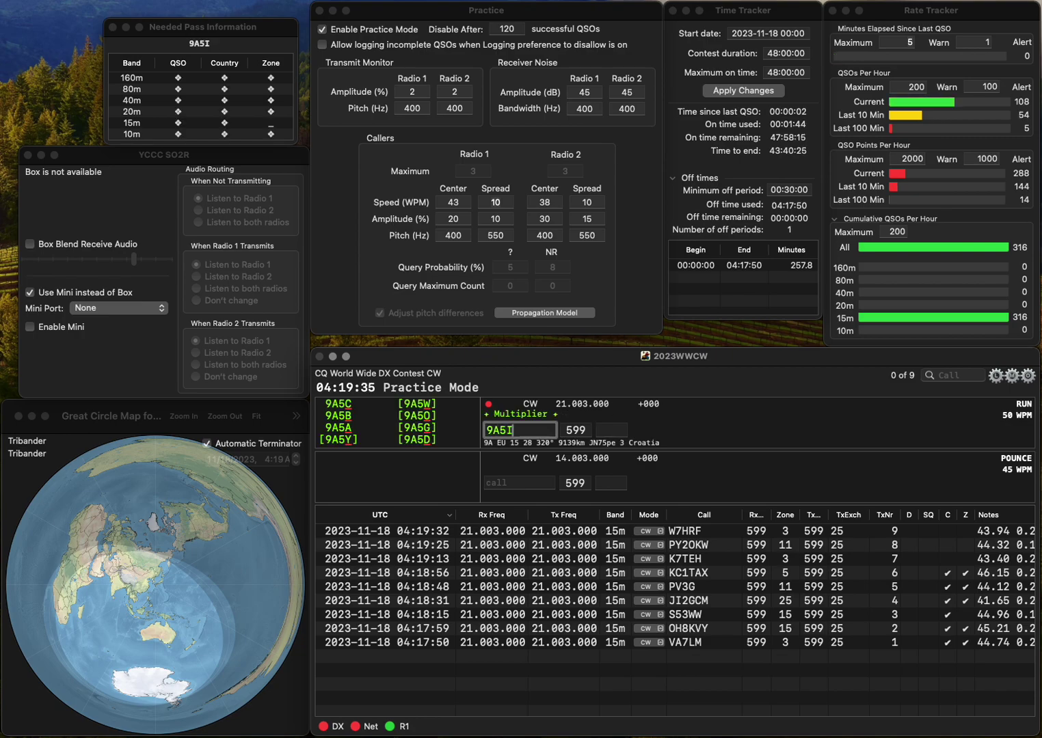
type("SS")
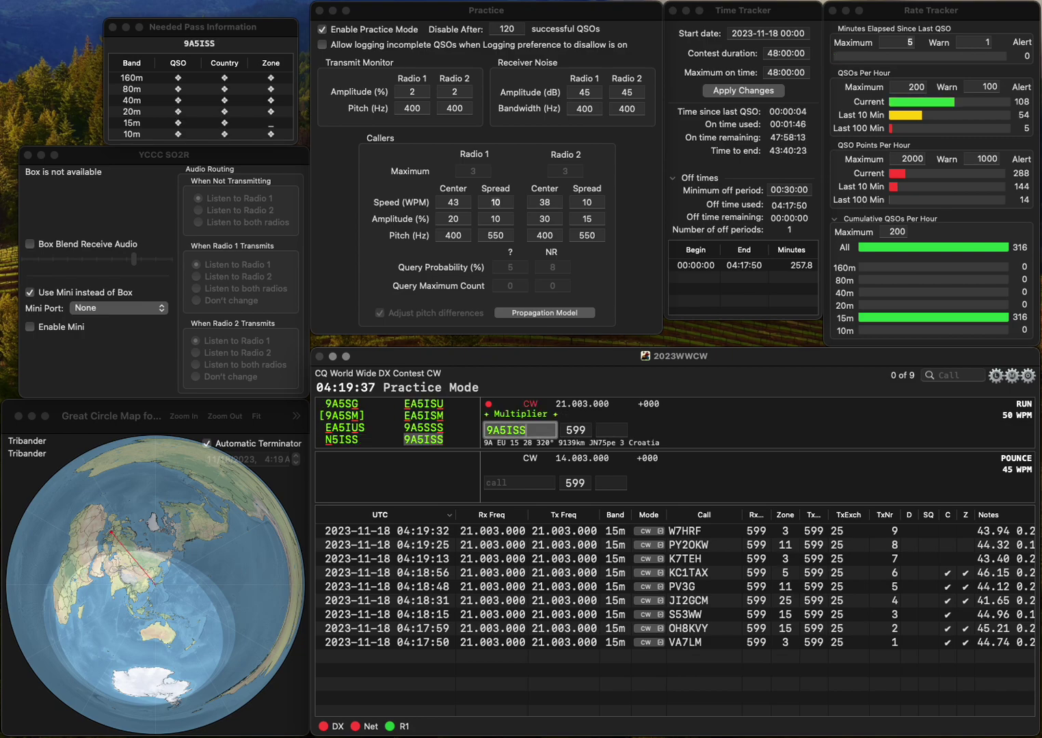
key("space")
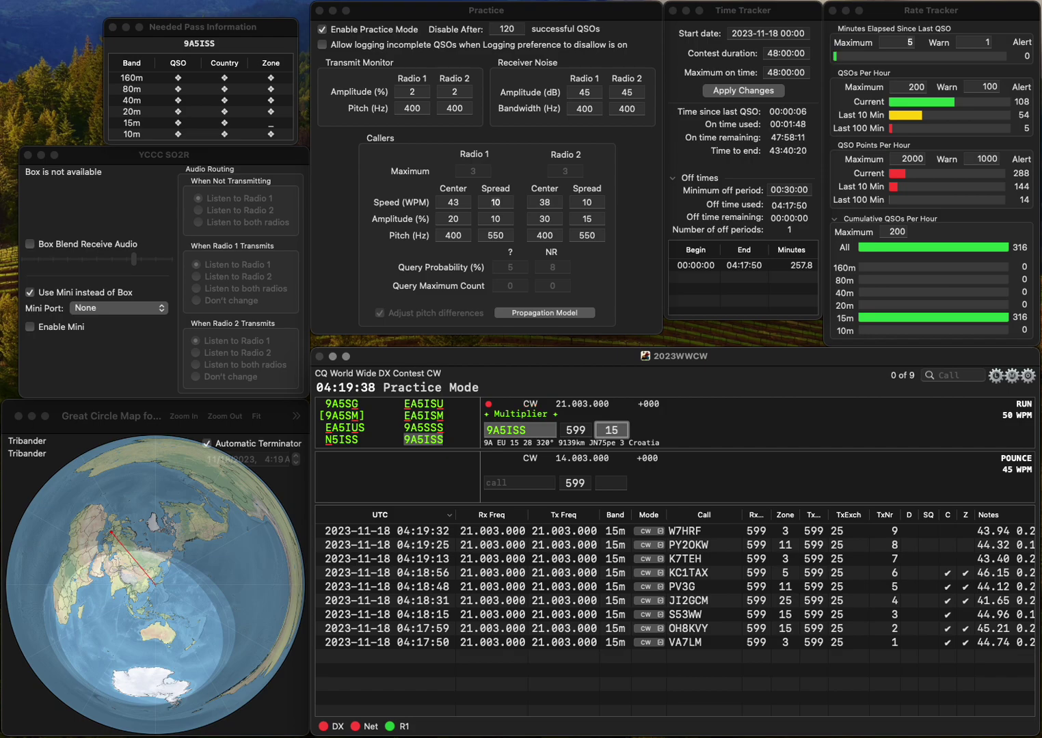
key("Return")
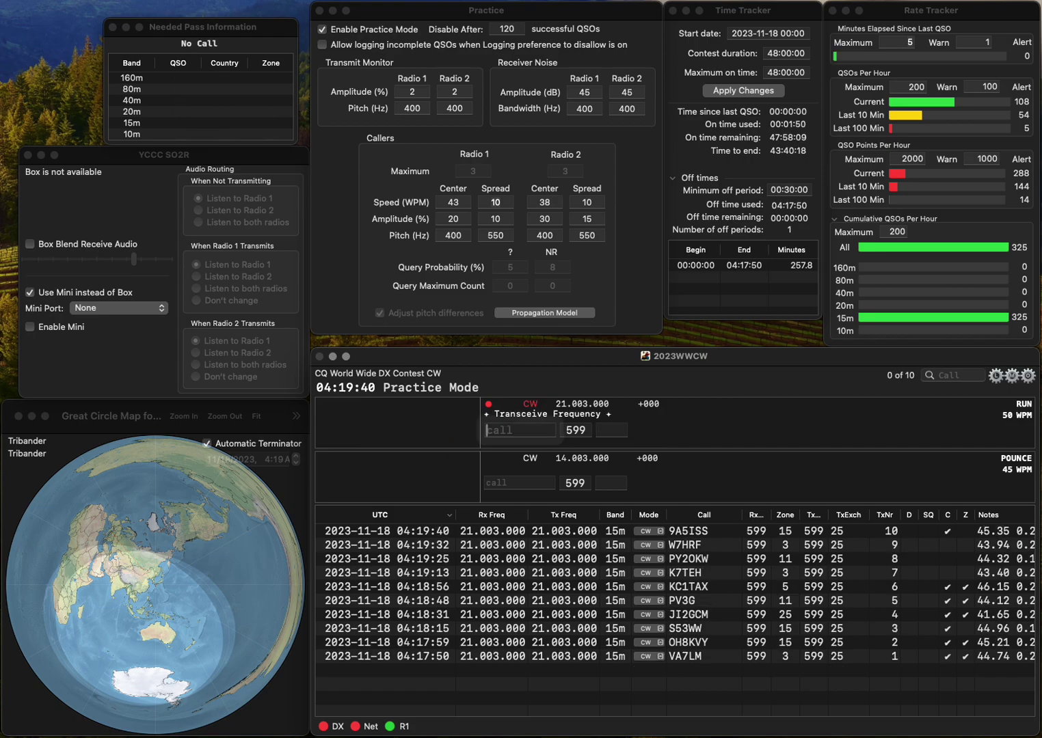
type("MW")
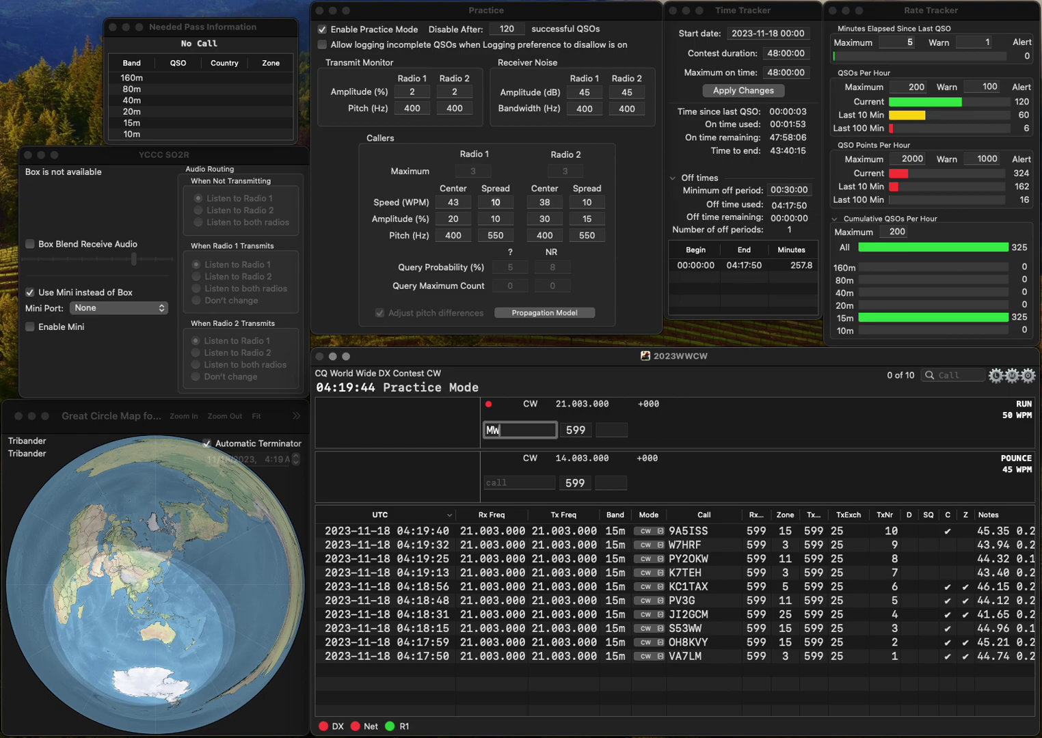
type("0YVK")
key("Tab")
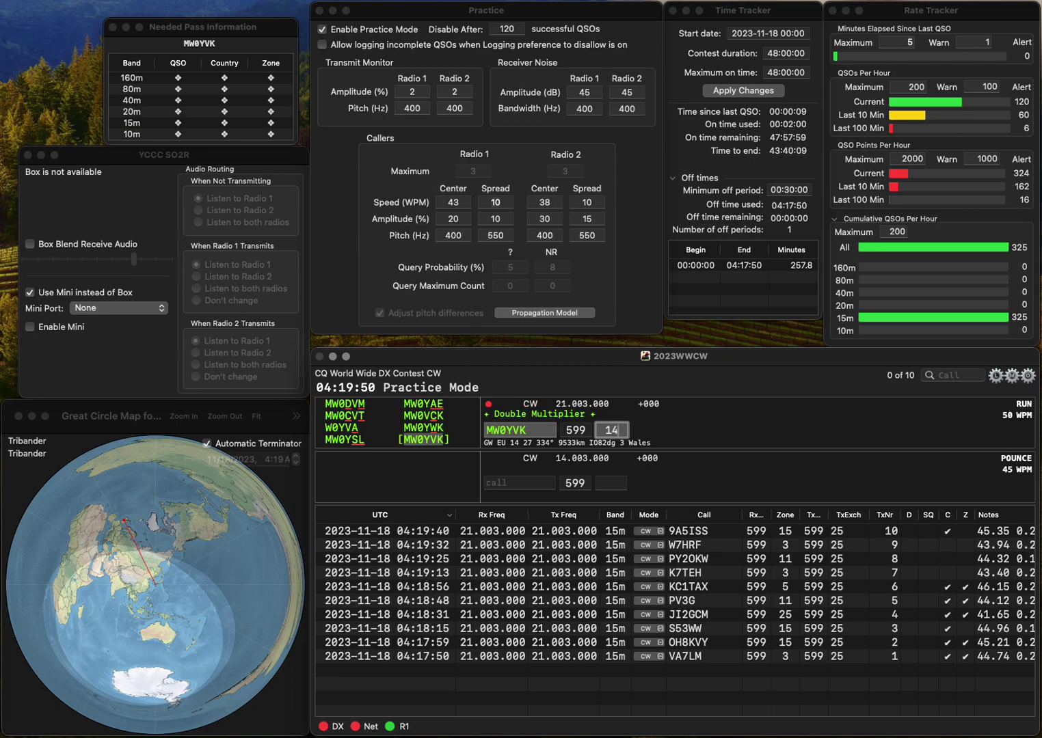
key("Return")
type("N1QDQ")
key("space")
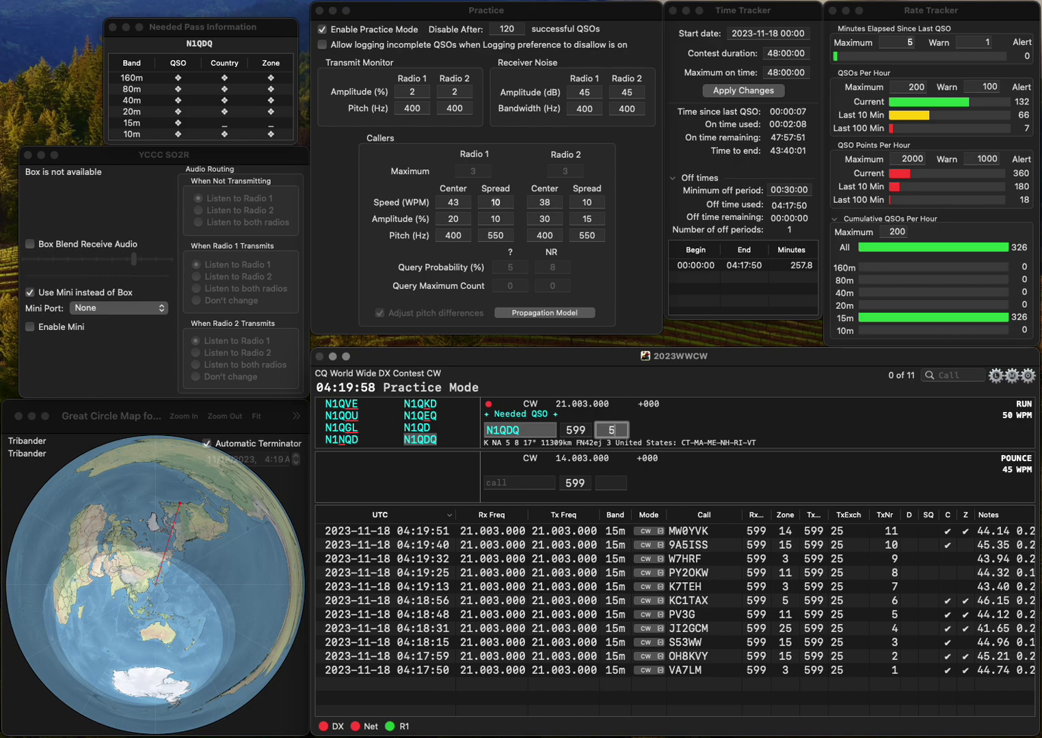
key("Return")
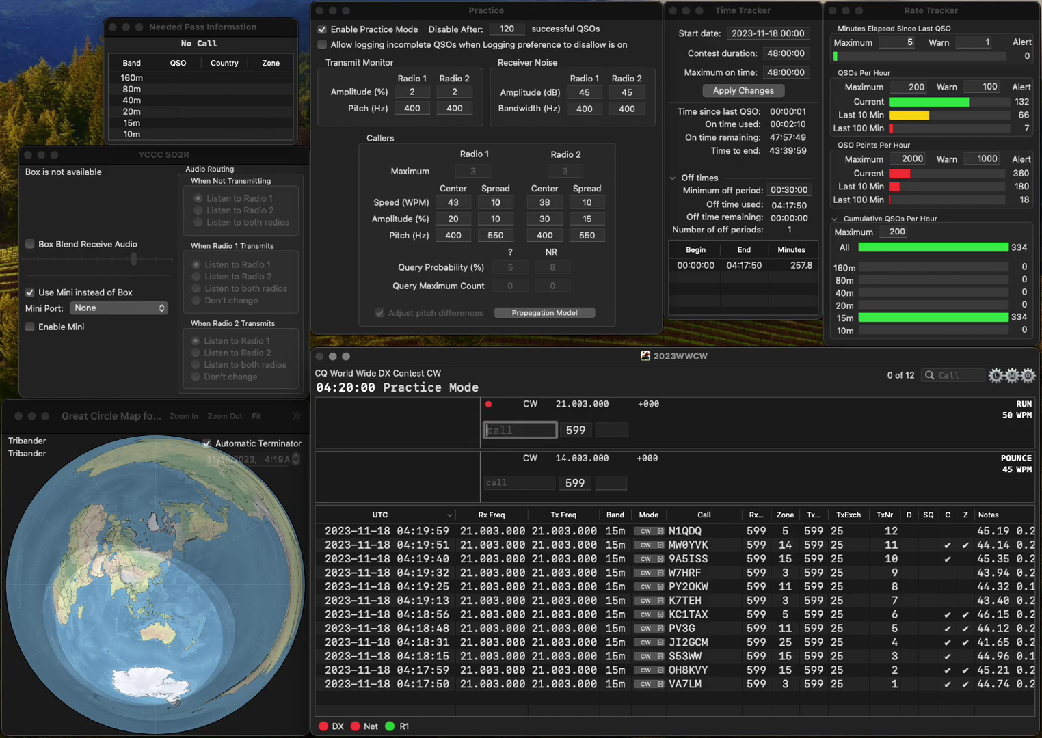
Discard the partial call OUS and work the caller out from I4OH to I5OVH, with zone 15.
type("QUS")
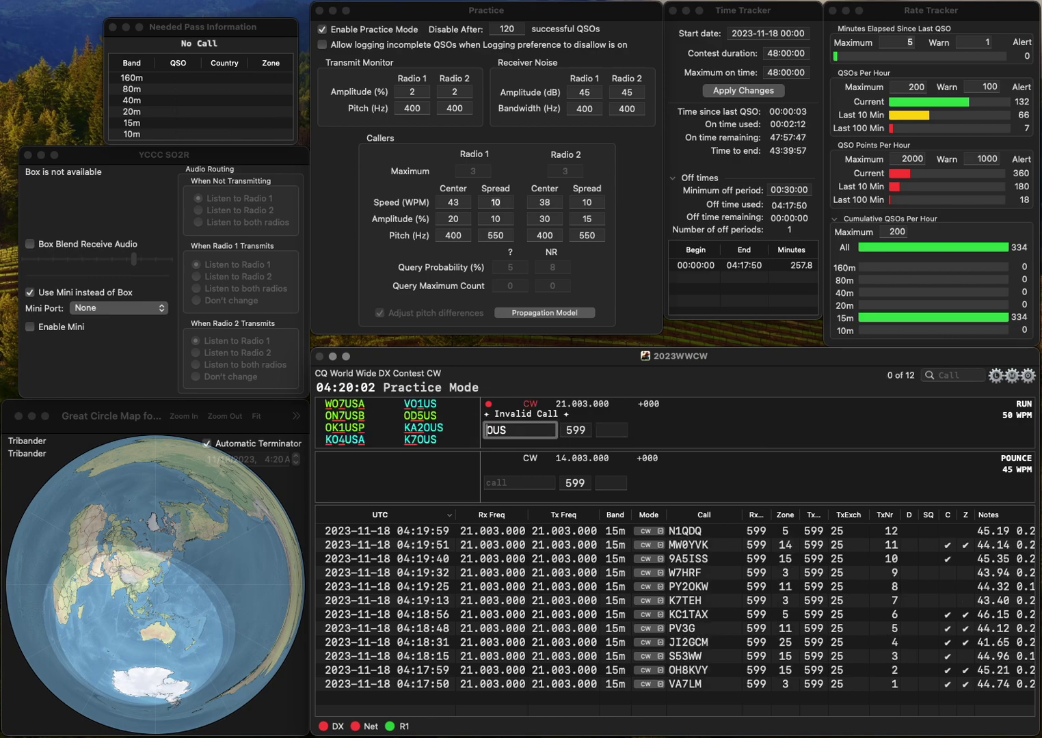
key("Escape")
type("I4")
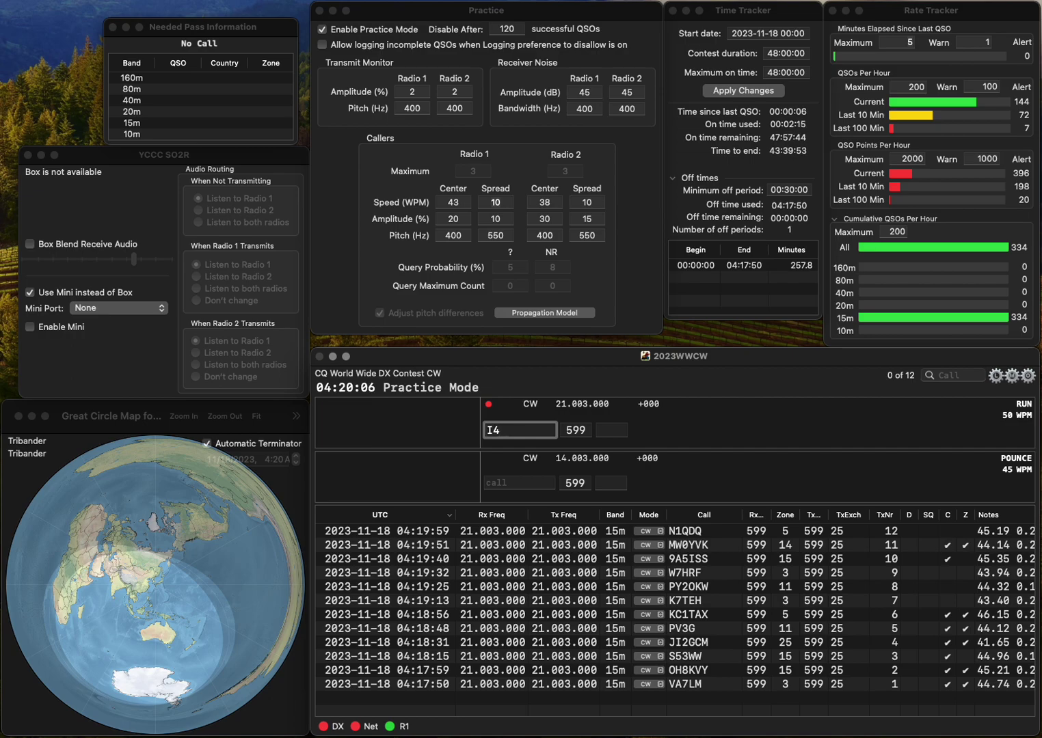
type("OH")
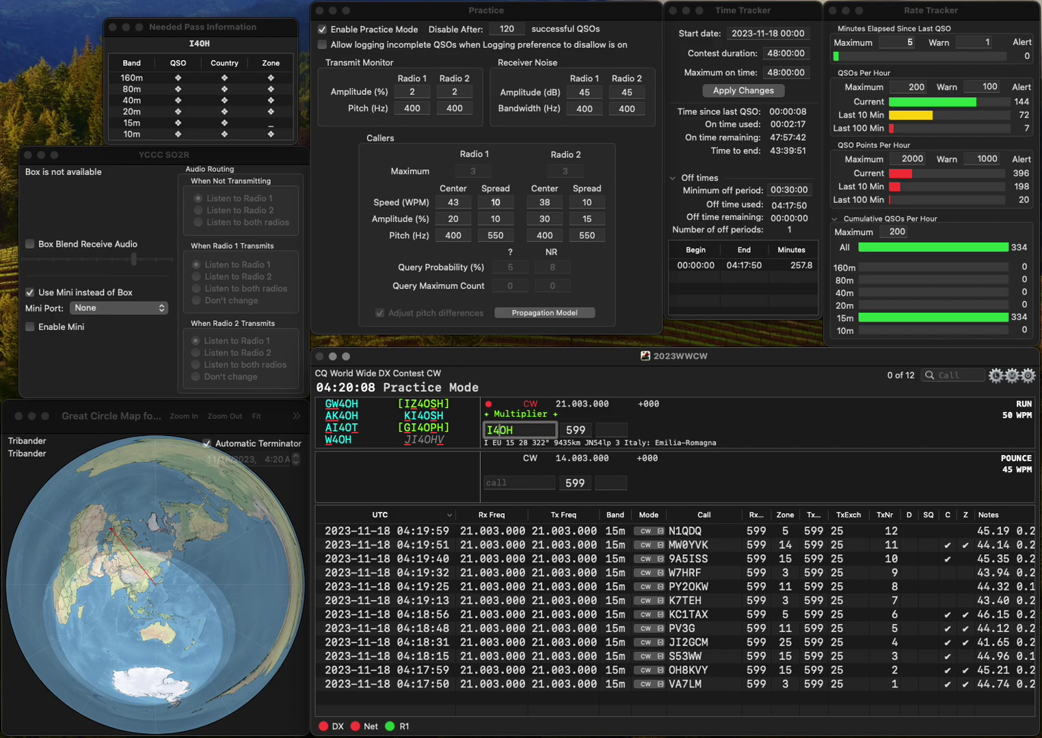
key("BackSpace")
key("BackSpace")
key("BackSpace")
type("5OH")
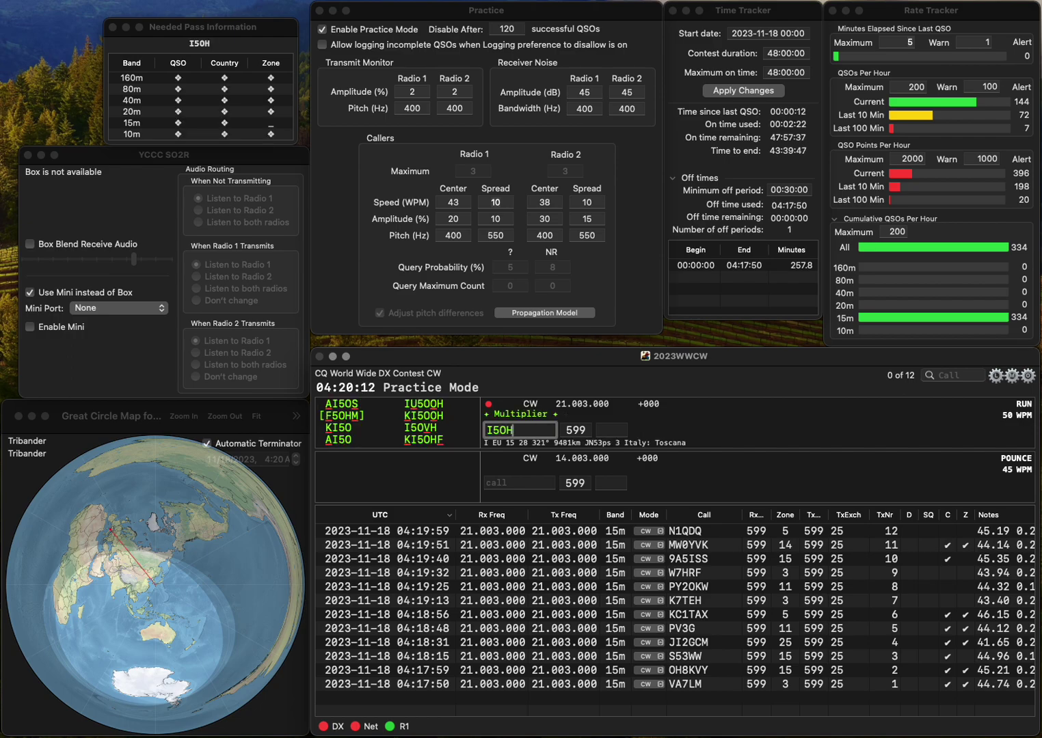
key("Left")
type("V")
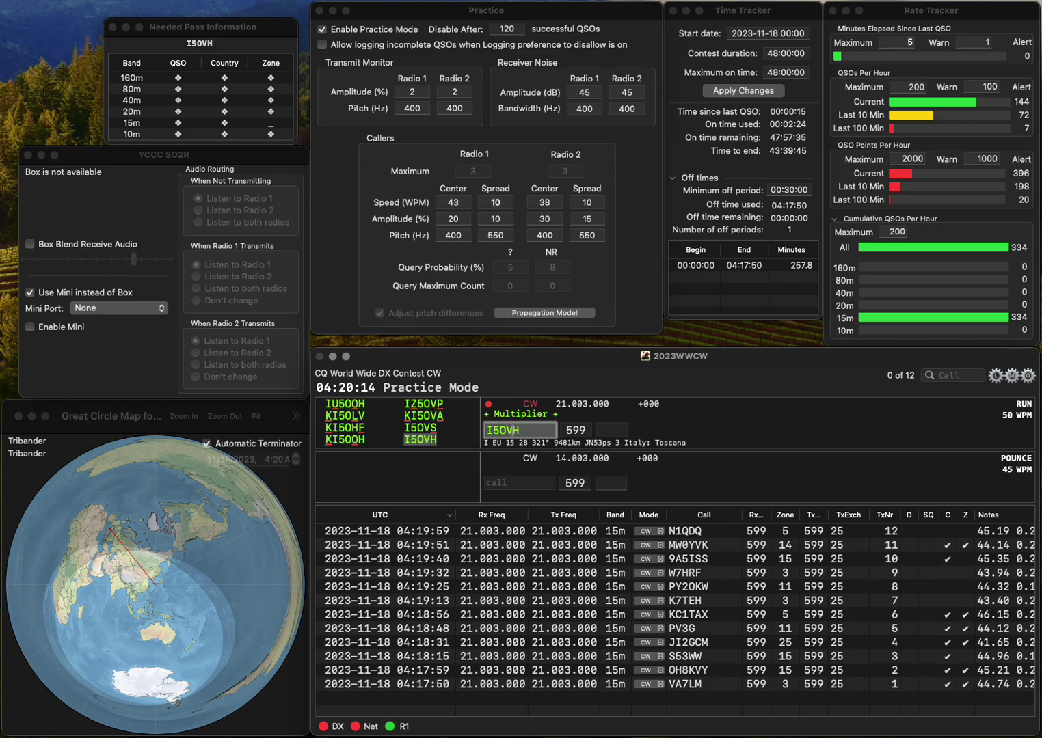
key("space")
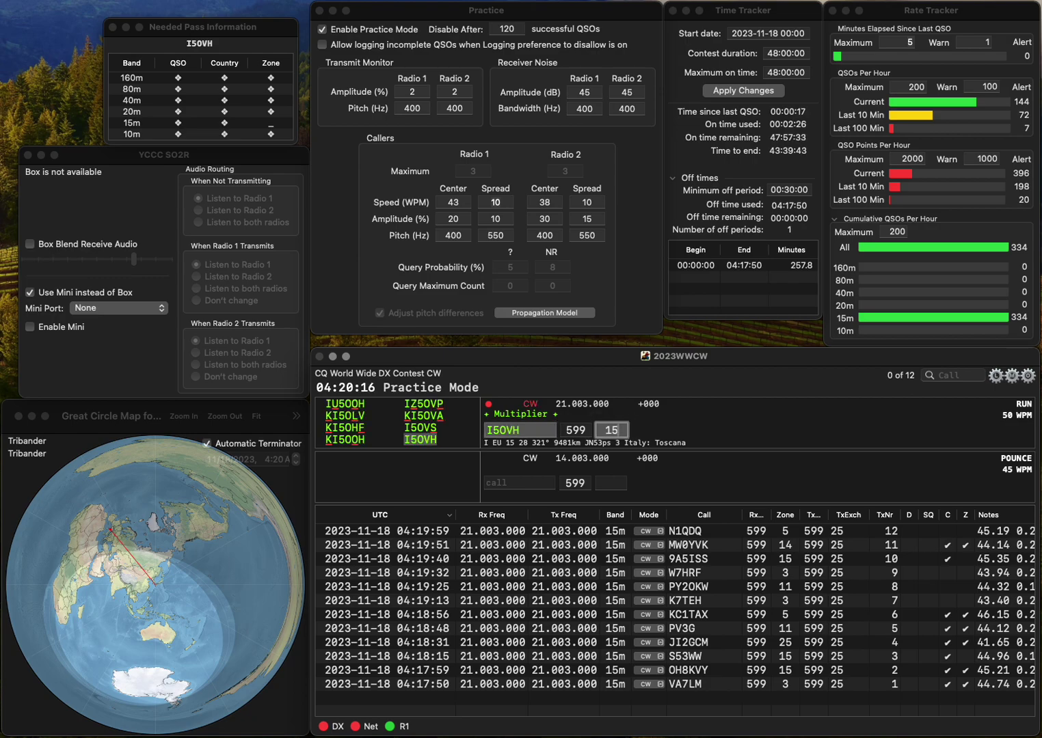
Try I5OVS as the caller's call by replacing its last letter, with zone 15.
key("space")
key("BackSpace")
type("S")
key("space")
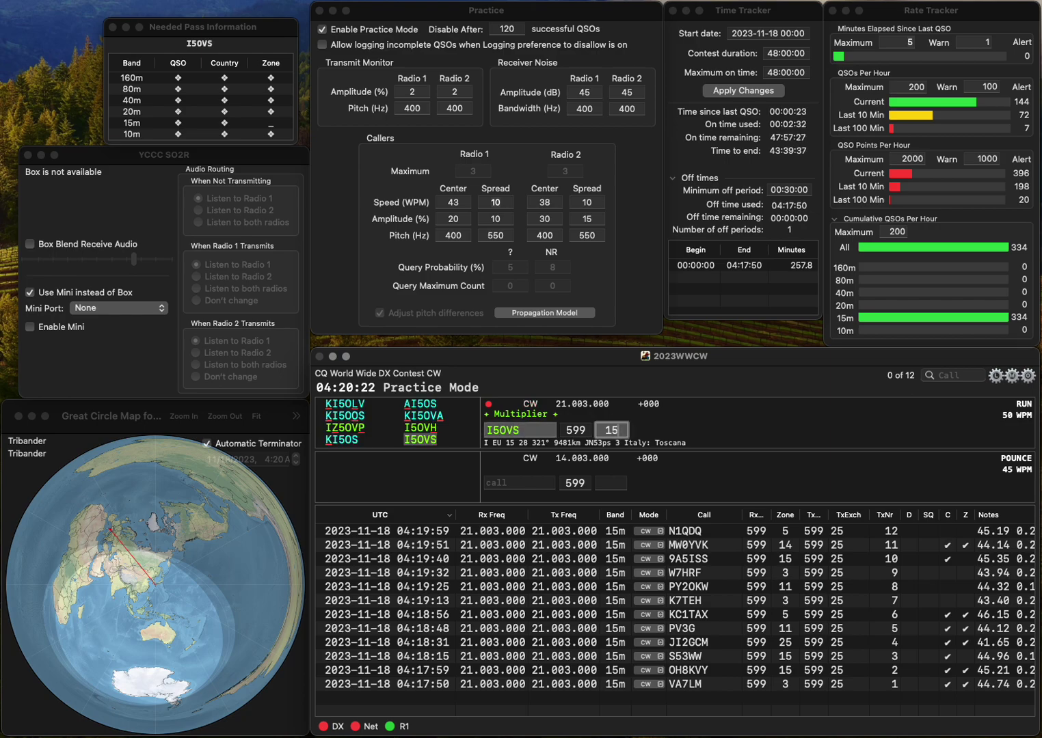
Correct the last letter of the call to make it I5OVH and log the contact with zone 15.
left_click(520, 430)
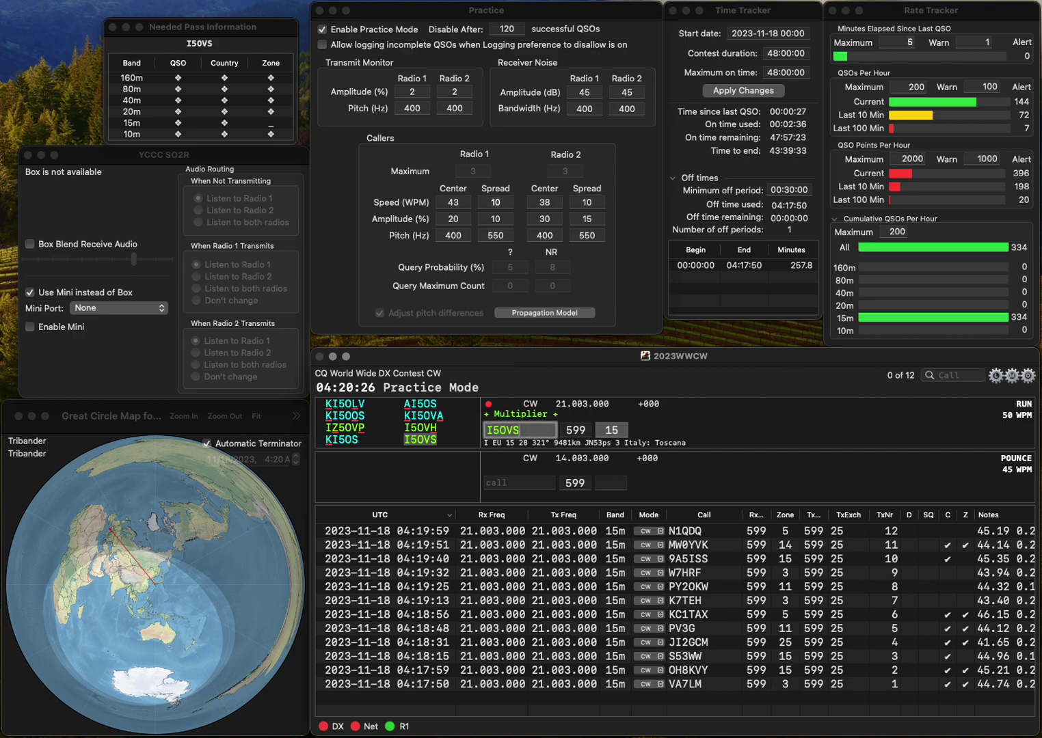
key("BackSpace")
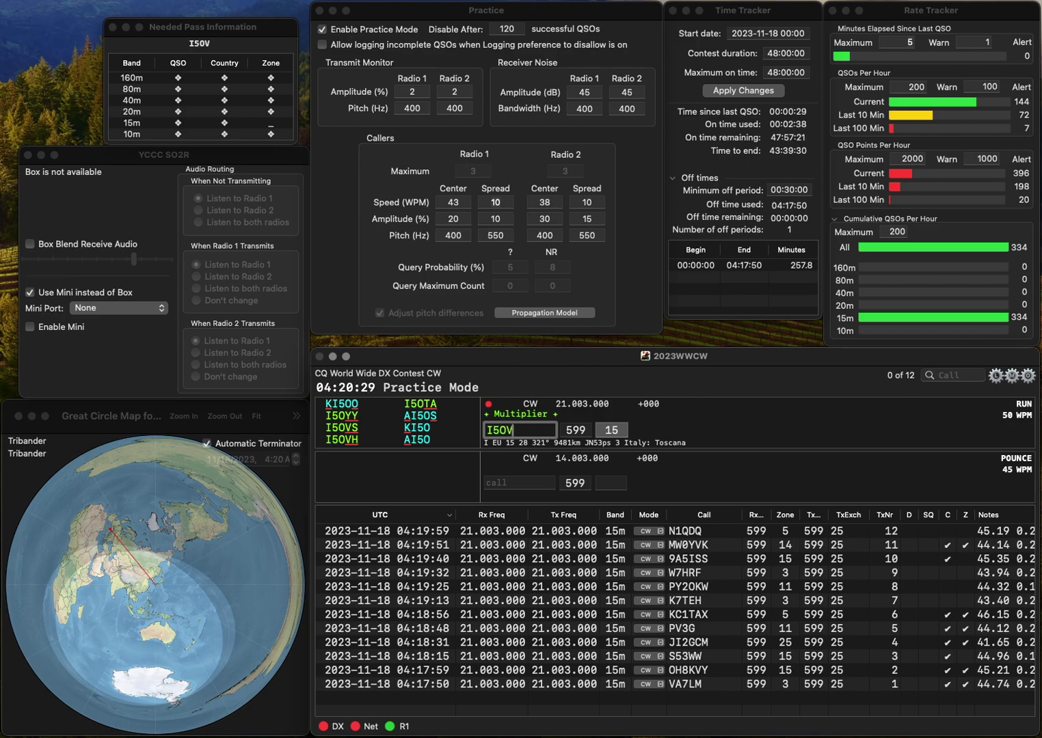
type("H")
key("Return")
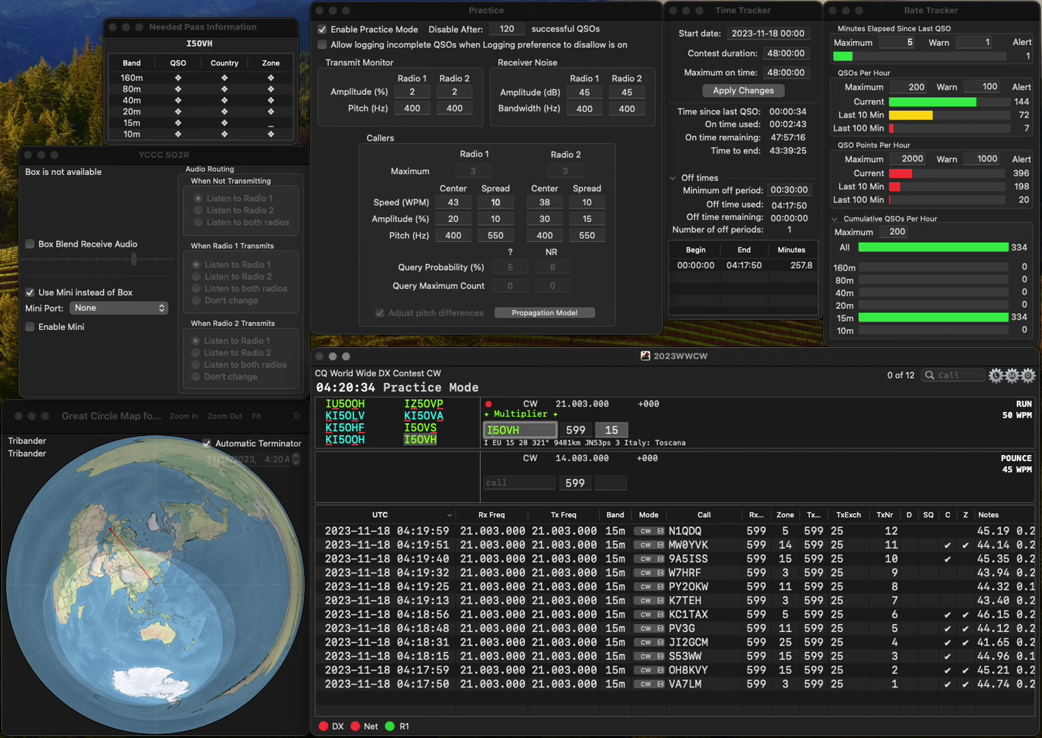
key("Return")
type("O")
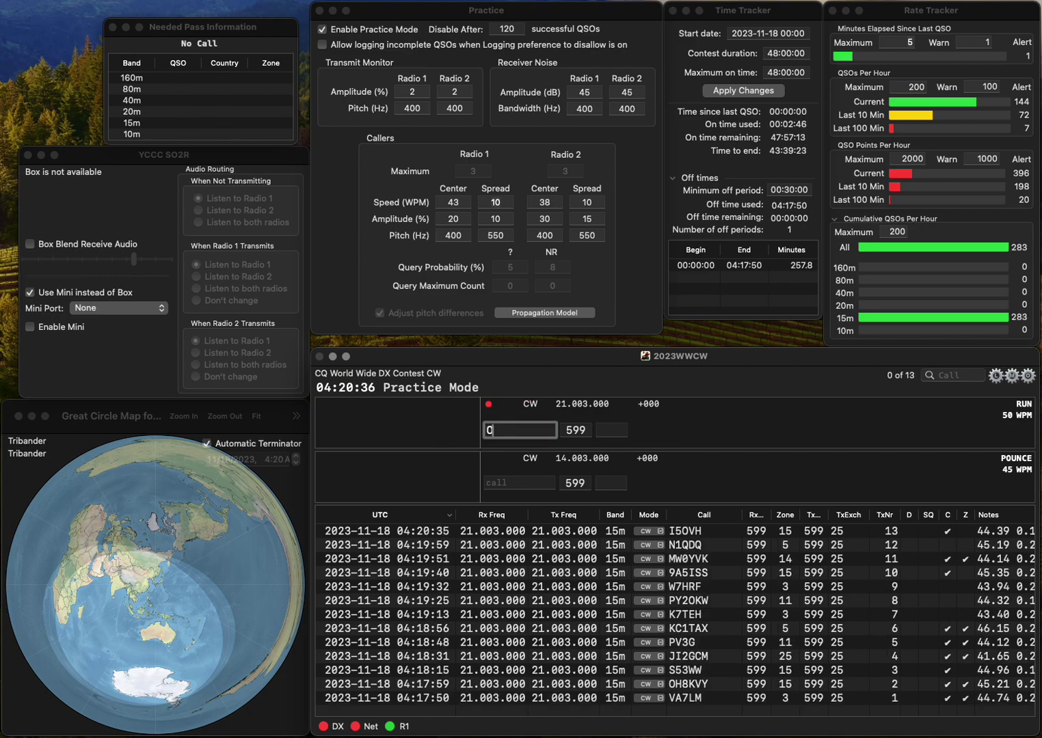
type("K2NP")
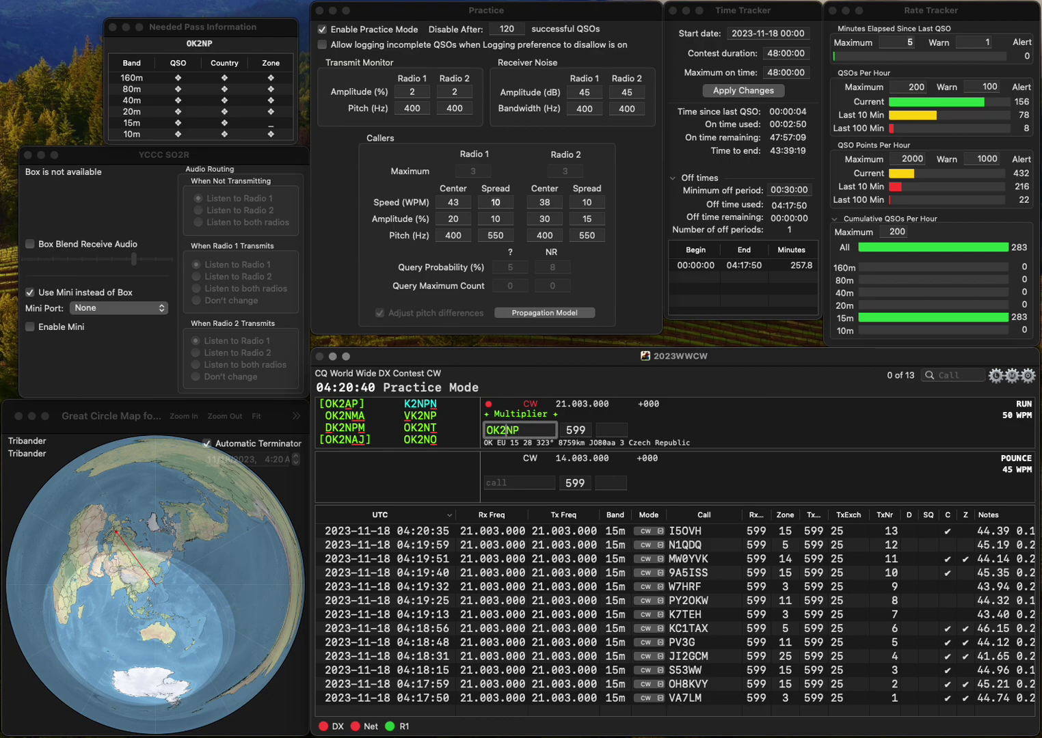
key("BackSpace")
type("1")
key("space")
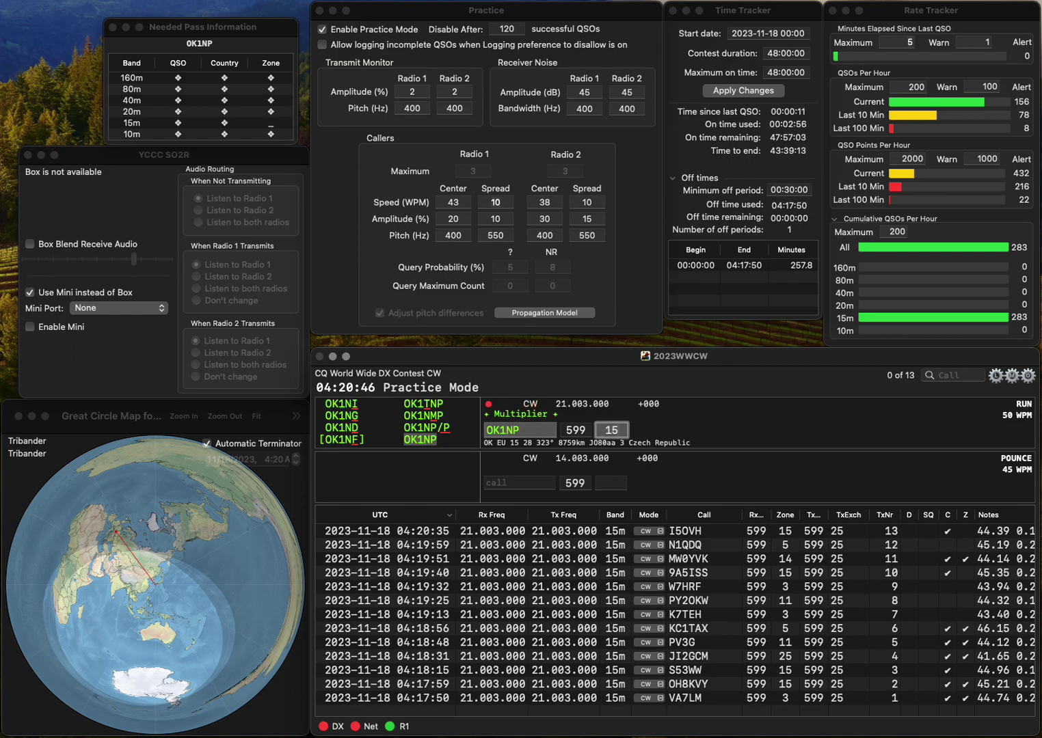
key("Return")
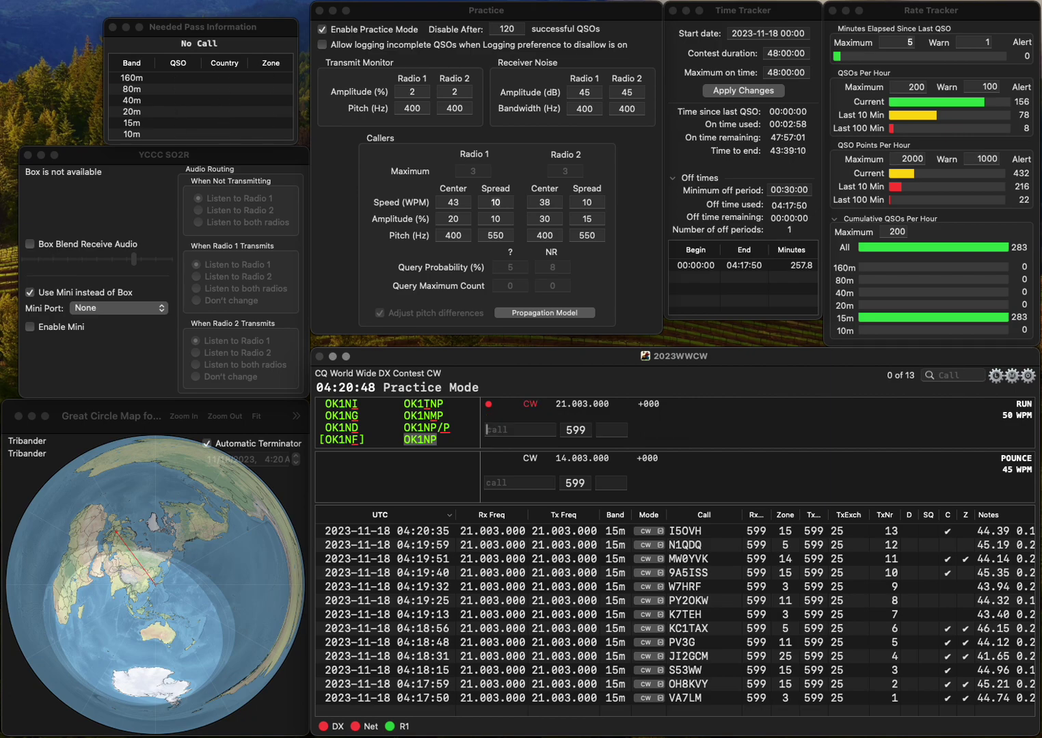
type("KU4AF")
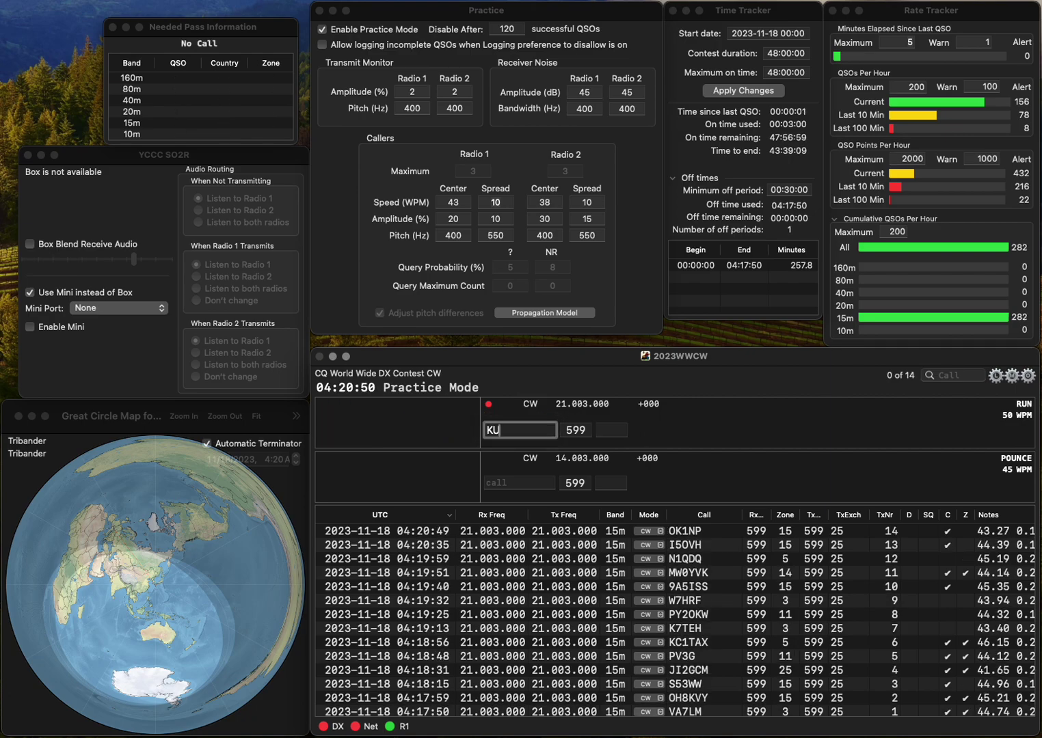
key("space")
type("5")
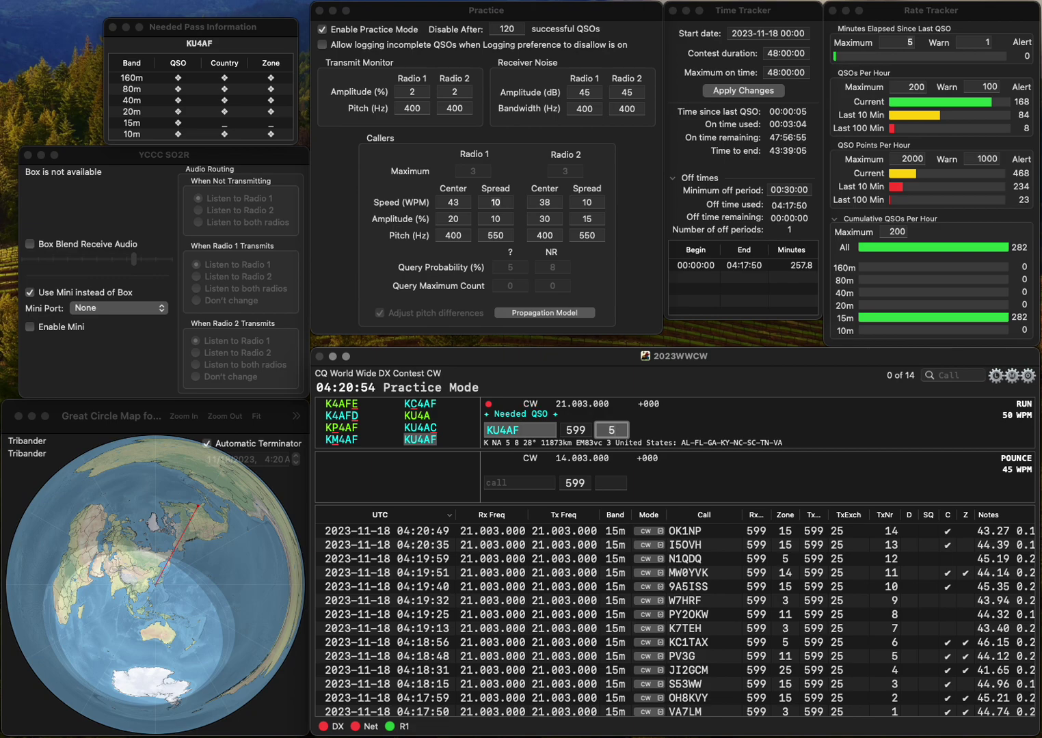
key("Return")
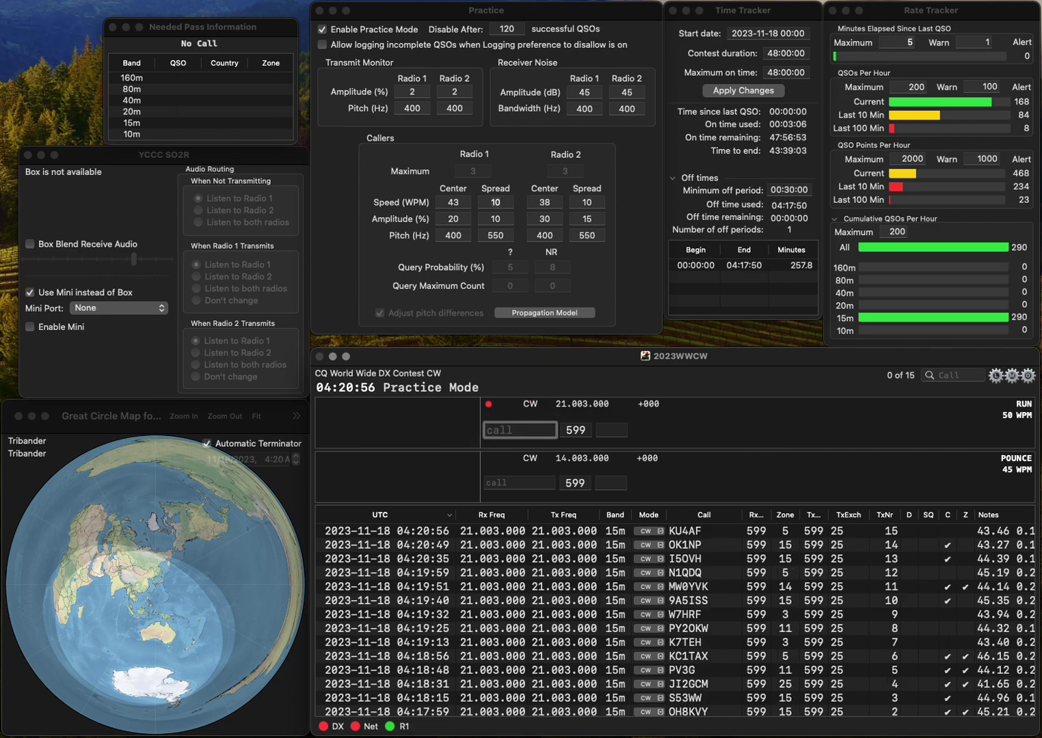
type("W7MM")
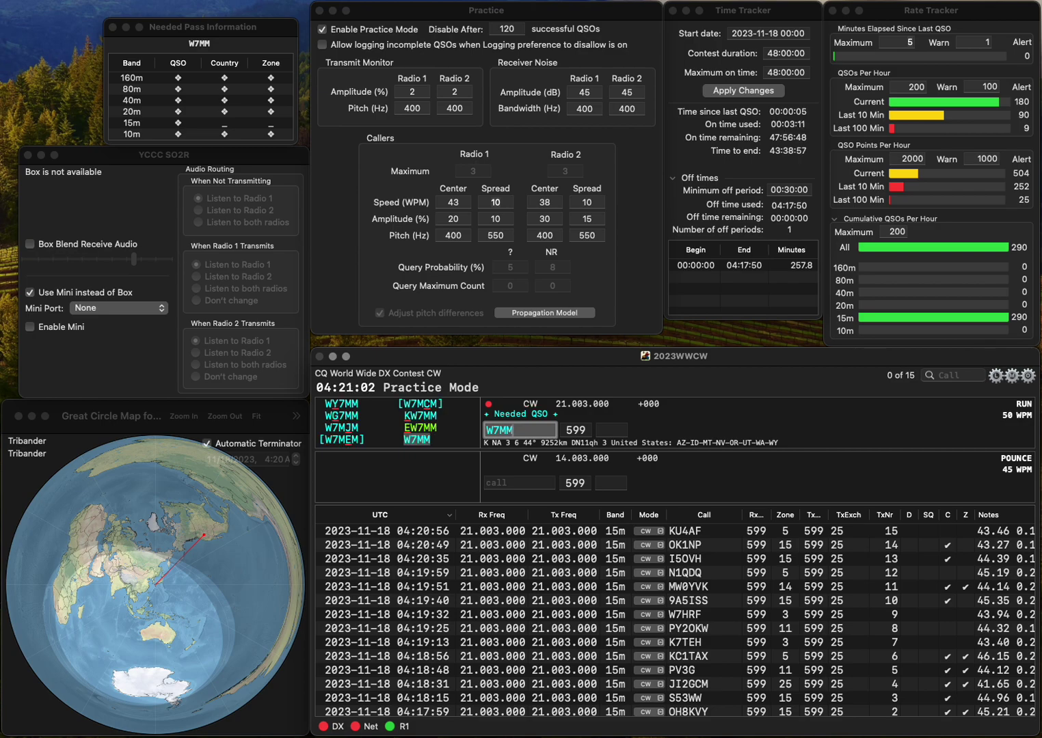
key("Return")
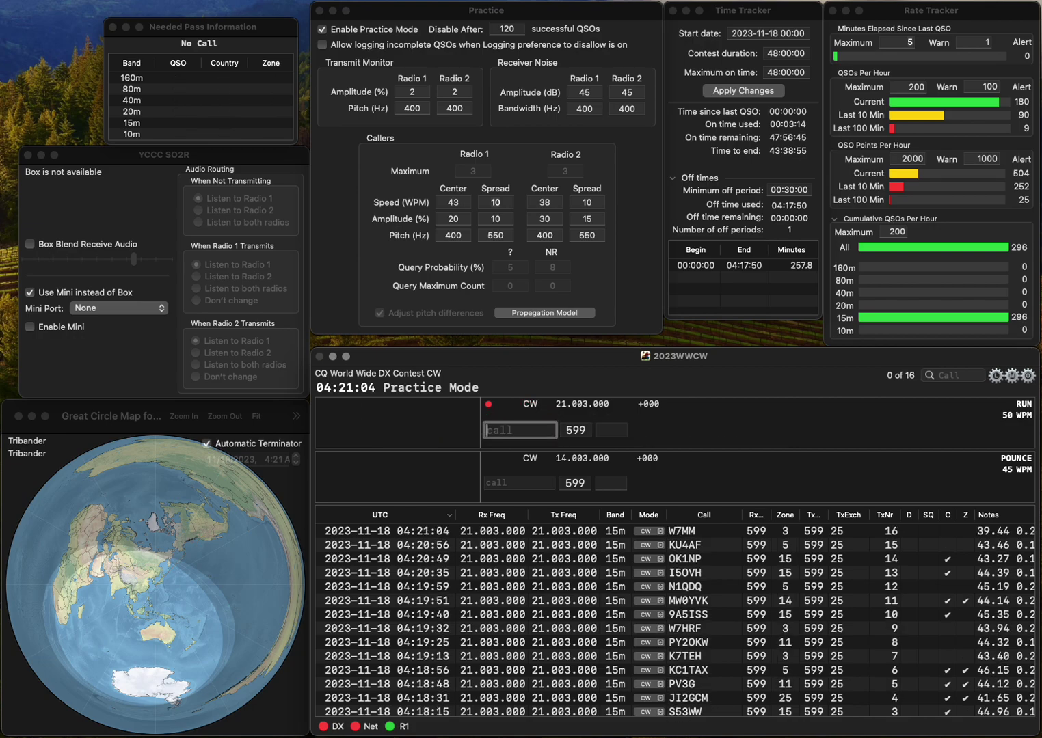
Enter the partial call 1IPK, rework it to F1SPK, and log the contact with zone 14.
type("1IPK")
key("space")
key("shift+Tab")
type("F1SPK")
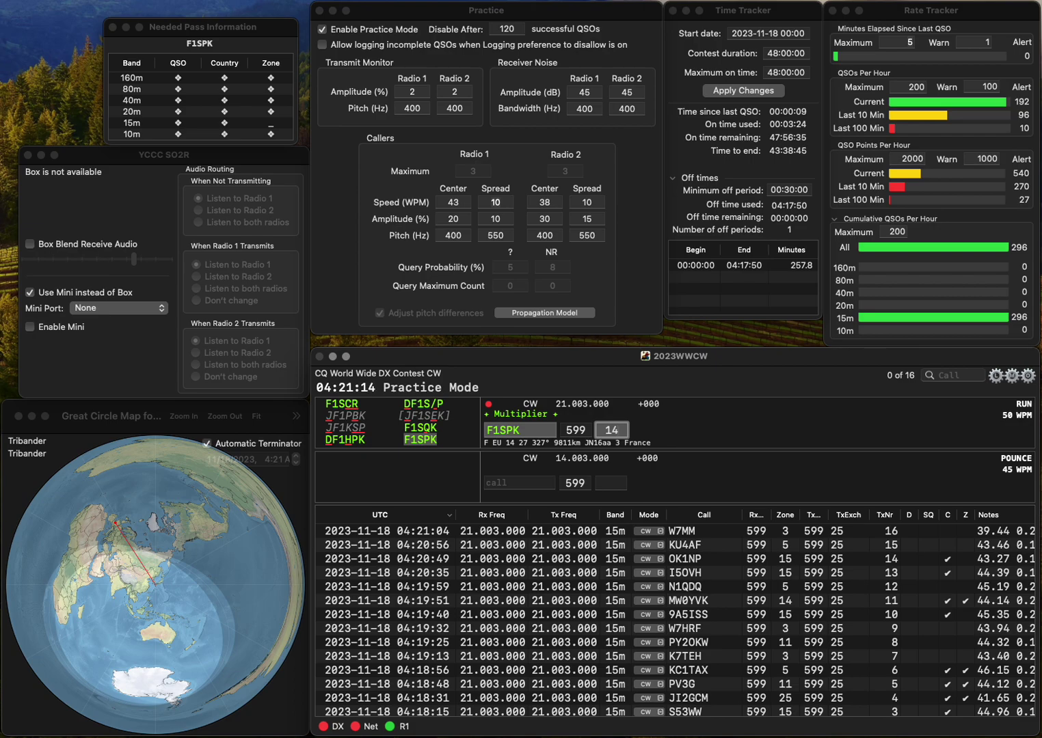
key("Return")
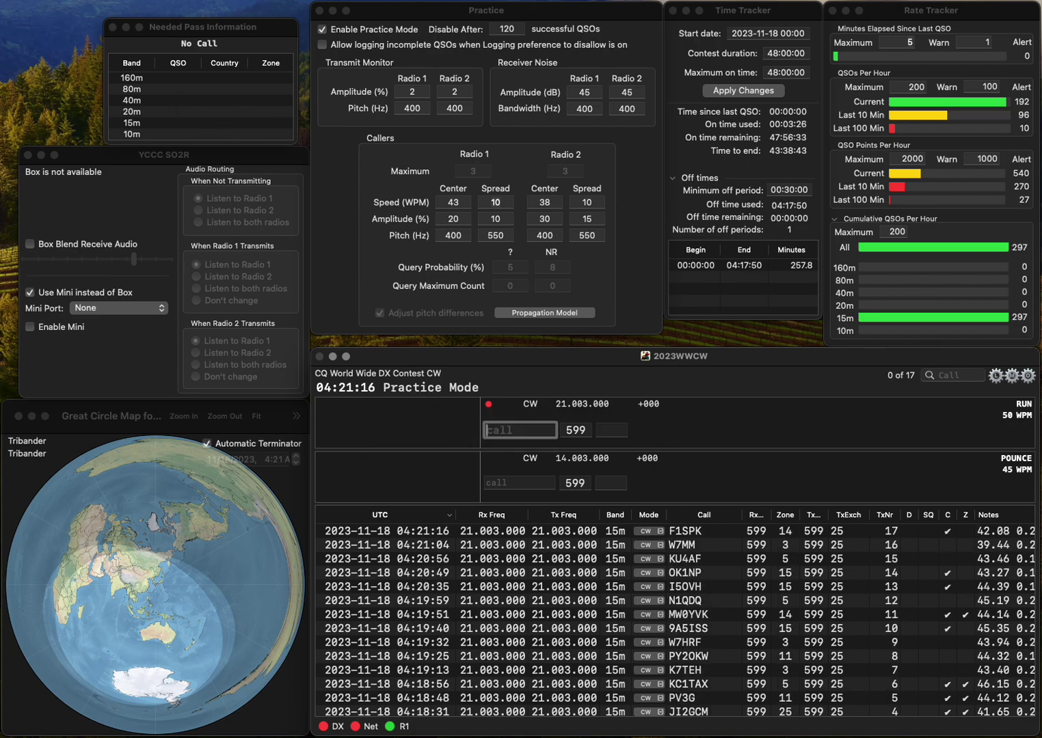
type("KO4")
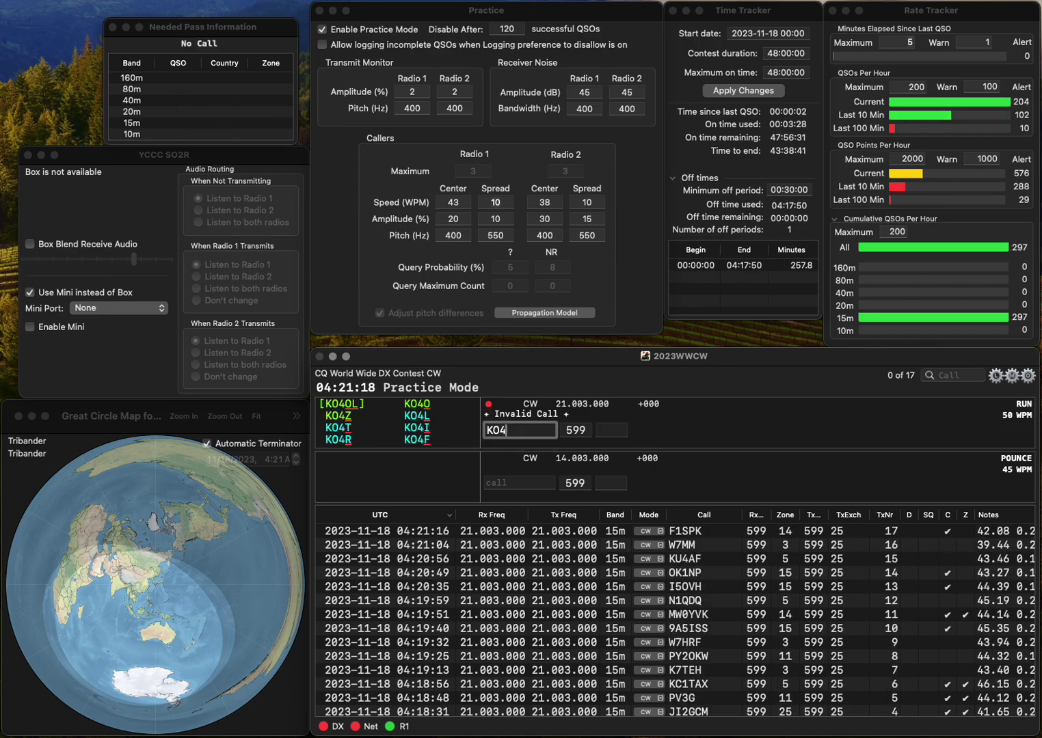
type("YGP")
key("space")
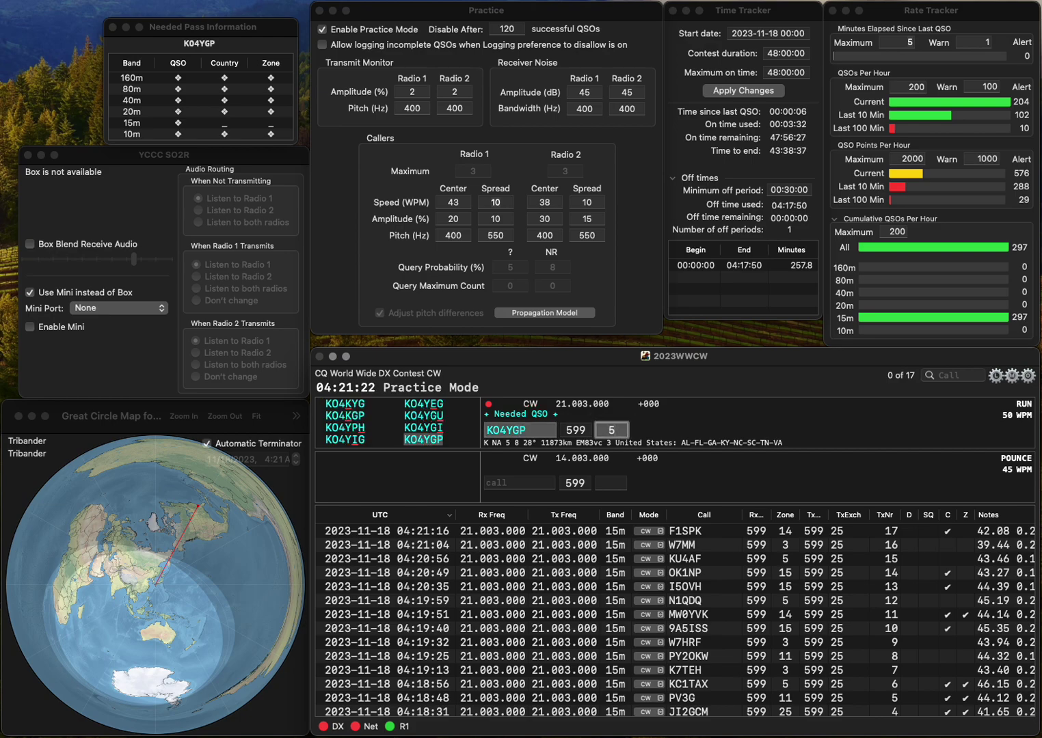
key("Return")
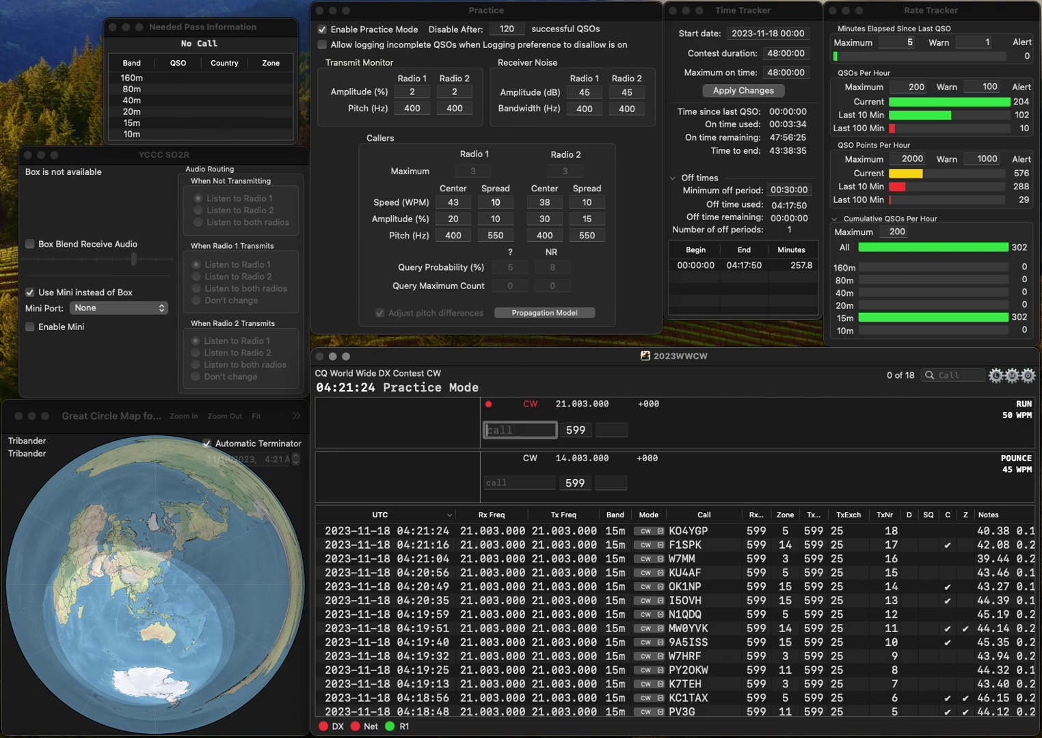
type("3CCX")
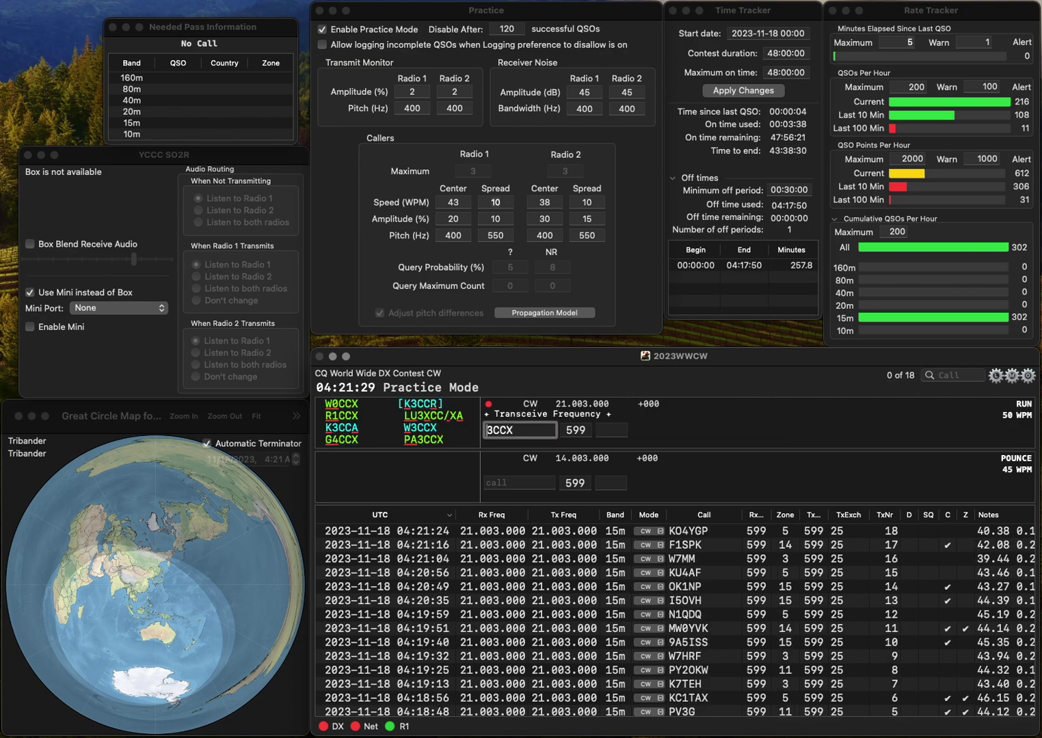
key("Home")
type("PA")
key("Tab")
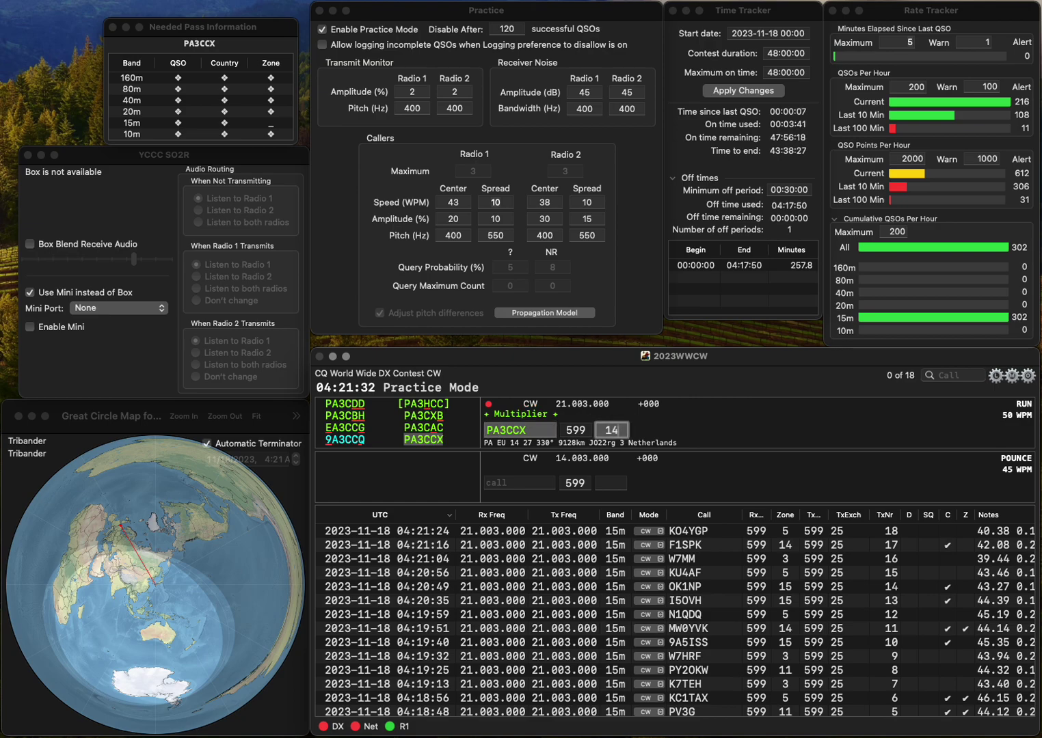
key("Return")
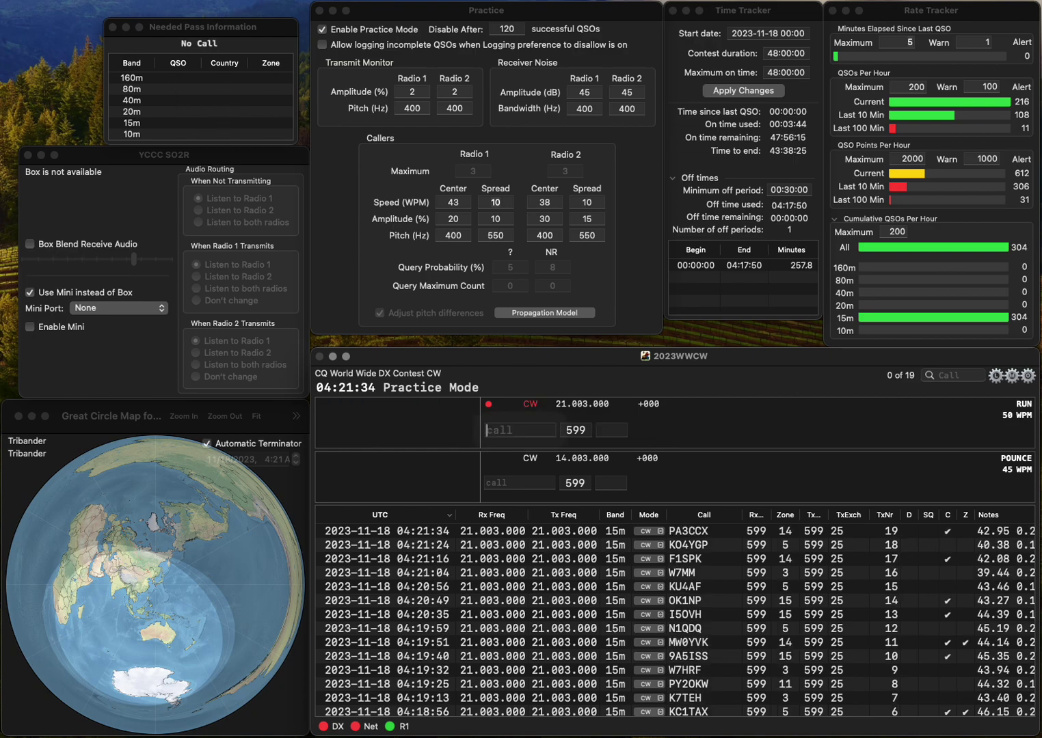
type("M0T")
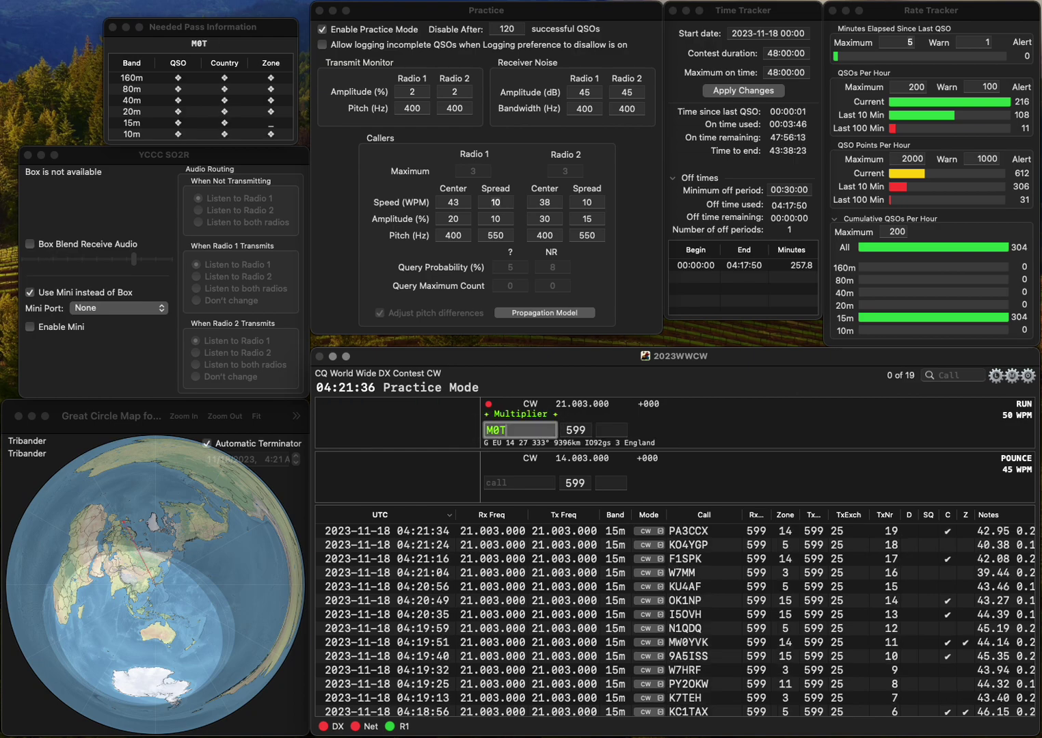
type("KF")
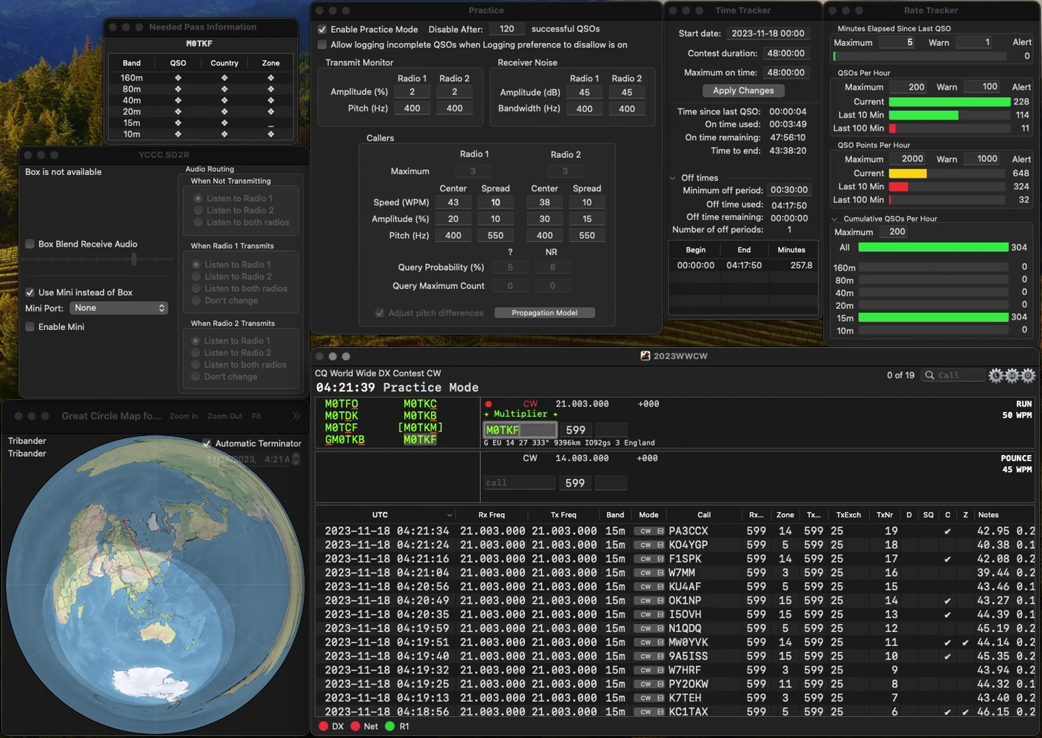
key("space")
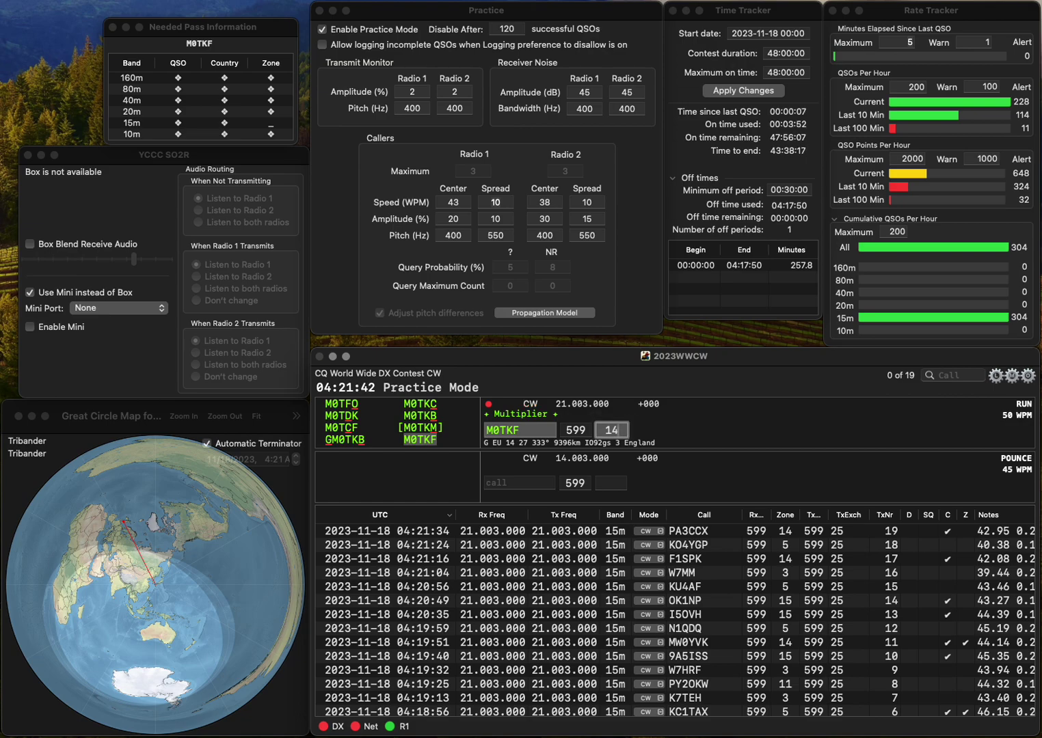
key("Return")
Log the caller VL2W on Radio 1 with report 599 and zone 30.
type("VL2W")
key("Return")
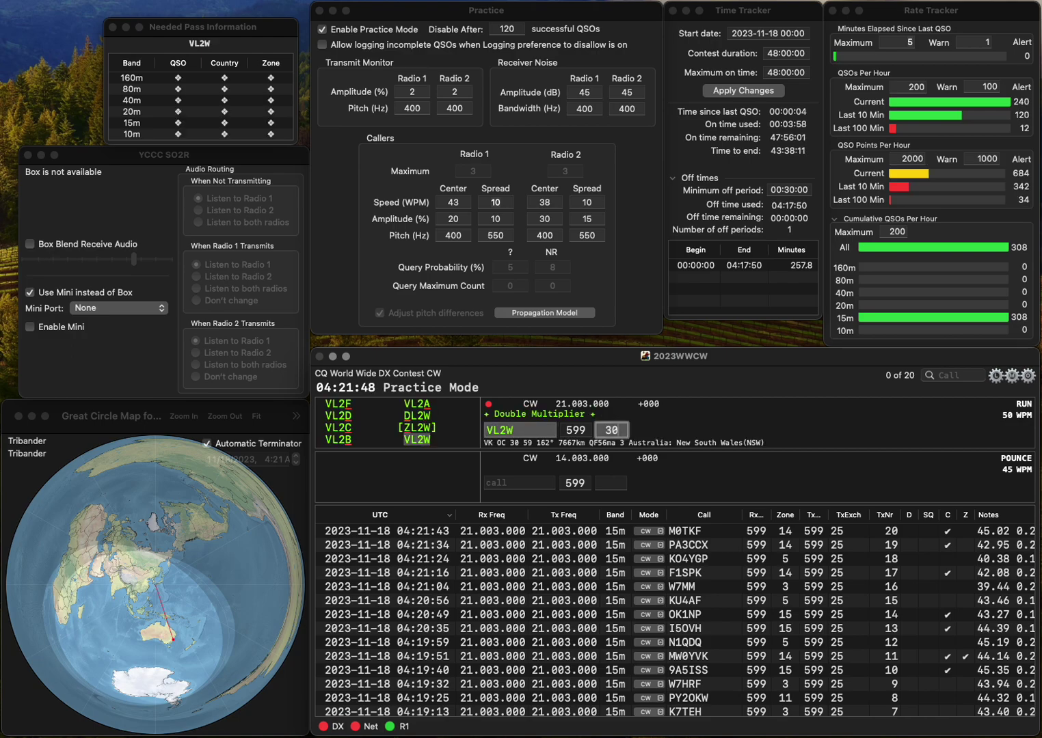
key("Return")
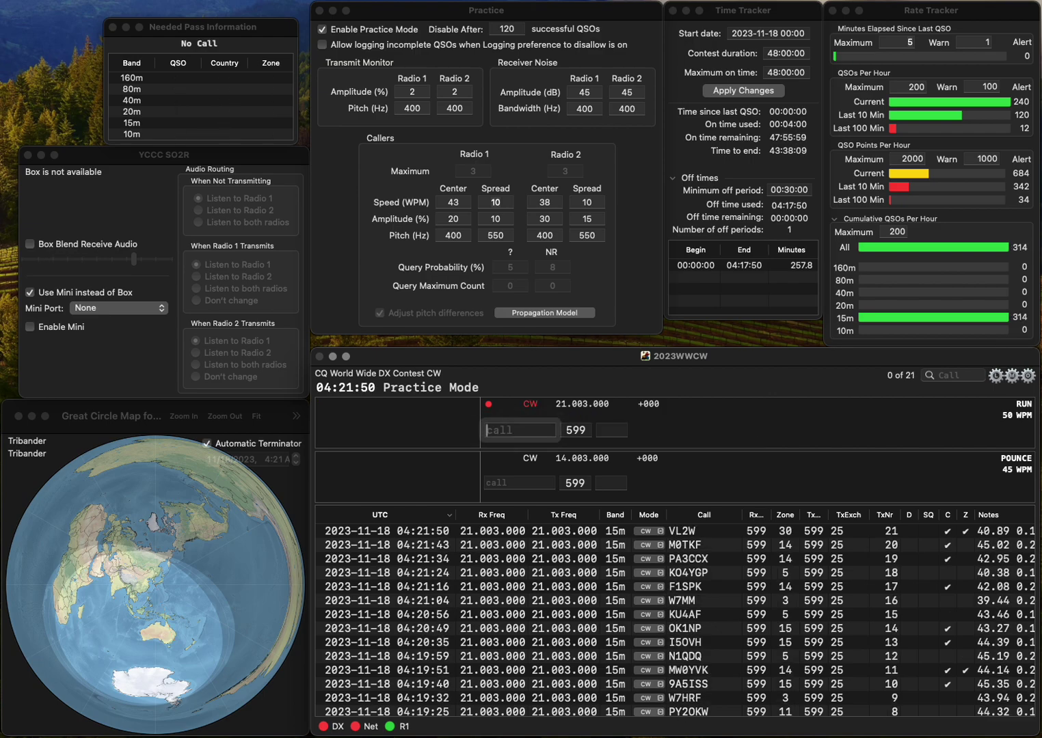
Enter the partial call VWIV, rework it to KG5WIV, and log the contact with report 599 and zone 4.
type("VE")
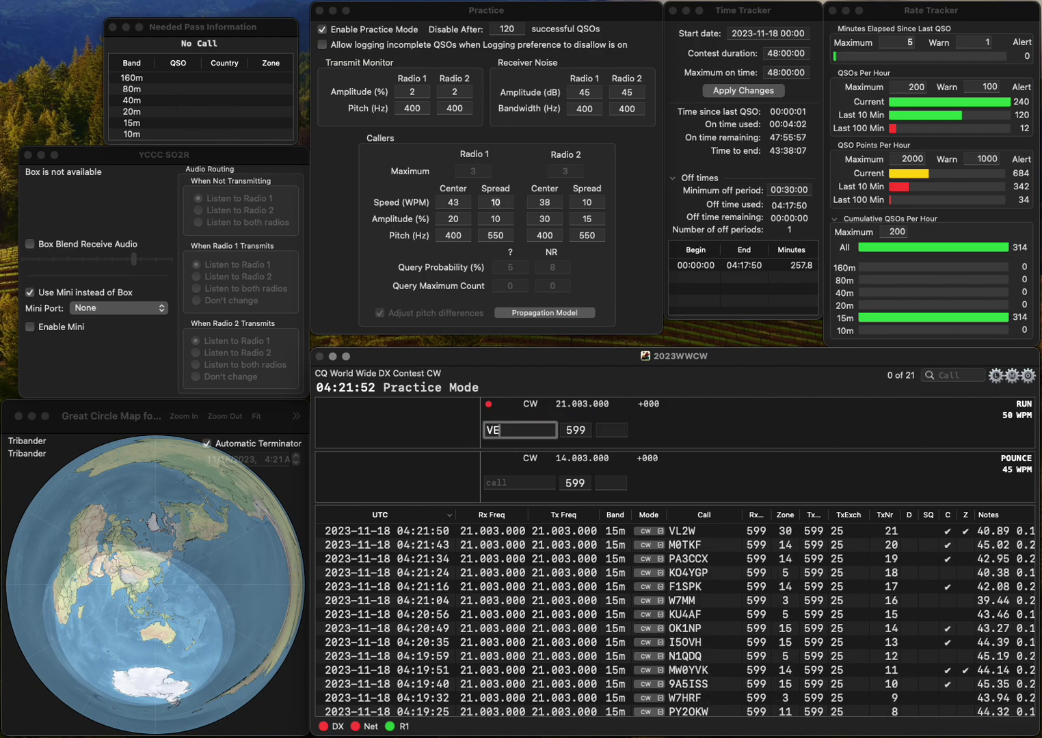
key("BackSpace")
type("WIV")
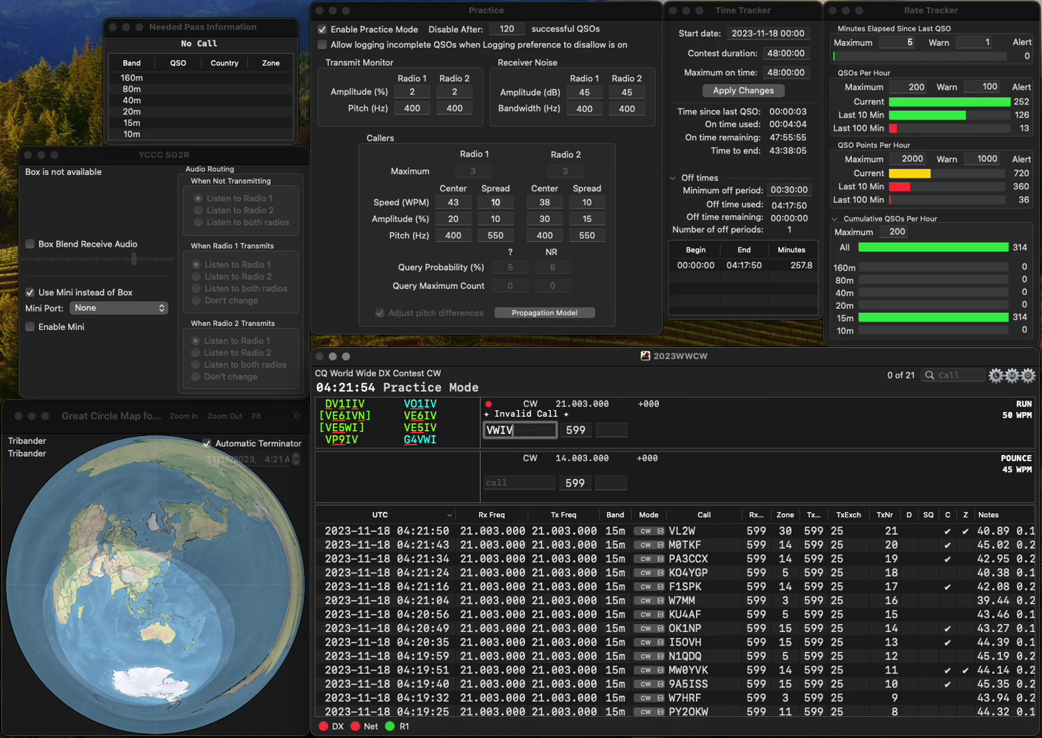
key("Left")
key("Left")
key("Left")
key("BackSpace")
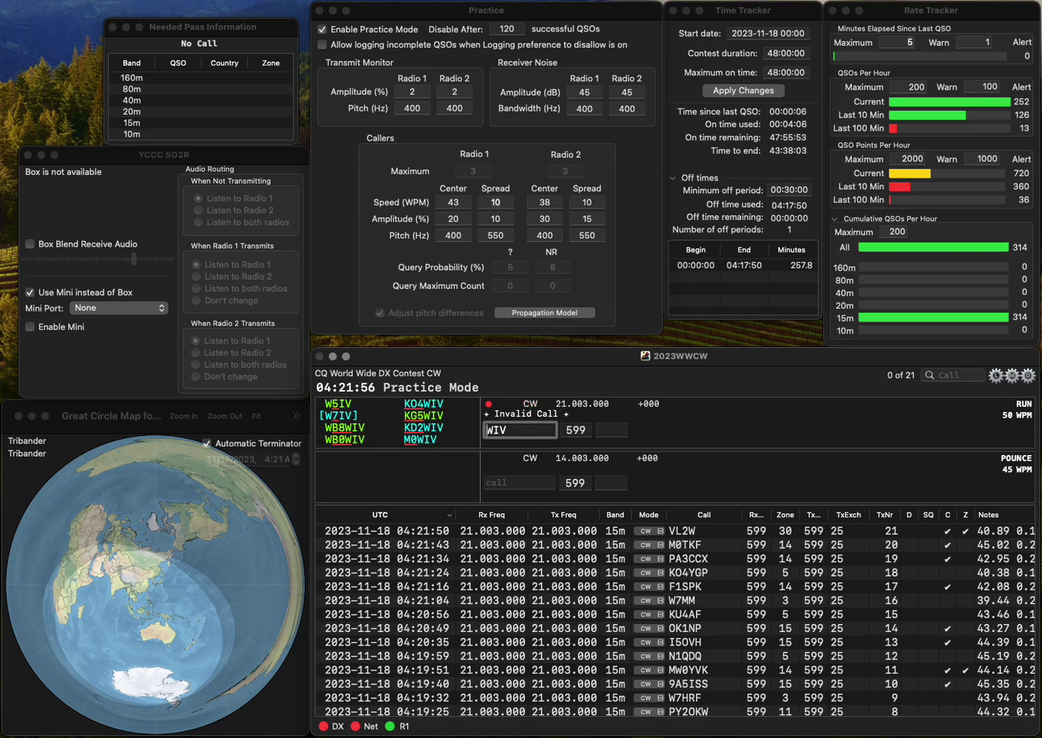
type("KG5")
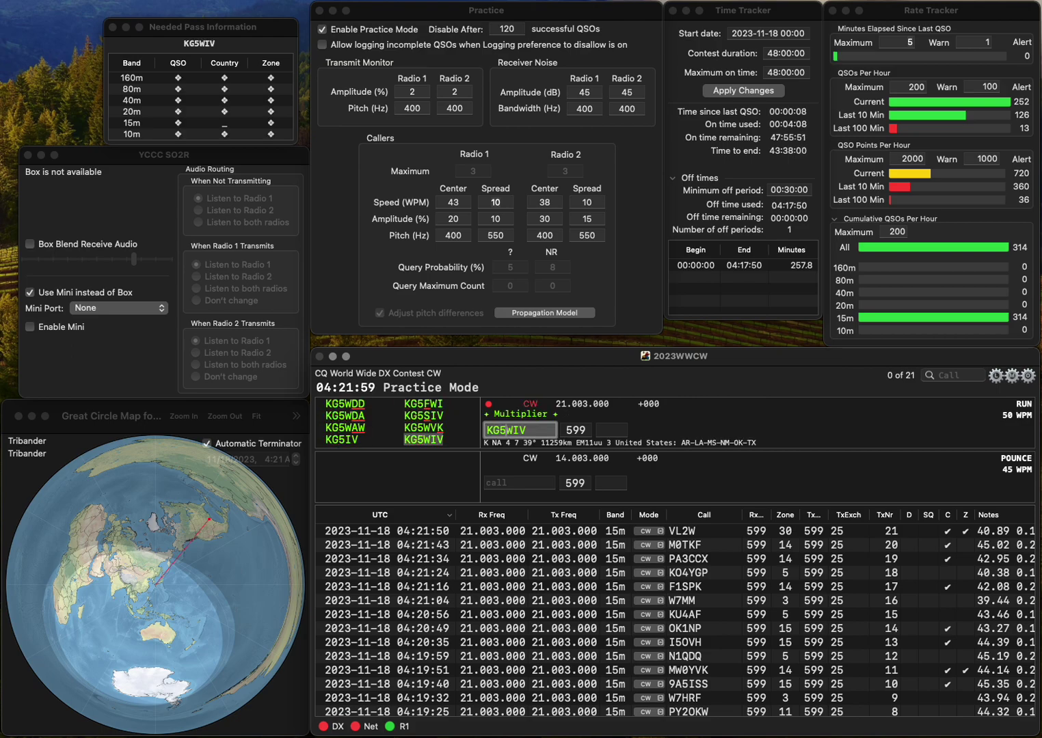
key("space")
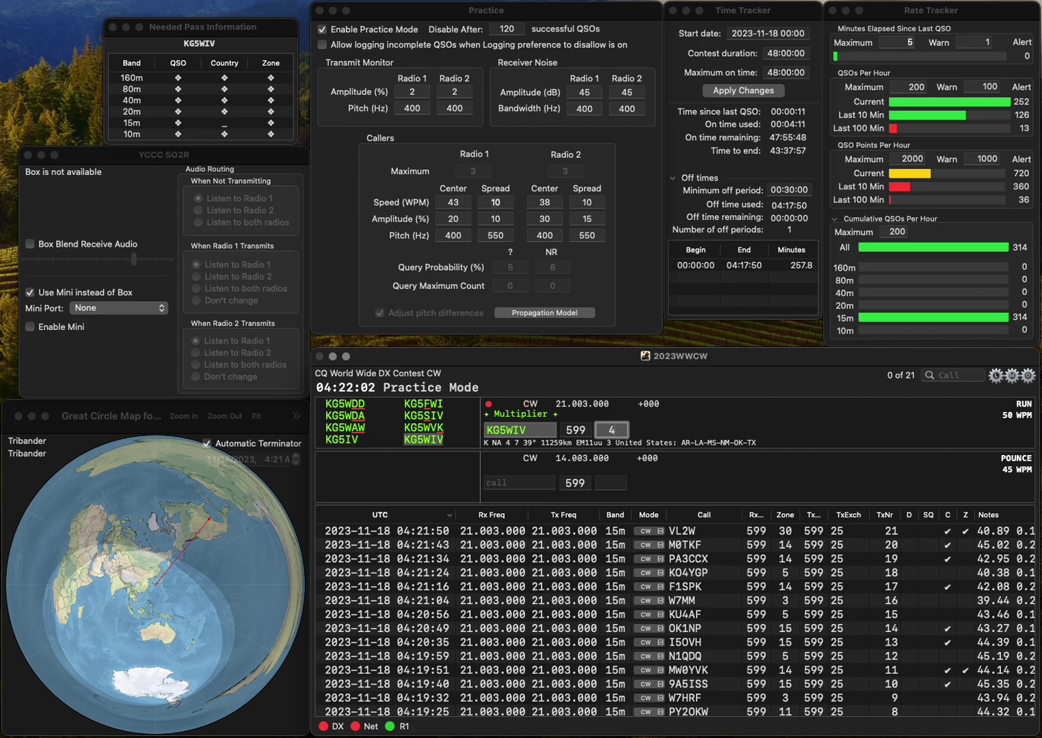
key("Return")
type("VE9DL")
key("BackSpace")
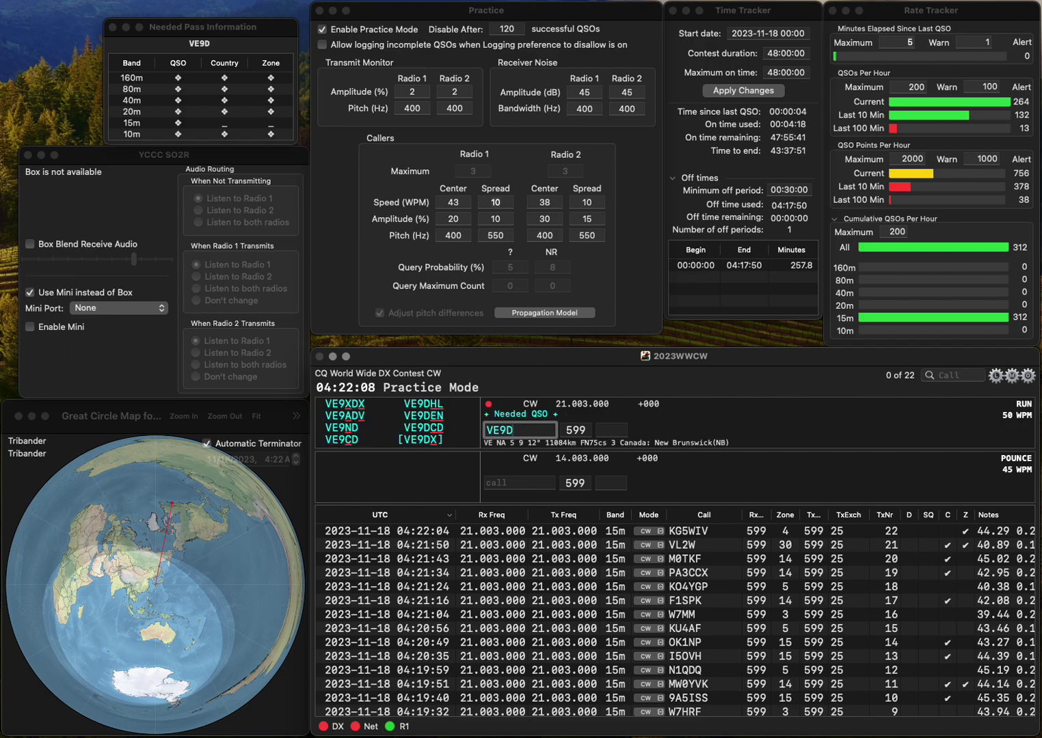
key("BackSpace")
type("BEL")
key("Return")
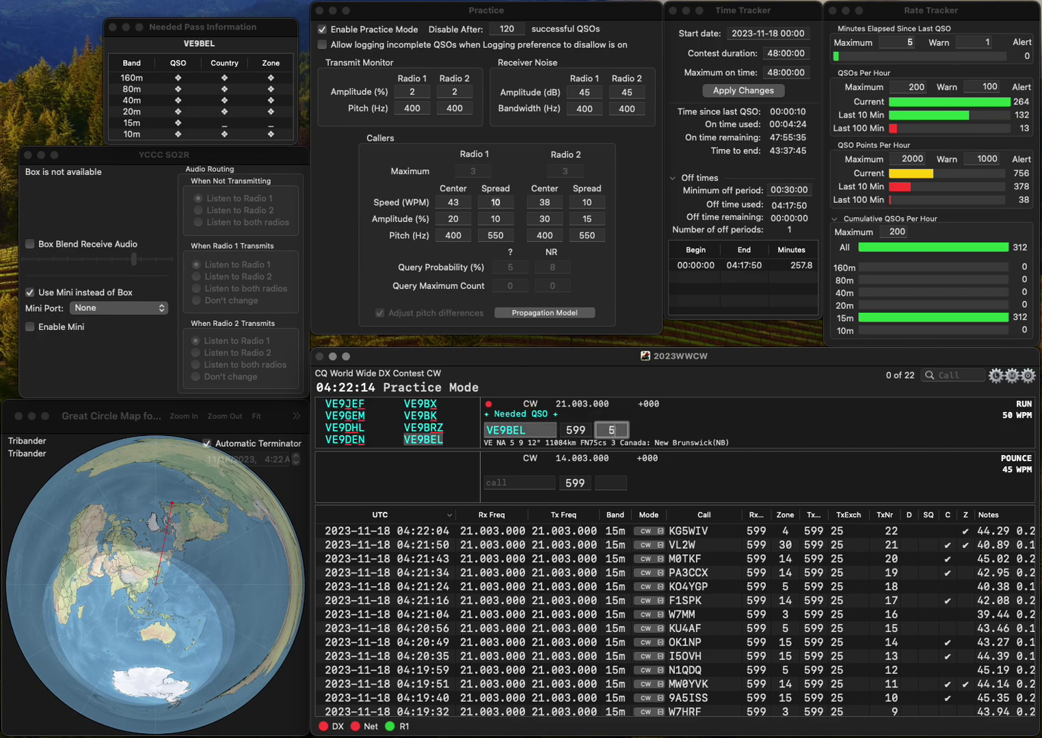
key("Return")
Log the caller N5DOT on Radio 1 with report 599 and zone 4.
type("N5DOT")
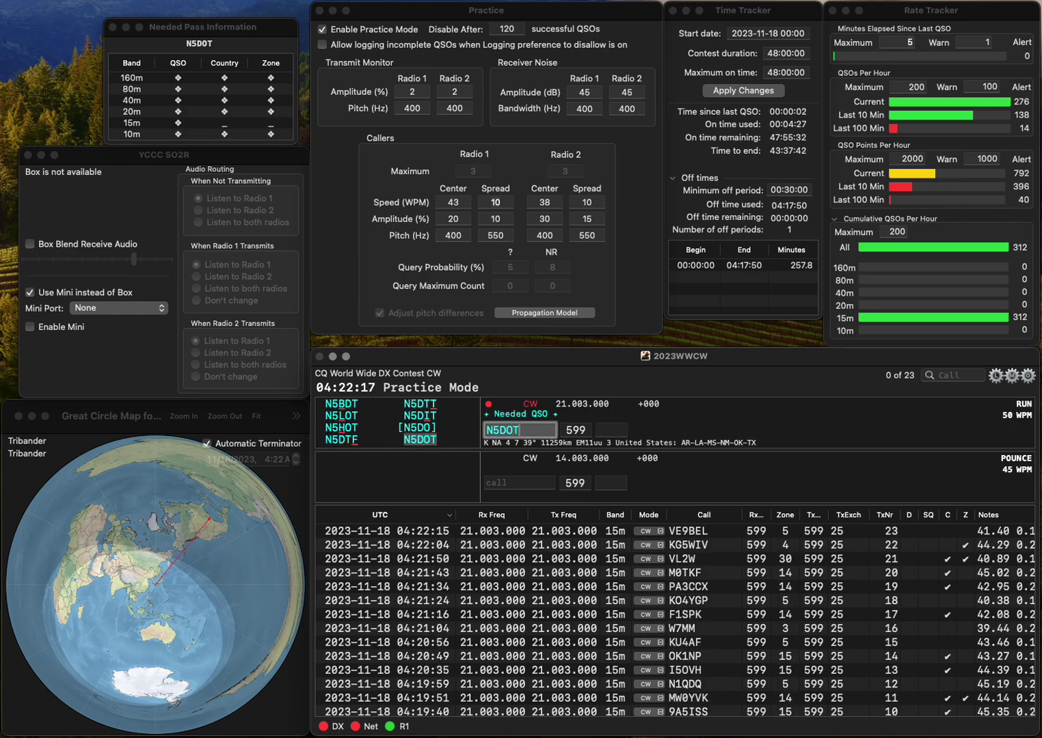
key("space")
type("4")
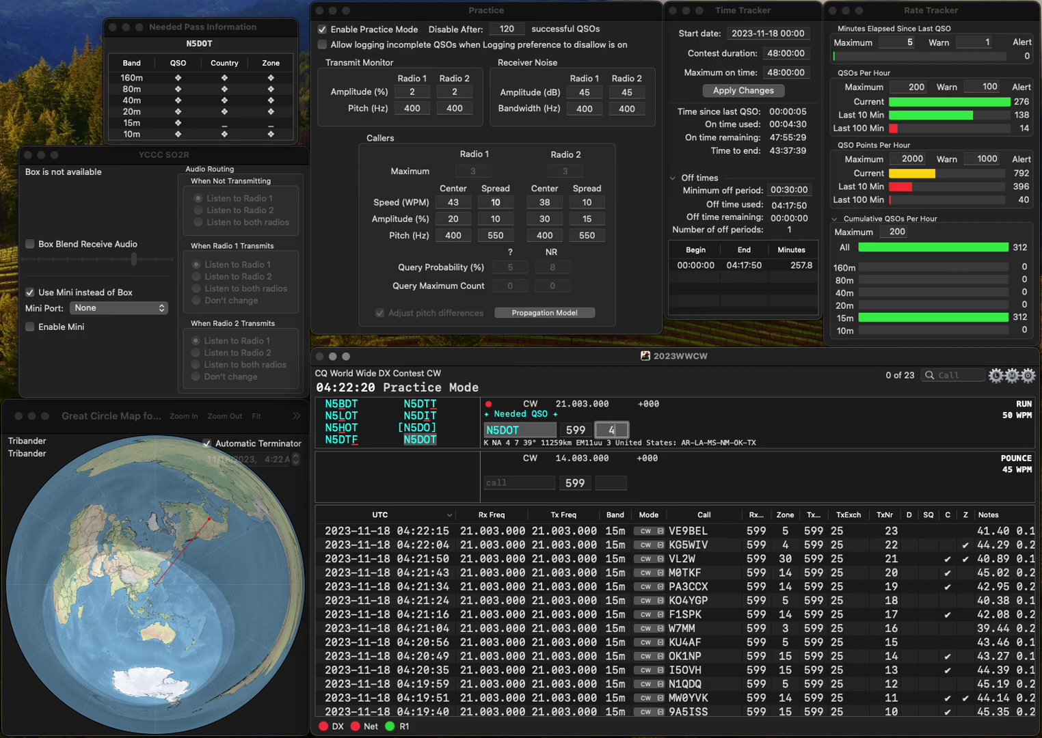
key("Return")
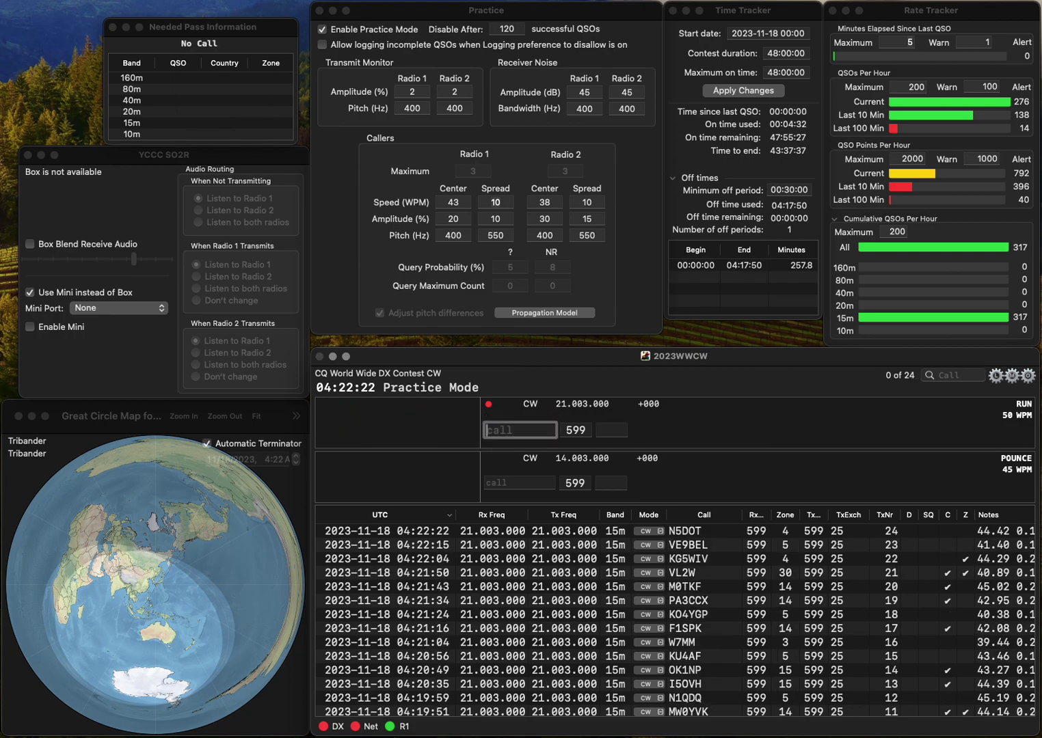
type("N4GCJ")
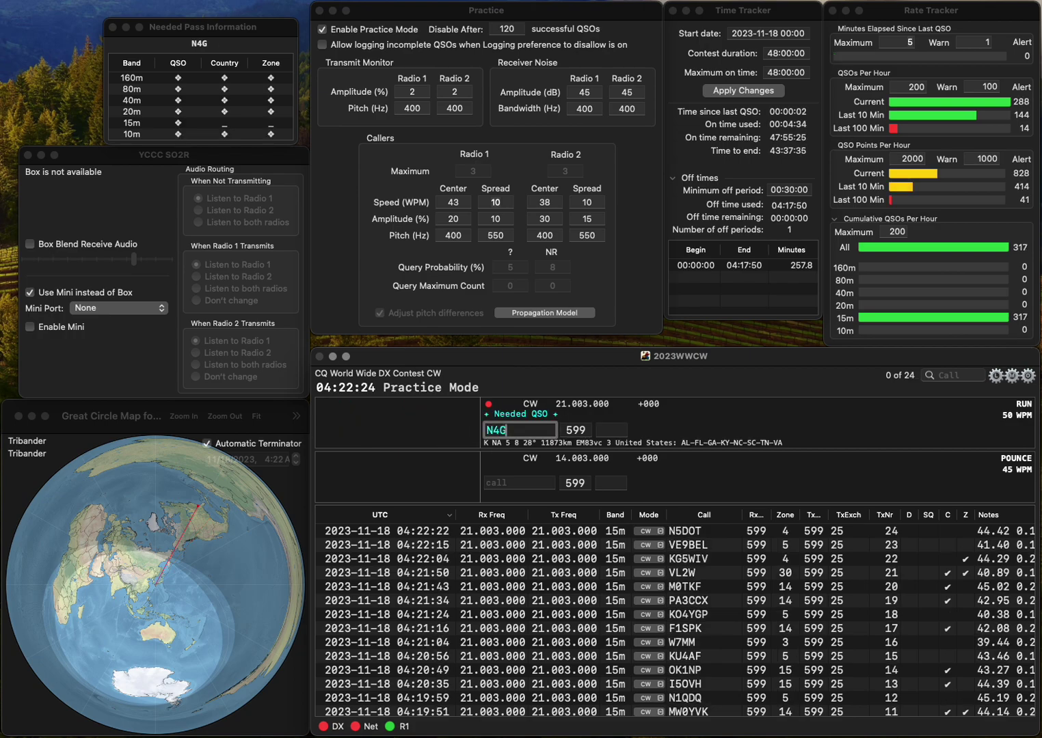
key("space")
type("5")
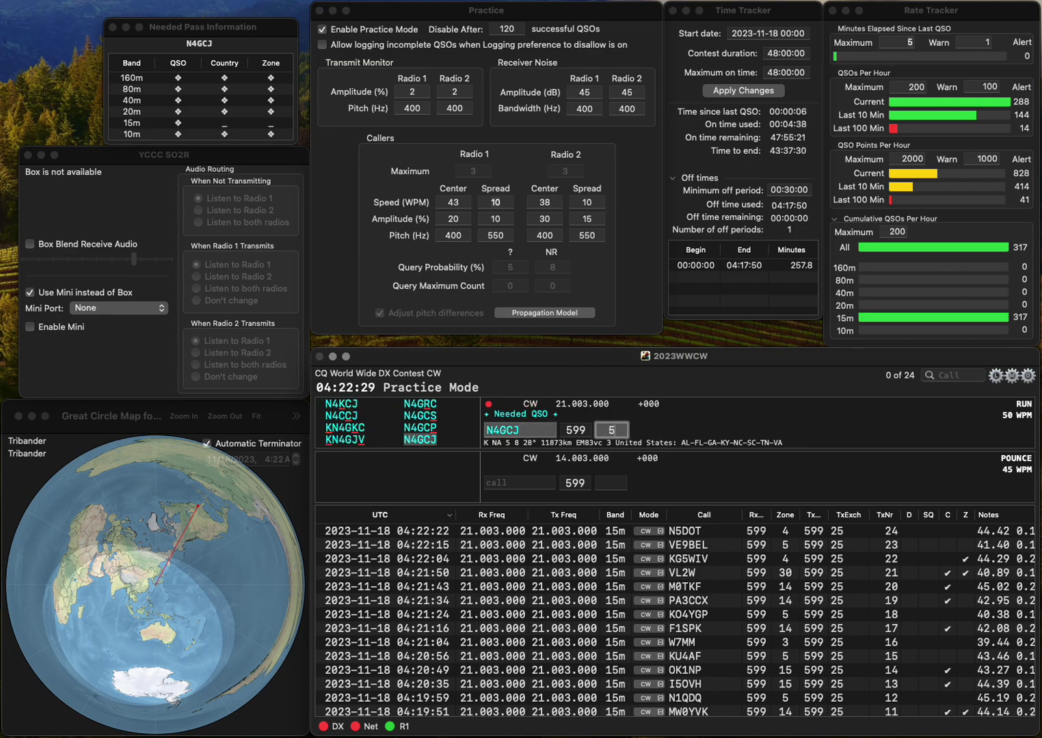
key("Return")
Enter the call DS4SFJ, correct its suffix to make it DS4HFJ, and log the contact with report 599 and zone 25.
type("DS4SFJ")
key("BackSpace")
key("BackSpace")
key("BackSpace")
type("HFJ")
key("space")
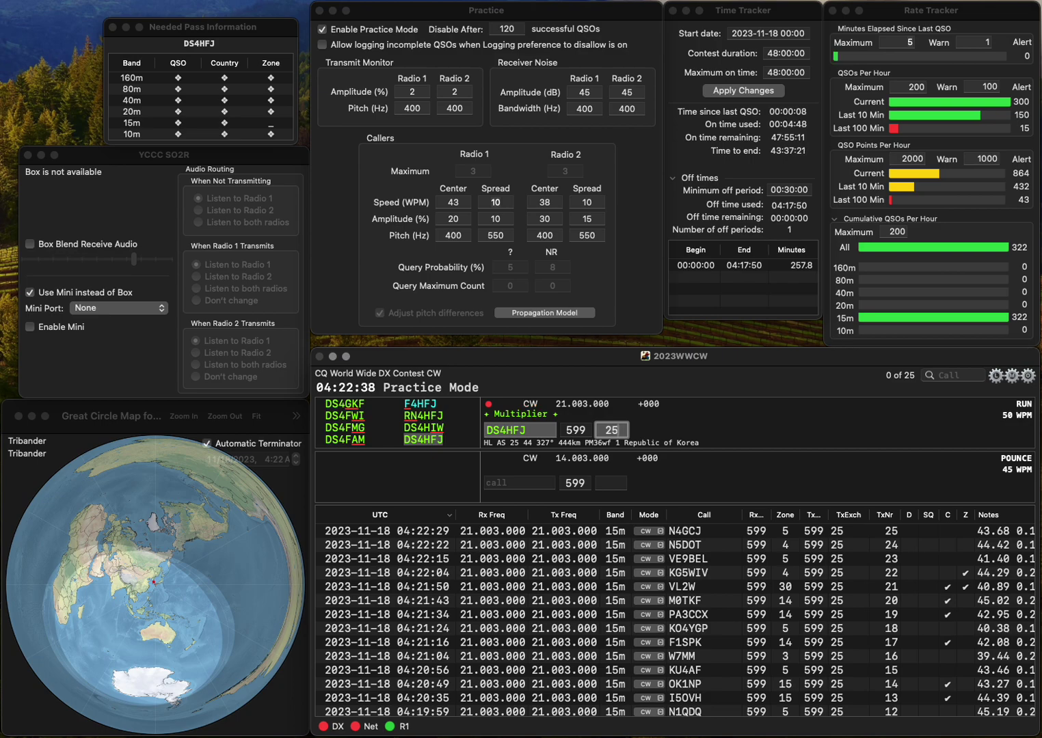
key("Return")
Log the caller W4GDV on Radio 1 with report 599 and zone 5.
type("W4GDV")
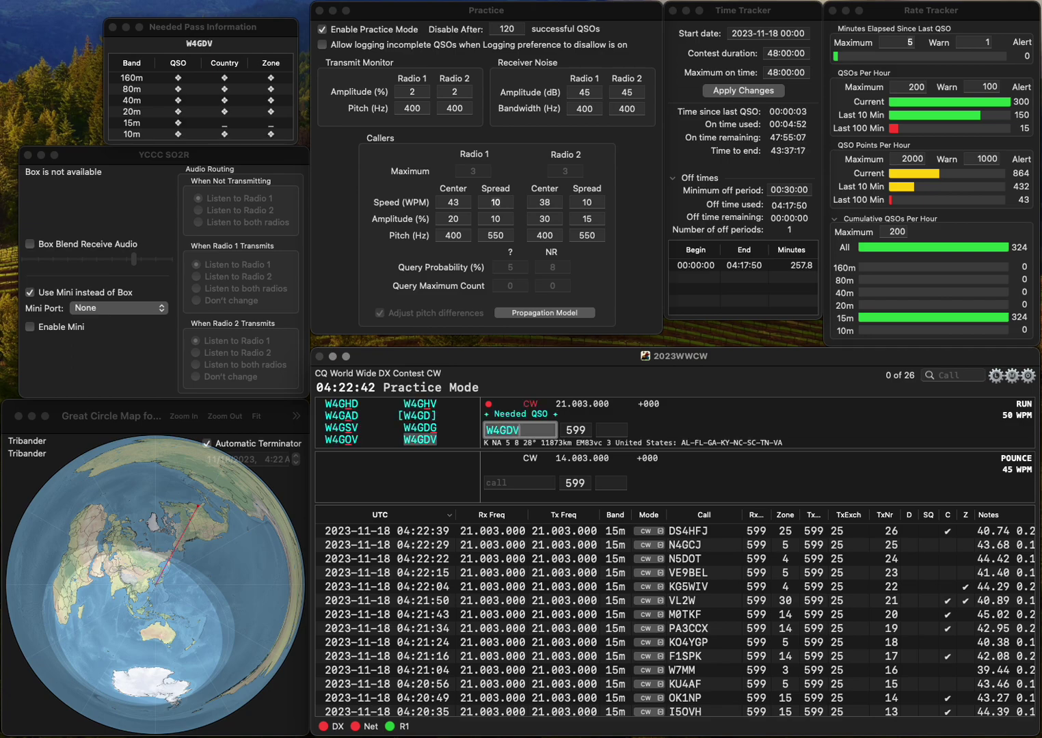
key("space")
type("5")
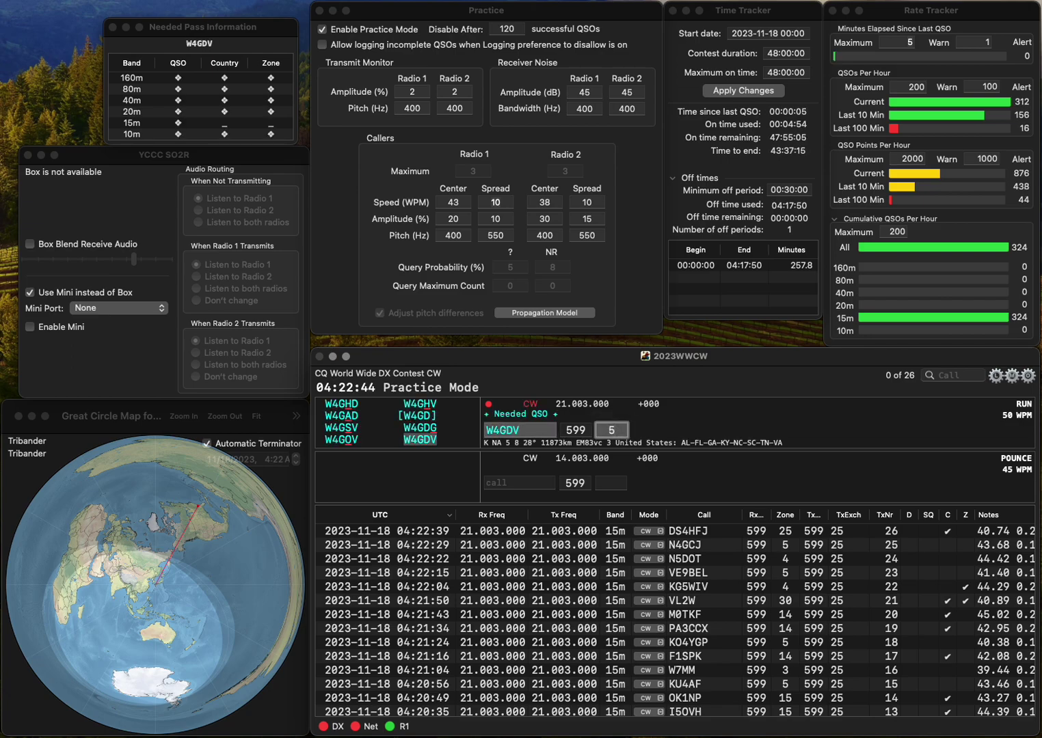
key("Return")
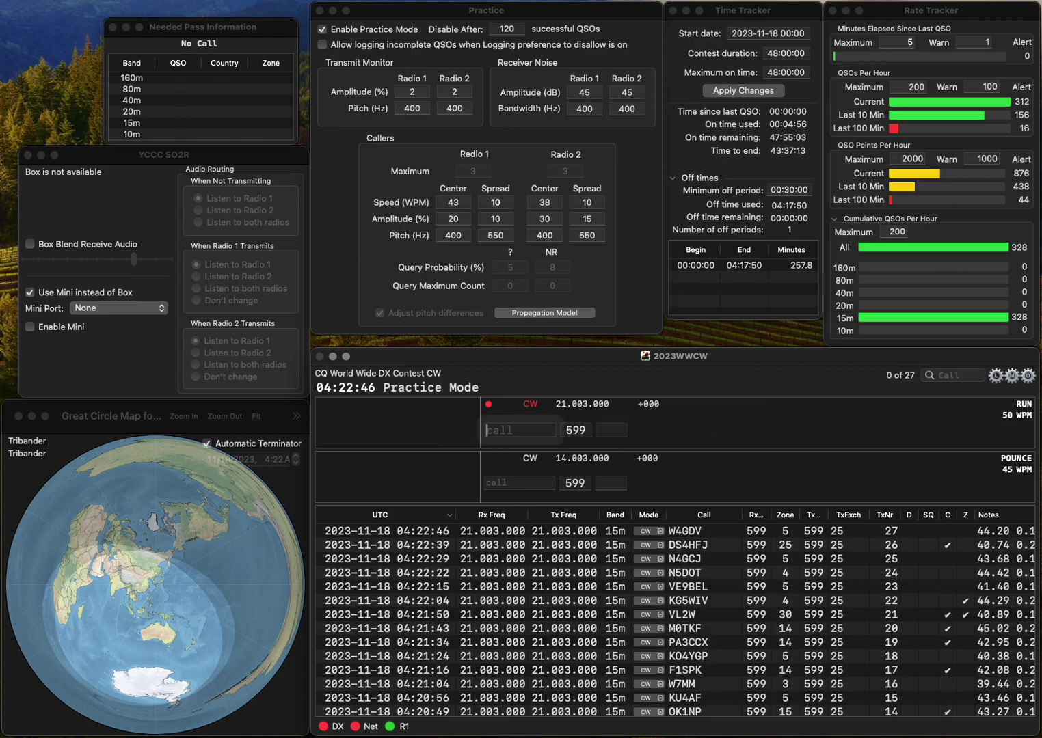
type("ON5PV")
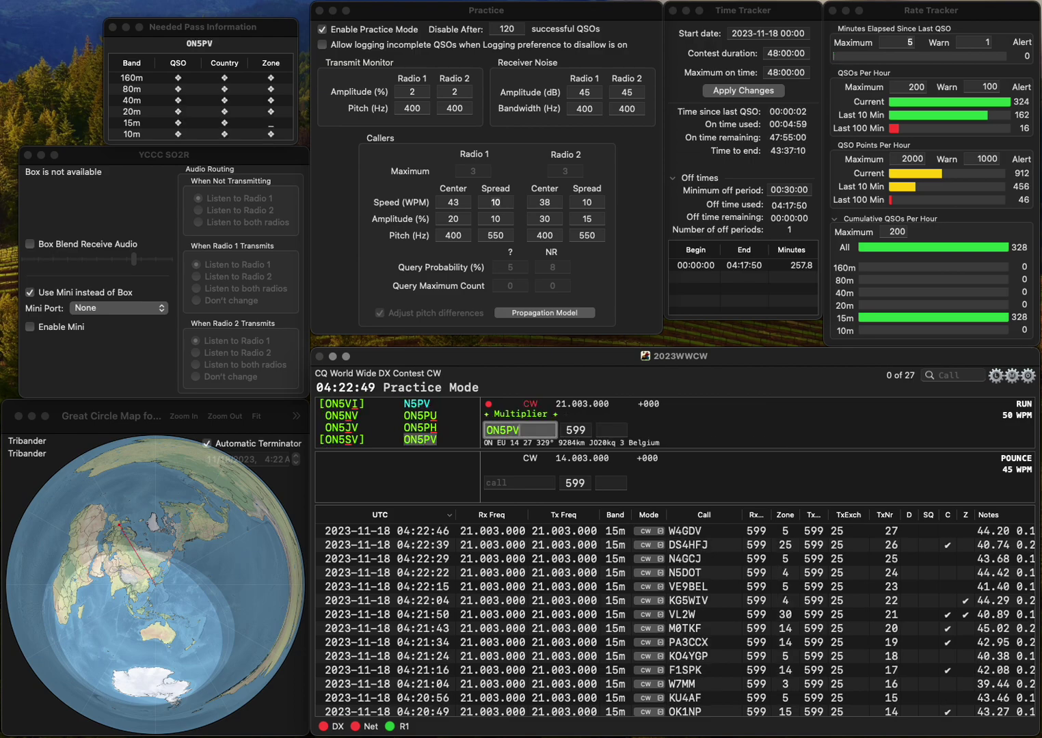
key("space")
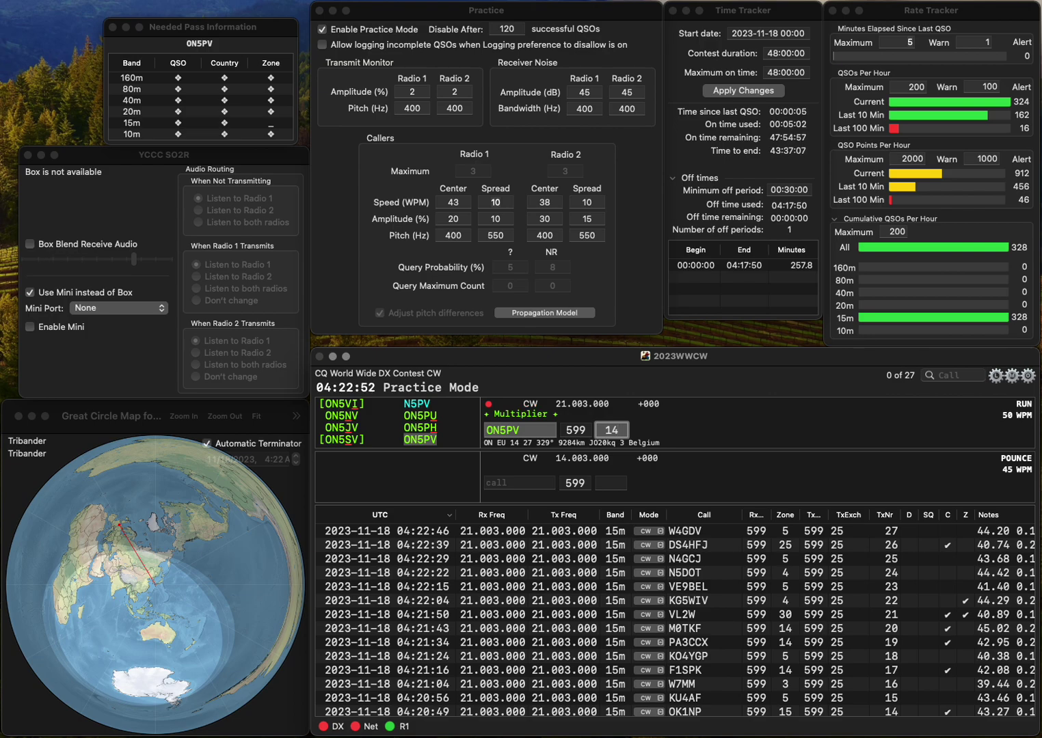
key("Return")
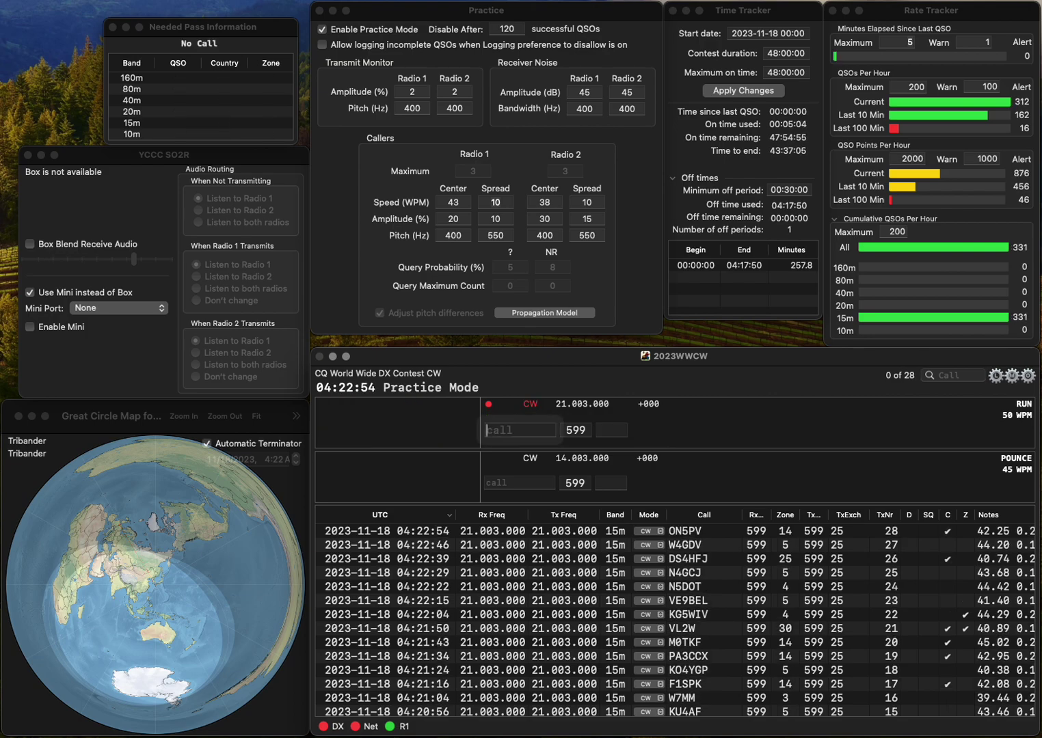
type("N9")
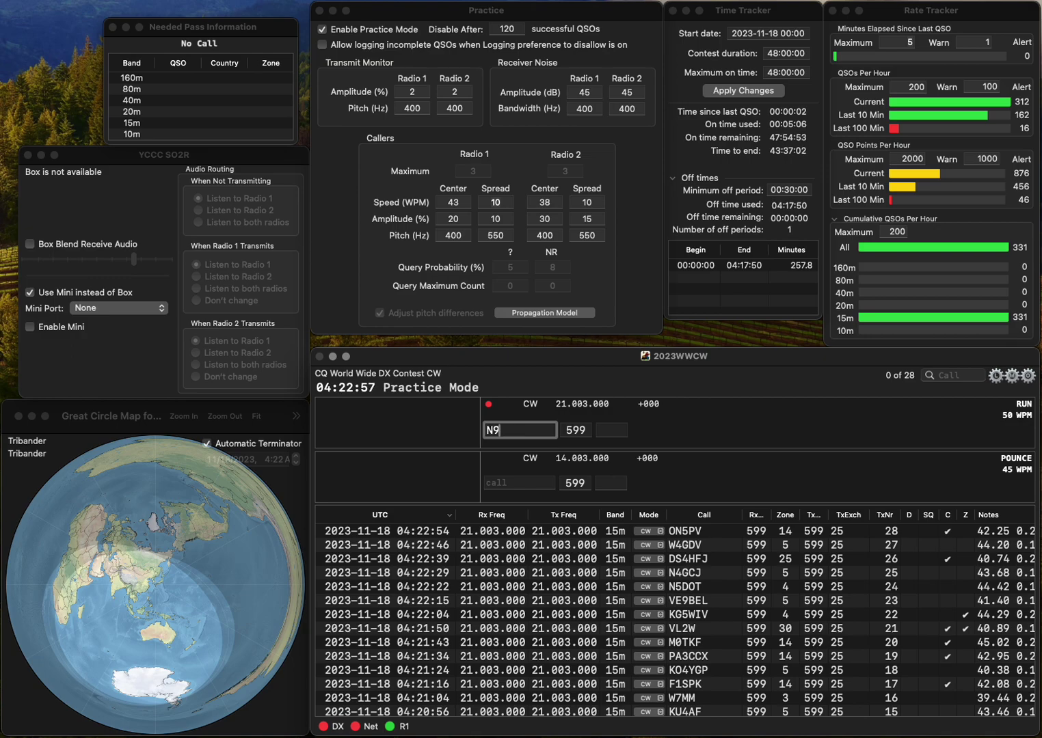
type("C")
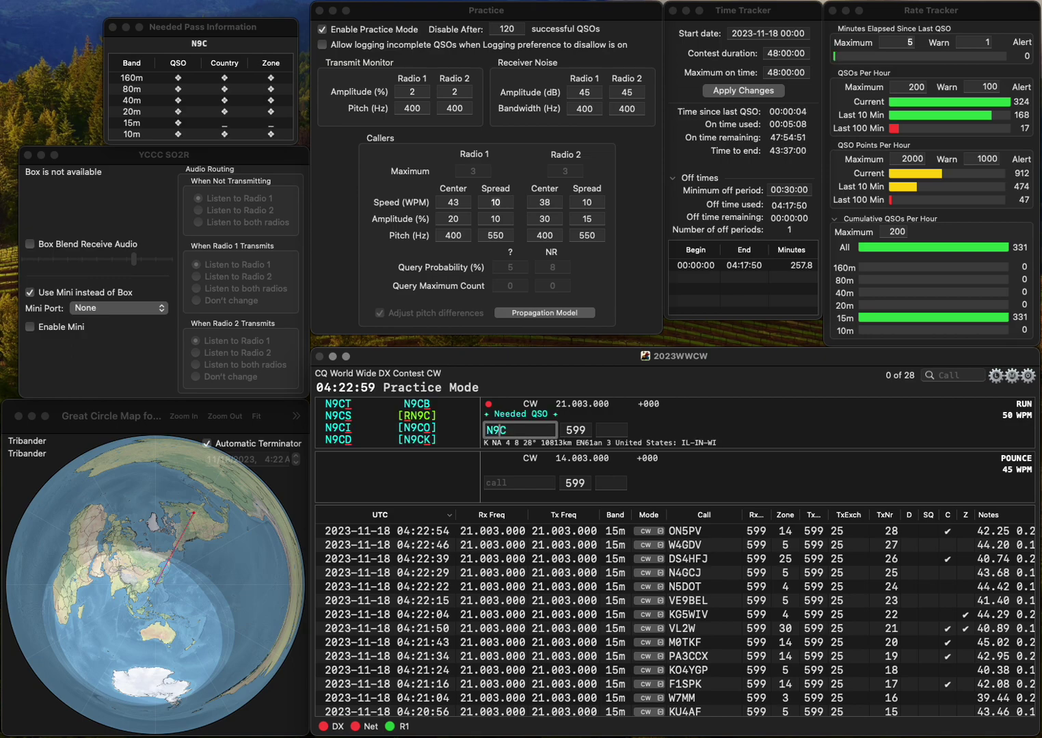
type("LU")
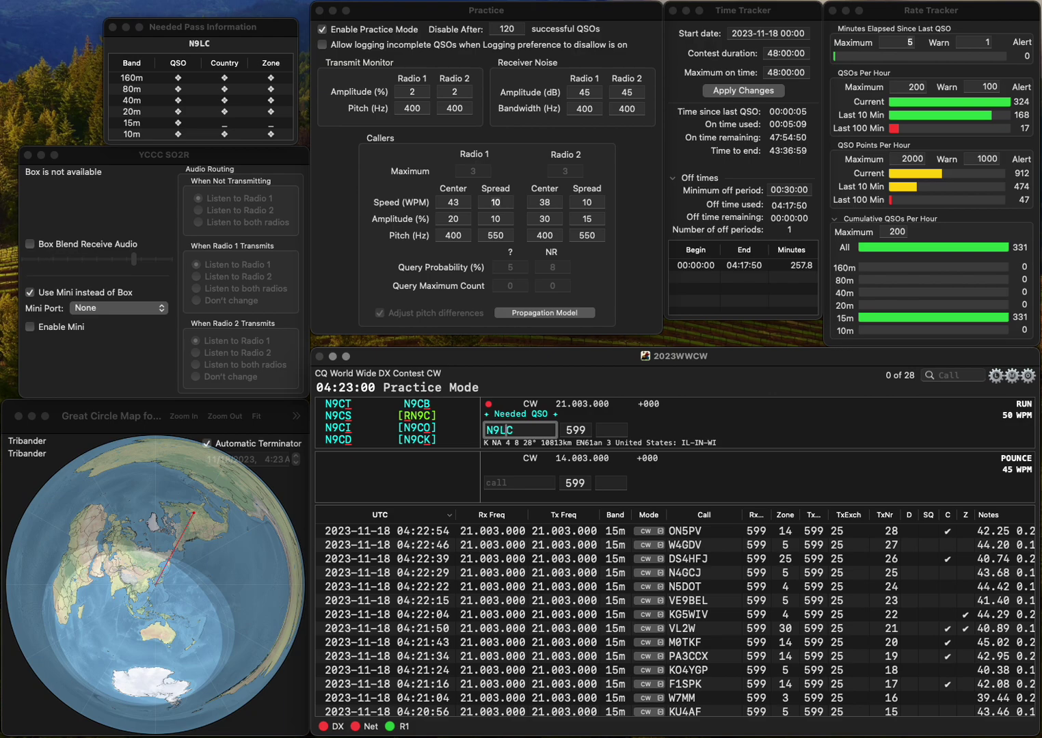
key("space")
type("4")
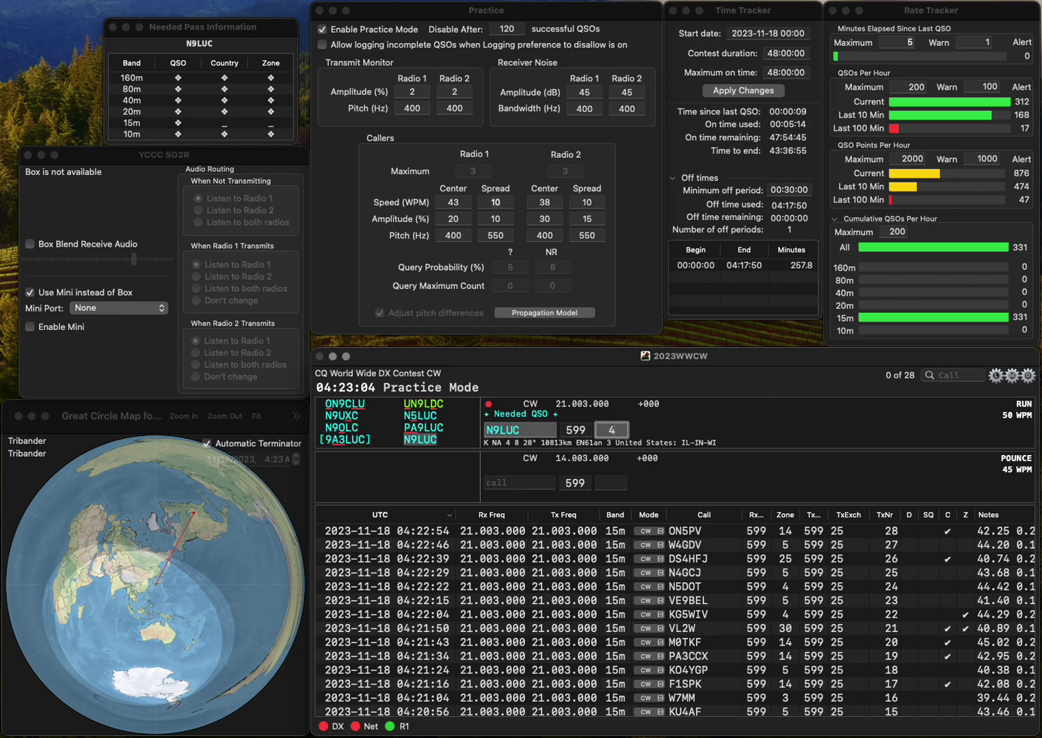
key("Return")
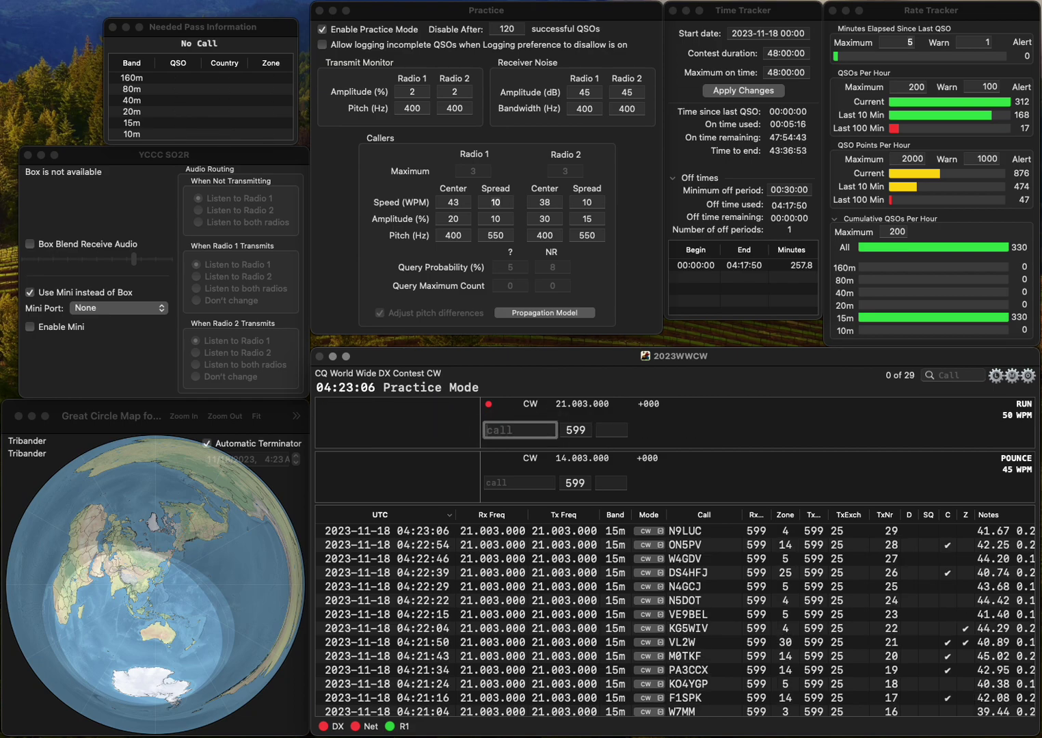
Log the caller R7HF on Radio 1 with report 599 and zone 16.
type("R7HF")
key("space")
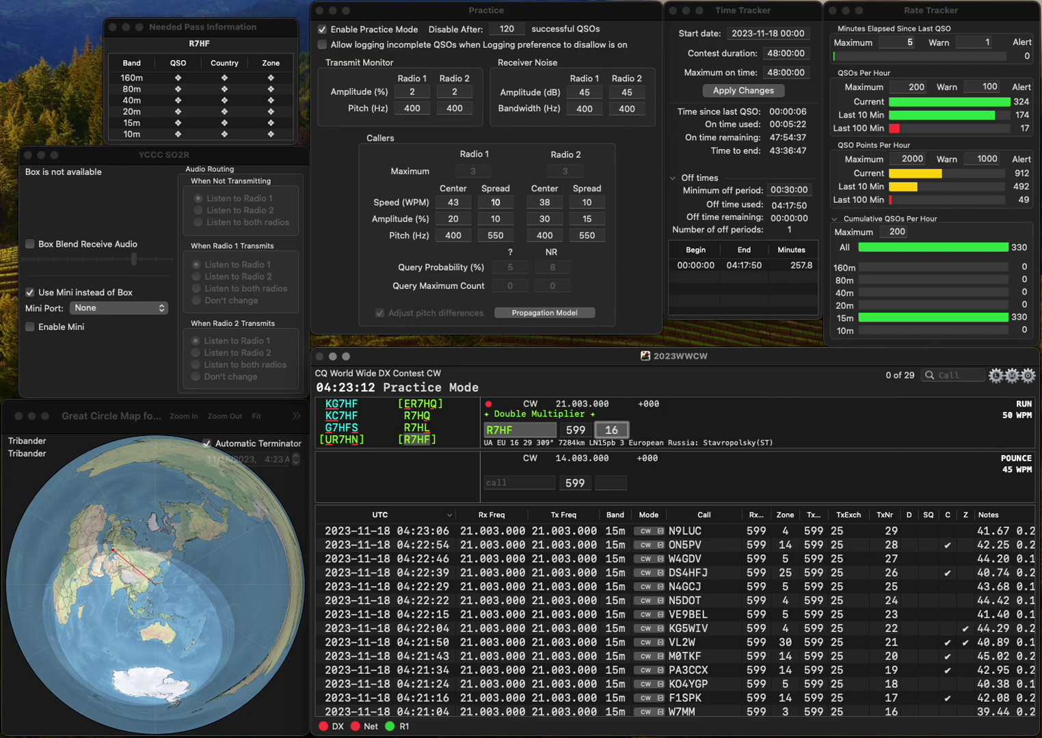
key("Return")
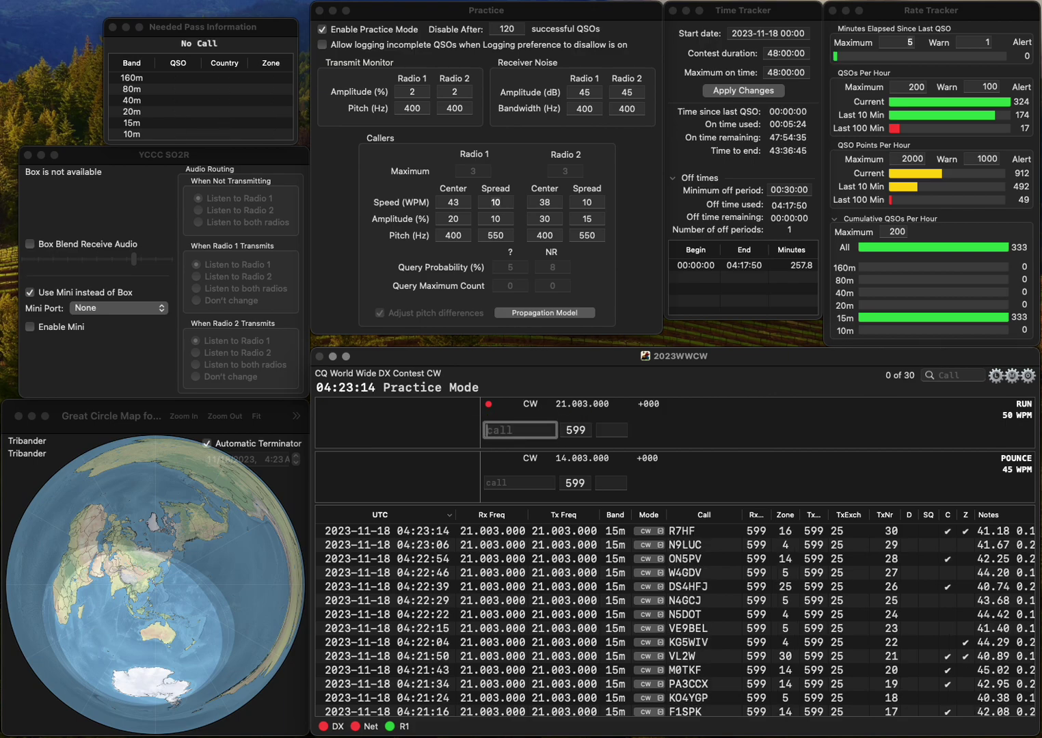
Enter the partial call NTU, insert 3 to make it NT3U, and log the contact with report 599 and zone 5.
type("NTU")
key("Left")
type("3")
key("space")
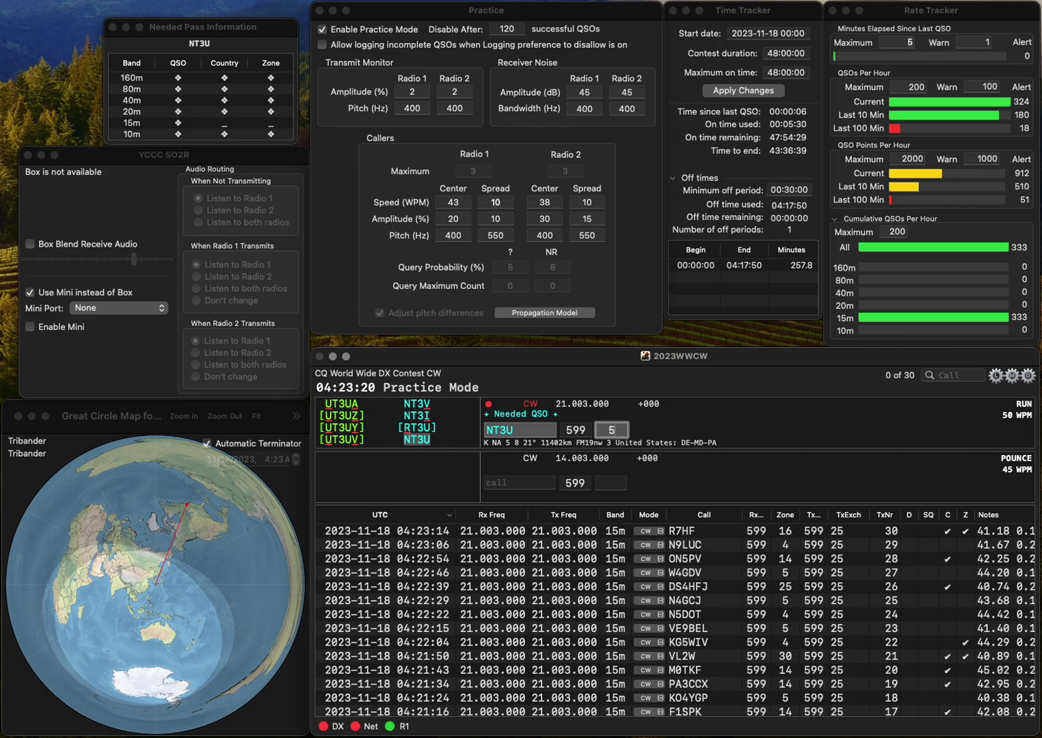
key("Return")
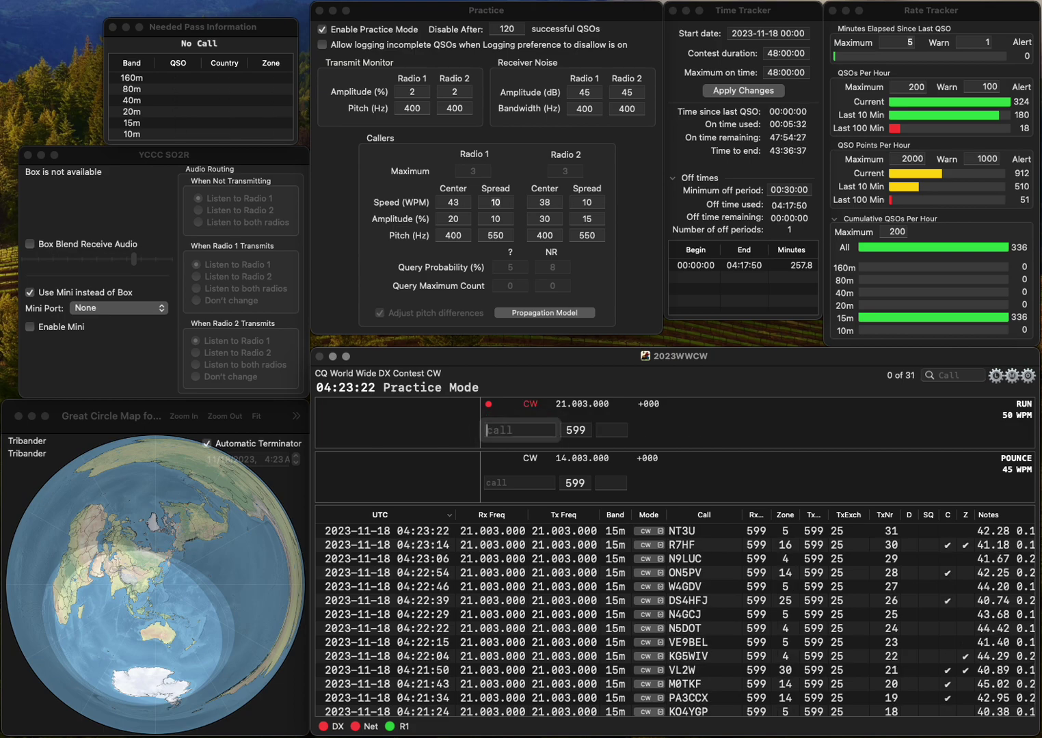
type("K")
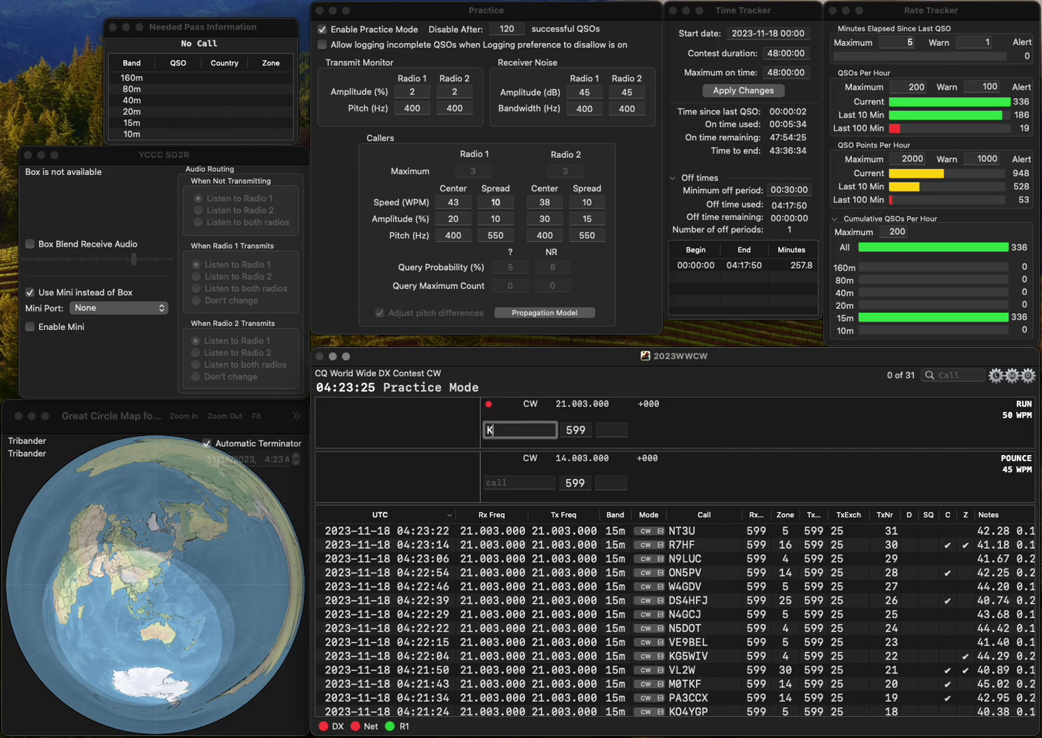
type("5MY")
key("BackSpace")
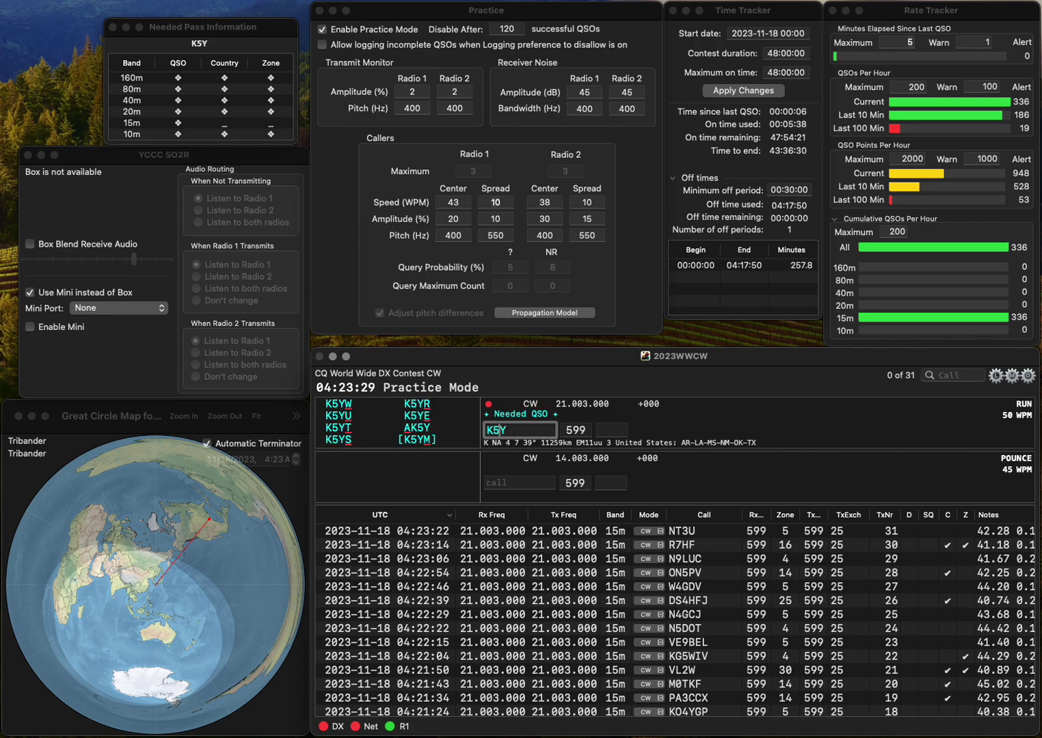
type("G")
key("Return")
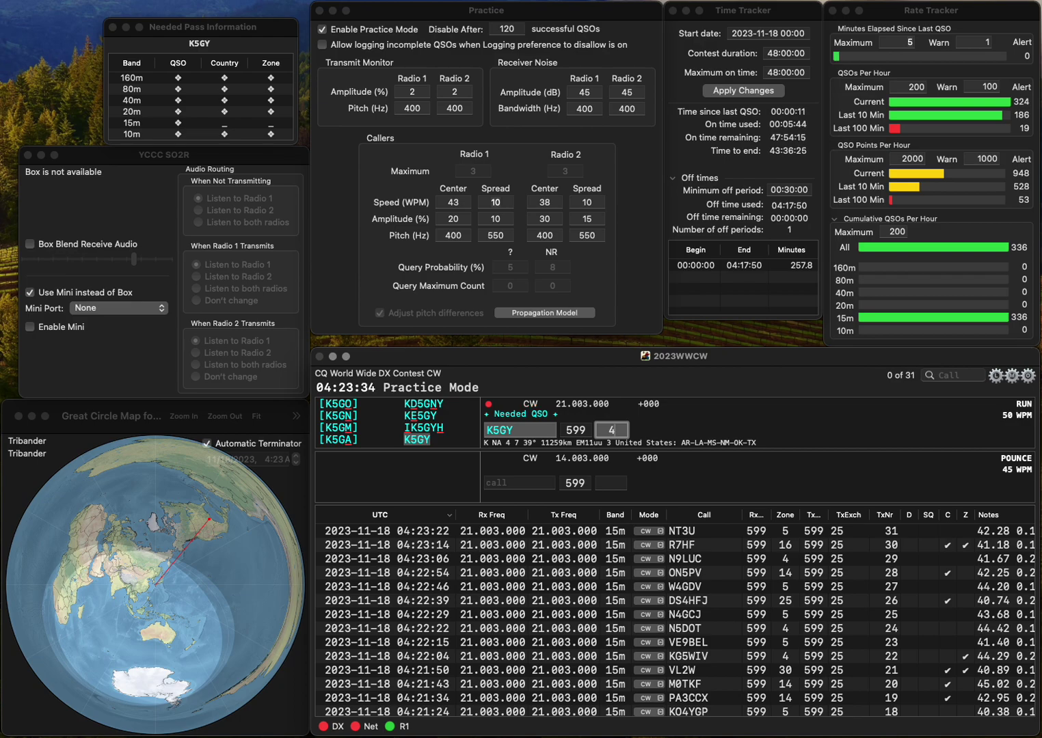
key("Return")
type("WBCQ")
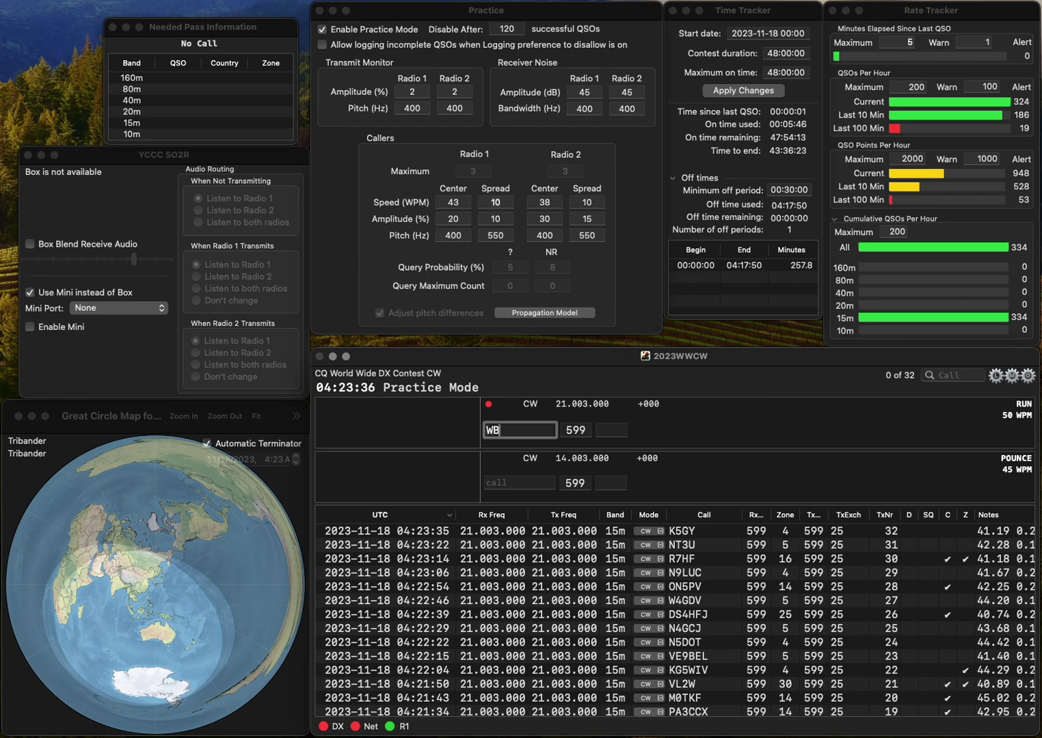
key("Left")
key("Left")
key("BackSpace")
type("6")
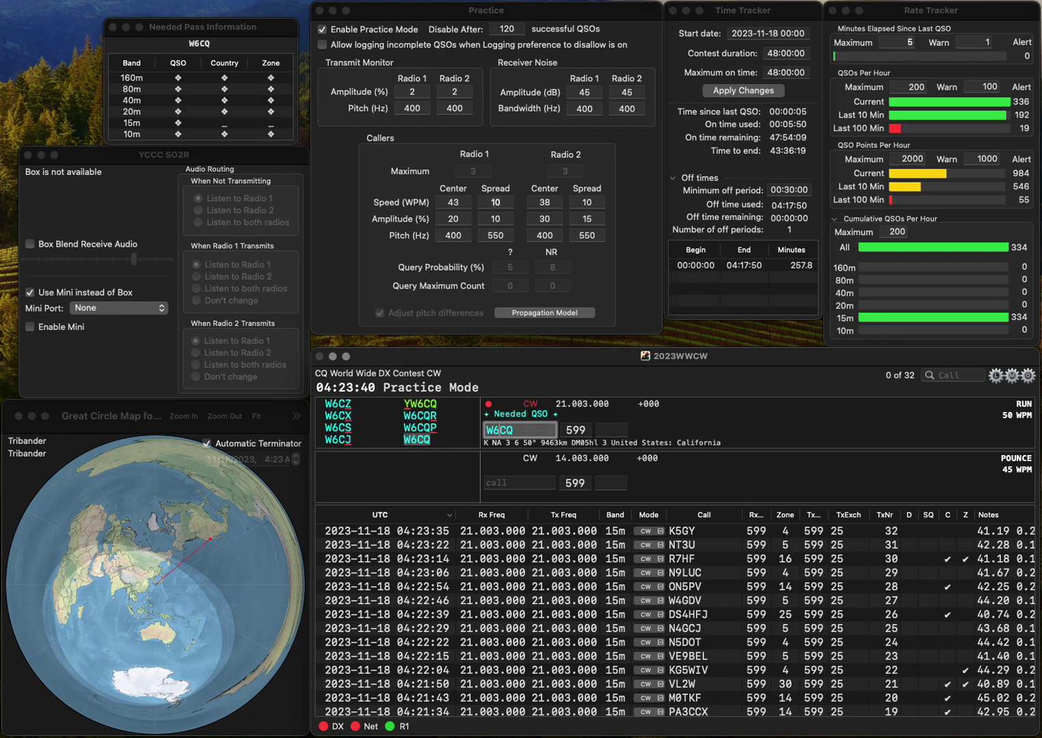
key("Return")
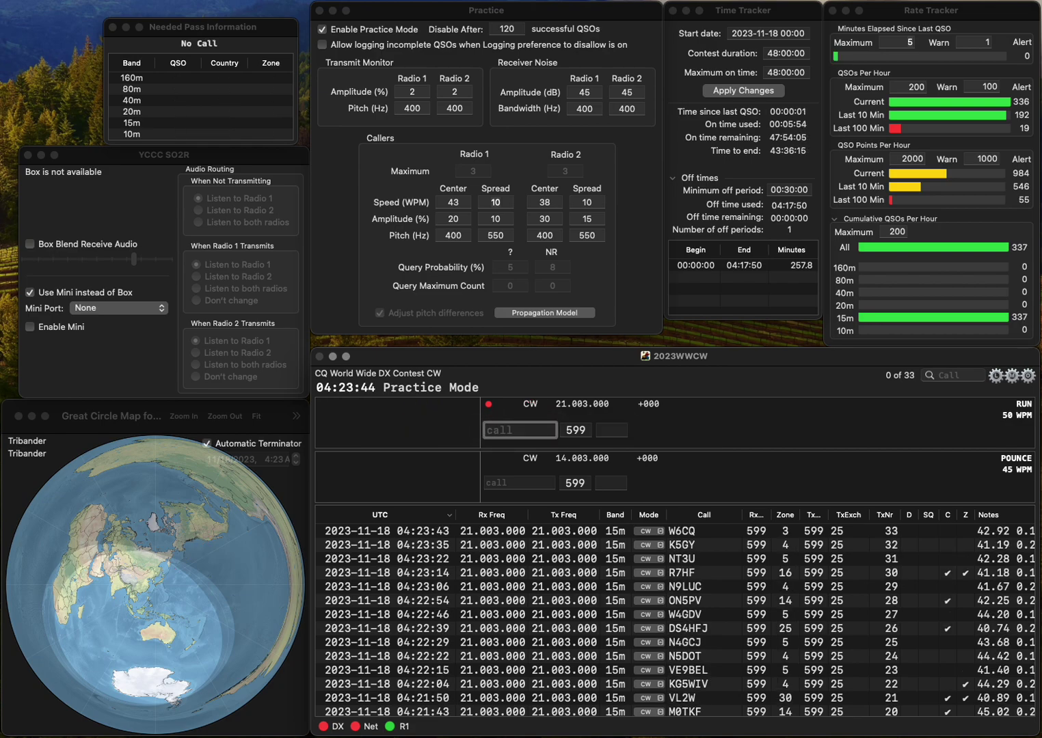
Enter the partial call LI, prefix it with CE3 to make CE3LI, and log the contact with report 599 and zone 12.
type("LI")
key("super+Left")
type("CE3")
key("space")
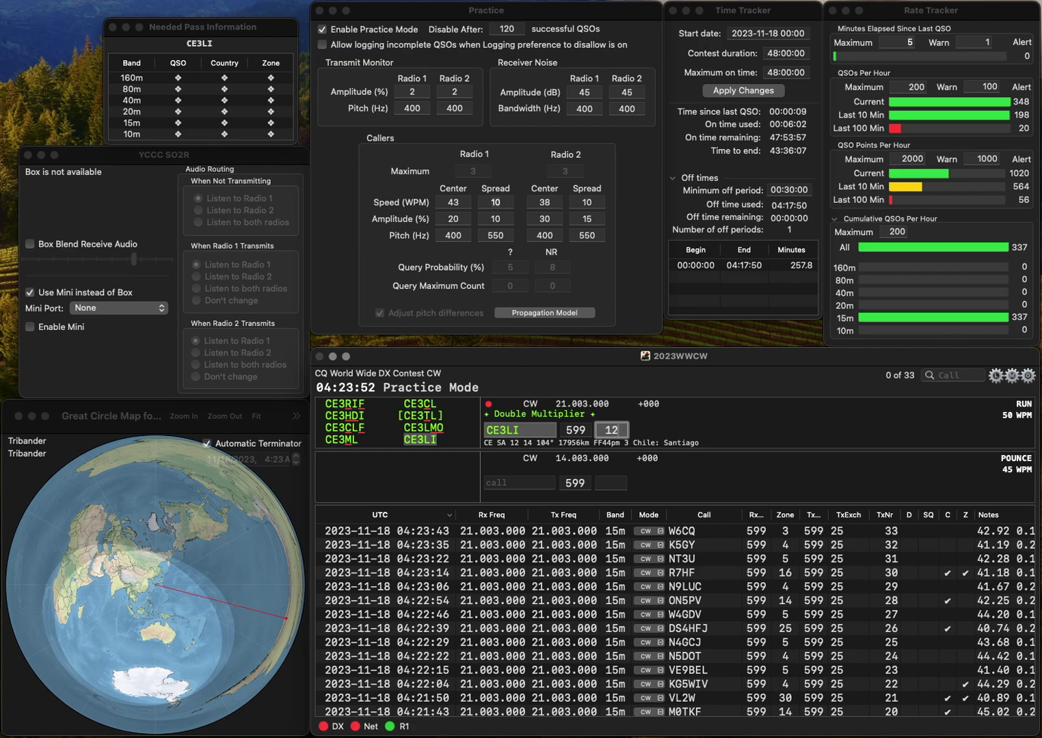
key("Return")
Enter the partial call DSCPT, insert 1 to make it DS1CPT, and log the contact with report 599 and zone 25.
type("DSCPT")
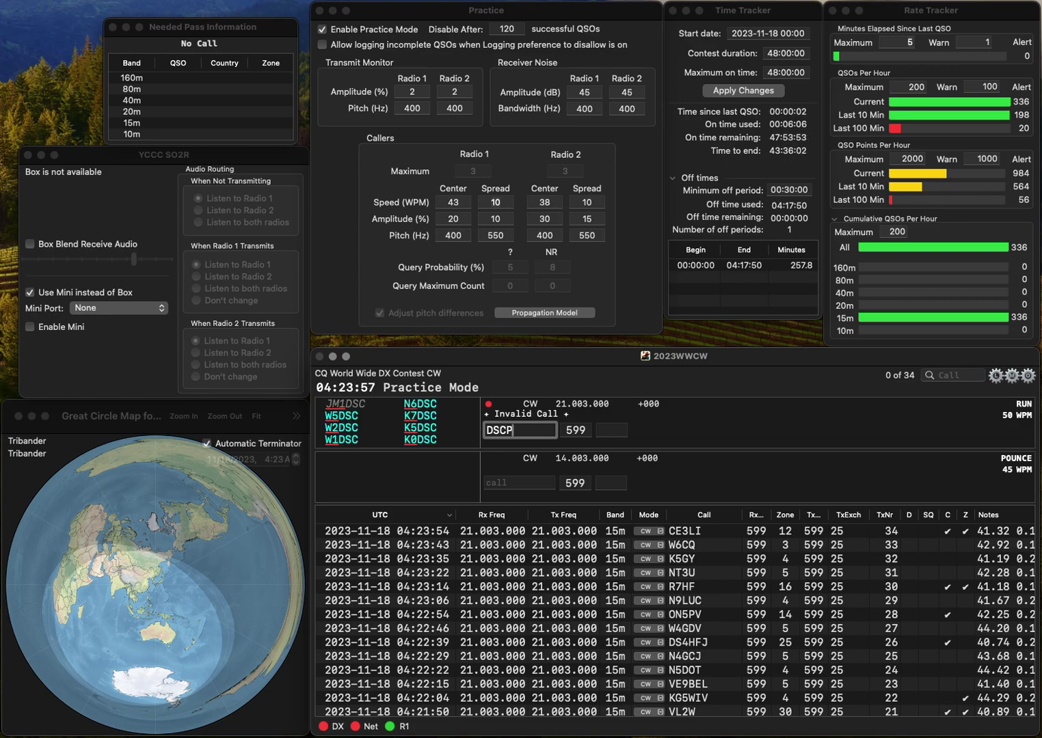
key("Left")
key("Left")
key("Left")
type("1")
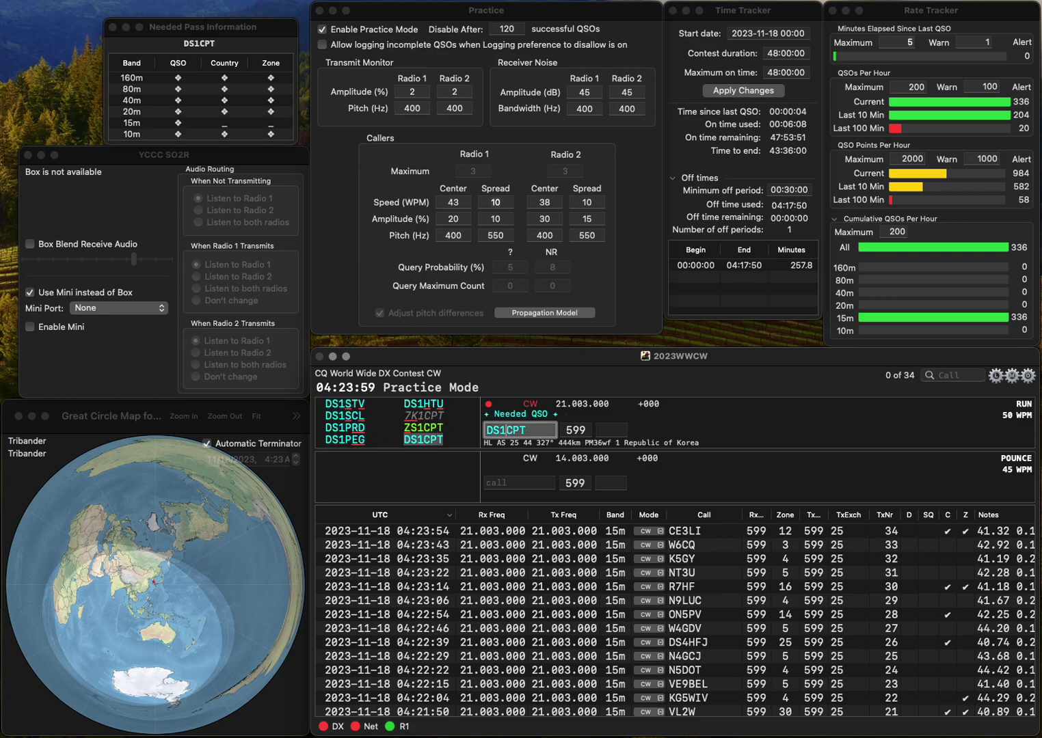
key("Return")
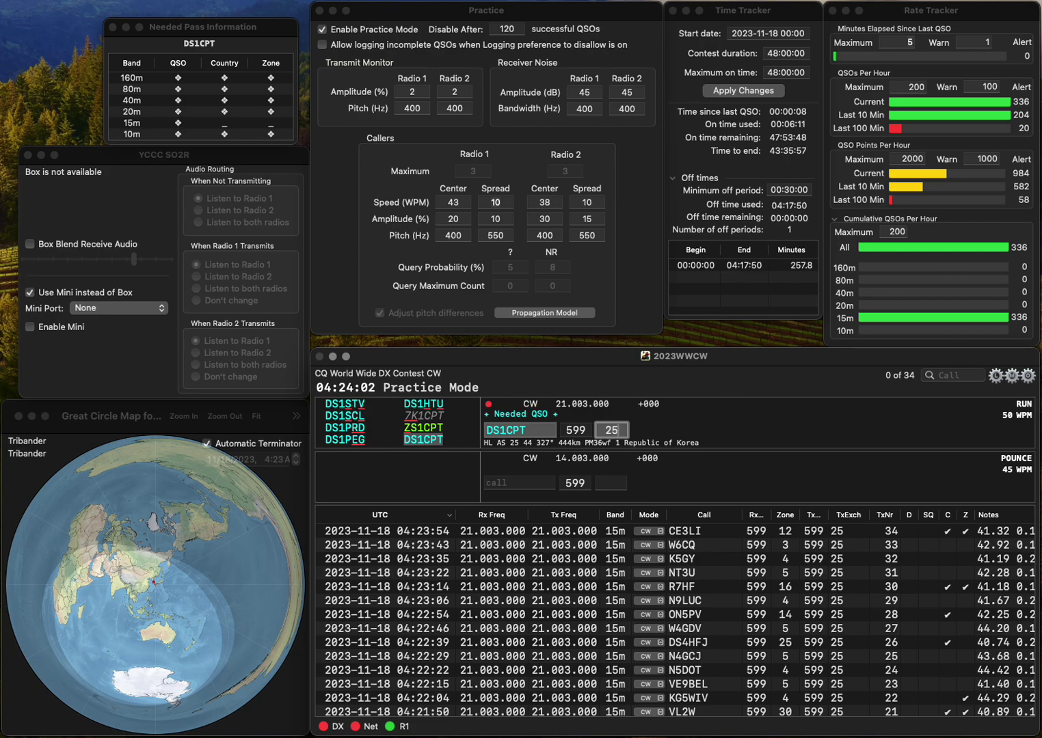
key("Return")
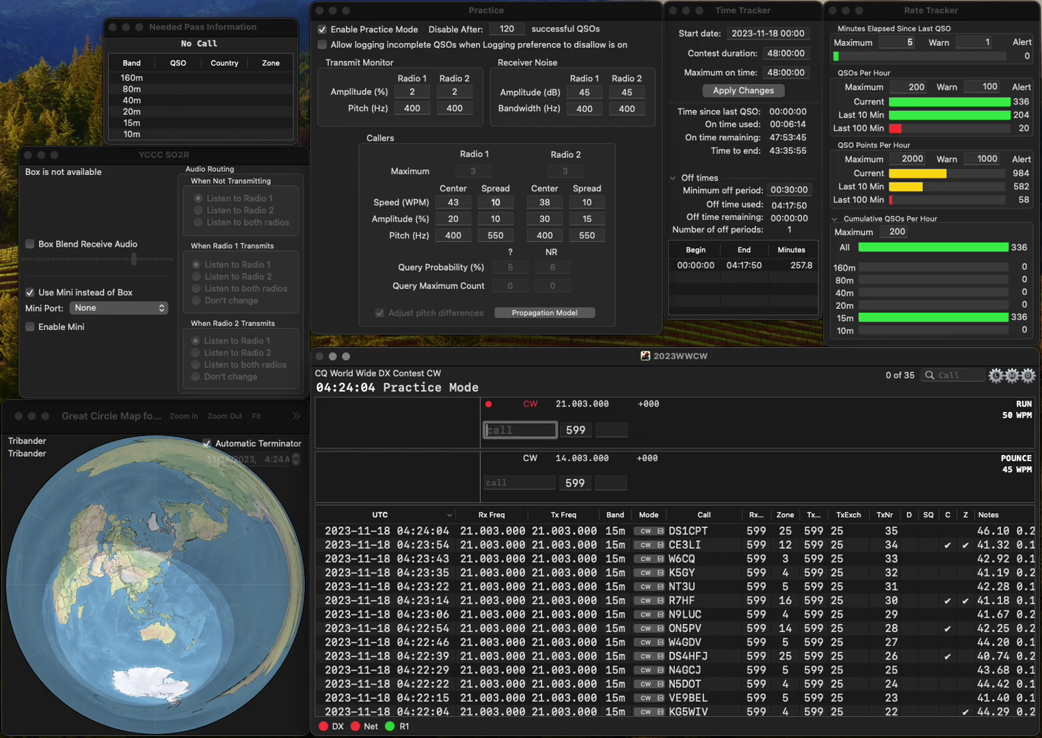
type("DM3")
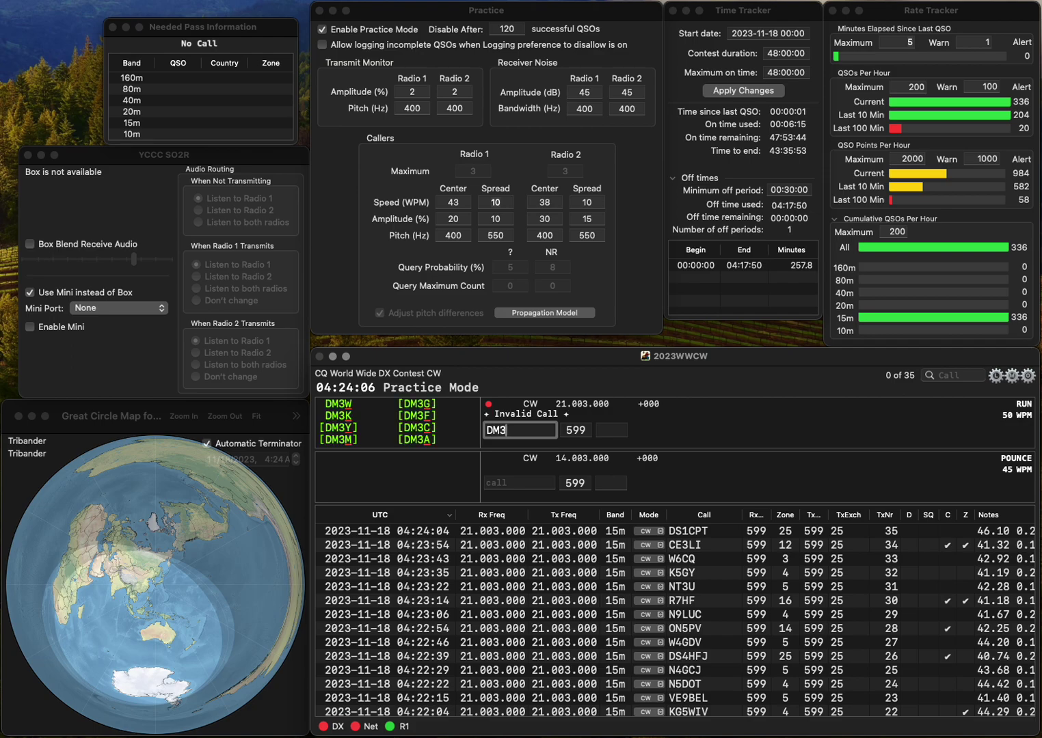
type("XB/P")
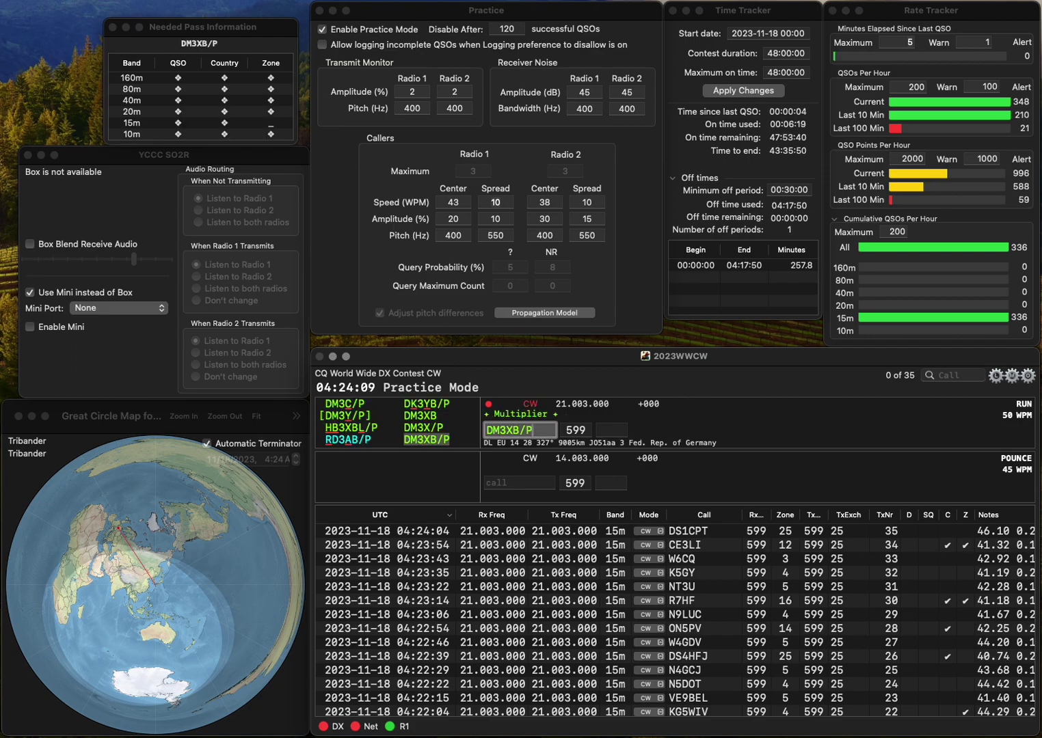
key("space")
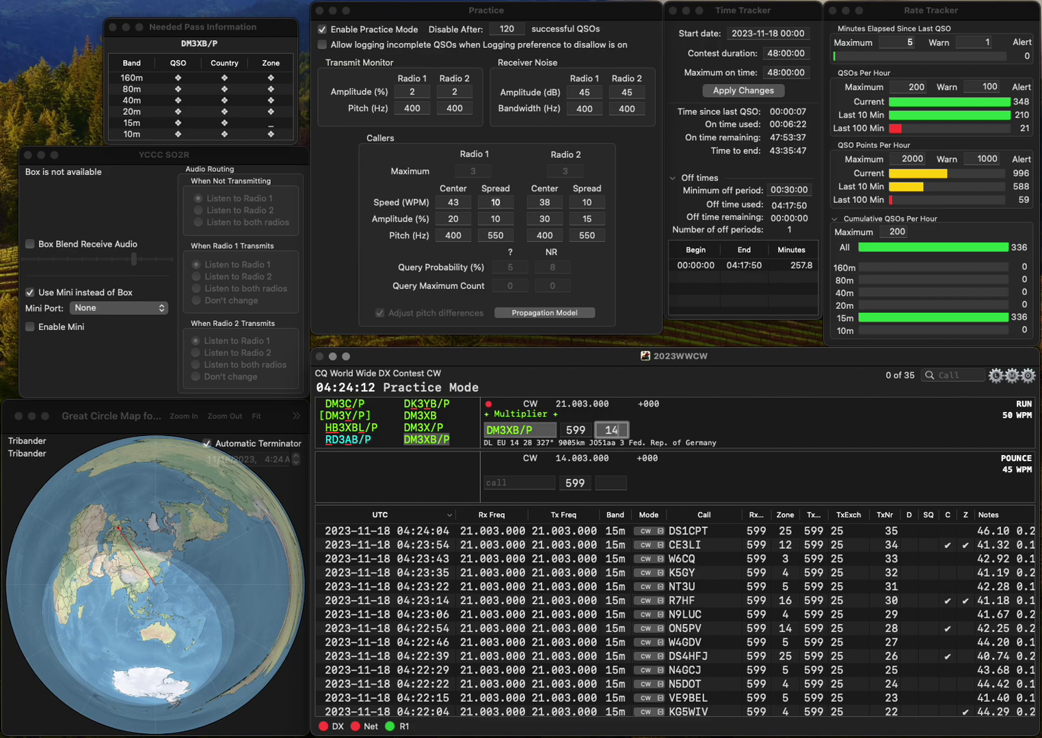
key("Return")
type("M7JSN")
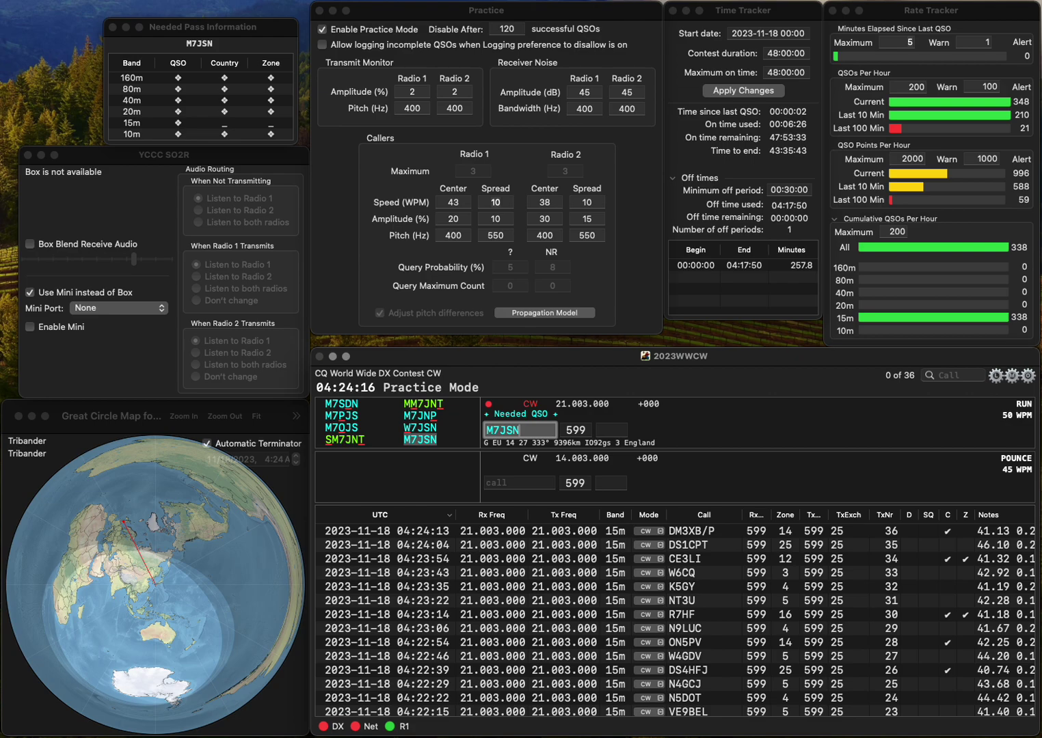
key("Return")
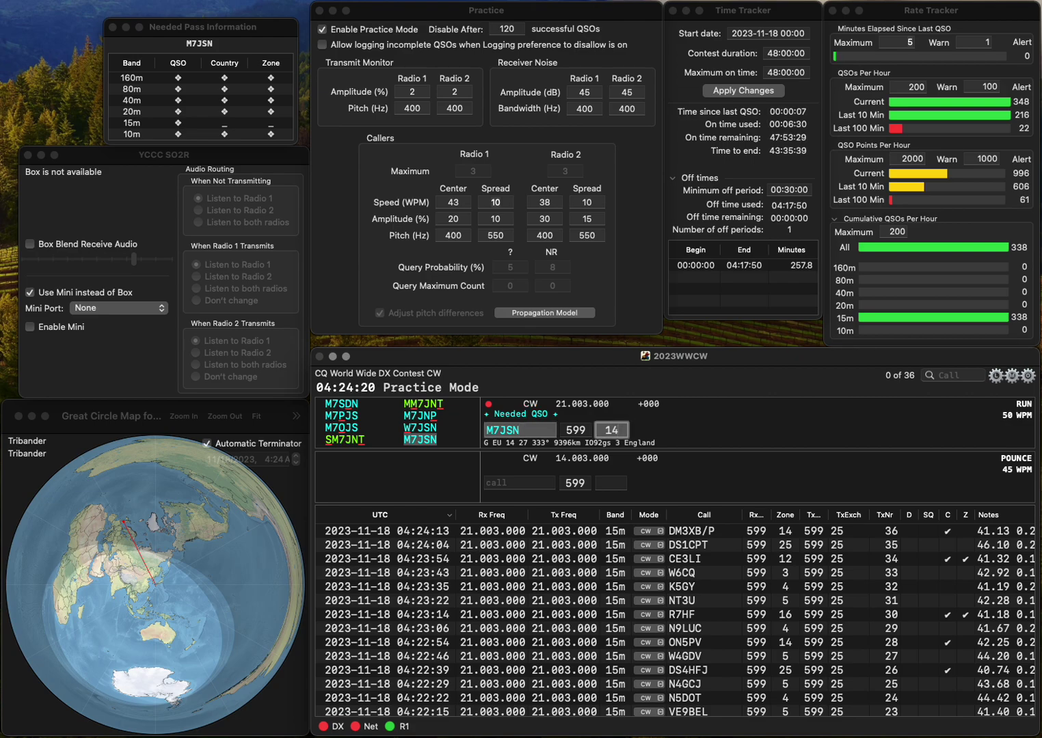
key("Return")
type("PY2B")
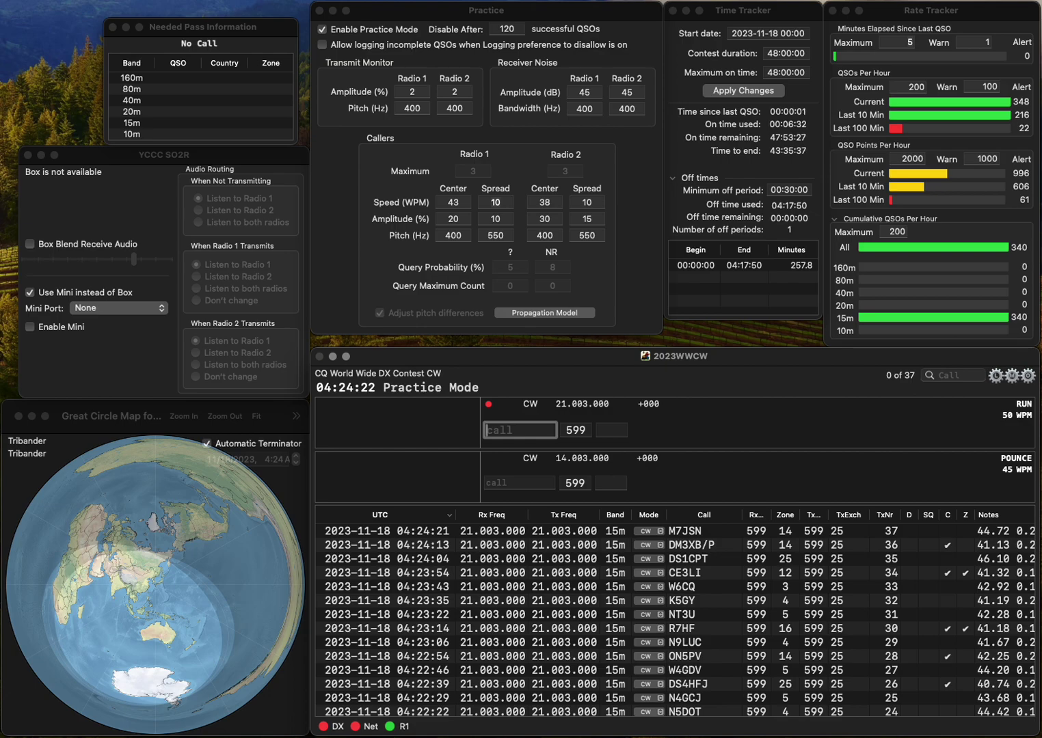
type("GM")
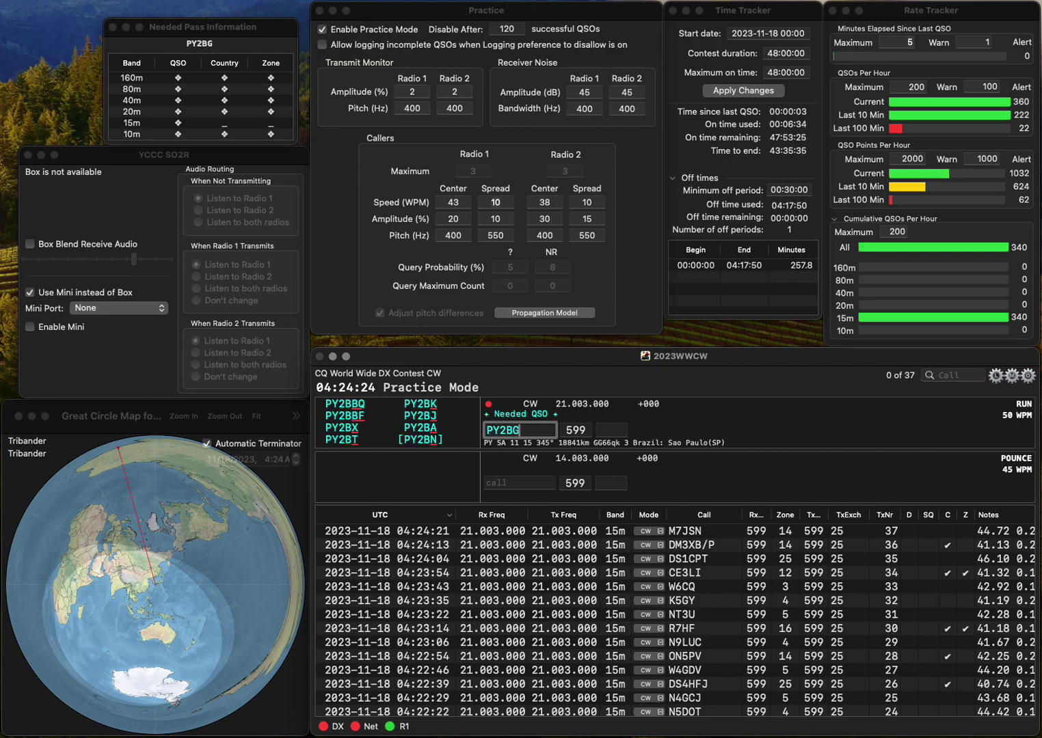
key("Tab")
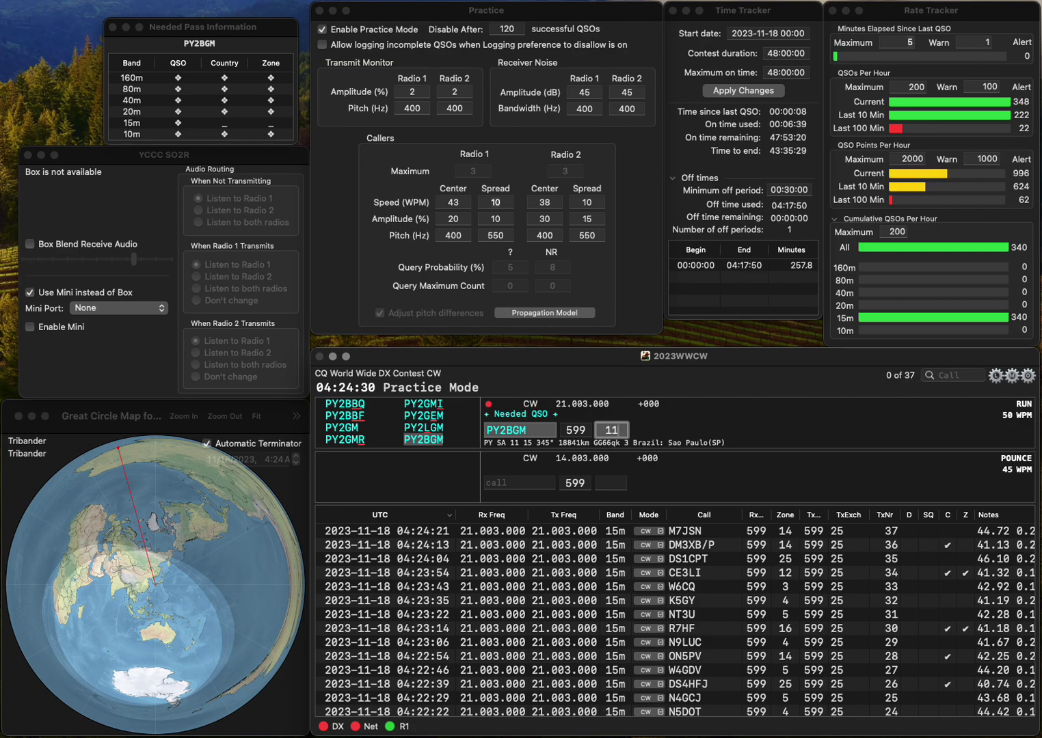
key("Return")
type("W")
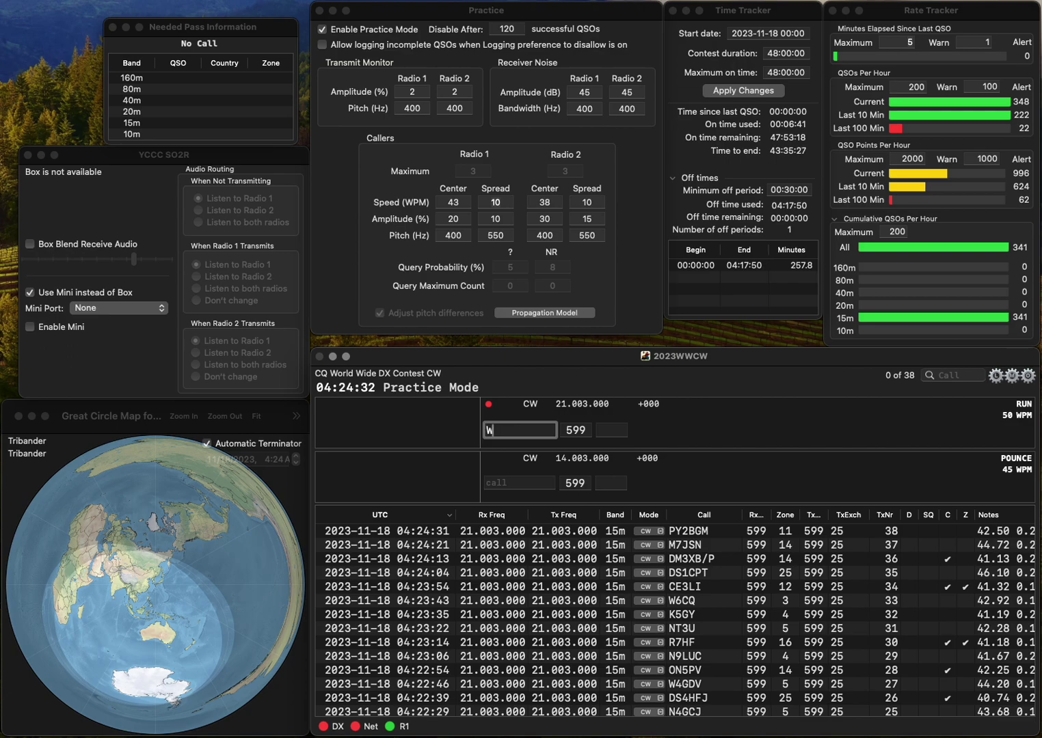
type("4RG")
key("space")
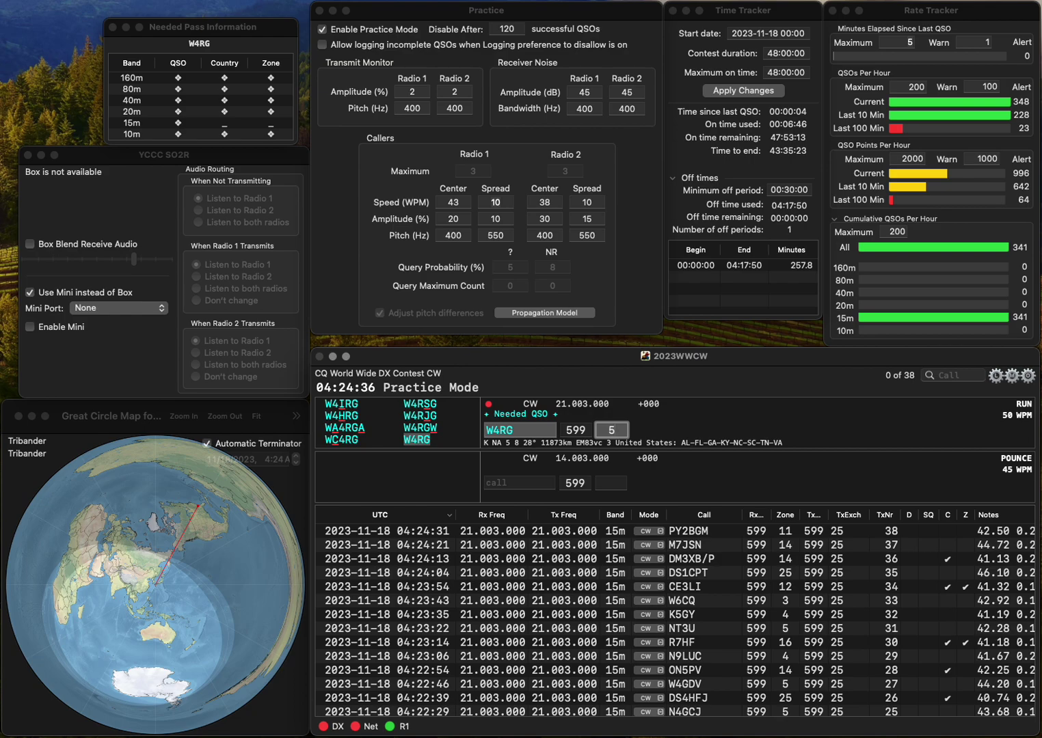
key("Return")
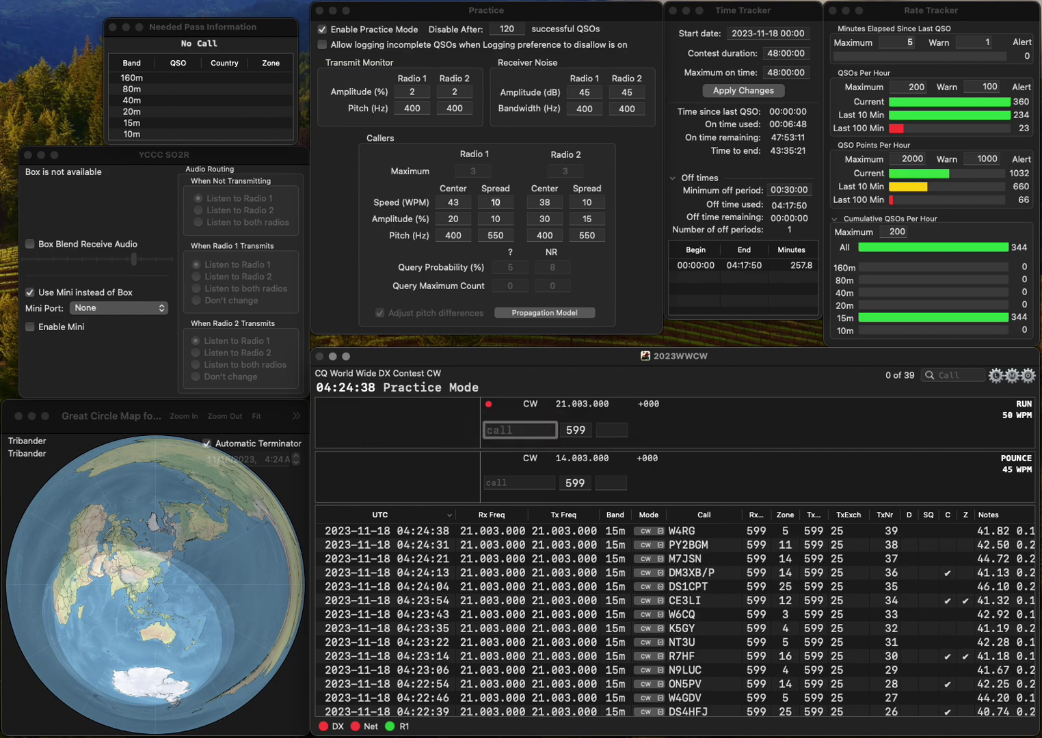
Enter the partial call Y2TS, prefix it with L to make LY2TS, and log the contact with report 599 and zone 15.
type("Y2TS")
key("super+Left")
type("L")
key("space")
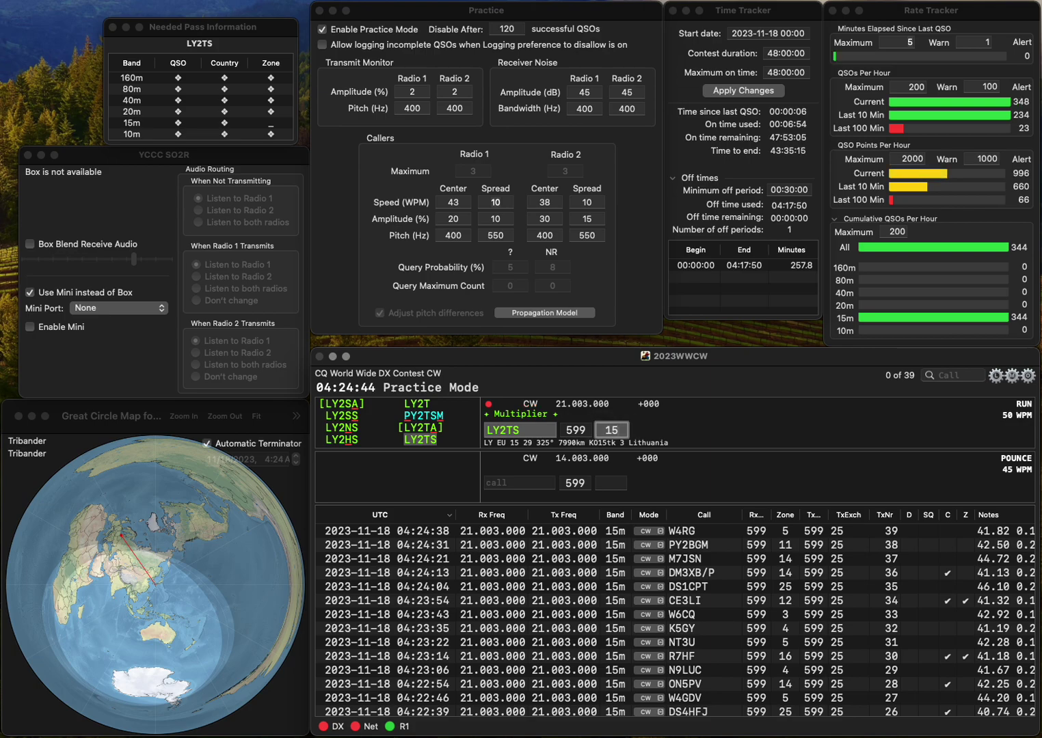
key("Return")
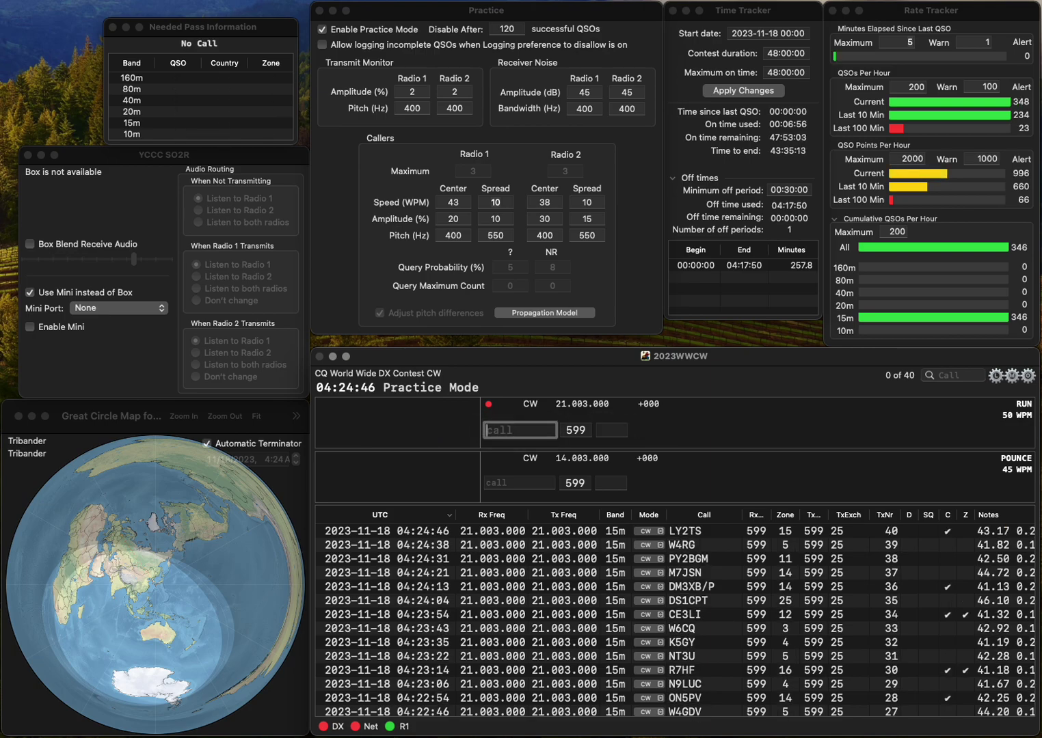
Enter the call N4SP, correct it to N4HP, and log the contact with report 599 and zone 5.
type("N4SP")
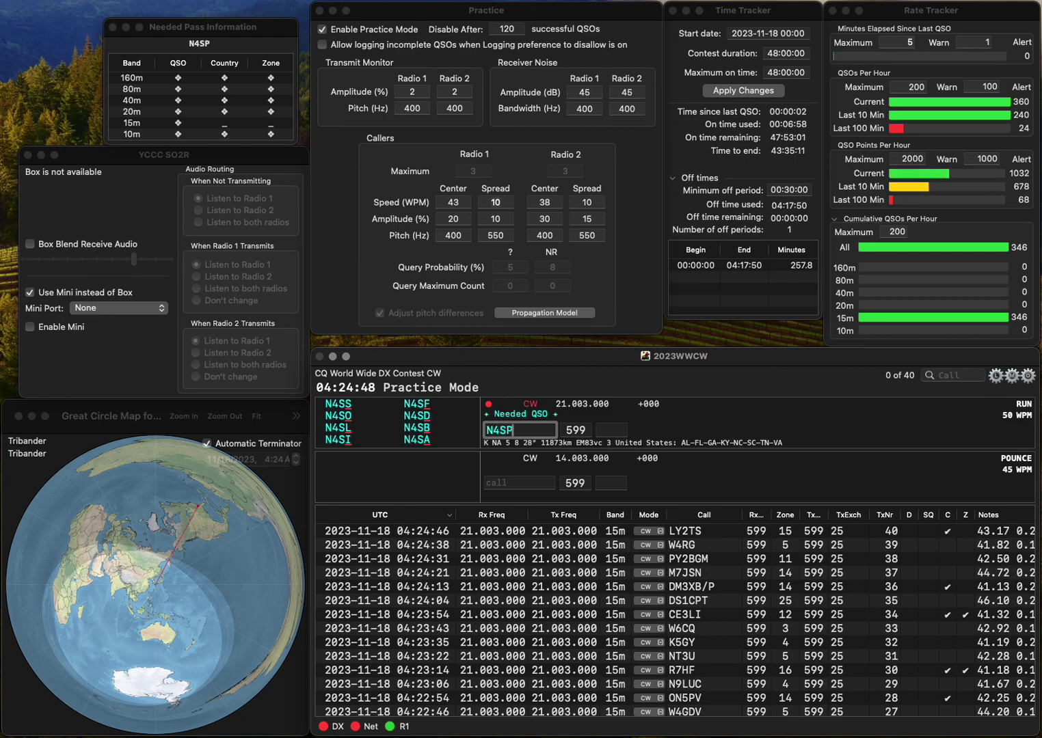
key("space")
key("shift+Tab")
type("N4HP")
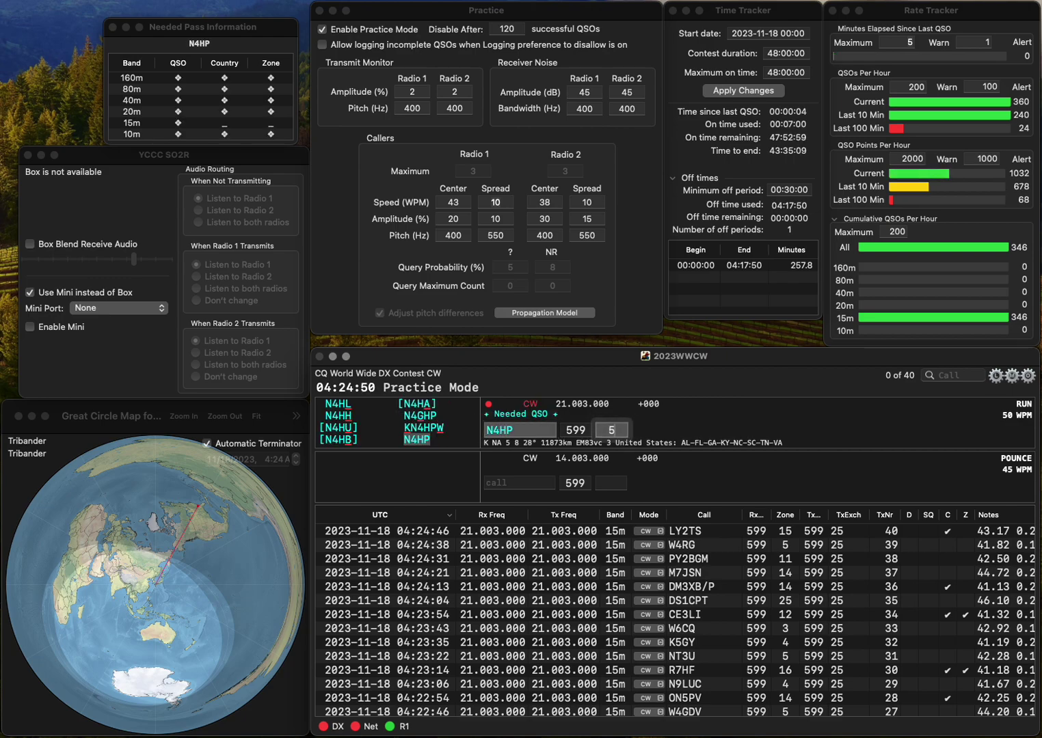
key("Return")
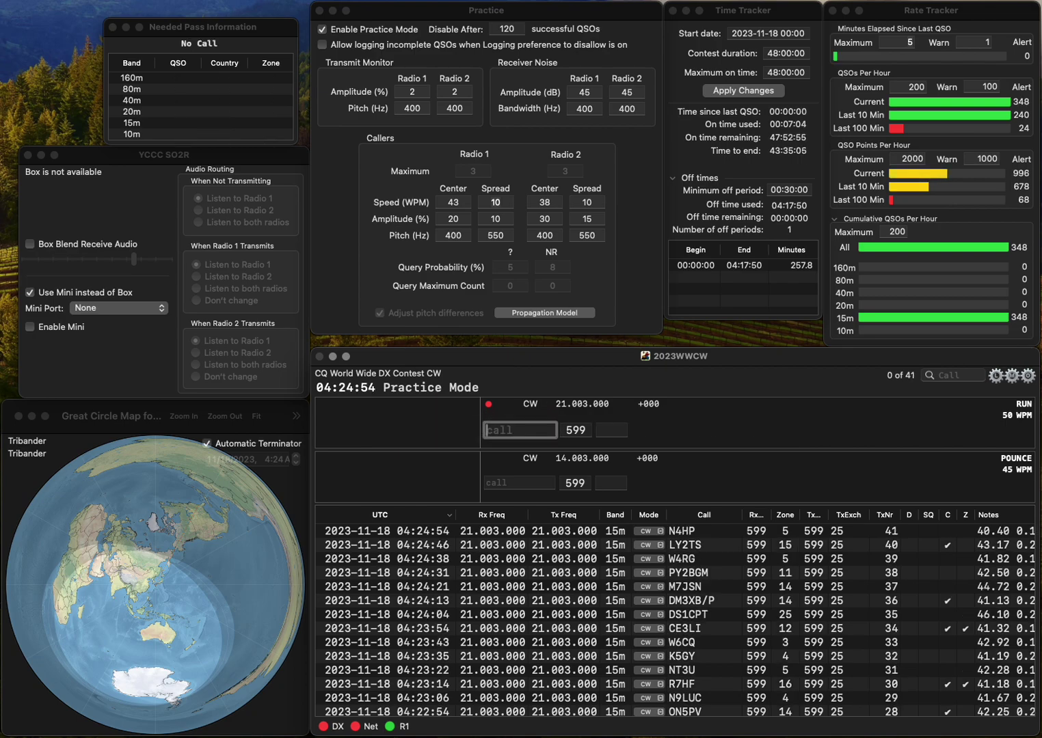
Enter the call MM7A, correct it to MM8A, and log the contact with report 599 and zone 14.
type("MM7A")
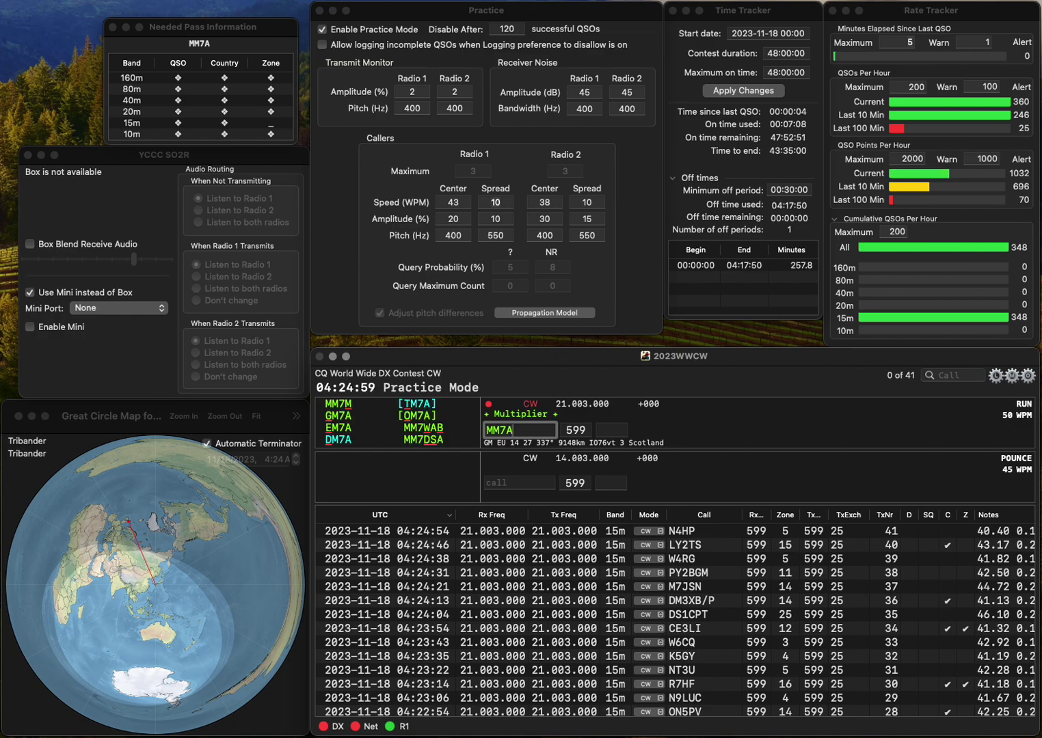
key("Left")
key("BackSpace")
type("8")
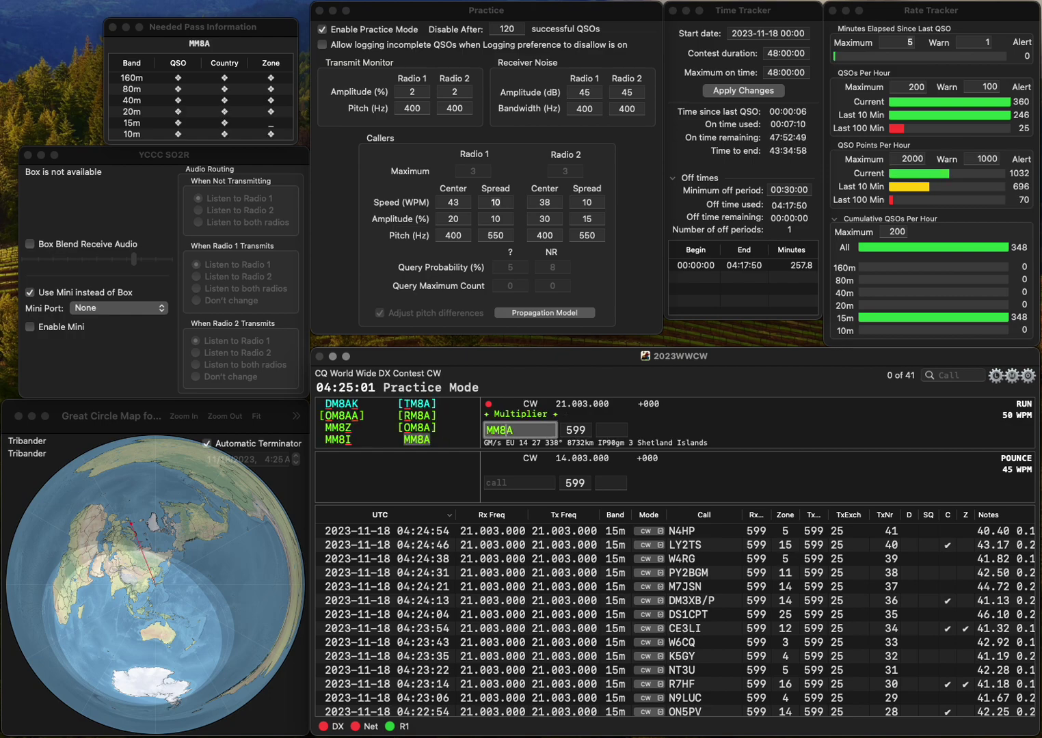
key("Return")
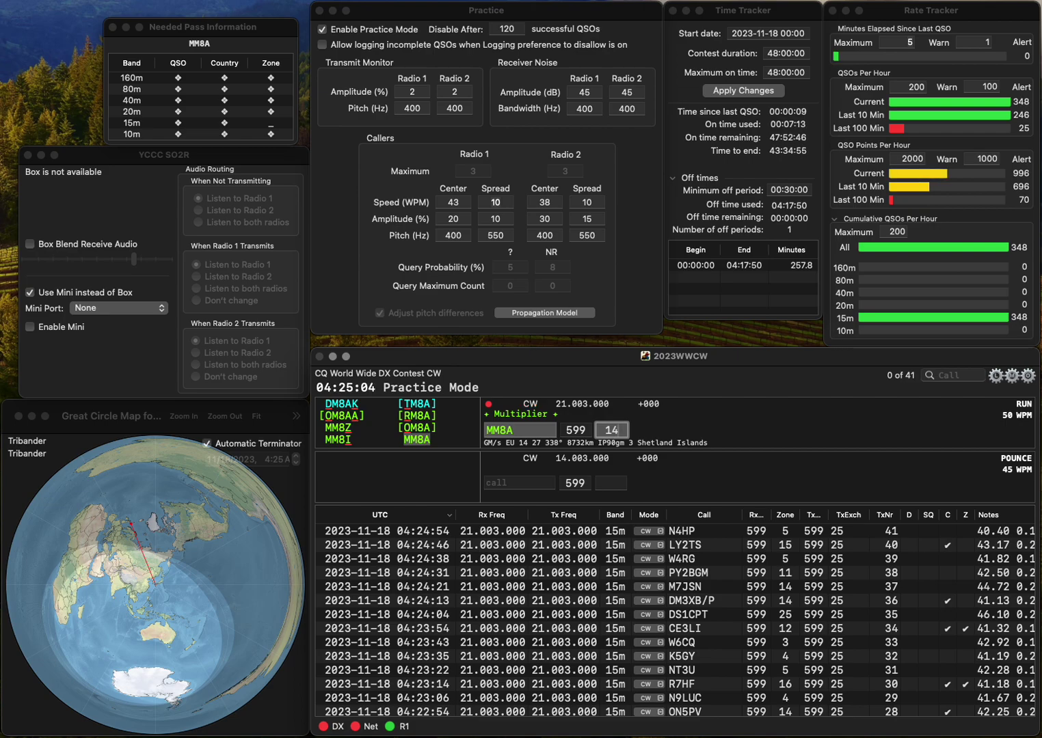
key("Return")
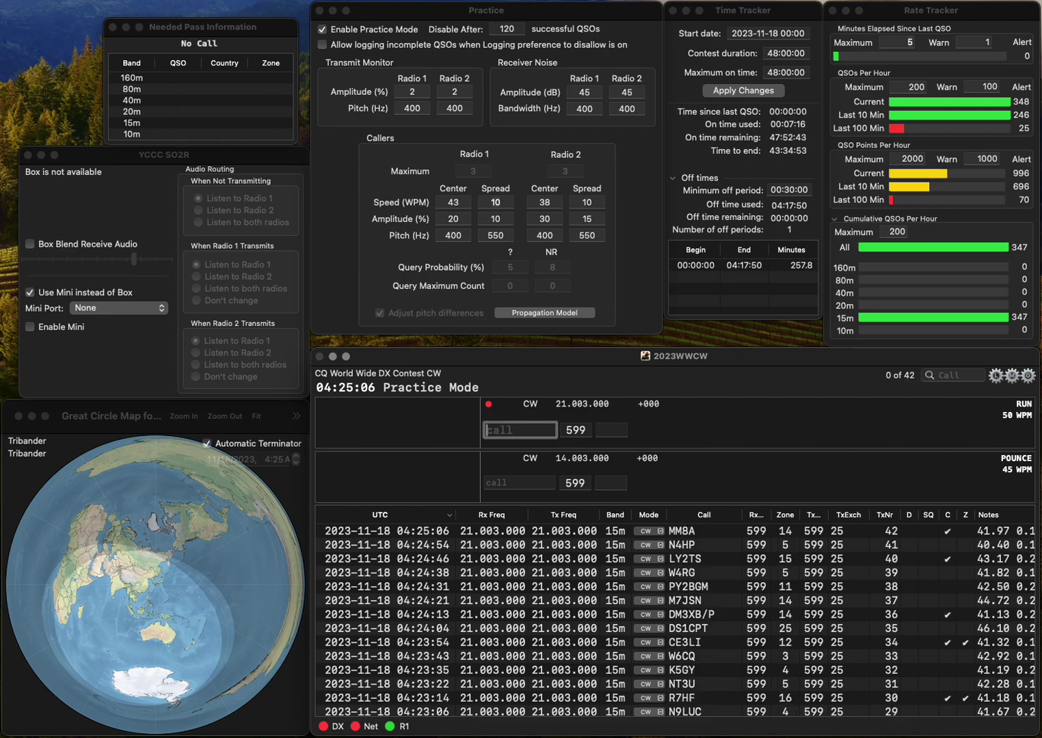
Enter the partial call GVRO, correct it to ZL4RO, and log the contact with report 599 and zone 32.
type("G")
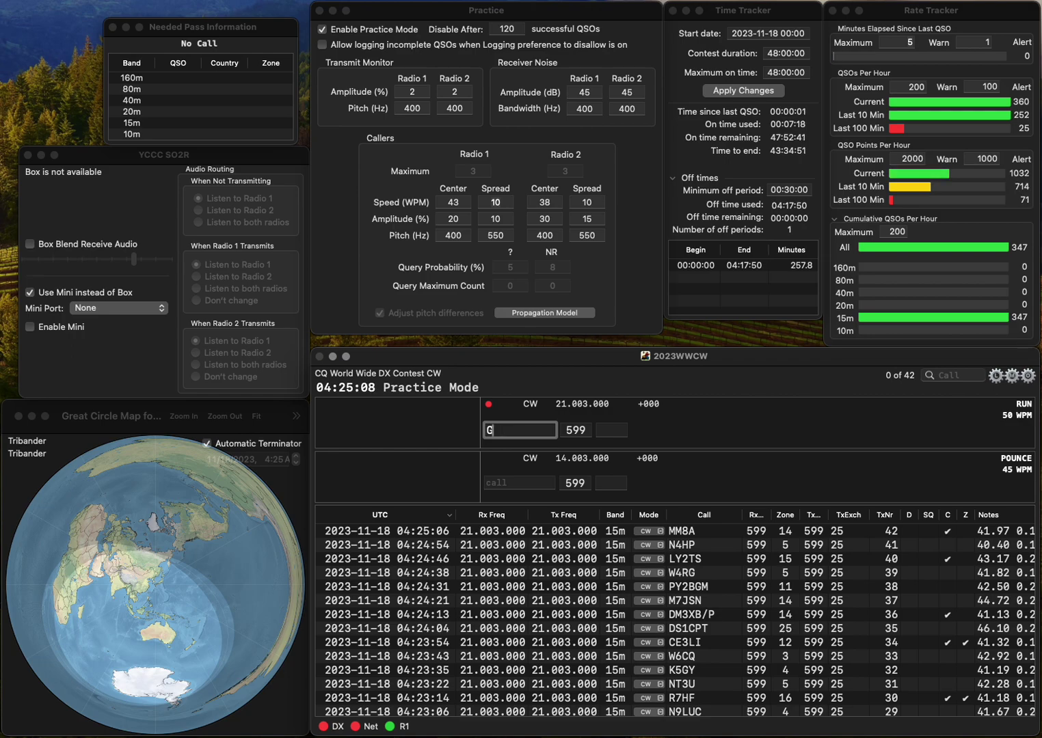
type("VRO")
left_click(493, 430)
key("BackSpace")
type("ZL4RO")
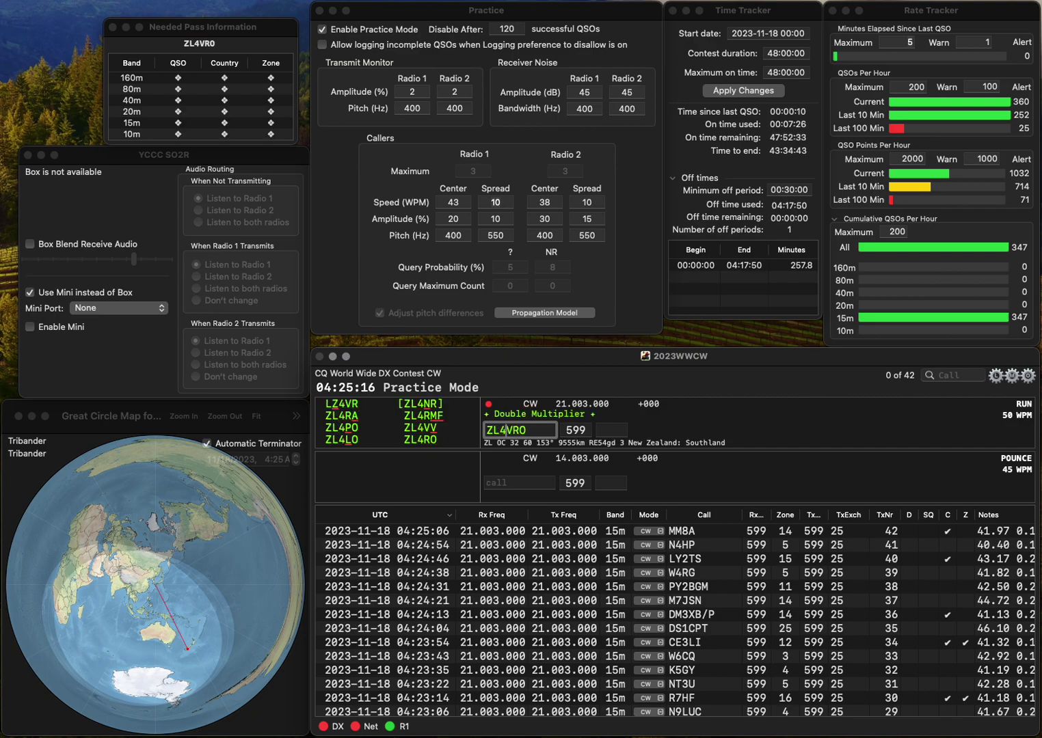
key("Delete")
key("Return")
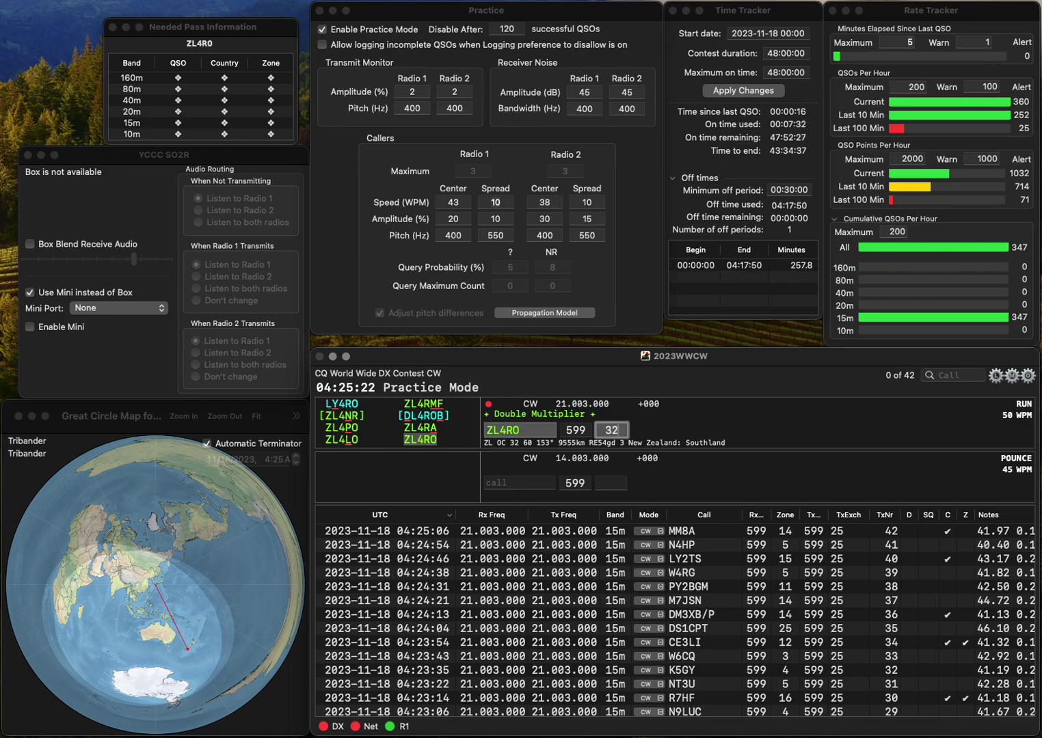
key("Return")
type("W5JH")
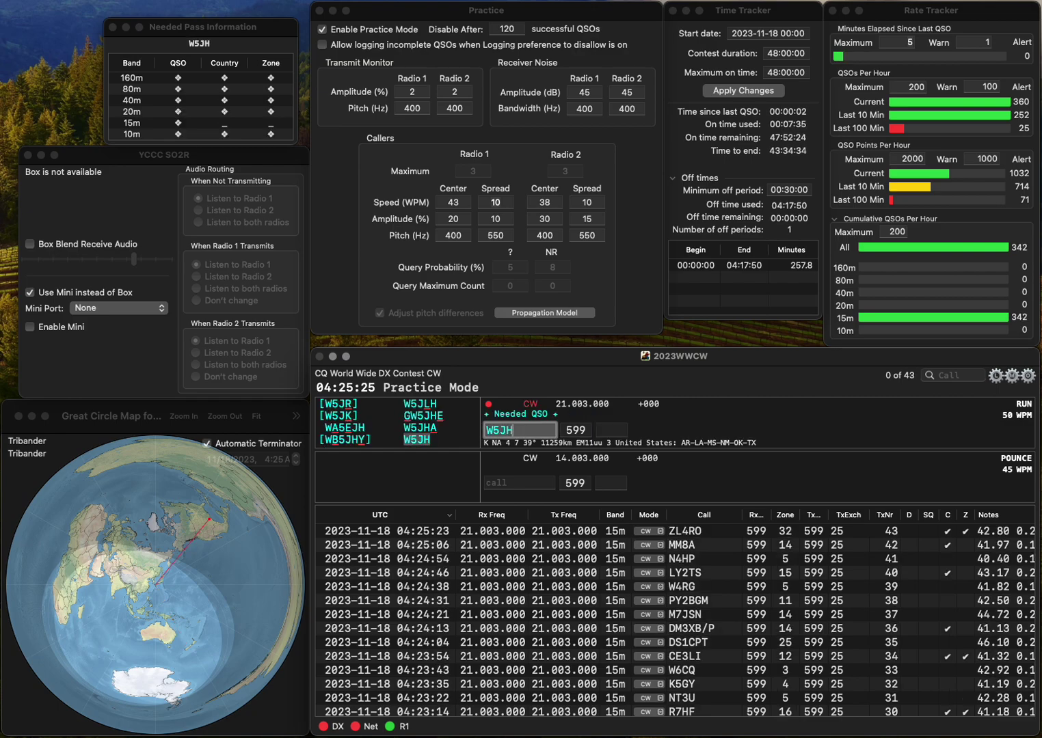
key("space")
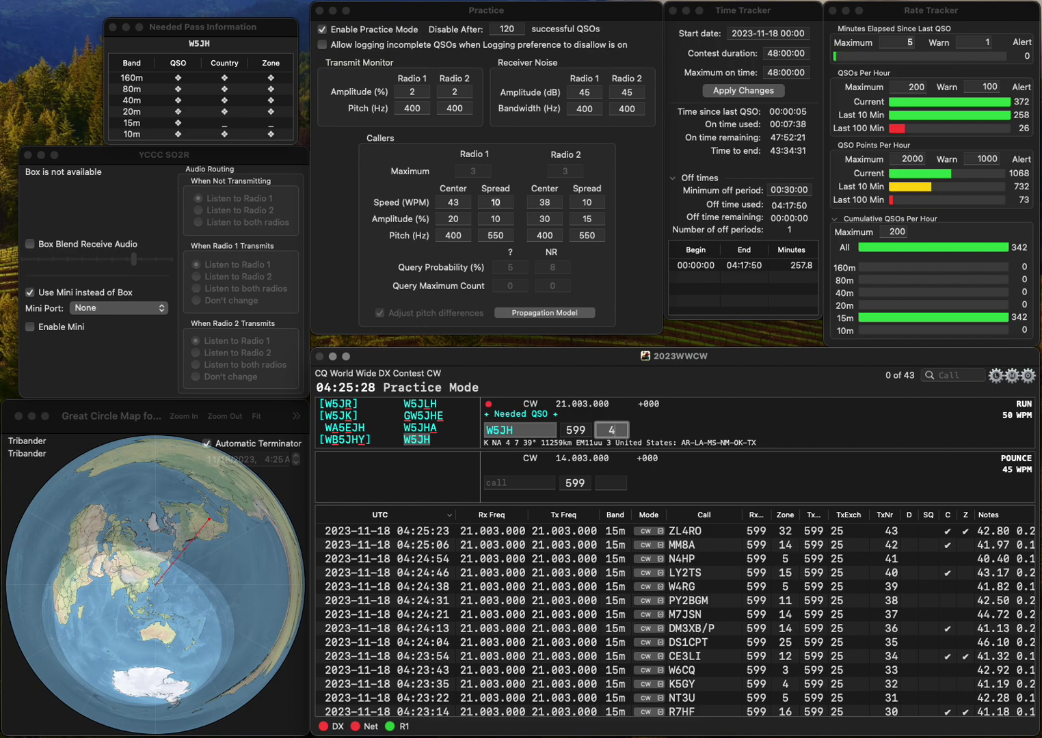
key("Return")
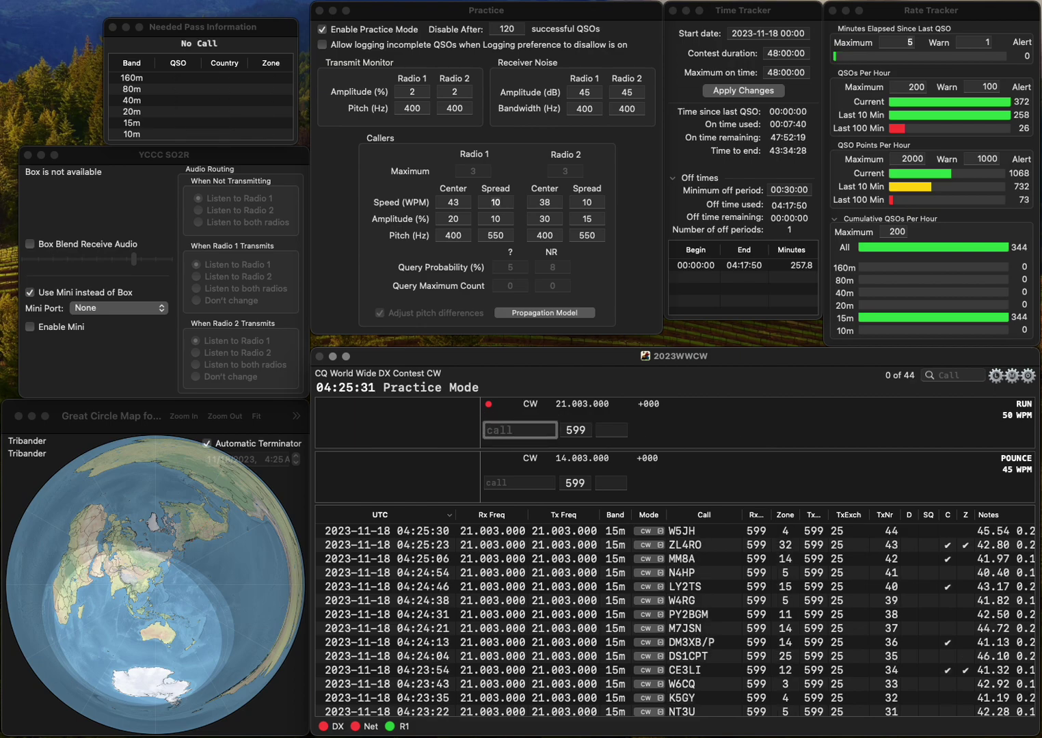
type("CE6SAX")
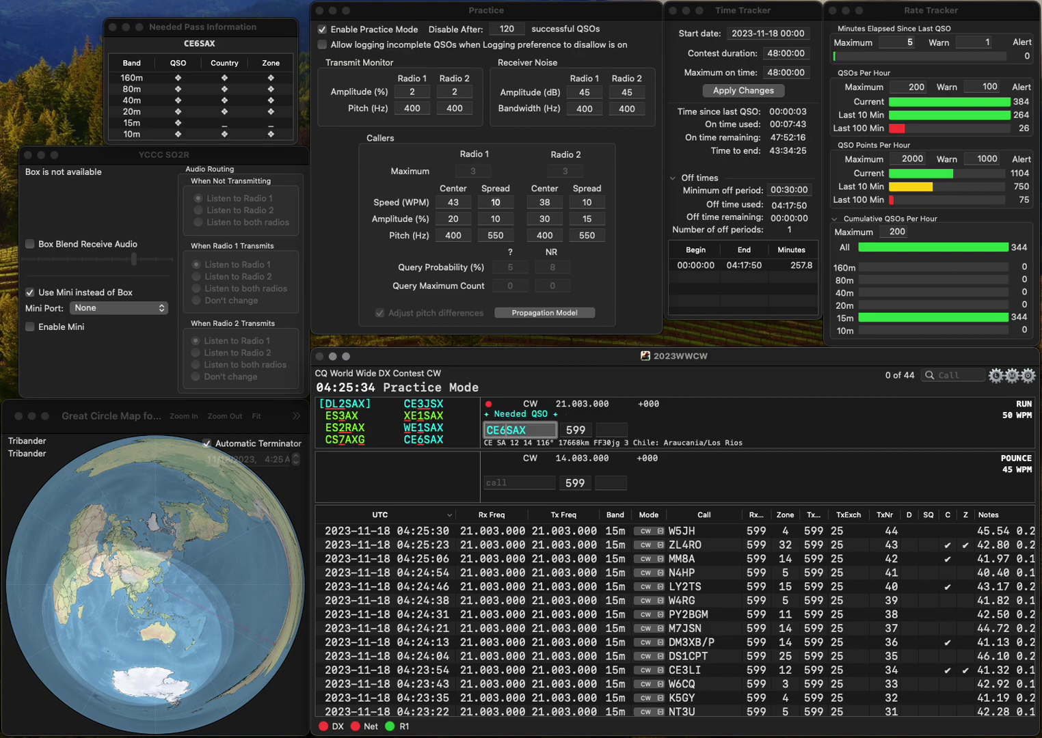
key("space")
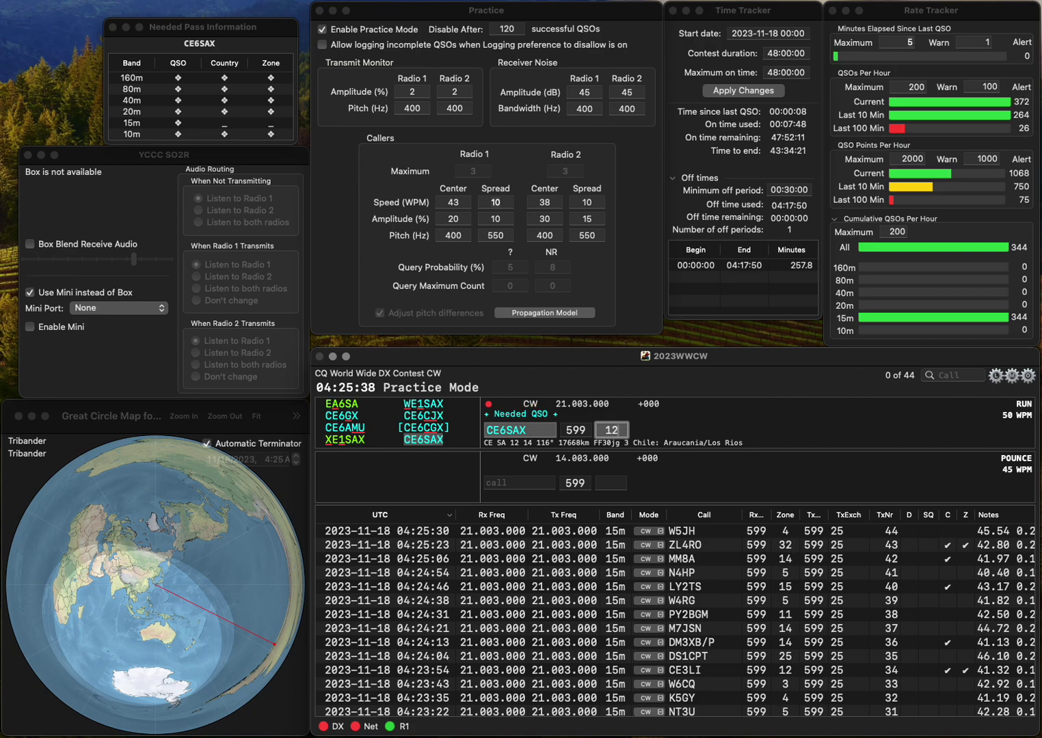
key("Return")
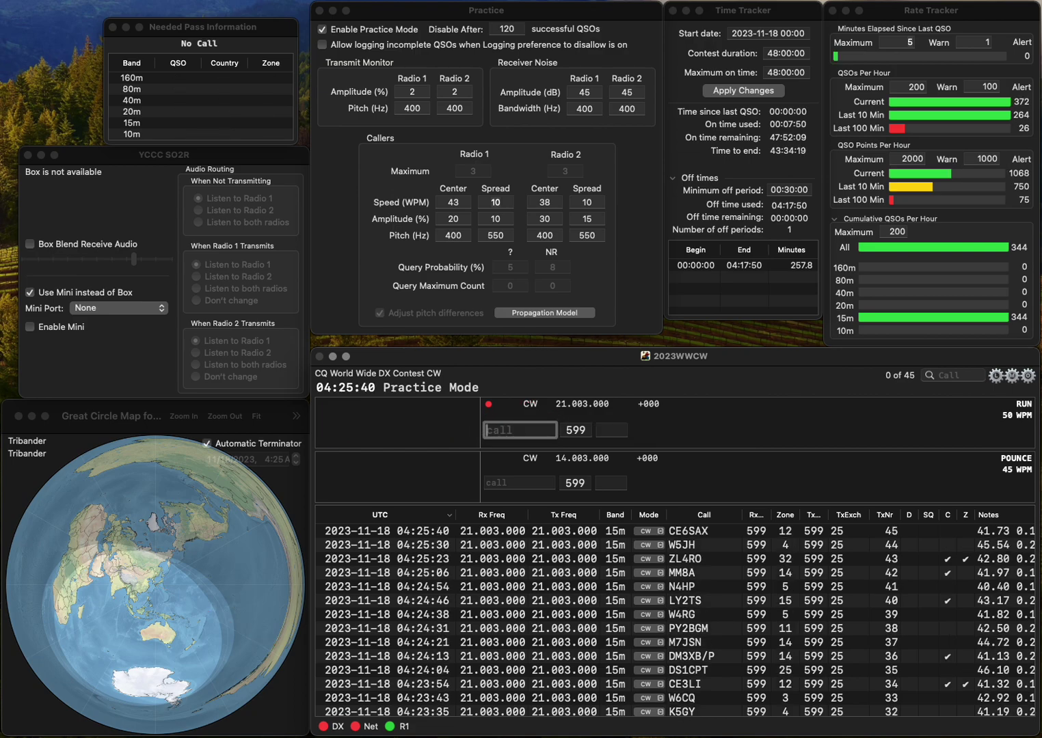
Enter the partial call ZL, correct it to M7L, and log the contact with report 599 and zone 14.
type("LZ")
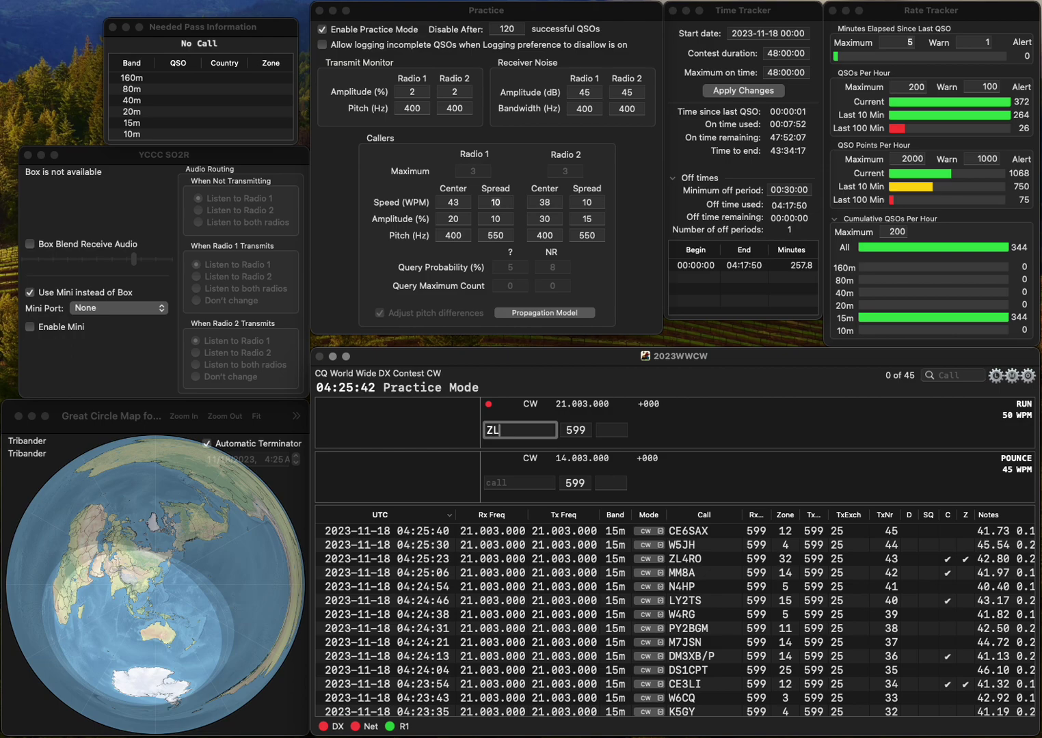
key("BackSpace")
key("Left")
type("7")
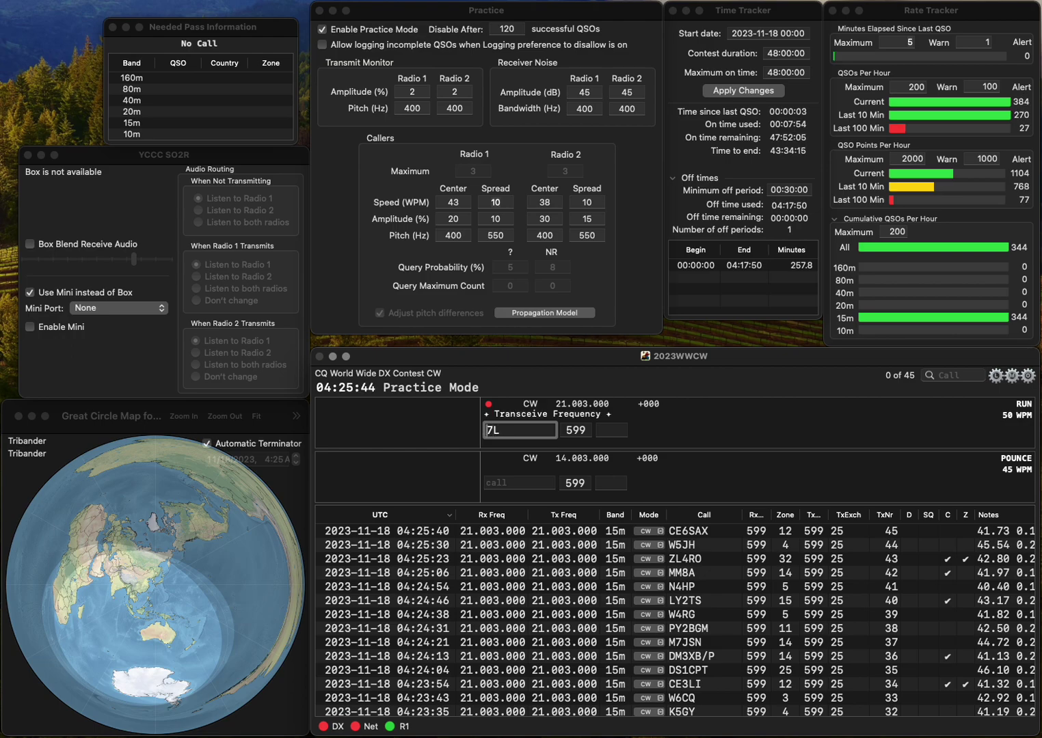
key("Left")
type("M")
key("Tab")
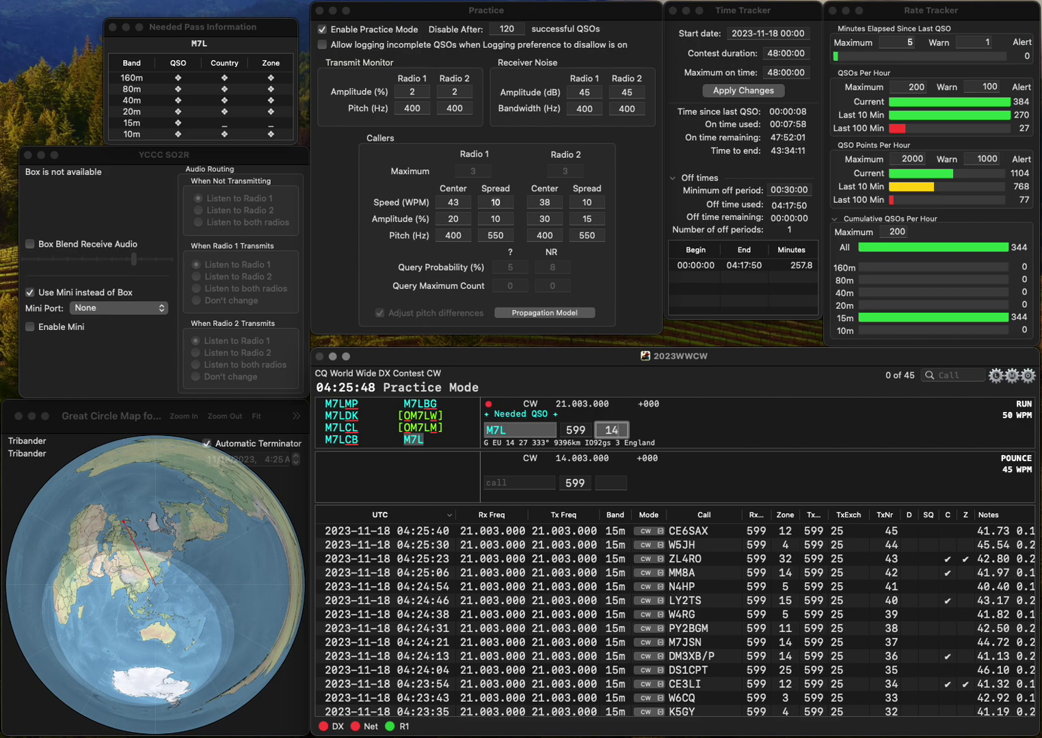
key("Return")
type("EA6D")
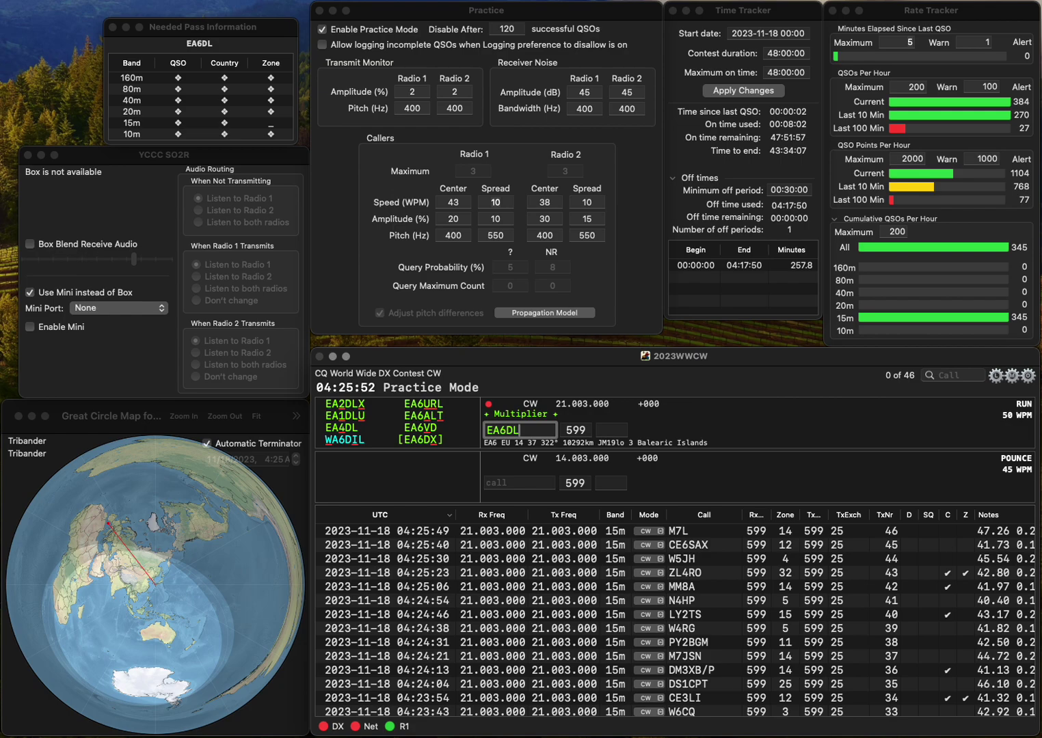
type("JMZ")
key("Left")
key("Left")
key("Left")
key("Left")
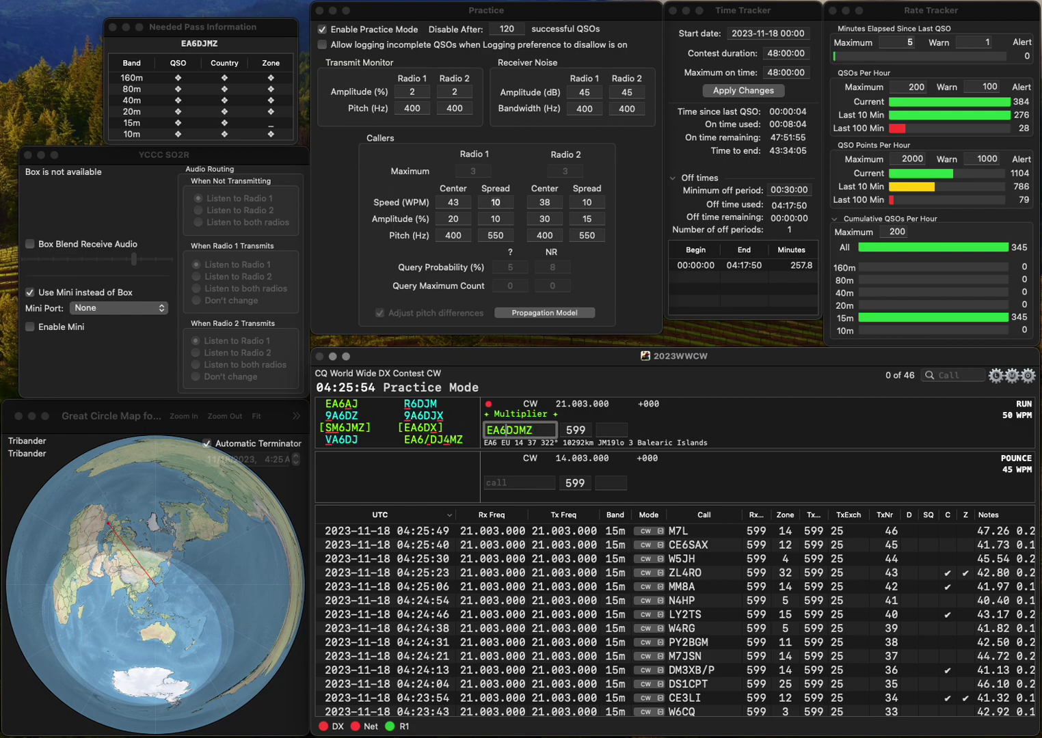
type("/")
key("Right")
key("Right")
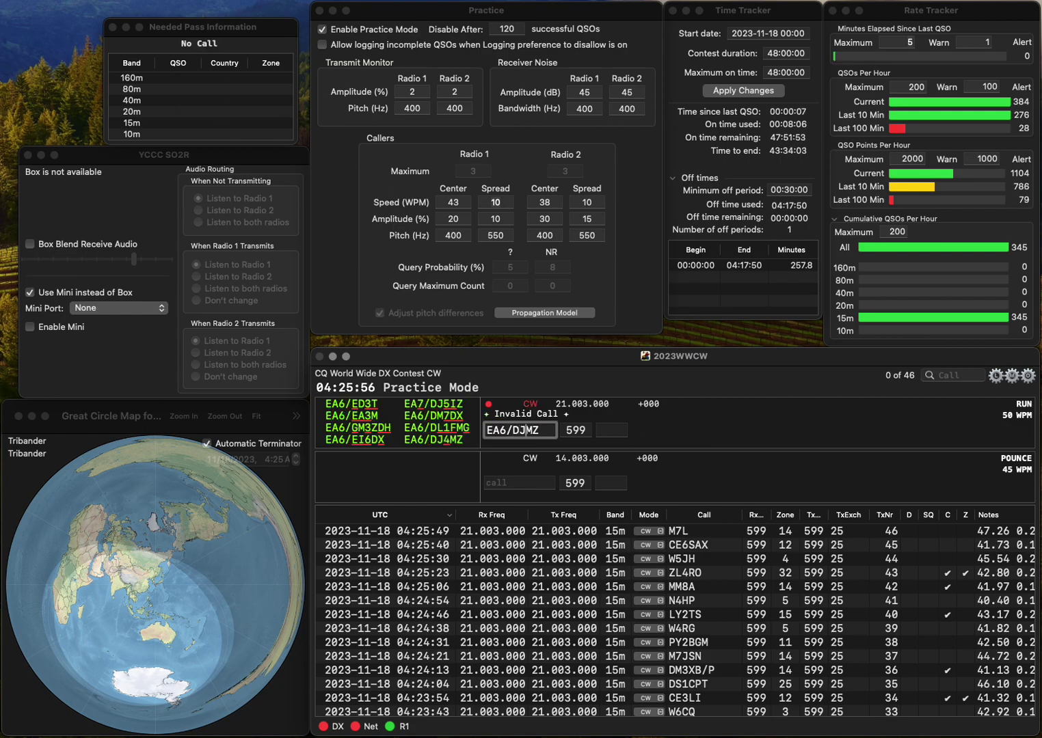
type("4")
key("space")
type("14")
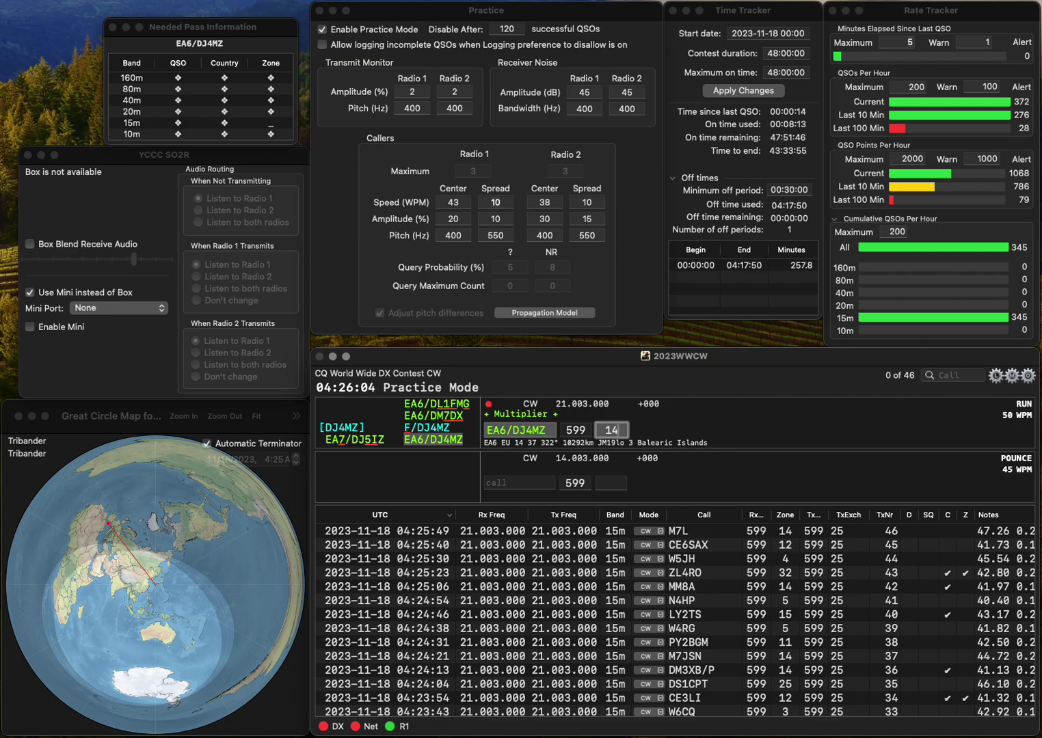
key("Return")
Enter the call HK3G on Radio 1 and log the contact with report 599 and zone 9.
type("H")
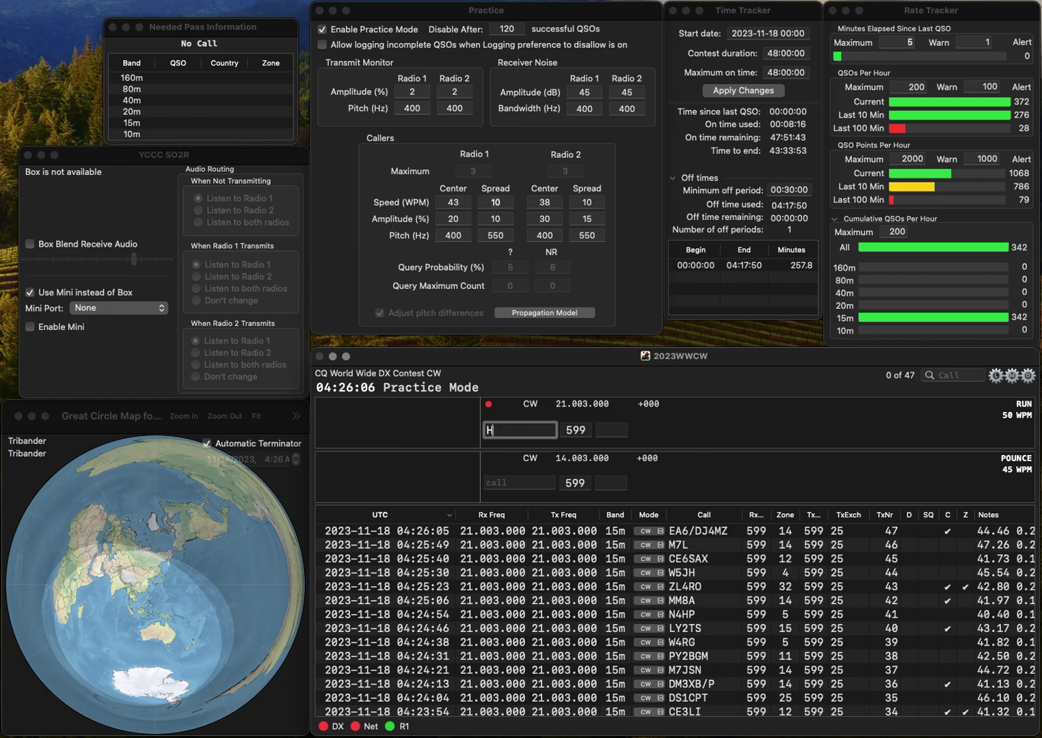
type("K3G")
key("space")
type("9")
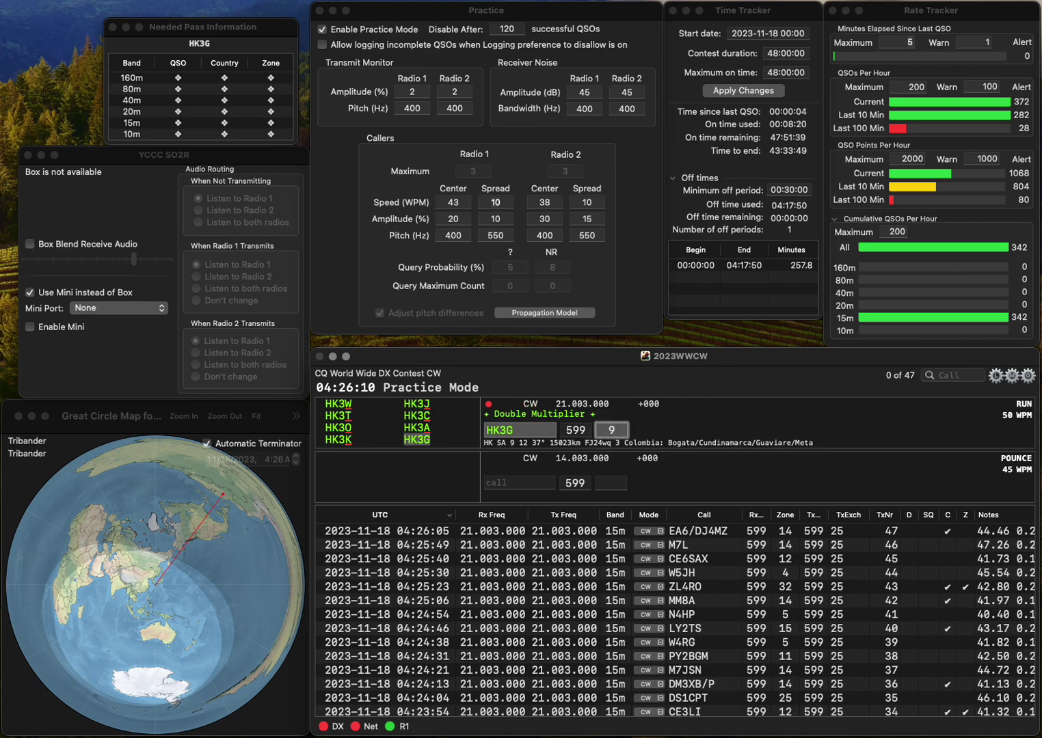
key("Return")
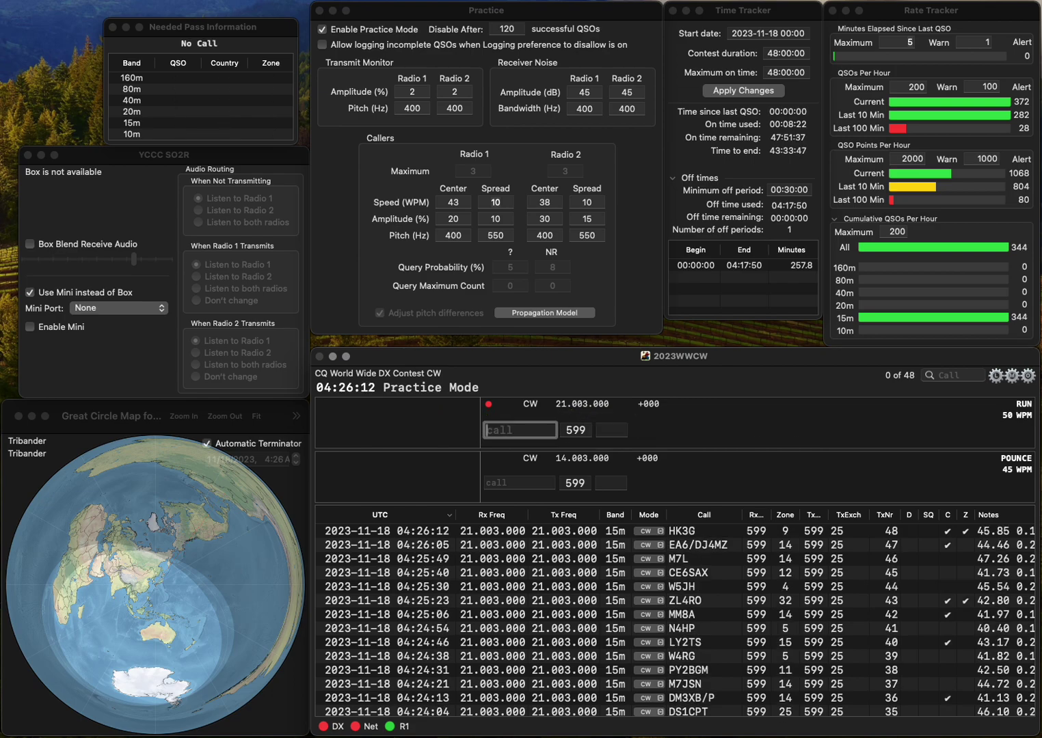
Enter the call DM2BM on Radio 1 and log the contact with report 599 and zone 14.
type("DM2BM")
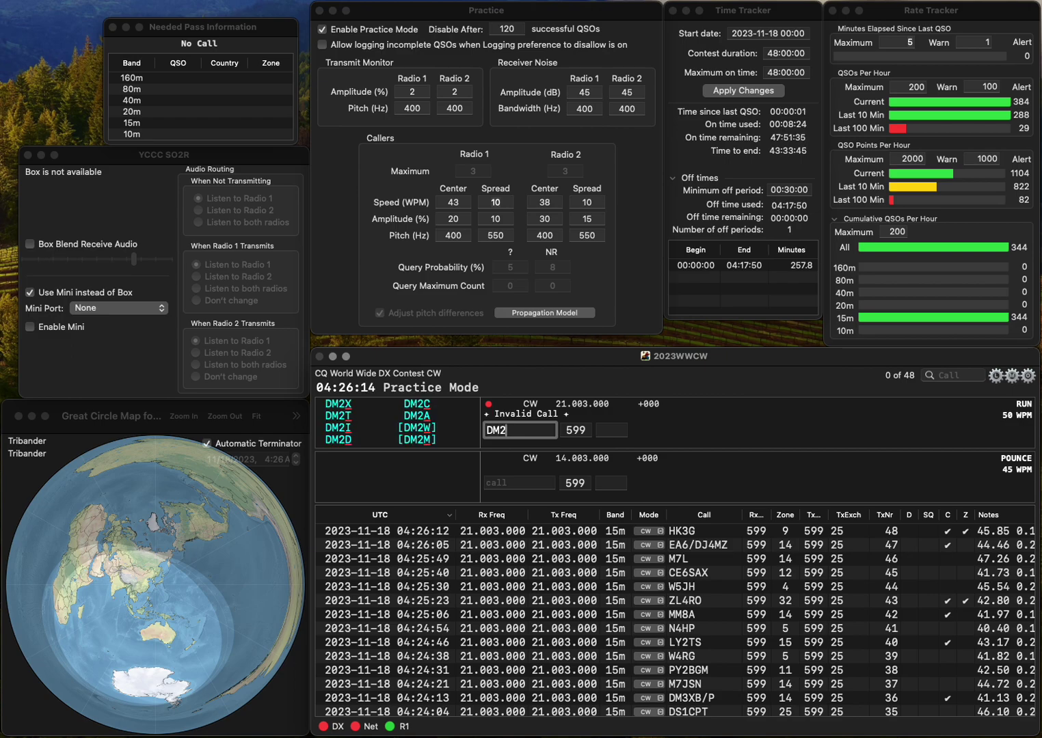
key("space")
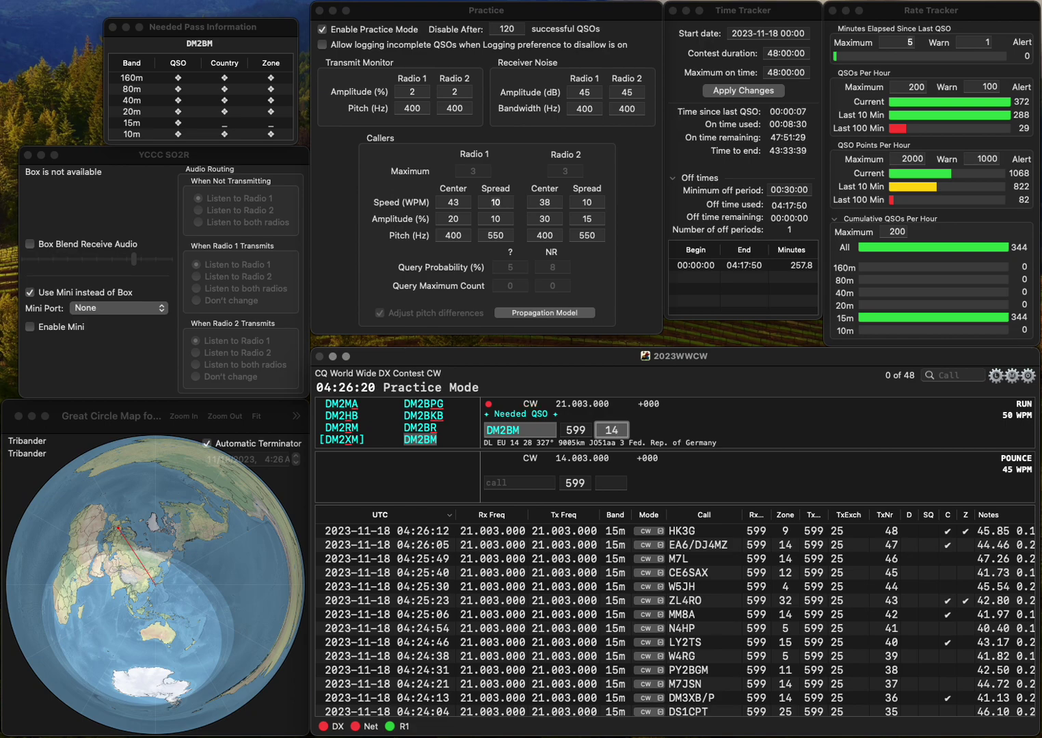
key("Return")
Enter the call KD9TQH on Radio 1 and log the contact with report 599 and zone 4.
type("I")
type("KD9TQ")
type("H")
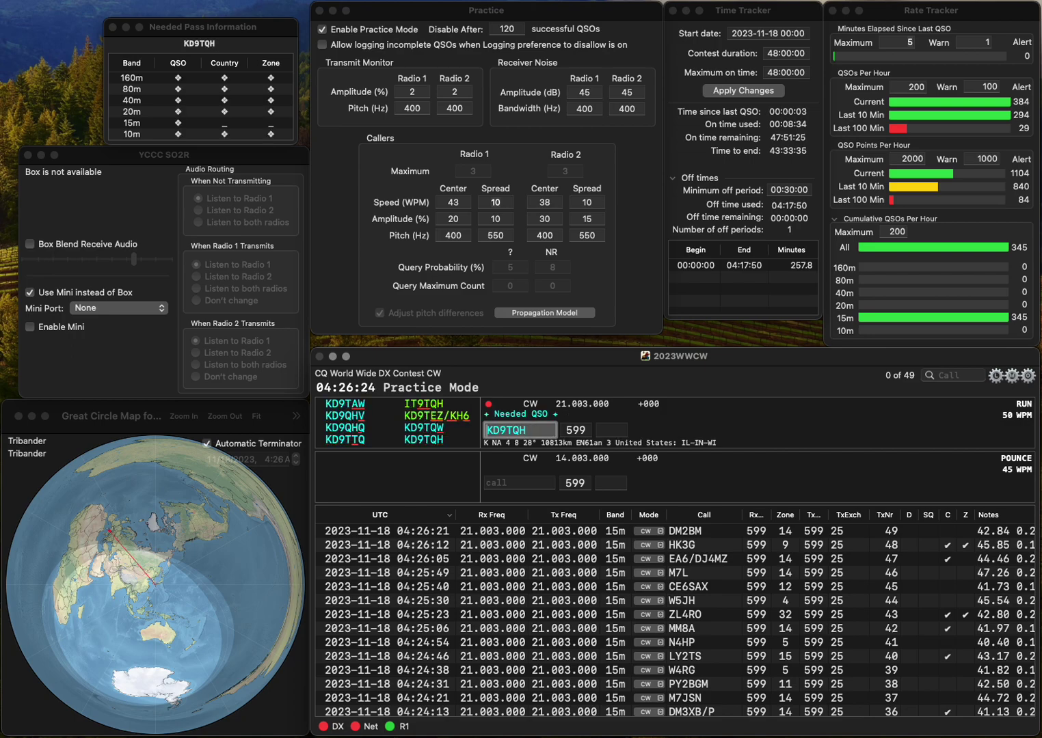
key("space")
type("4")
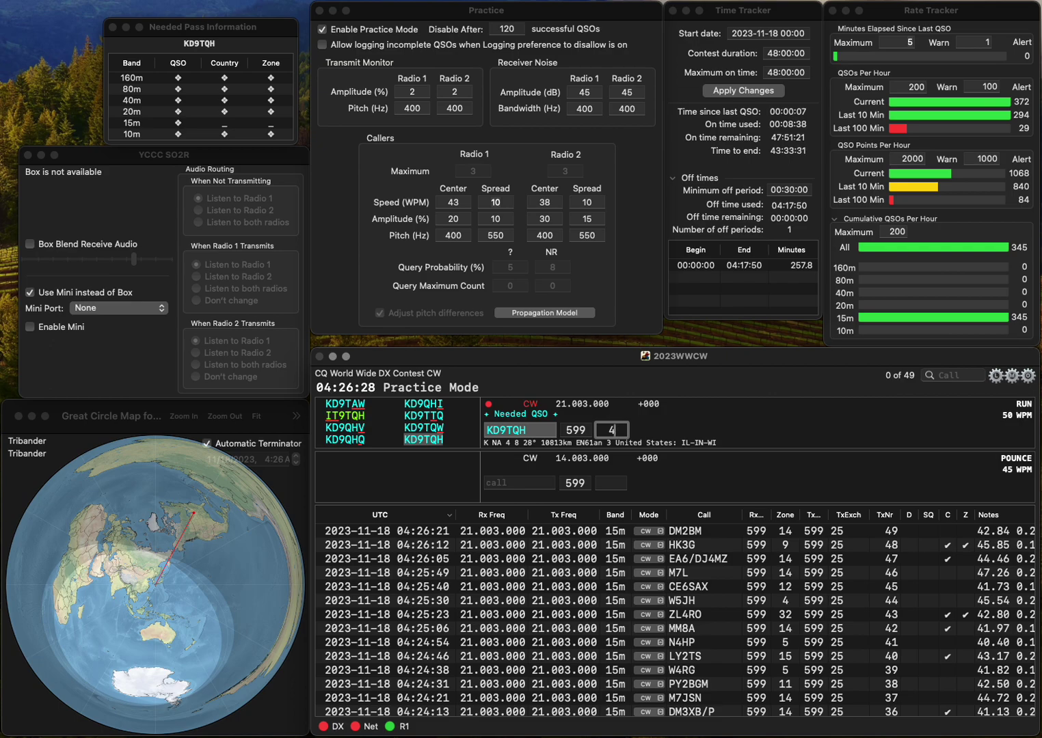
key("Return")
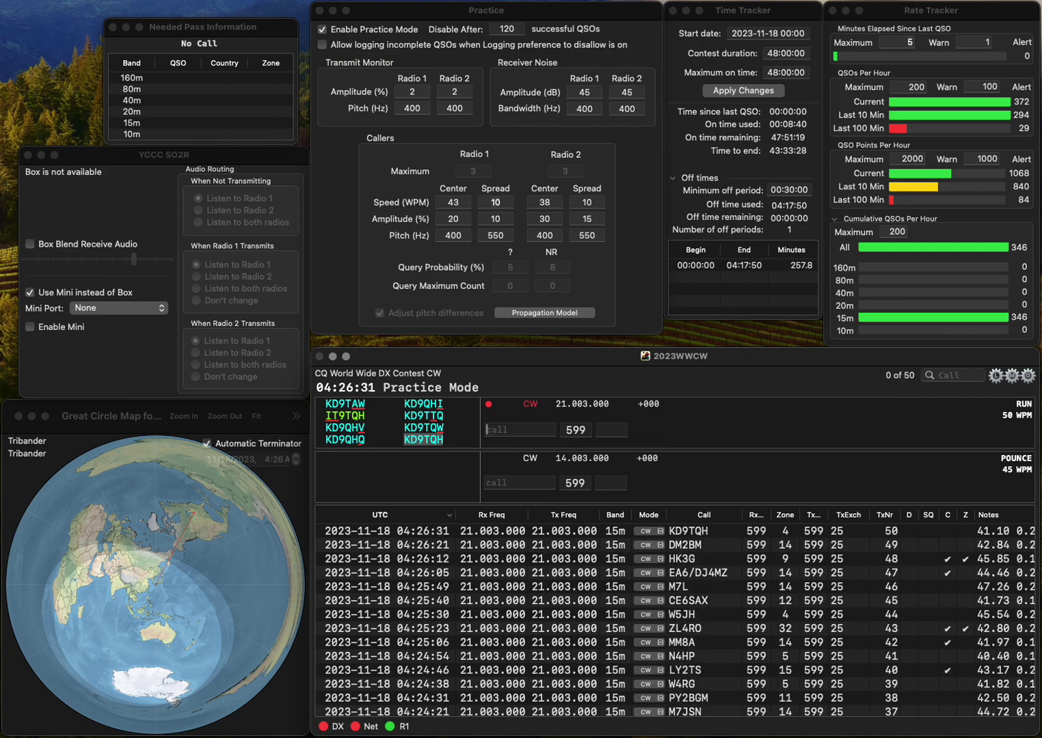
Enter the call IV8M, correct it to I48M, and log the contact with report 599 and zone 15.
type("IV8M")
key("BackSpace")
key("BackSpace")
key("BackSpace")
type("48M")
left_click(611, 429)
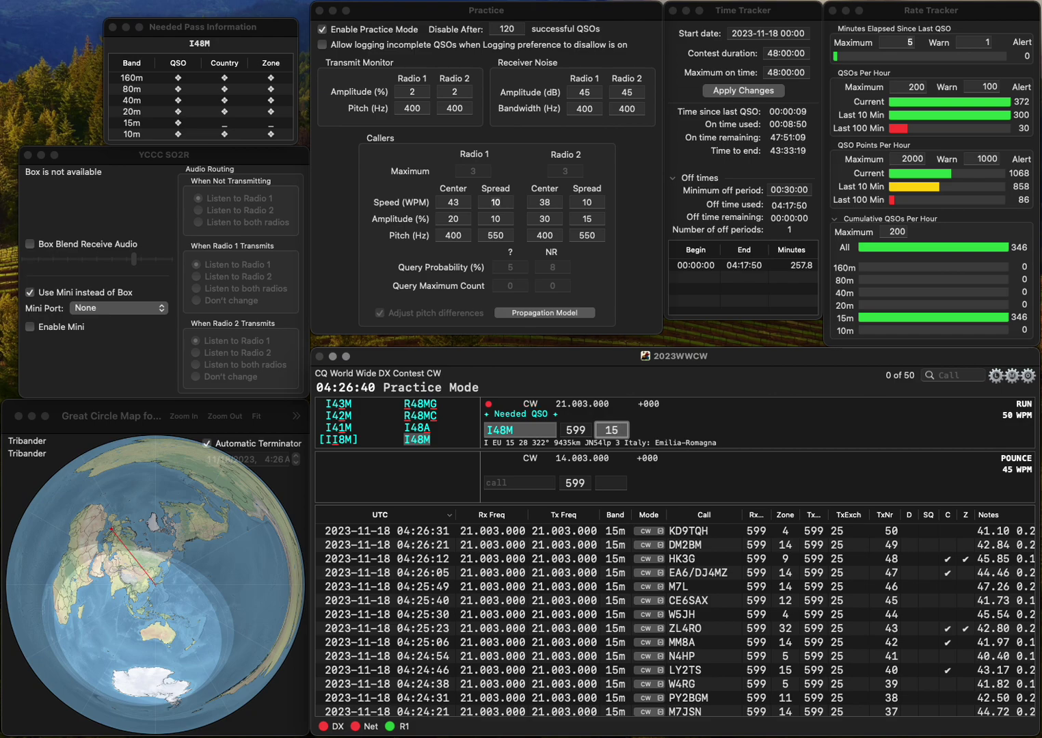
key("Return")
type("IS0ZO")
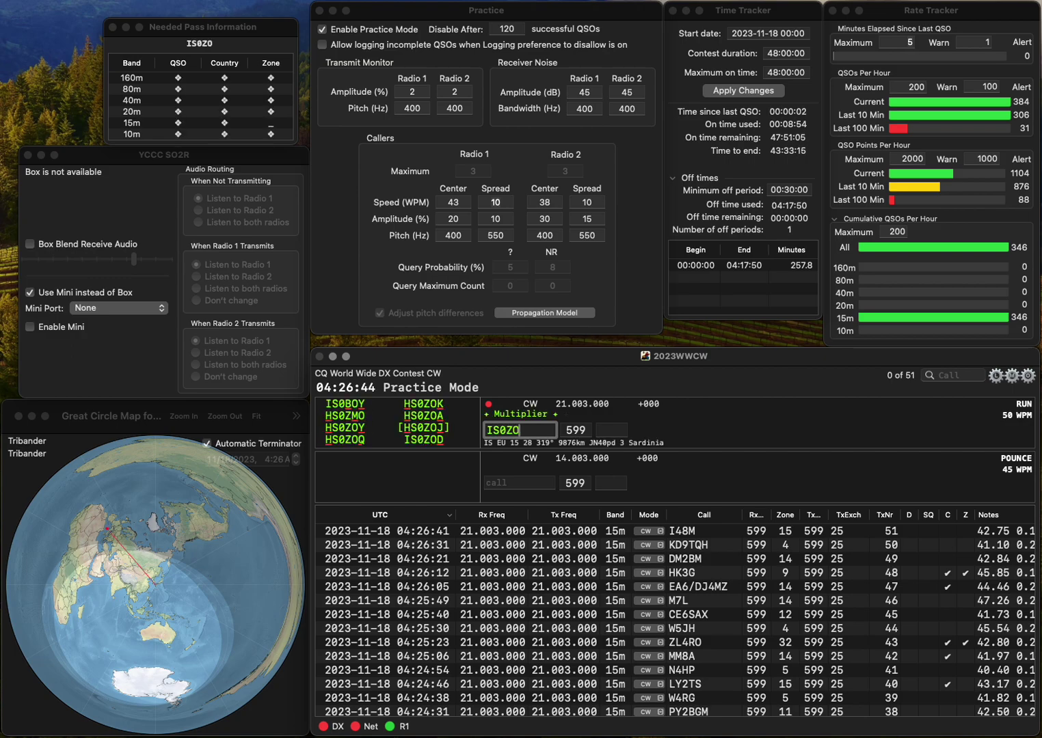
type("D")
key("Return")
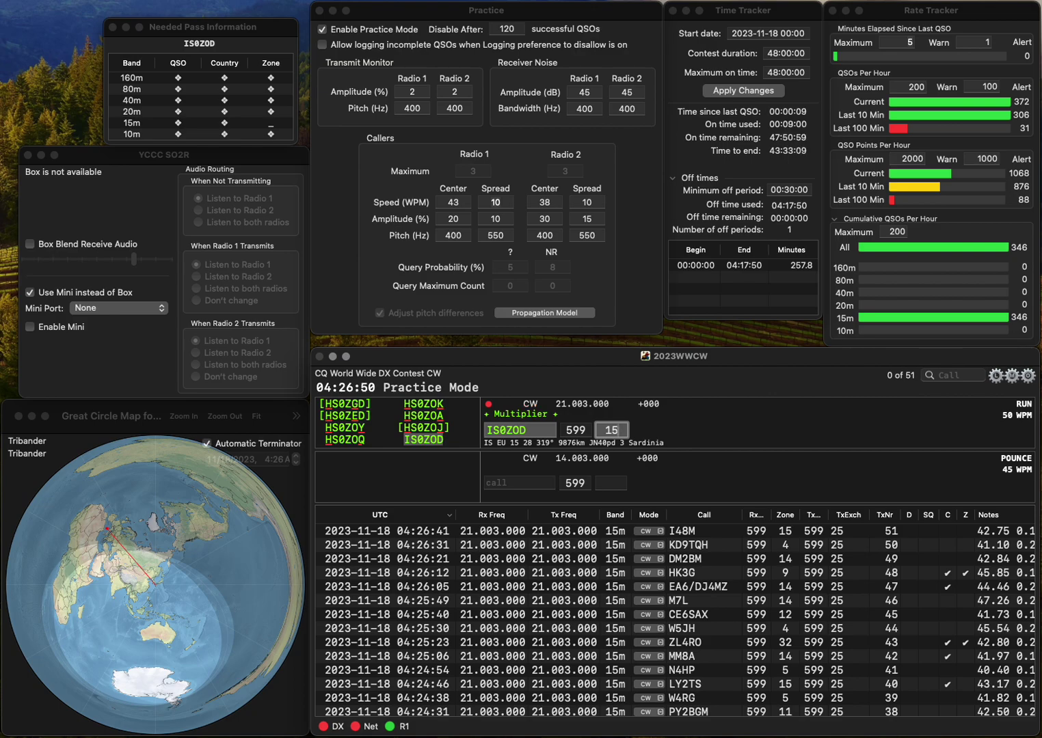
key("Return")
Enter the call K3CAR, correct it to K3CRR, and log the contact with report 599 and zone 5.
type("K3CAR")
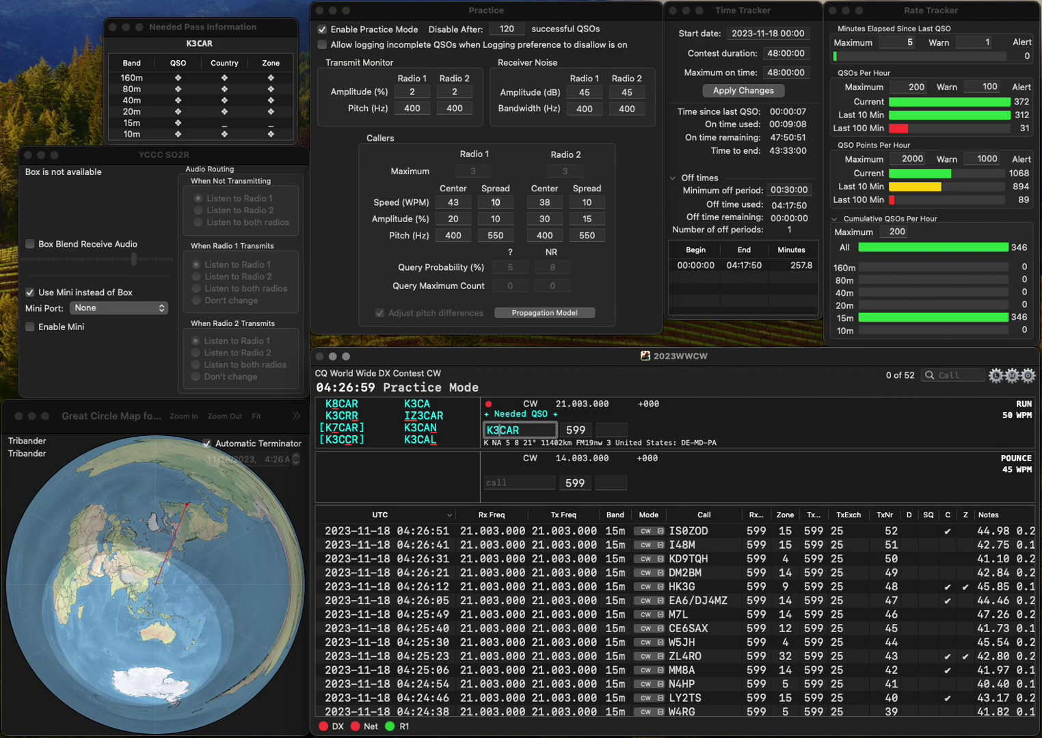
key("Delete")
type("R")
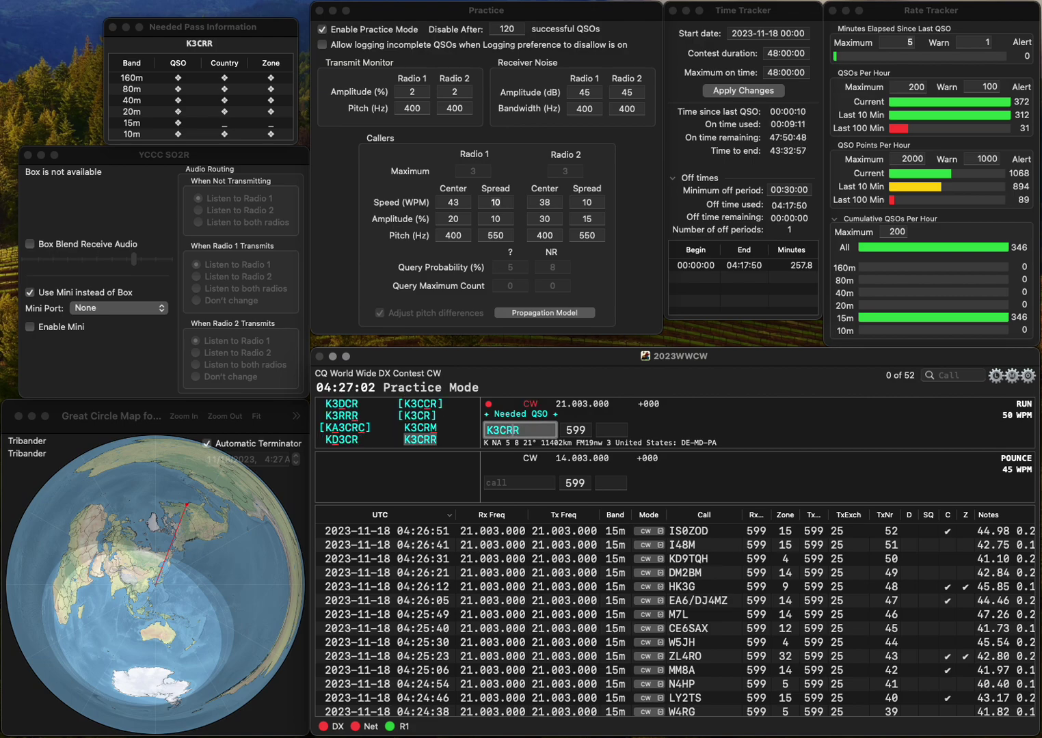
key("Return")
key("Return")
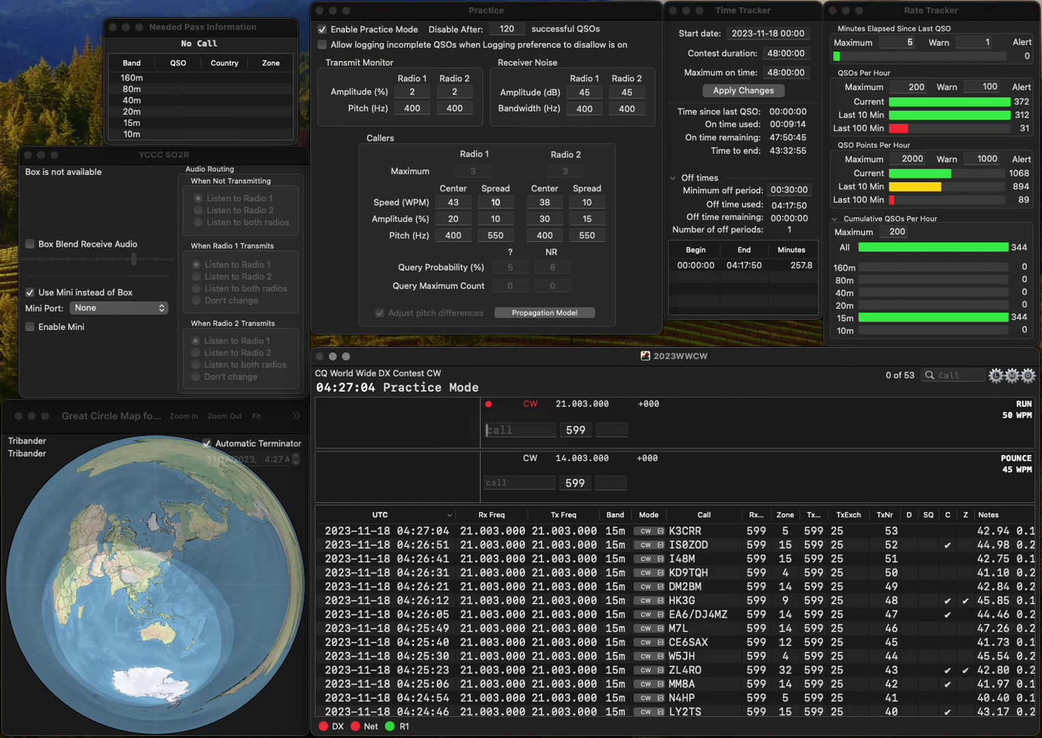
type("HB9")
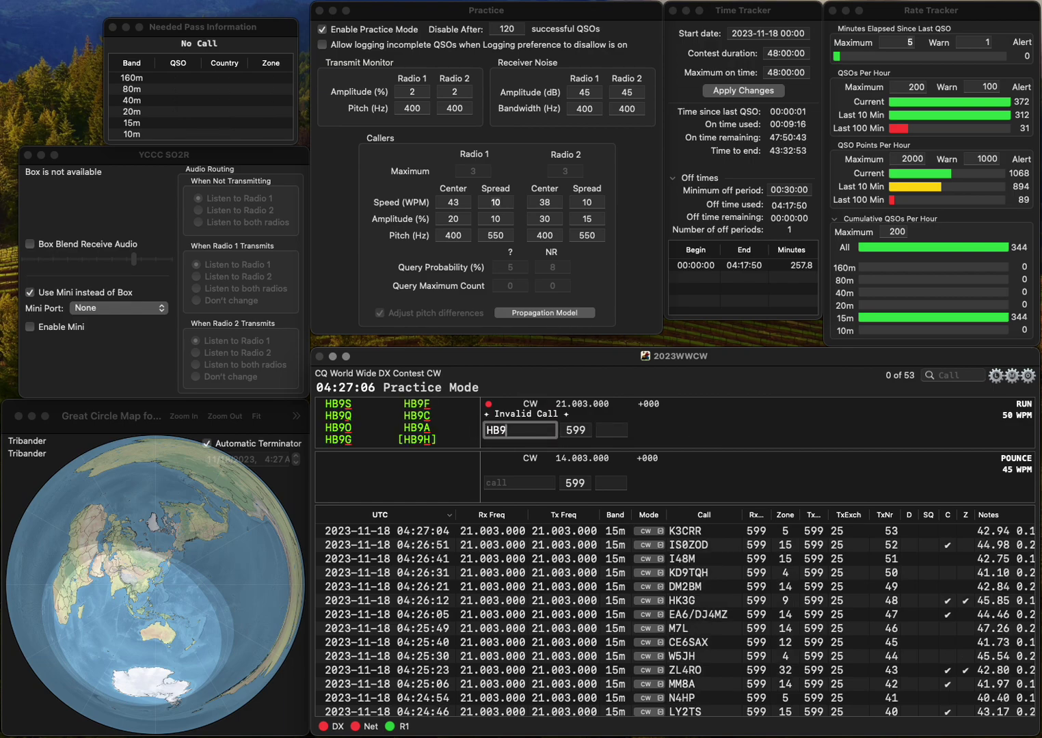
type("GNY")
key("Return")
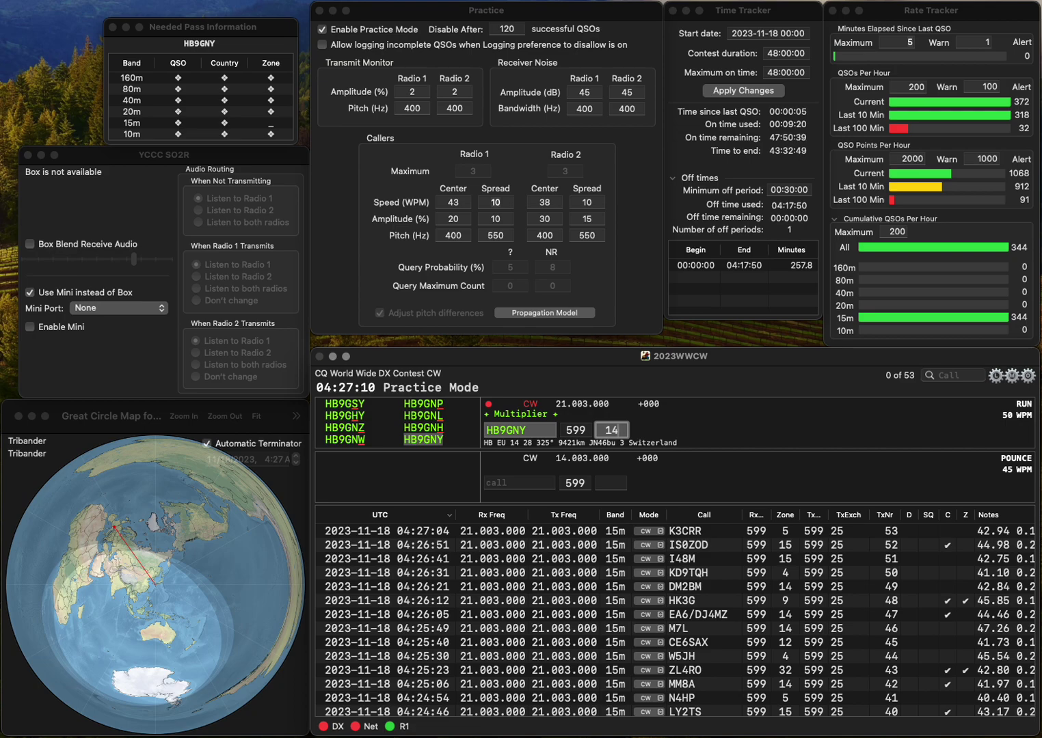
key("Return")
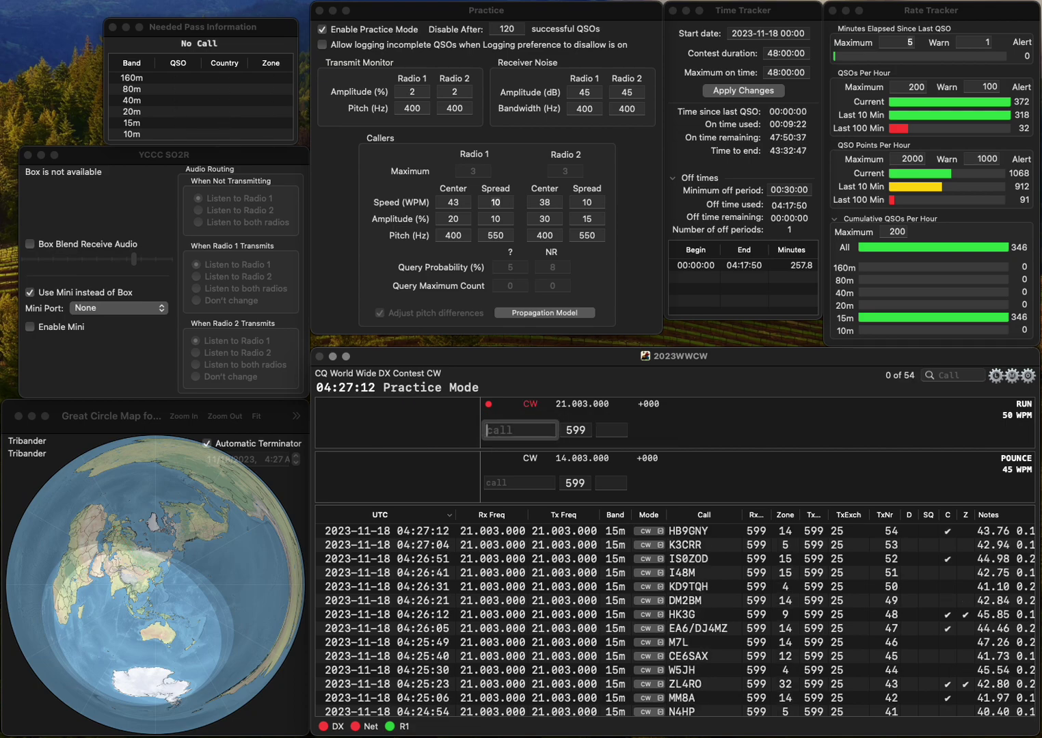
type("NCIL")
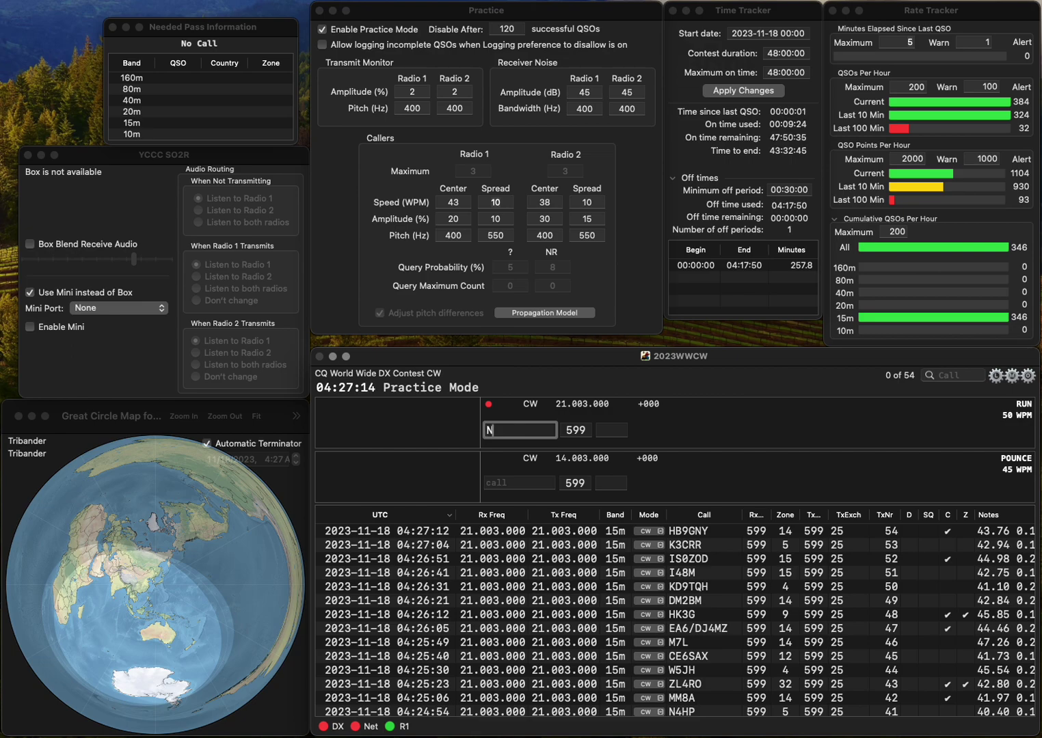
left_click(487, 430)
key("Delete")
type("SM7")
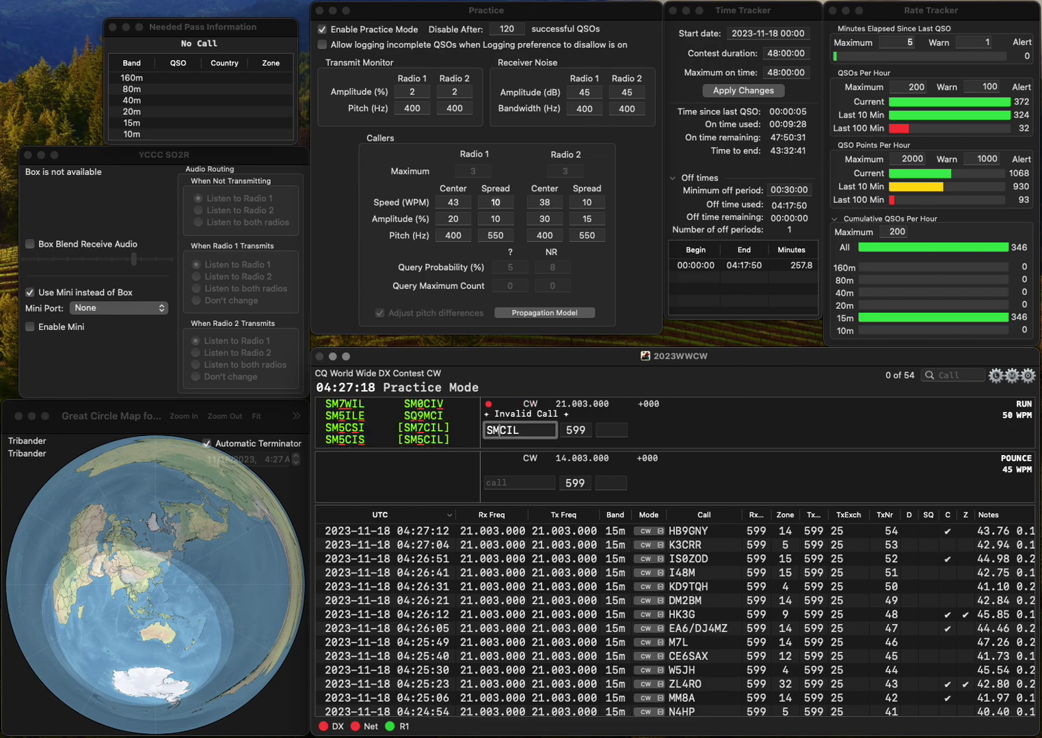
key("Return")
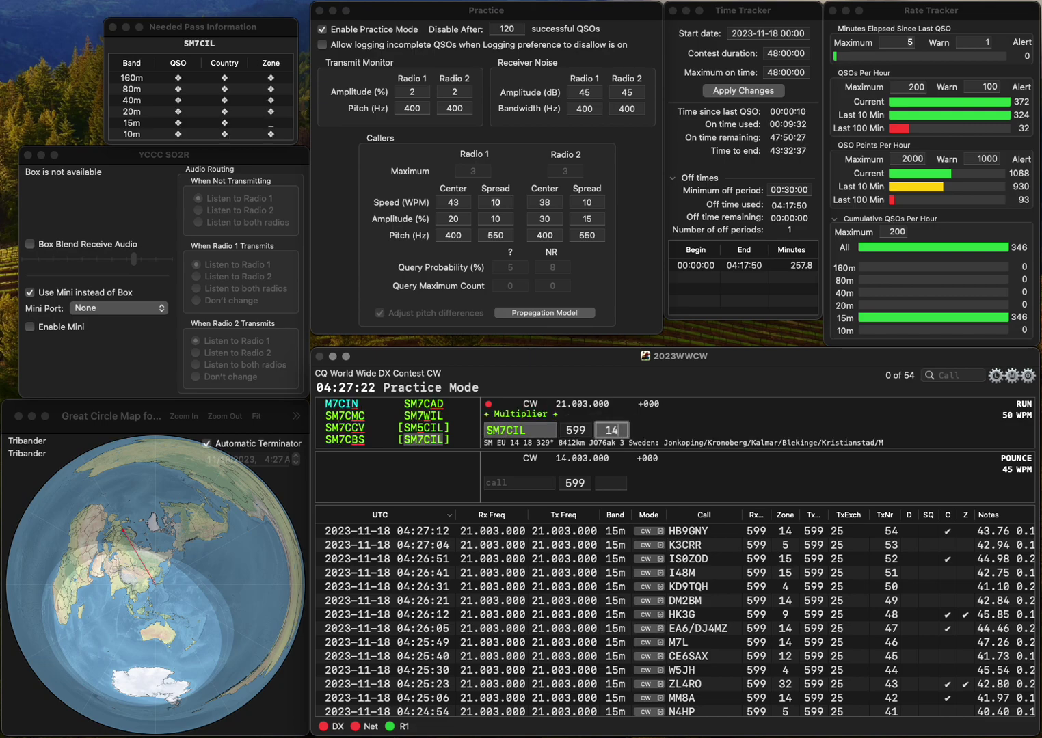
key("Return")
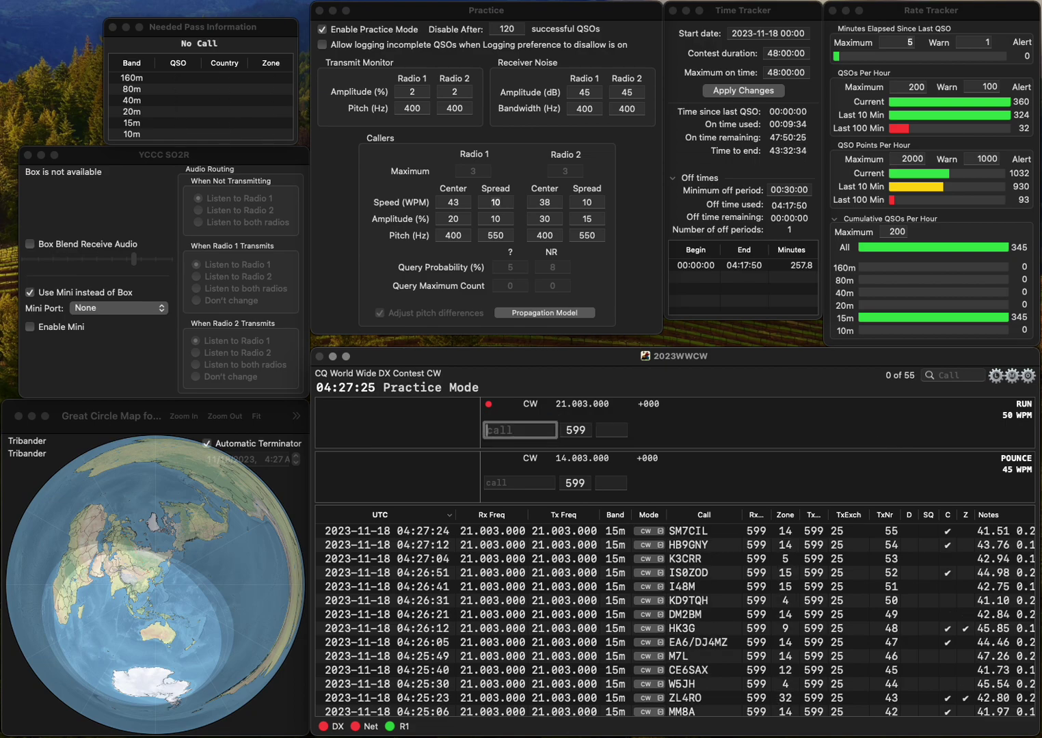
type("YD1D")
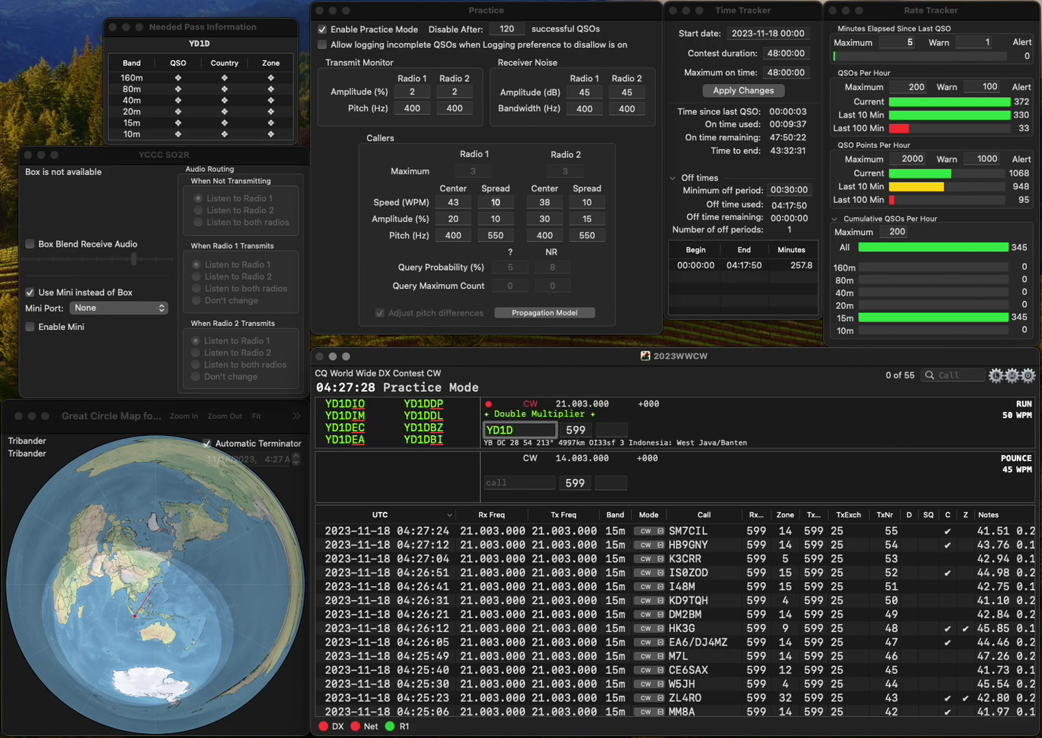
type("K")
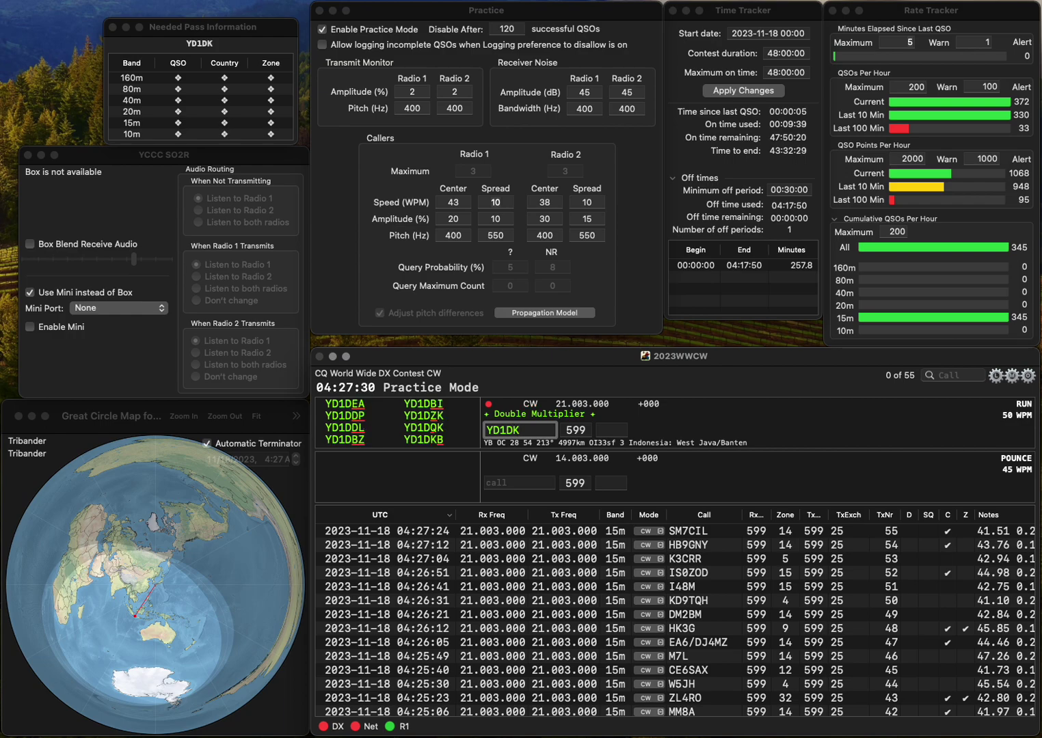
key("BackSpace")
type("QK")
key("Return")
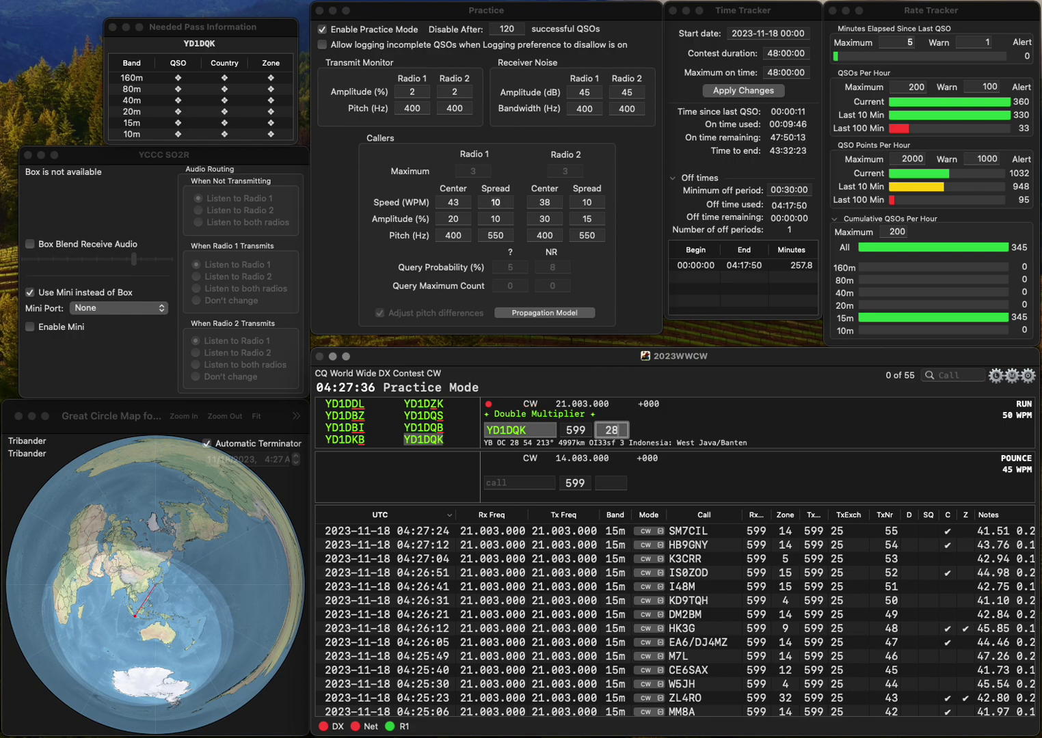
key("Return")
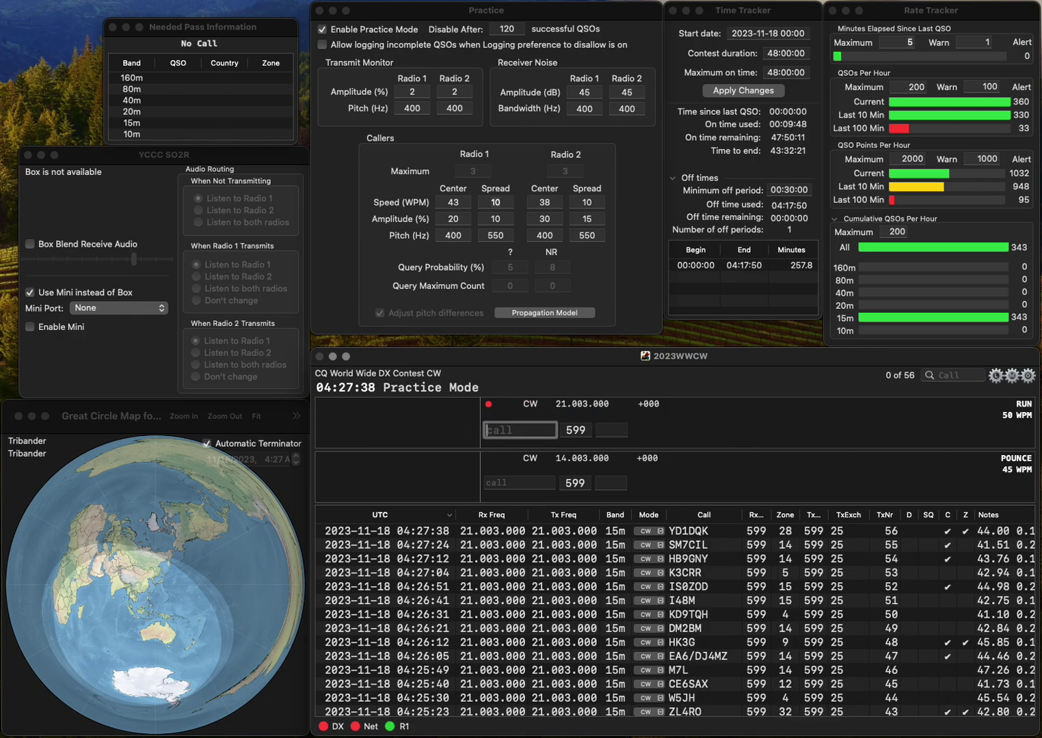
type("VE3TSR")
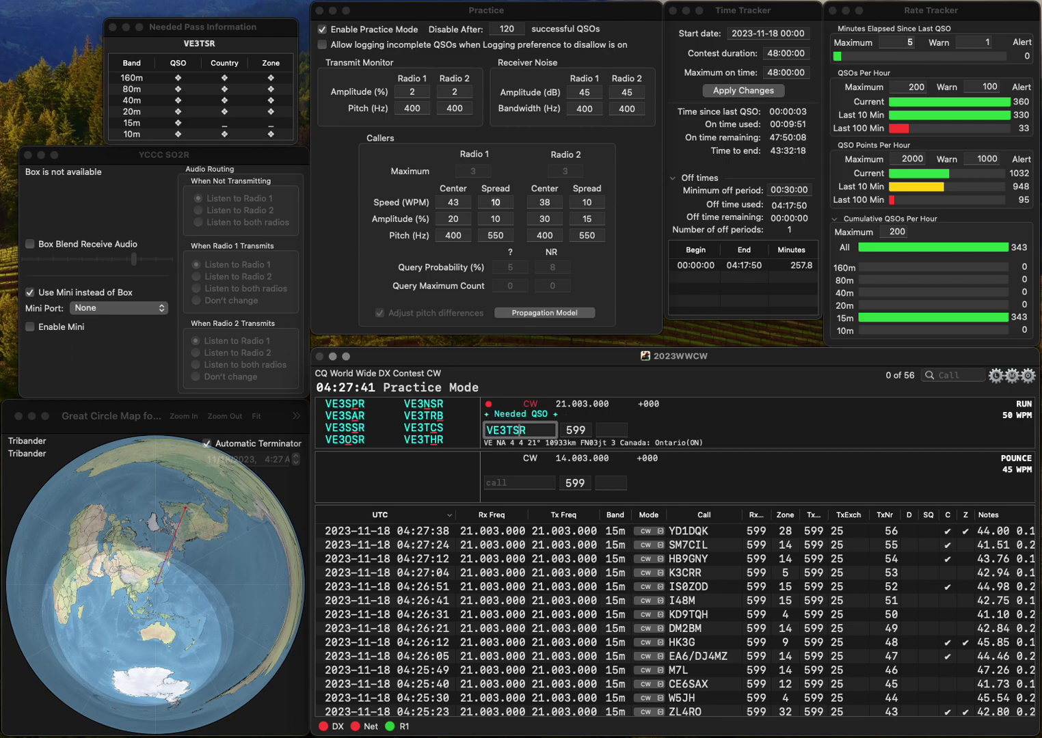
key("BackSpace")
type("HR")
key("Tab")
type("4")
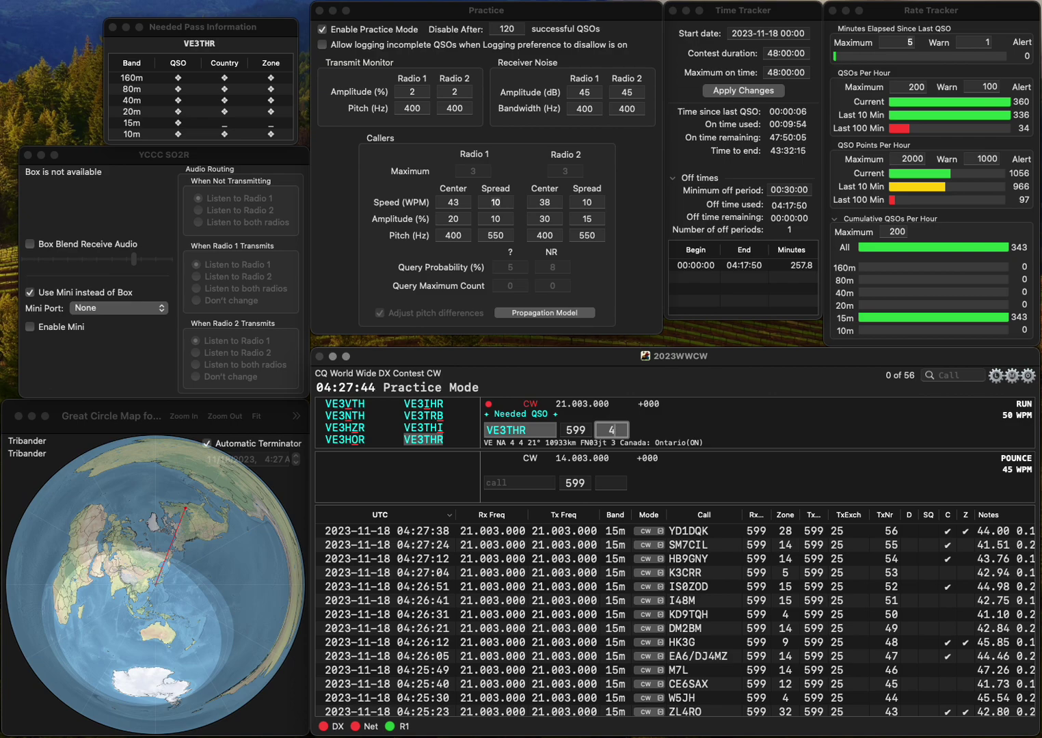
key("Return")
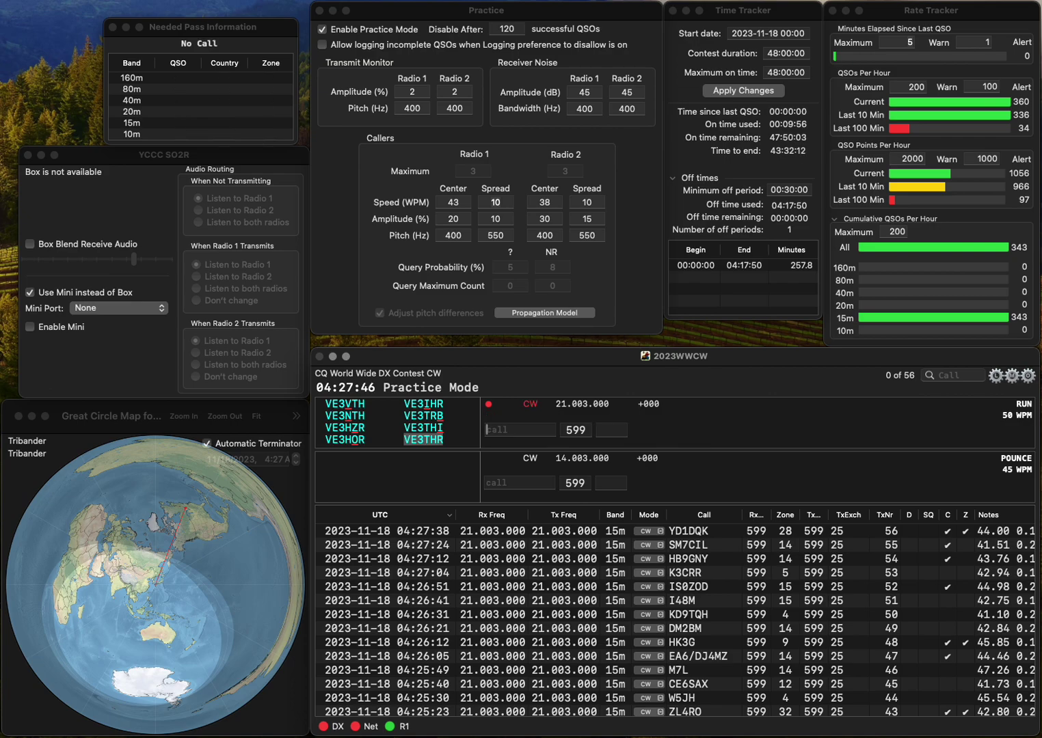
type("DL1")
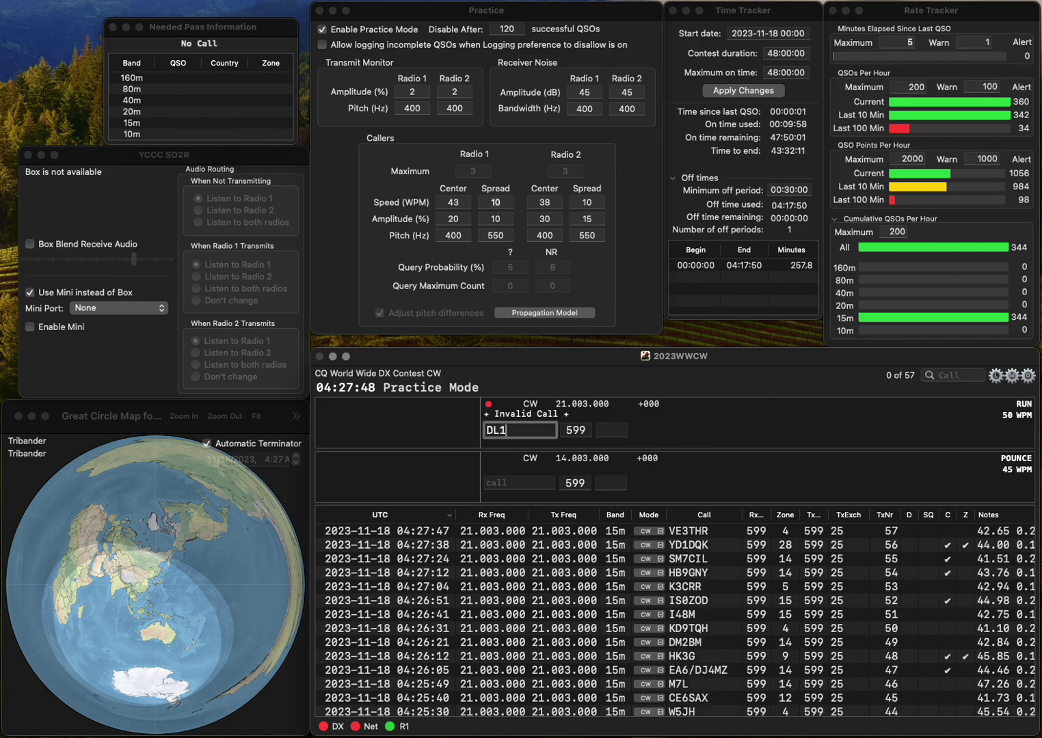
type("RPR")
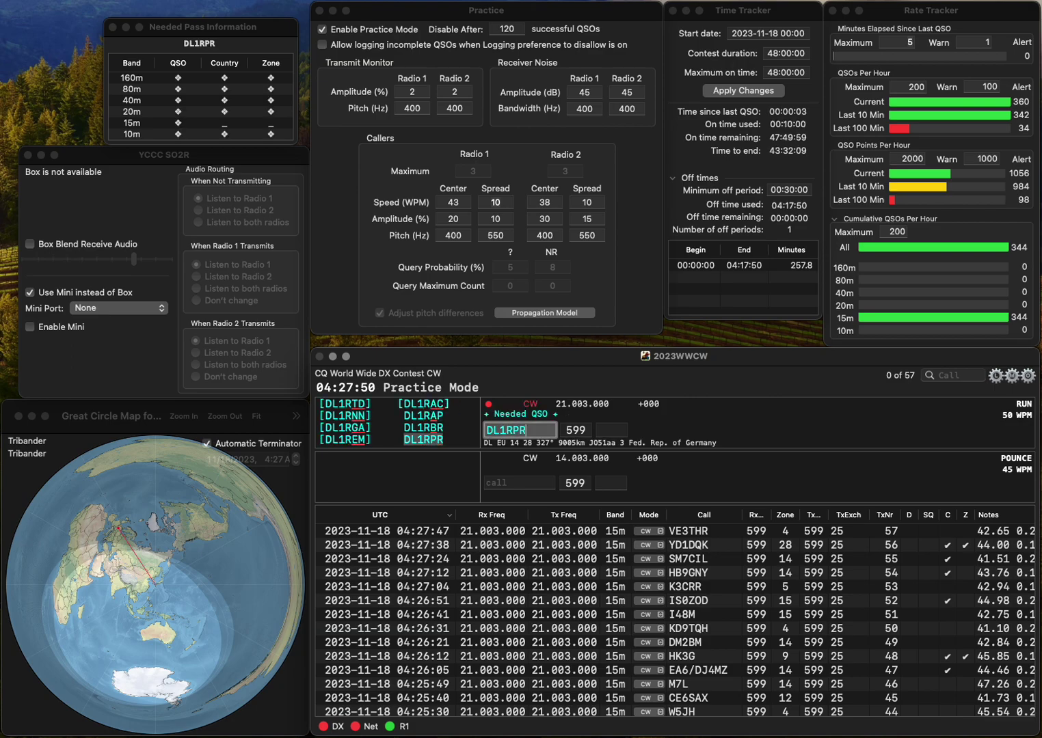
key("space")
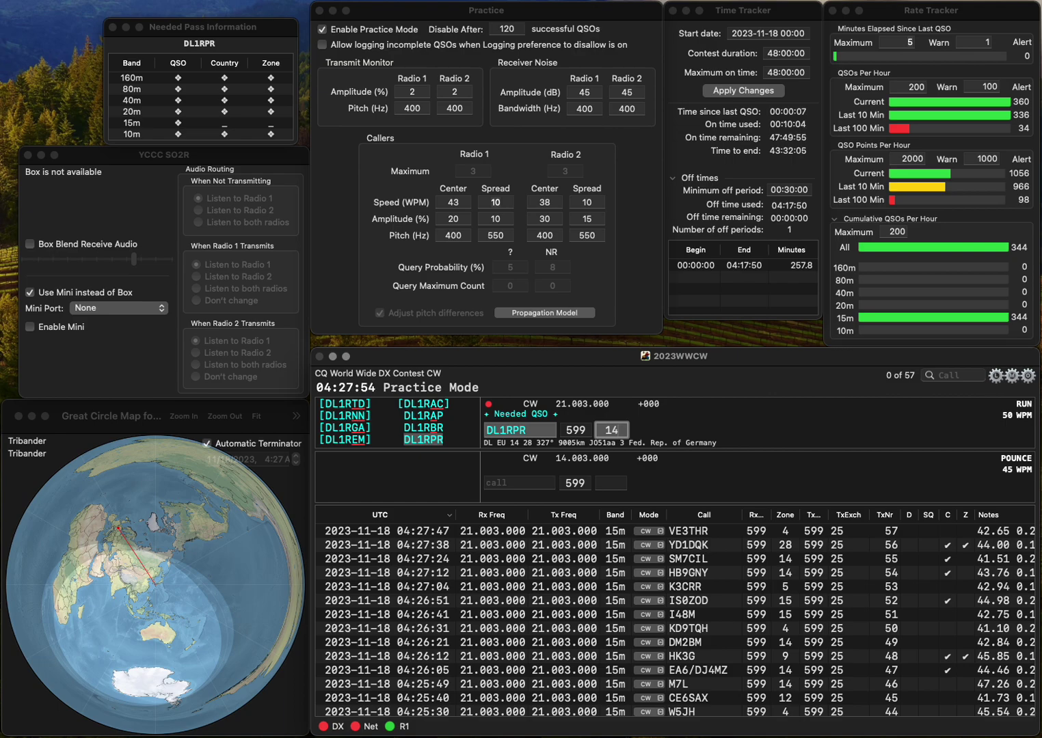
key("Return")
type("OE6WFF")
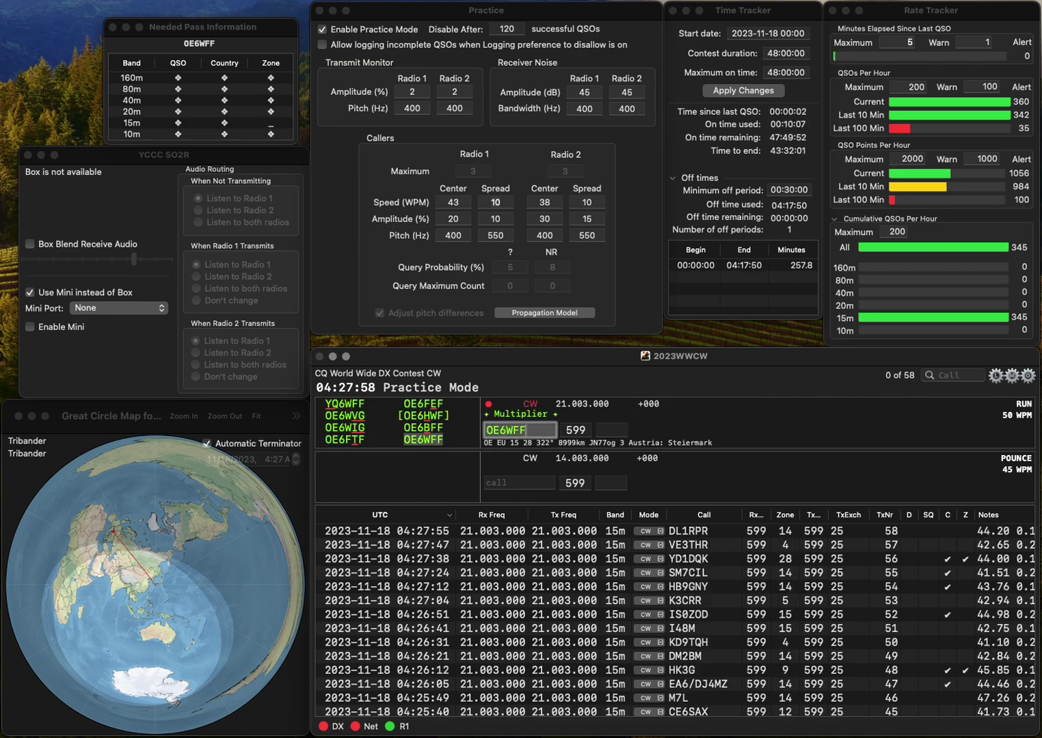
key("space")
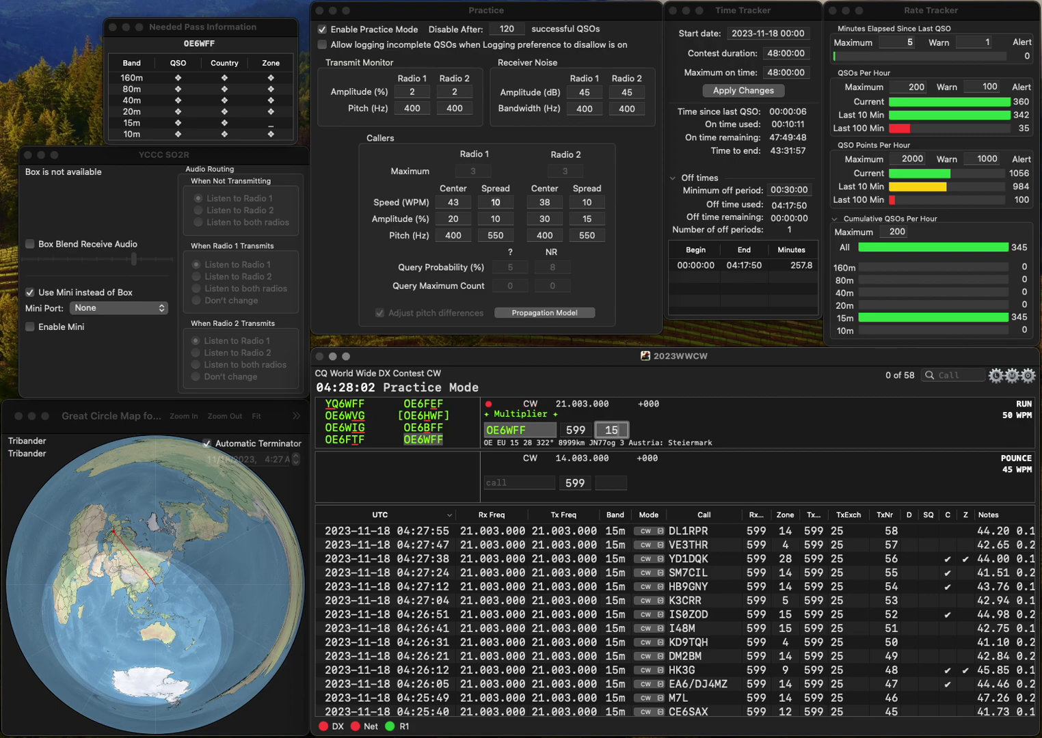
key("Return")
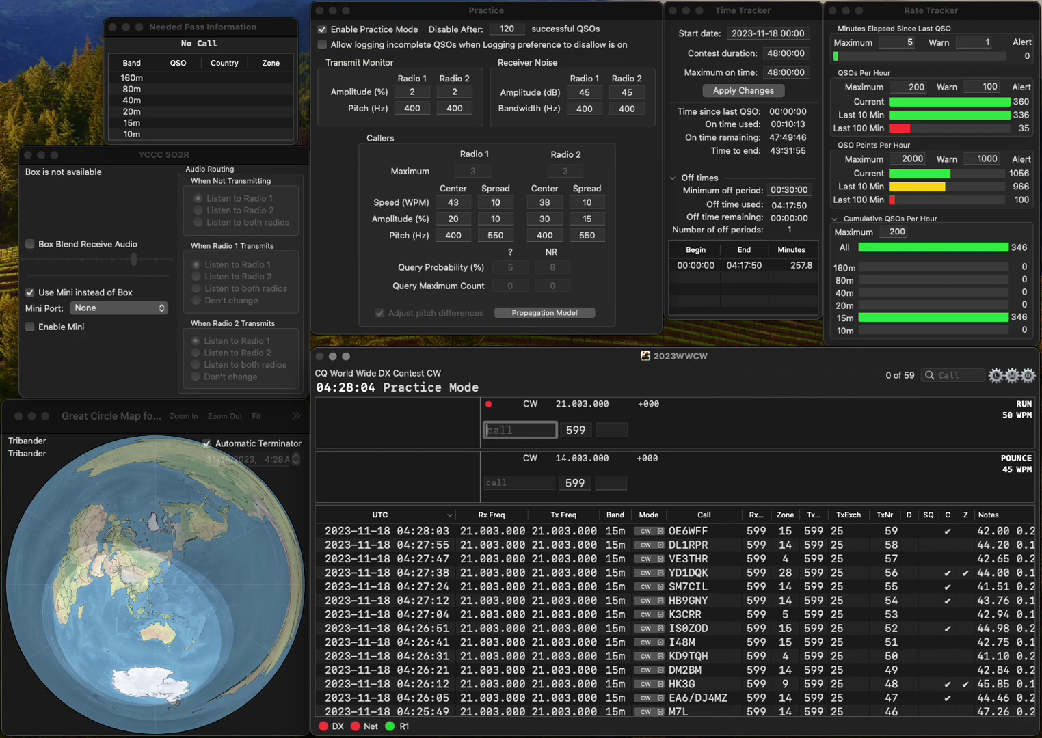
Enter the partial call JRP, correct it to JR4PUR, and log the contact with report 599 and zone 25.
type("JRPFU")
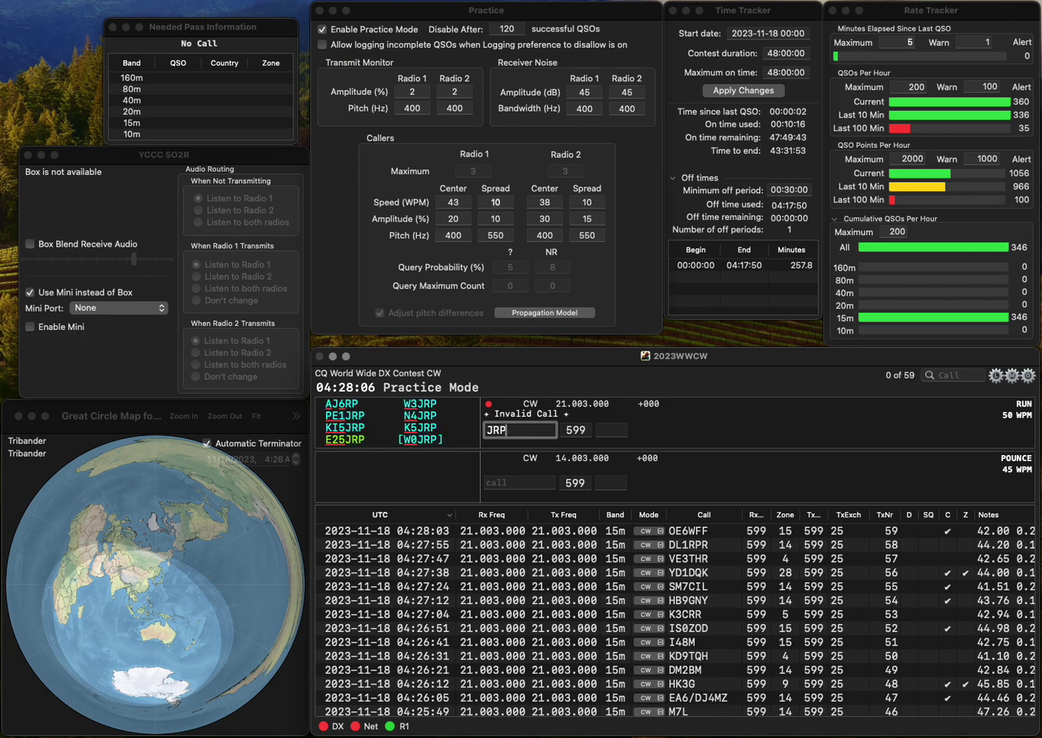
key("BackSpace")
key("BackSpace")
type("UR")
key("Left")
key("Left")
key("Left")
type("4")
key("space")
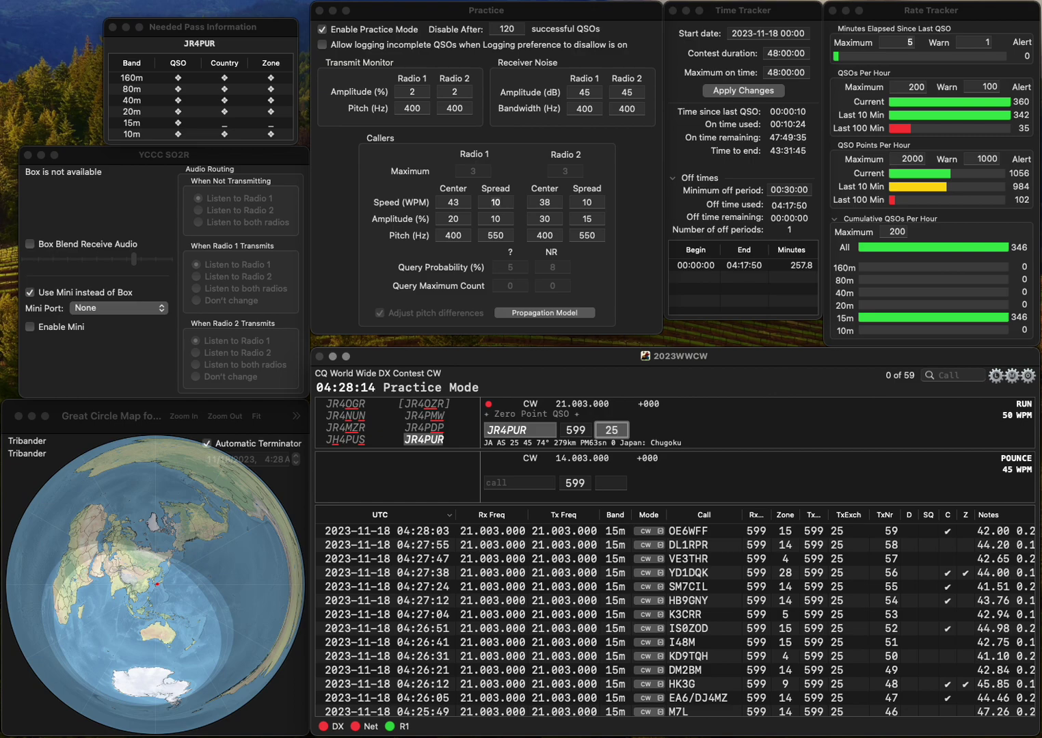
key("Return")
type("JA4DHN")
key("space")
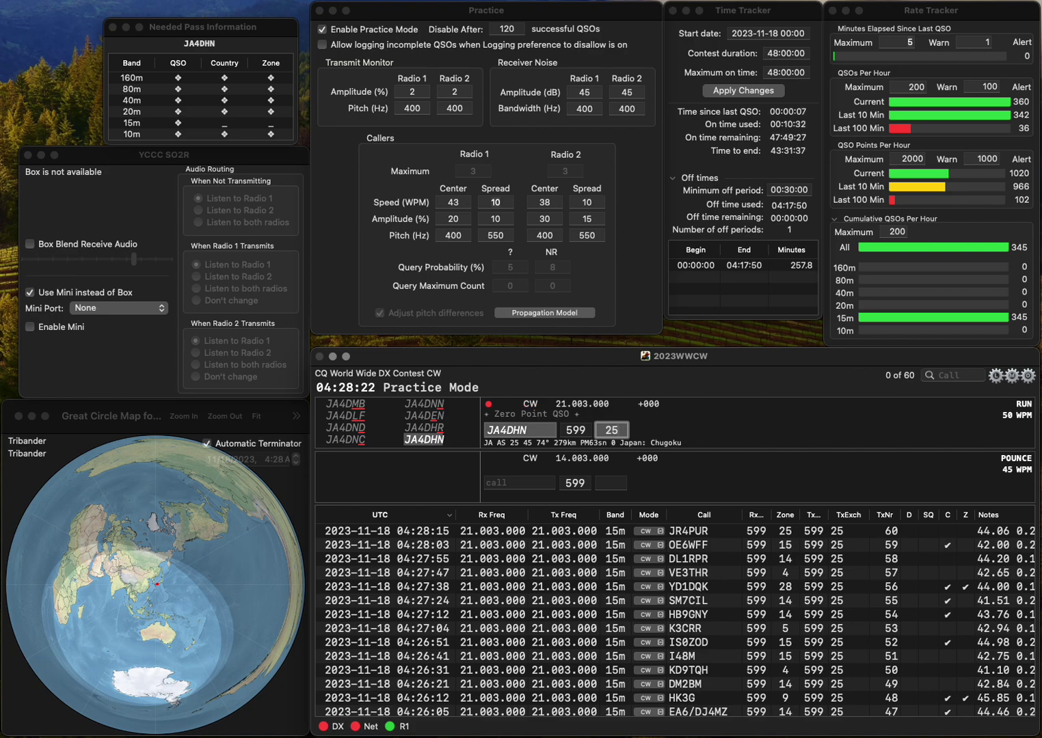
key("Return")
type("N8F")
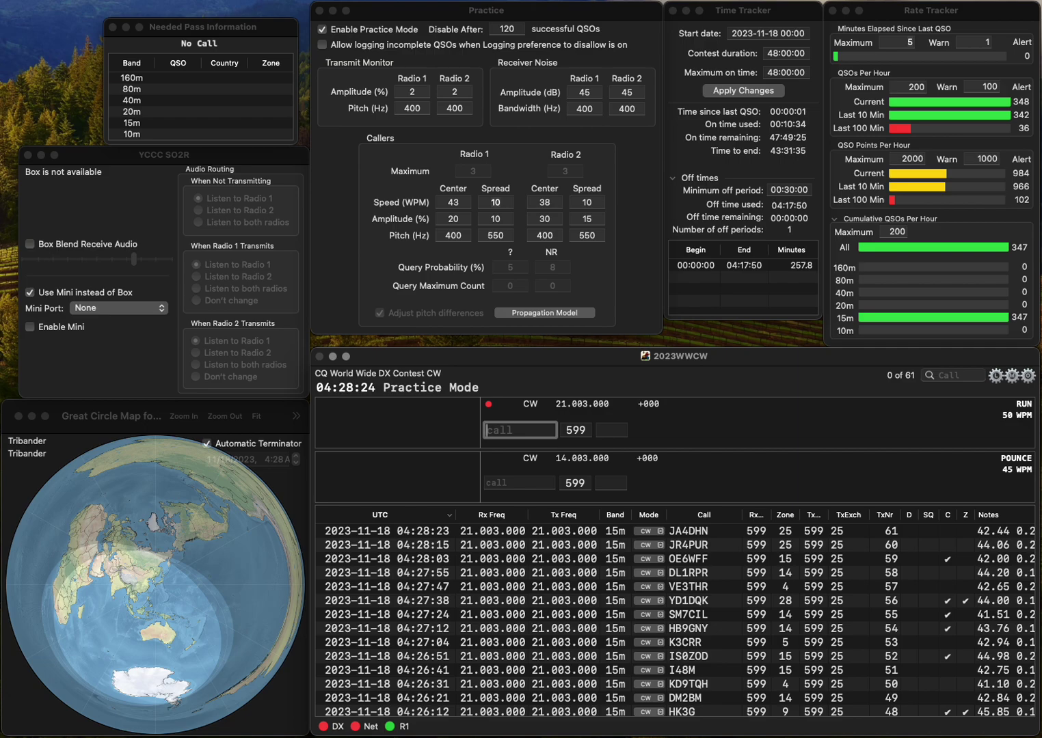
type("YL")
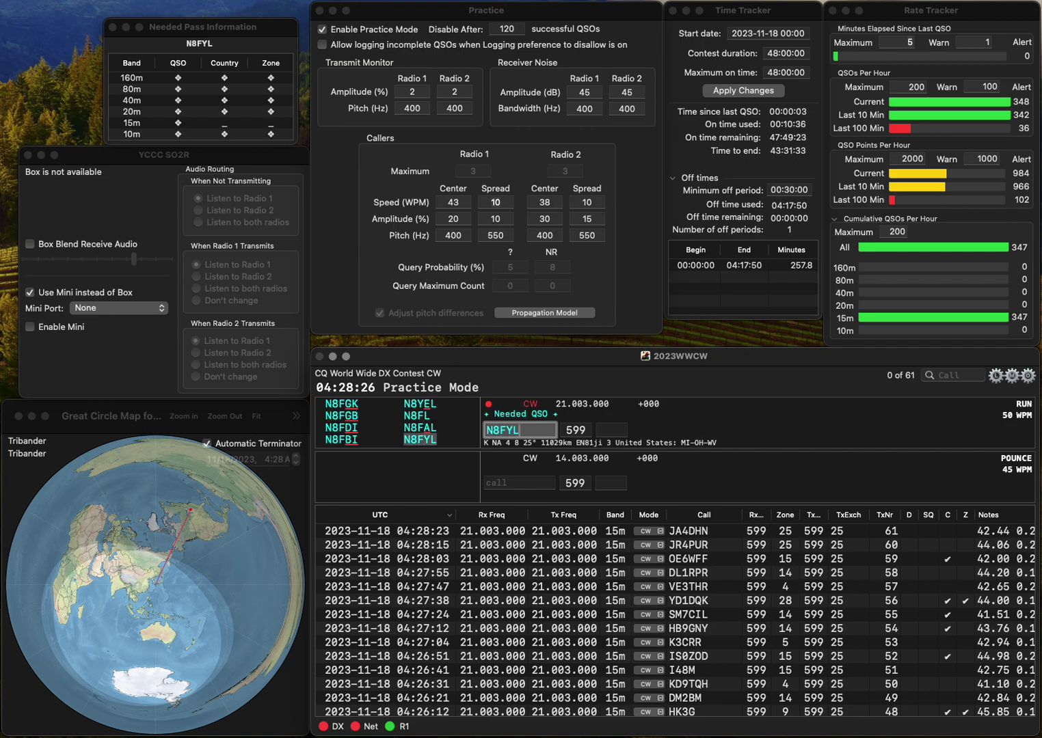
key("Tab")
type("4")
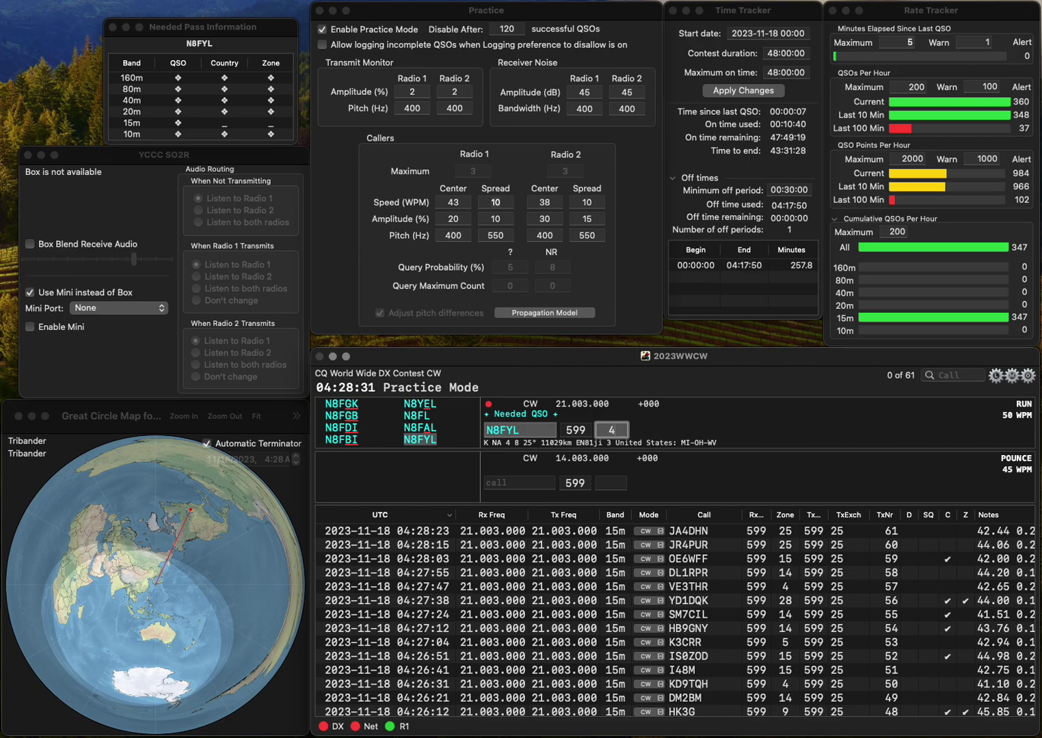
key("Return")
type("WB")
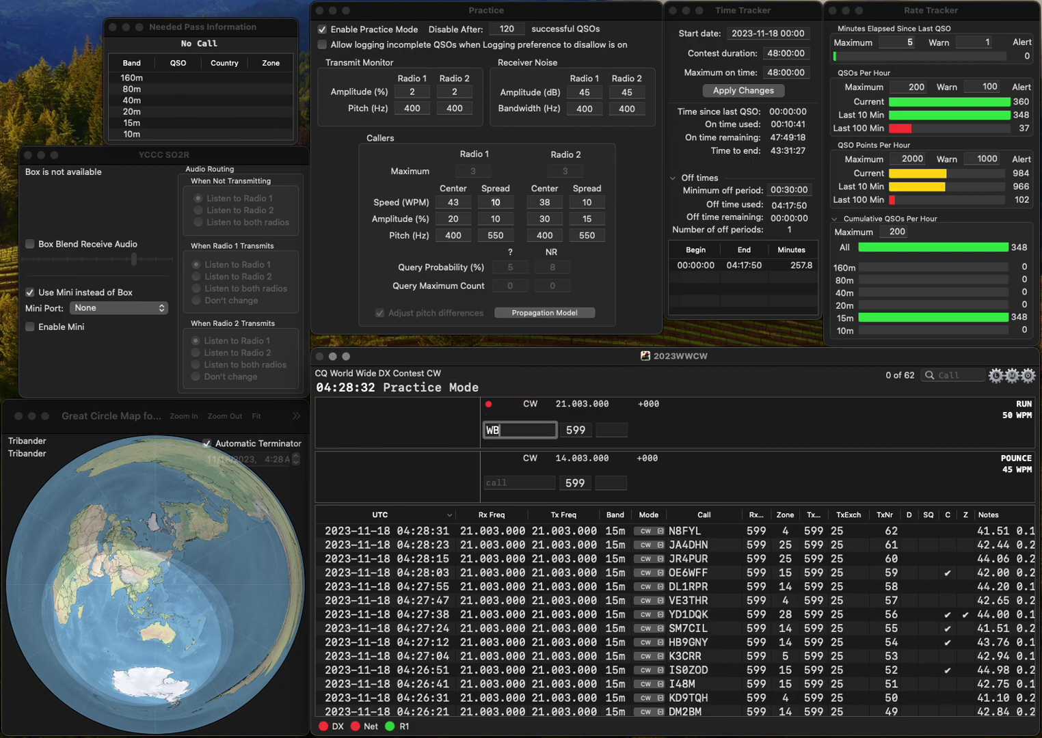
type("5EKF")
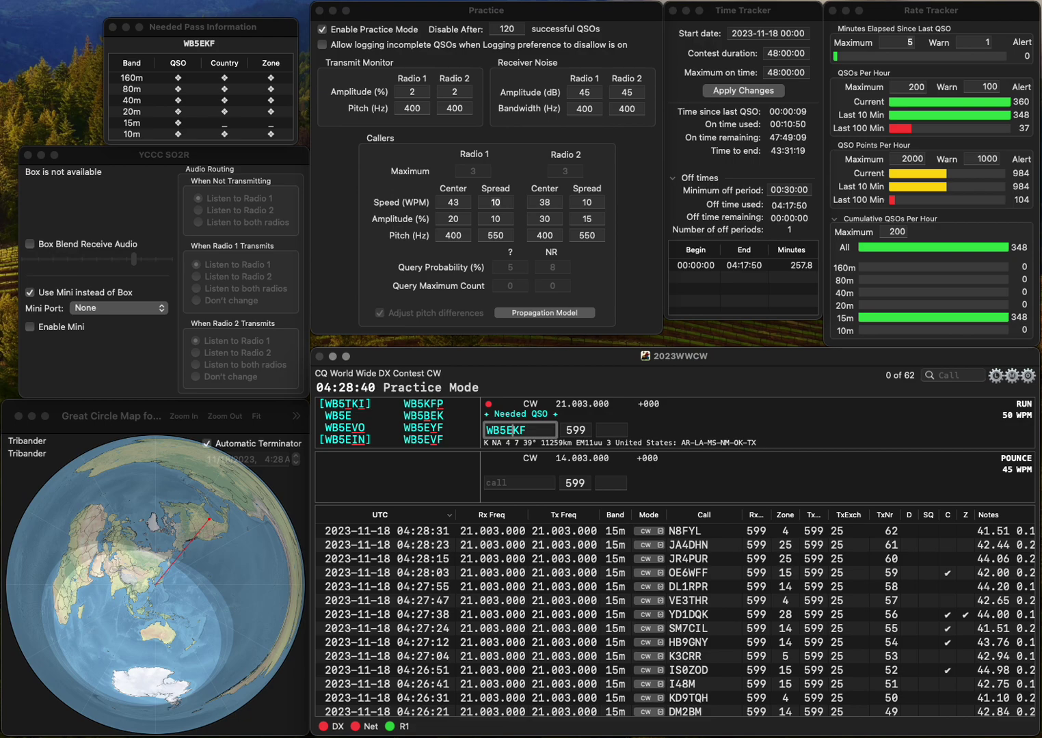
key("Delete")
type("Y")
key("space")
type("4")
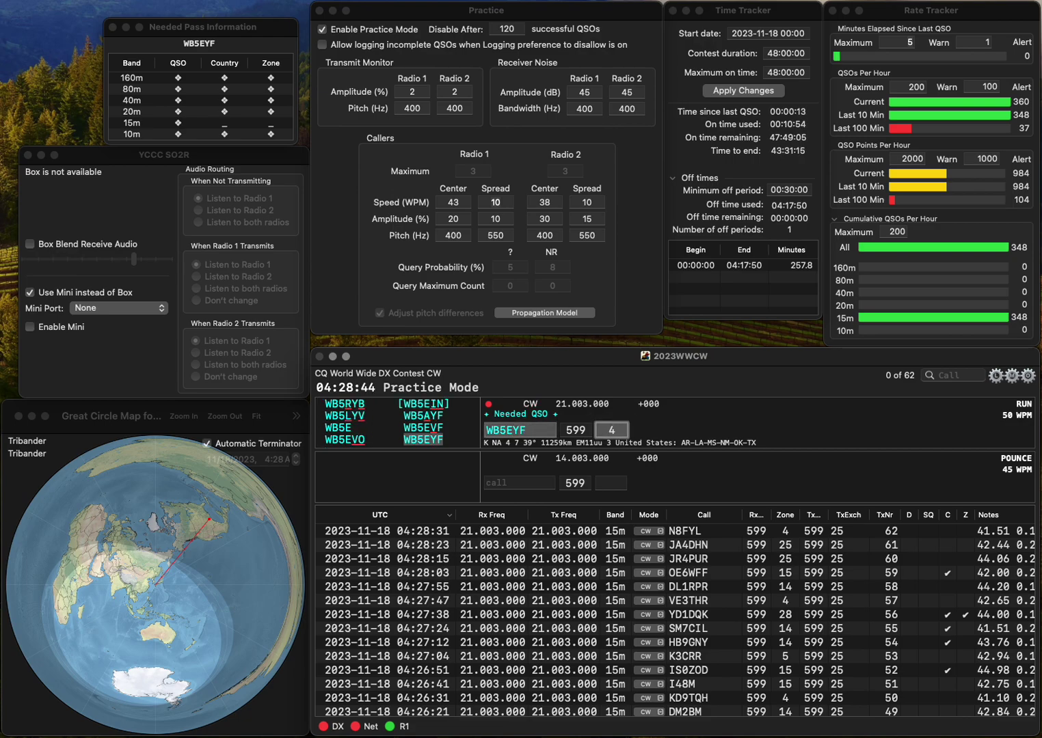
key("Return")
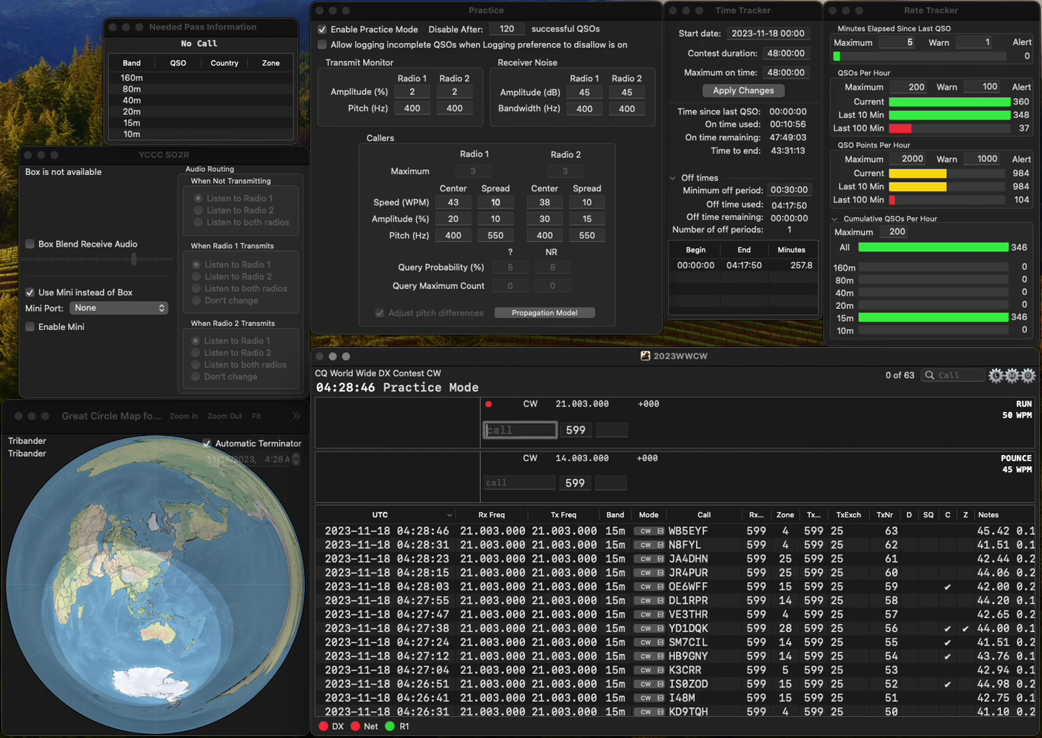
type("ON1")
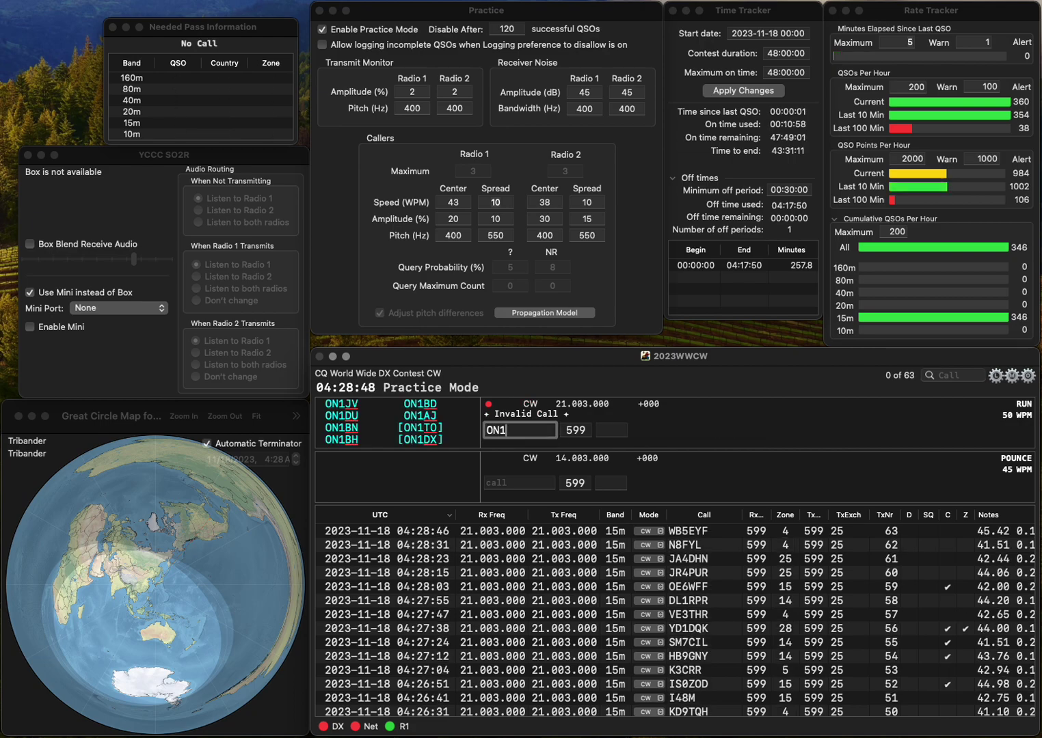
type("AJ")
key("Return")
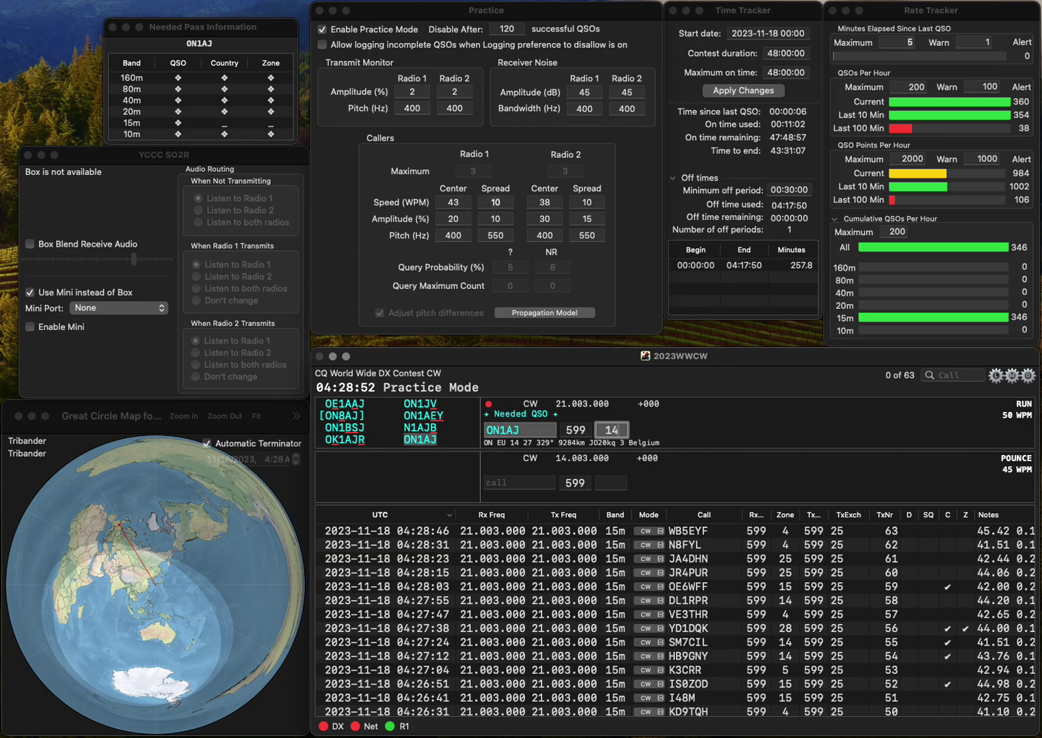
key("Return")
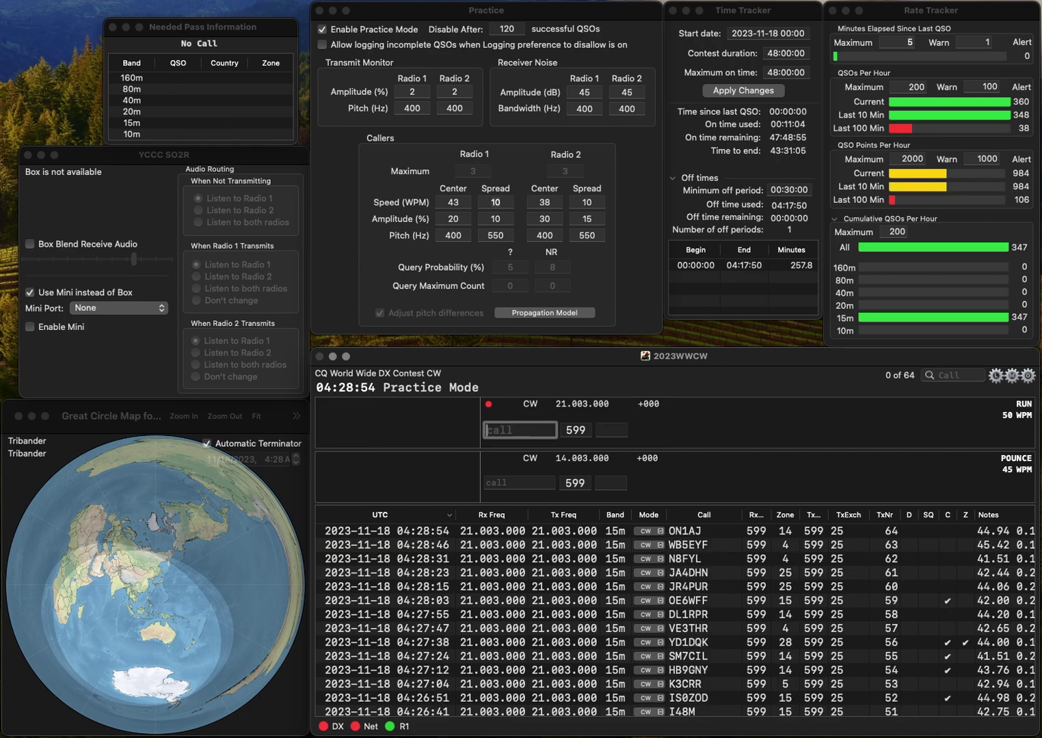
type("M1E")
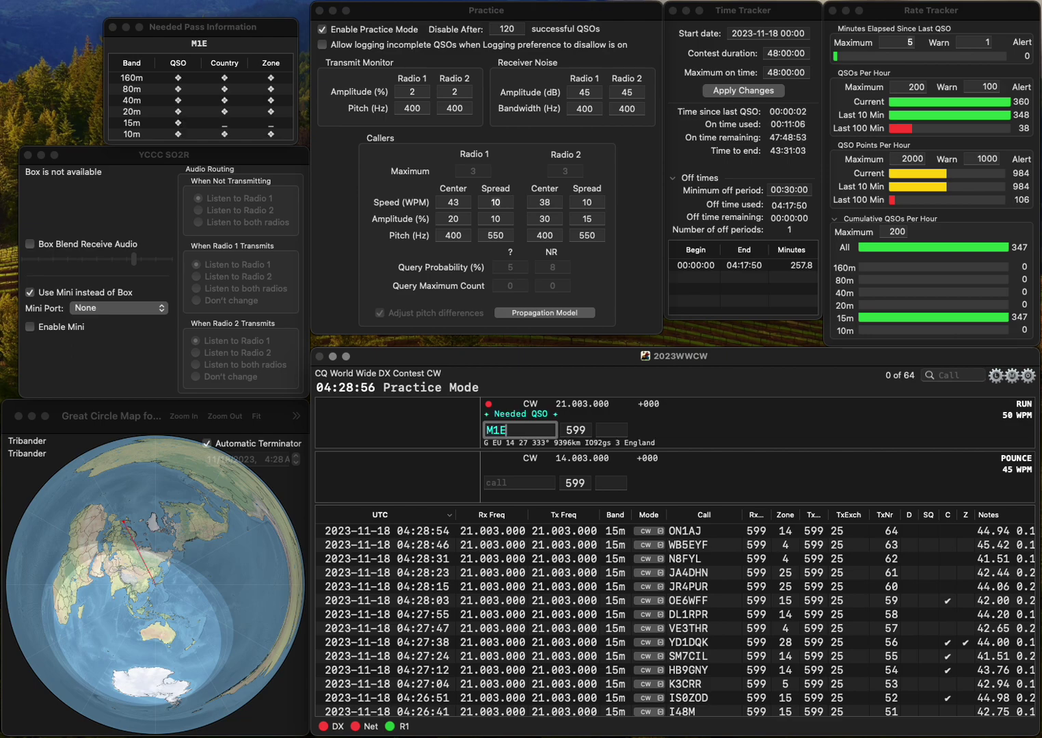
type("E")
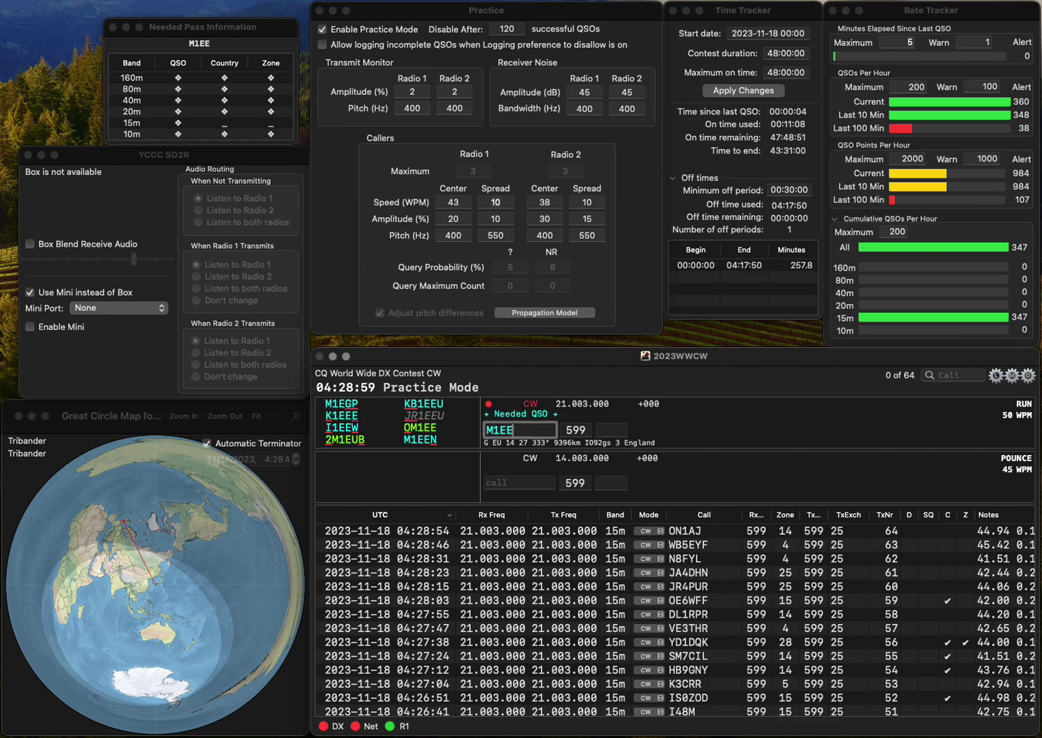
key("BackSpace")
type("IV")
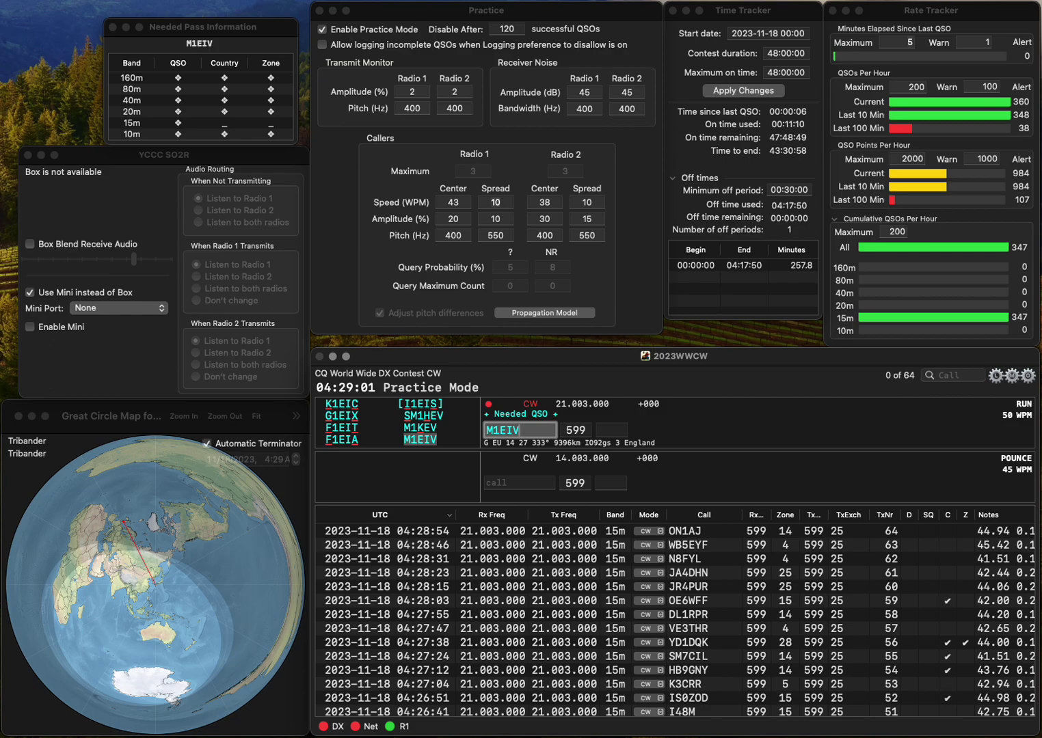
key("space")
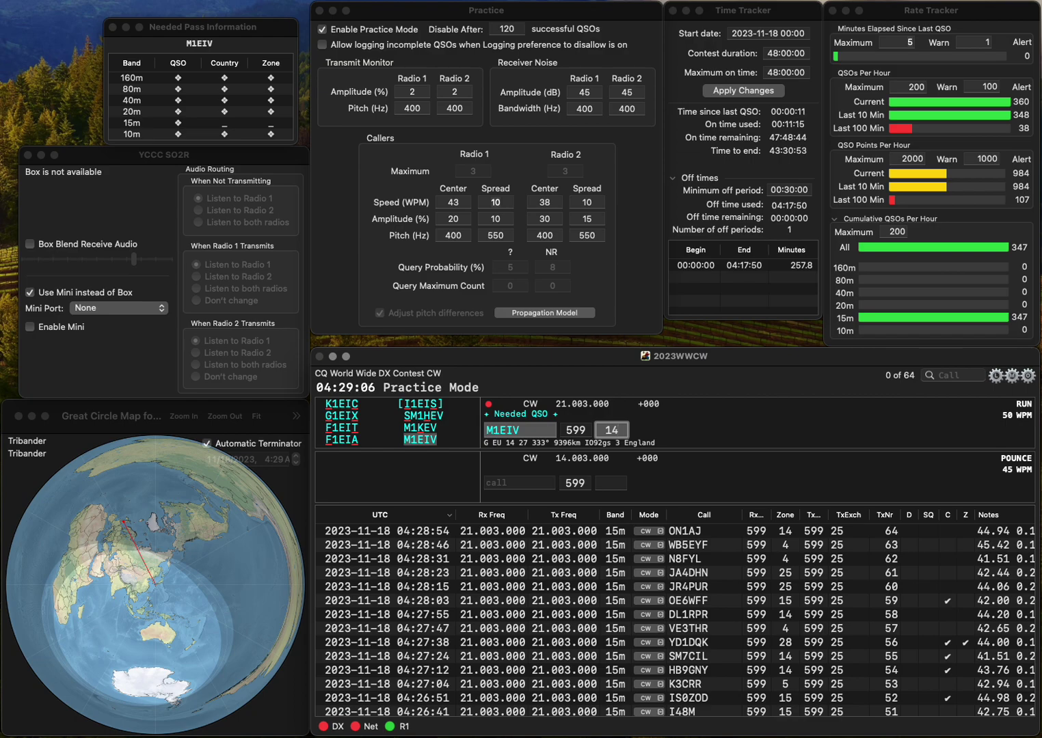
key("Return")
type("KB5VR")
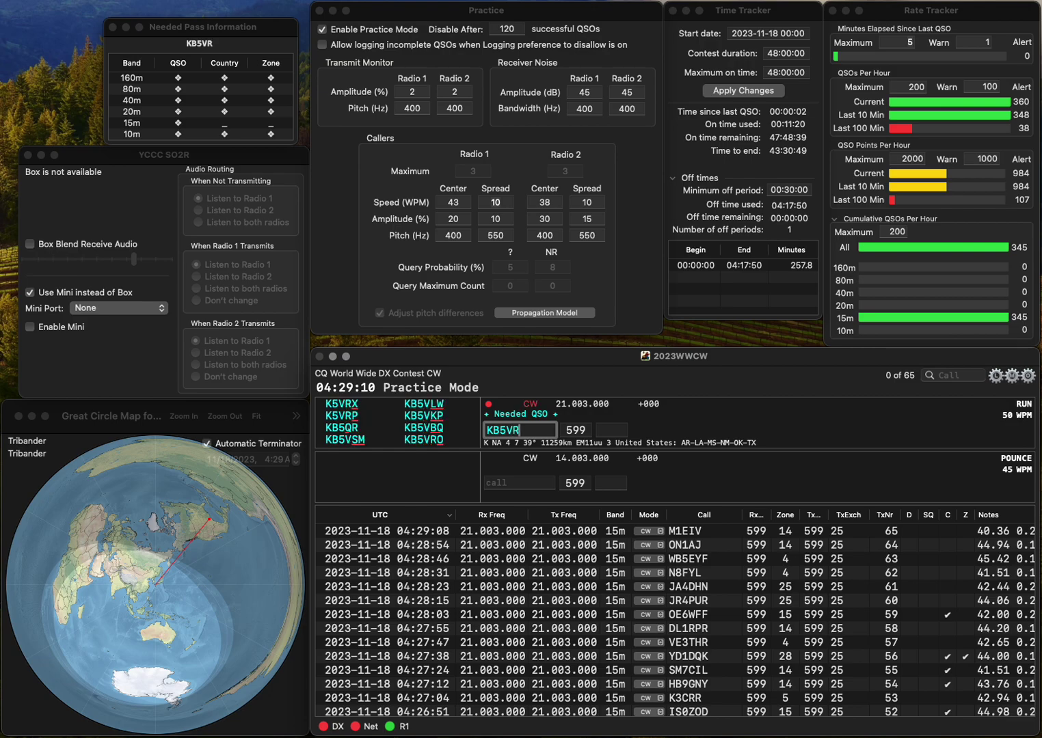
type("O")
key("space")
type("4")
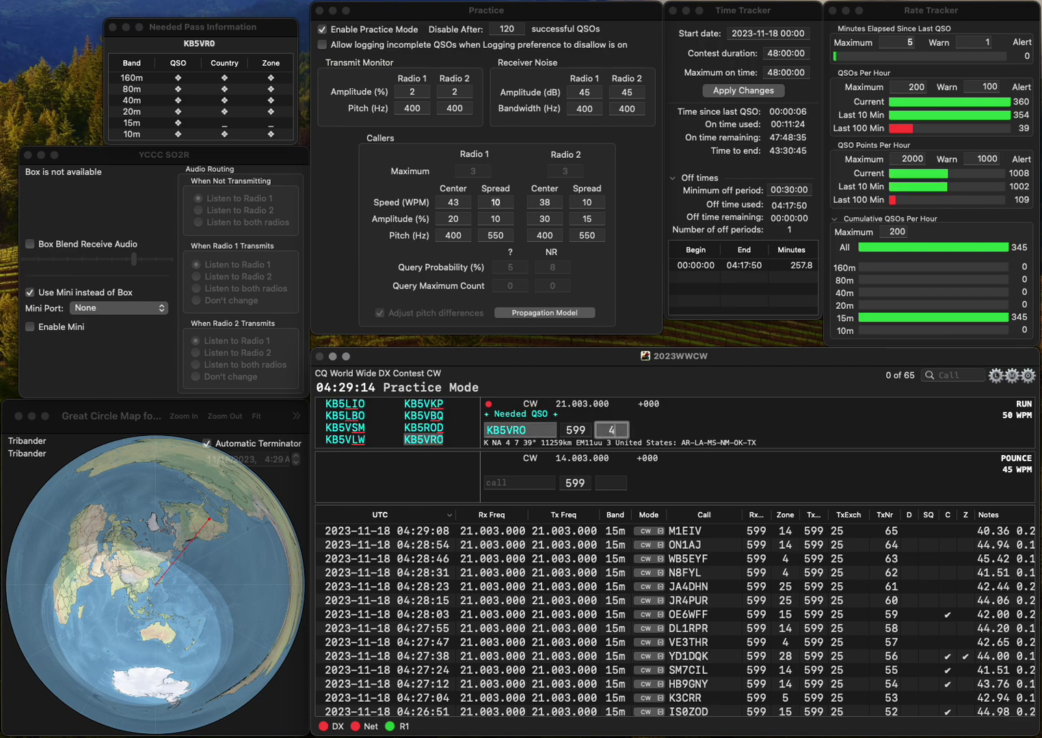
key("Return")
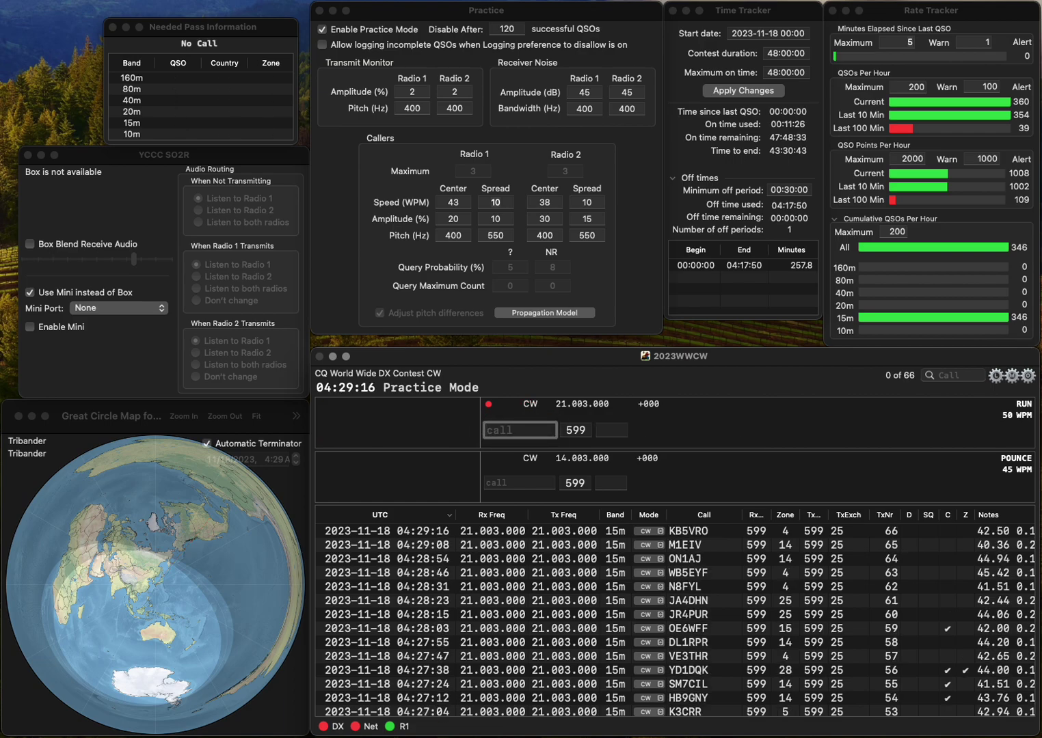
Enter the partial call IY, complete it to K4SIY, and log the contact with report 599 and zone 5.
type("IY")
key("Left")
key("Left")
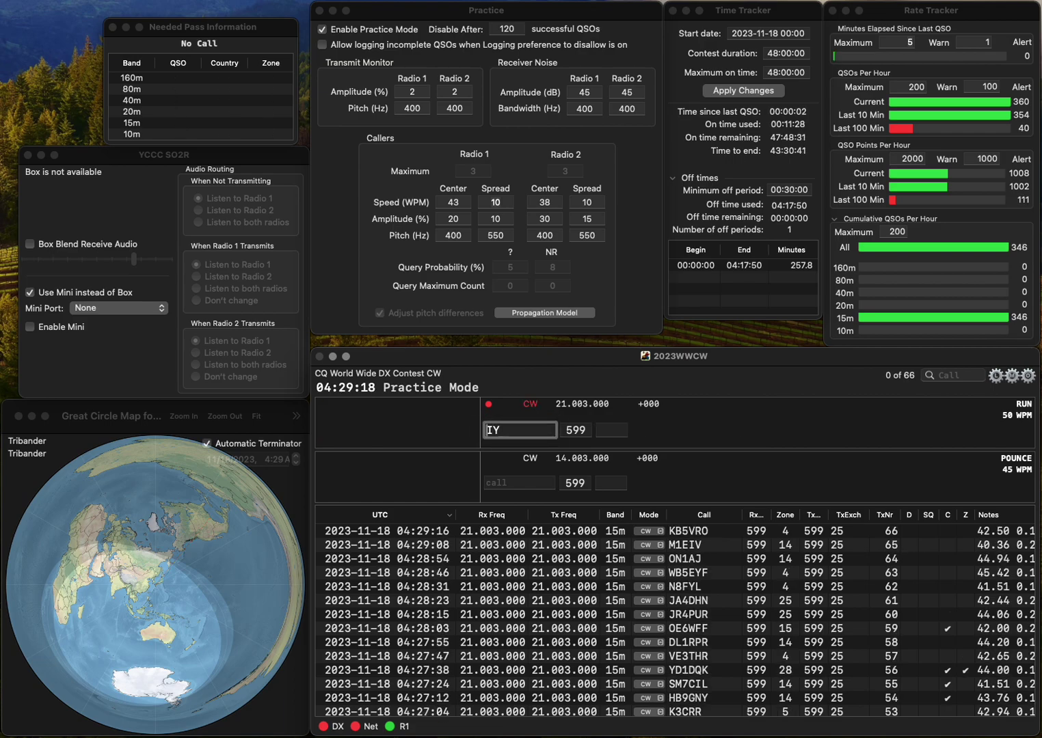
type("K")
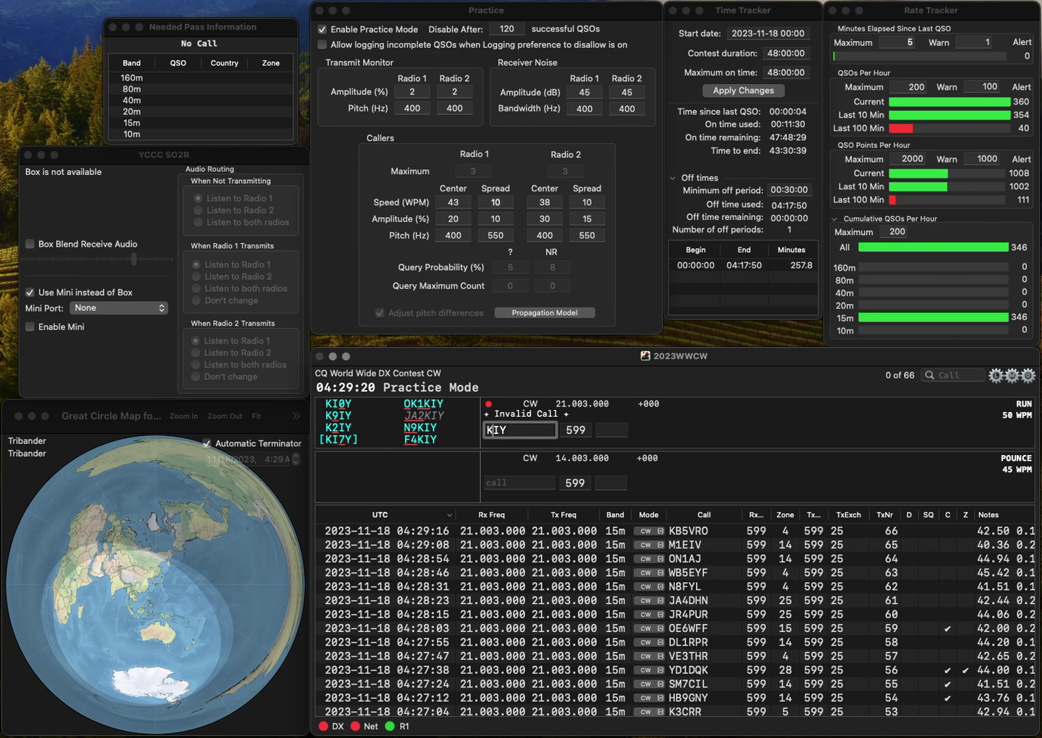
type("4S")
key("space")
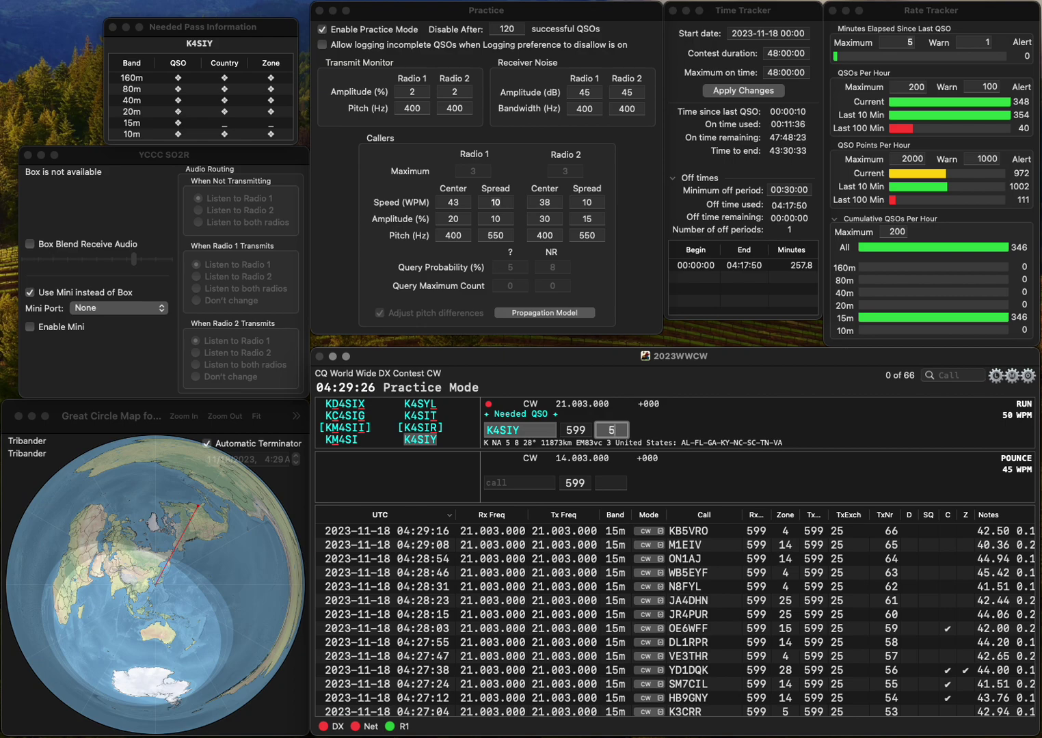
key("Return")
Enter the call W7CP on Radio 1 and log the contact with report 599 and zone 3.
type("W")
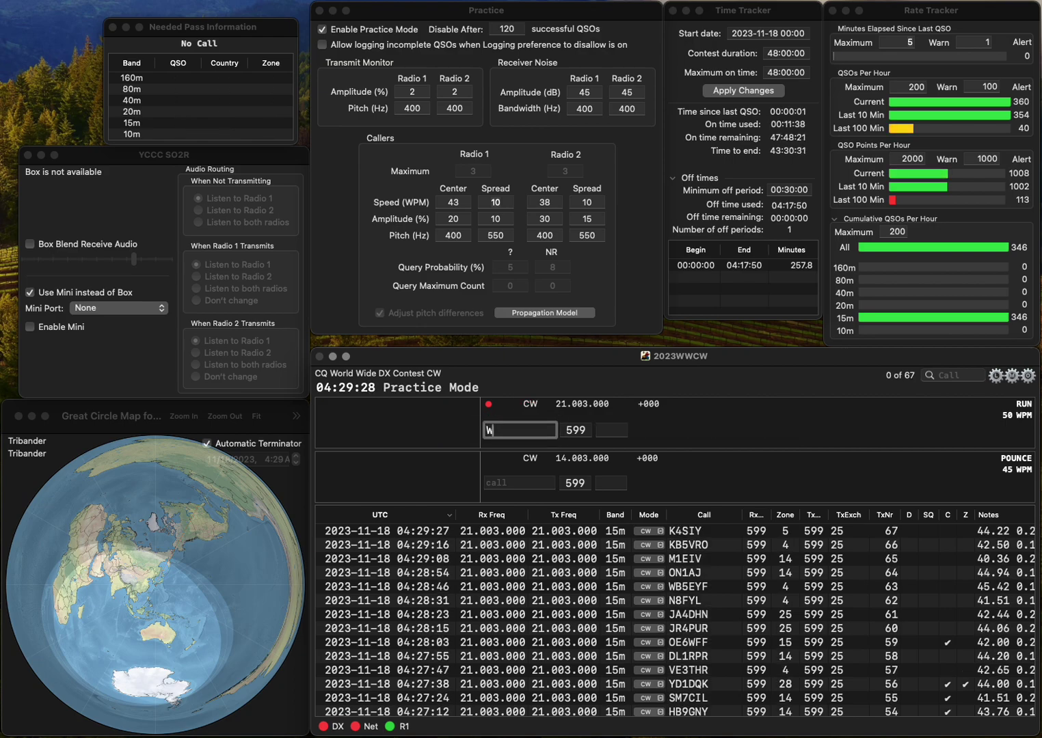
type("7CP")
key("space")
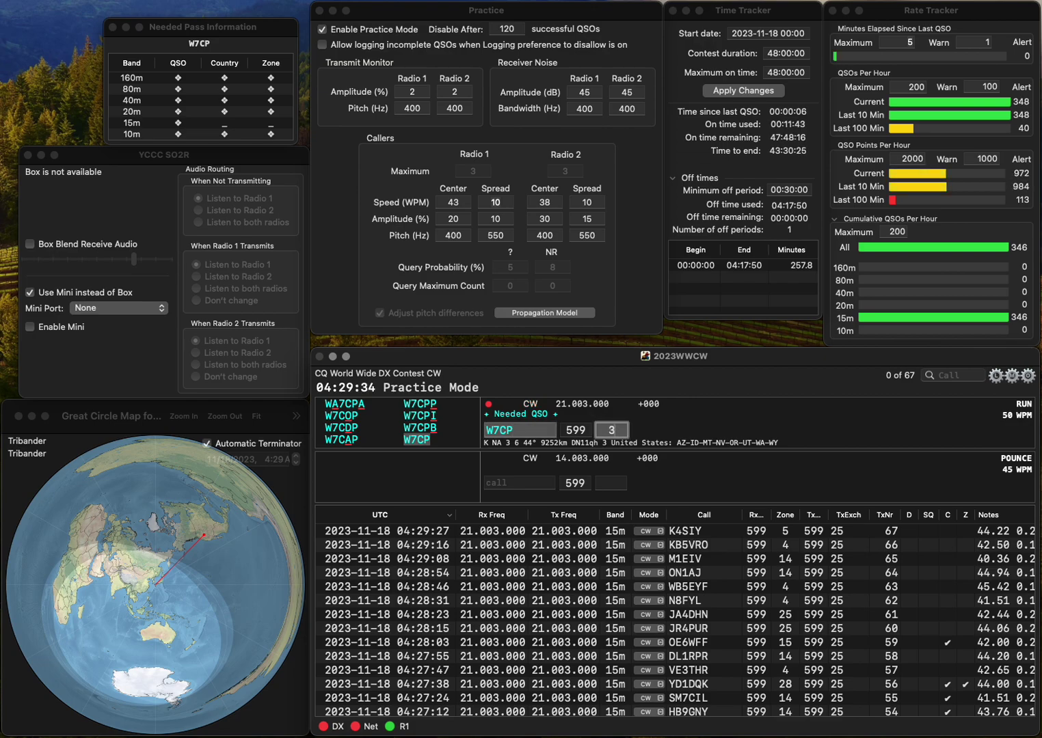
key("Return")
type("JL")
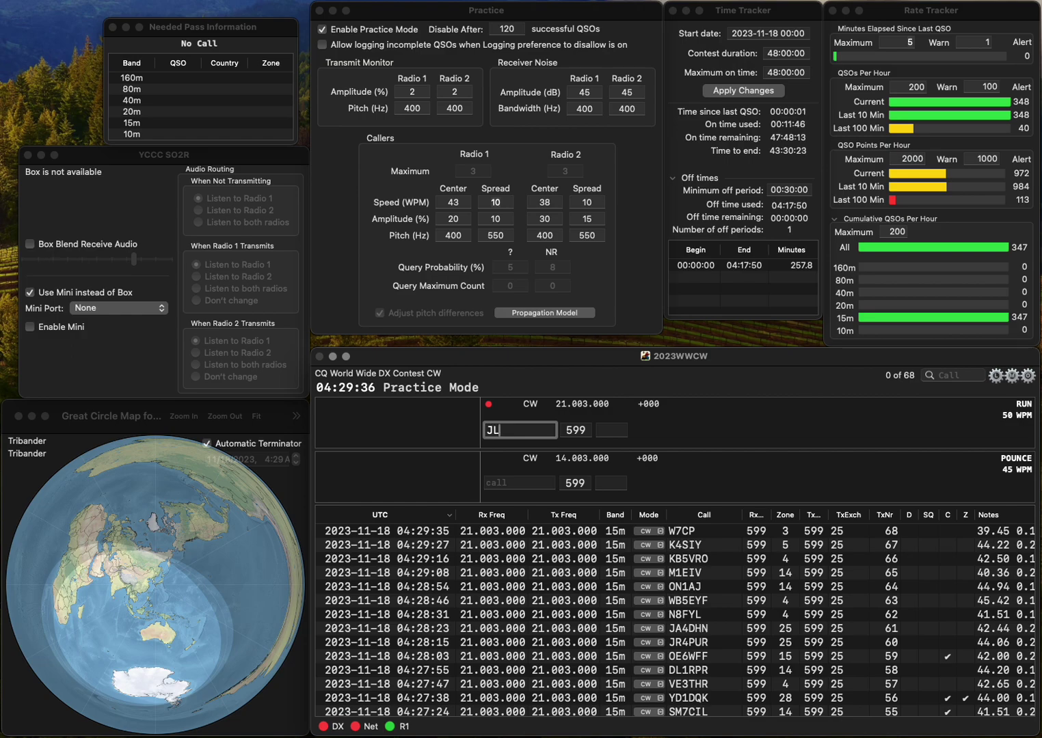
type("8TGJ")
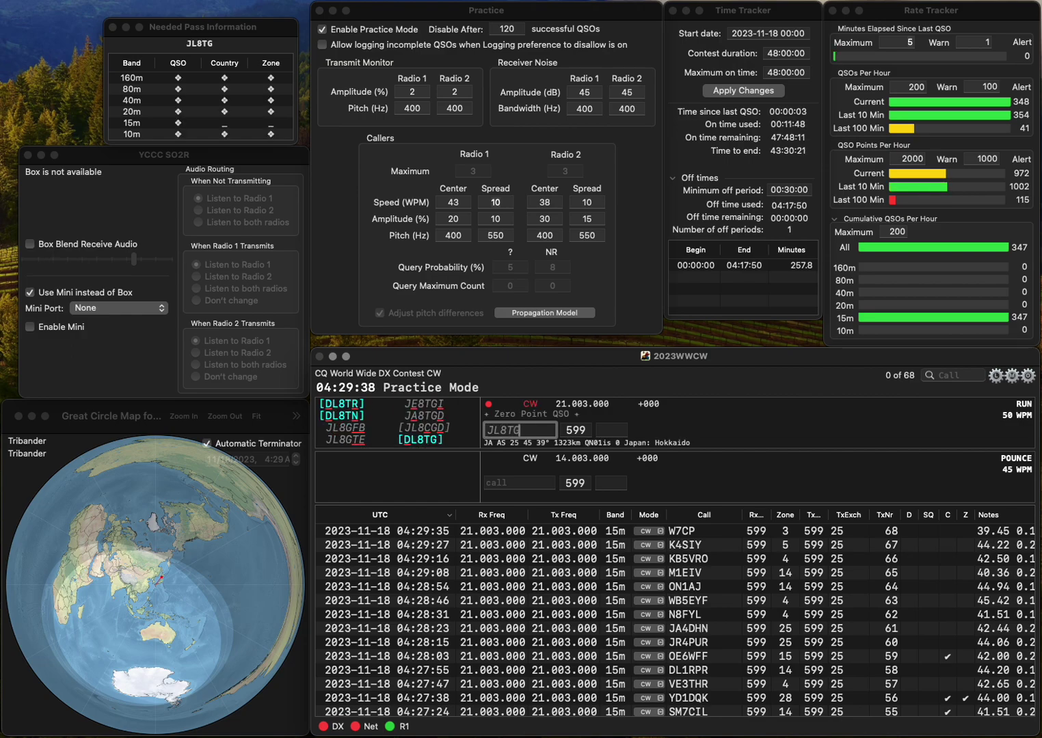
key("BackSpace")
key("BackSpace")
type("ZJ/3")
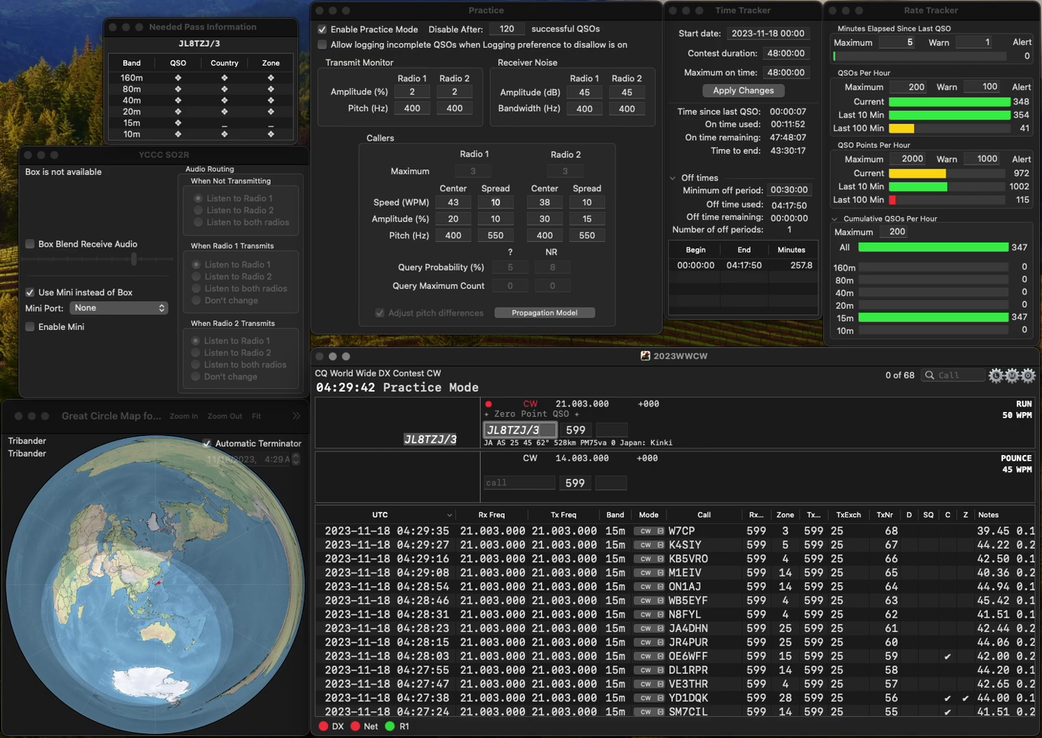
key("space")
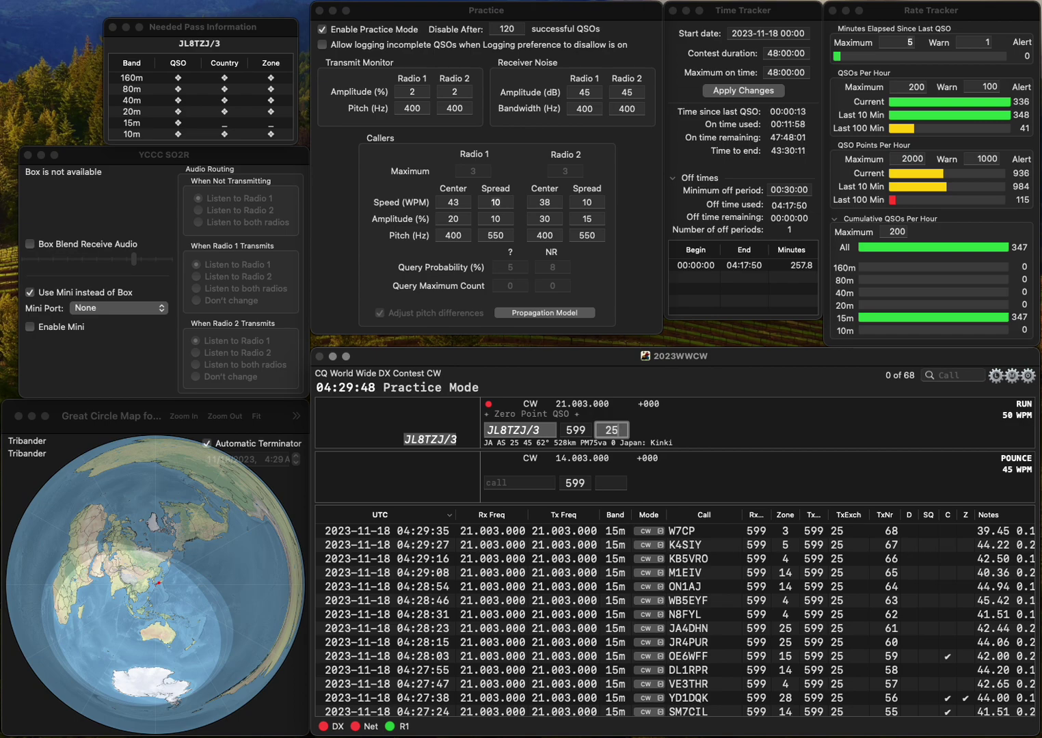
key("Return")
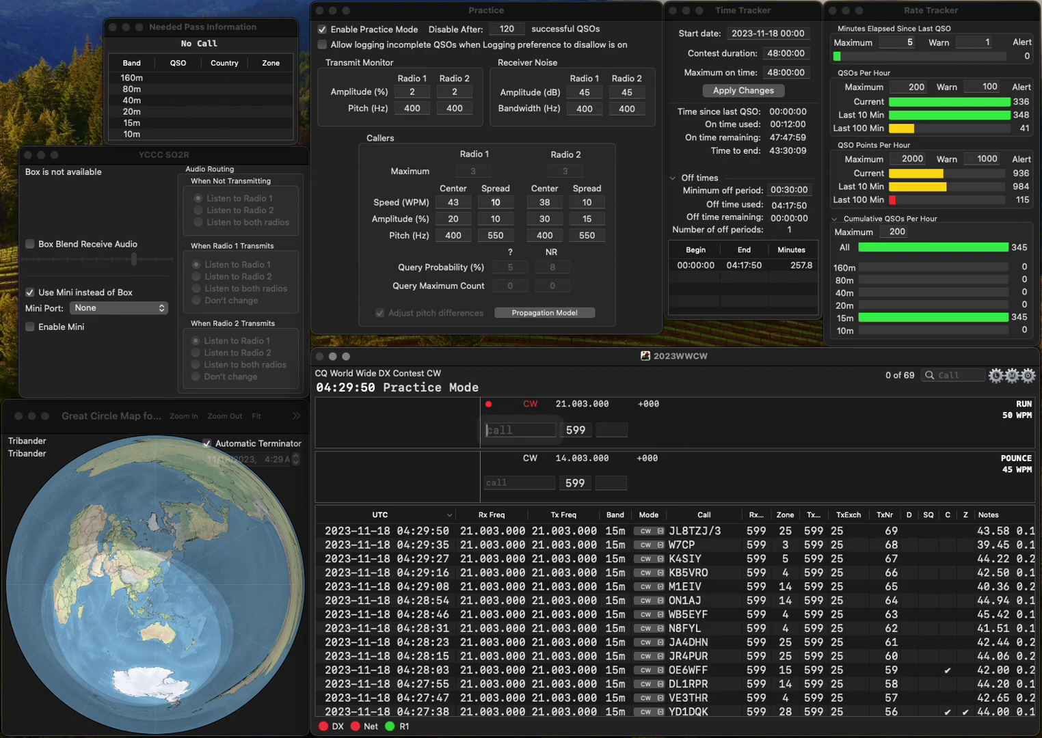
Enter the call PT2EM on Radio 1 and log the contact with report 599 and zone 11.
type("PT2T")
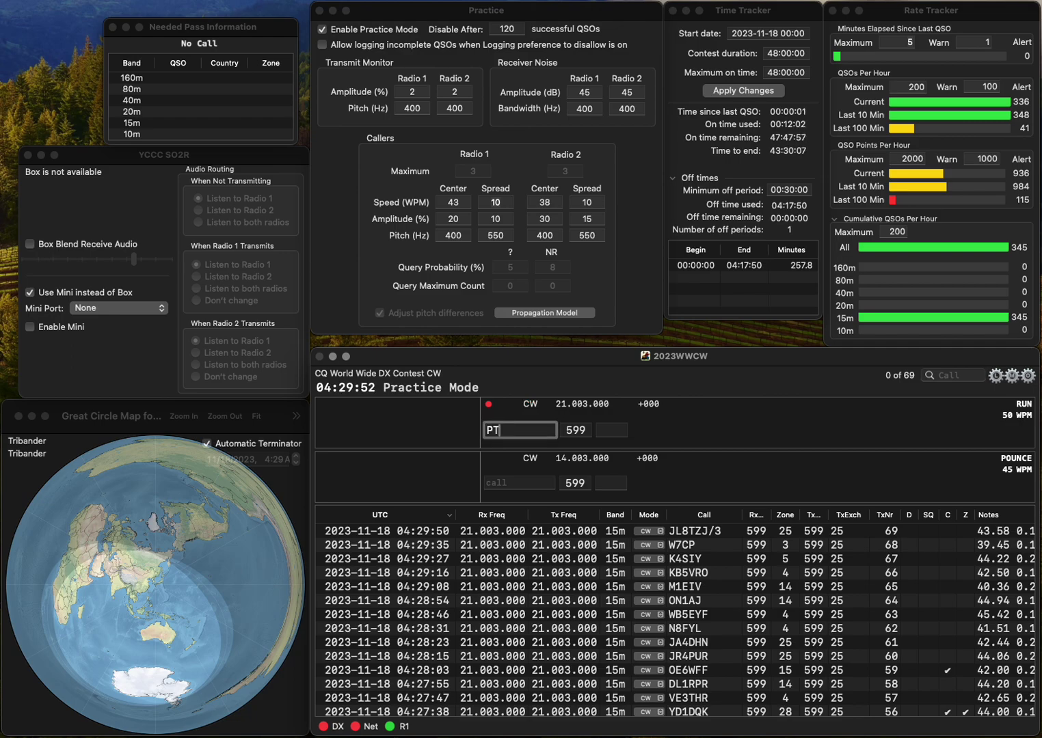
key("BackSpace")
type("EM")
key("space")
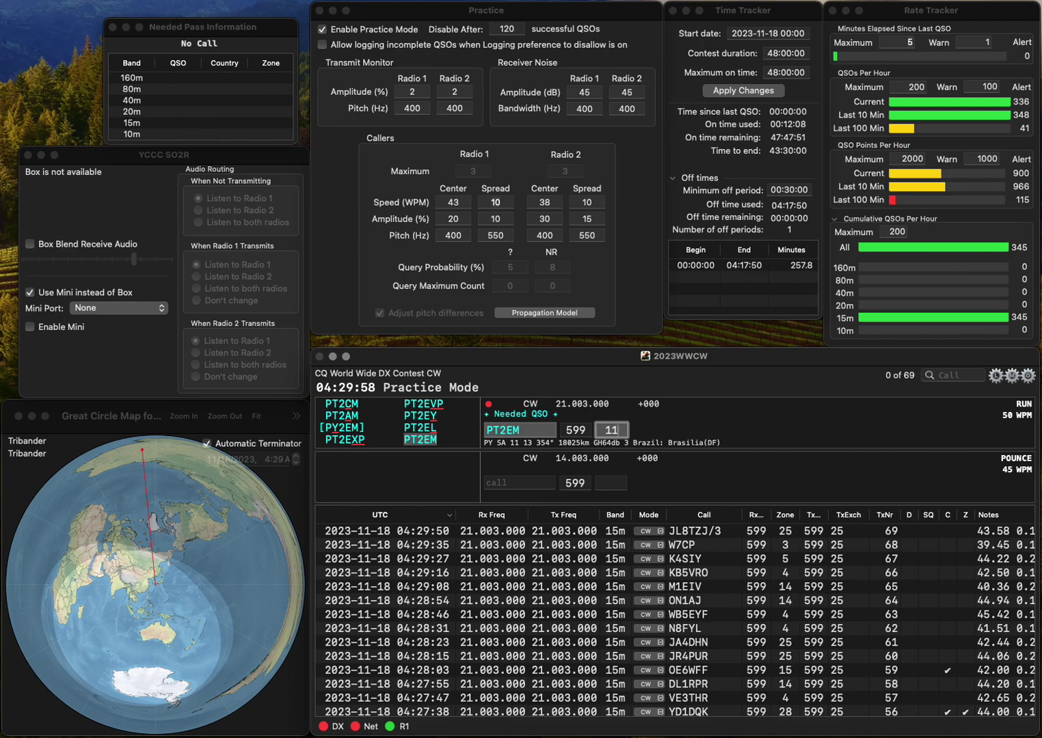
key("Return")
type("K")
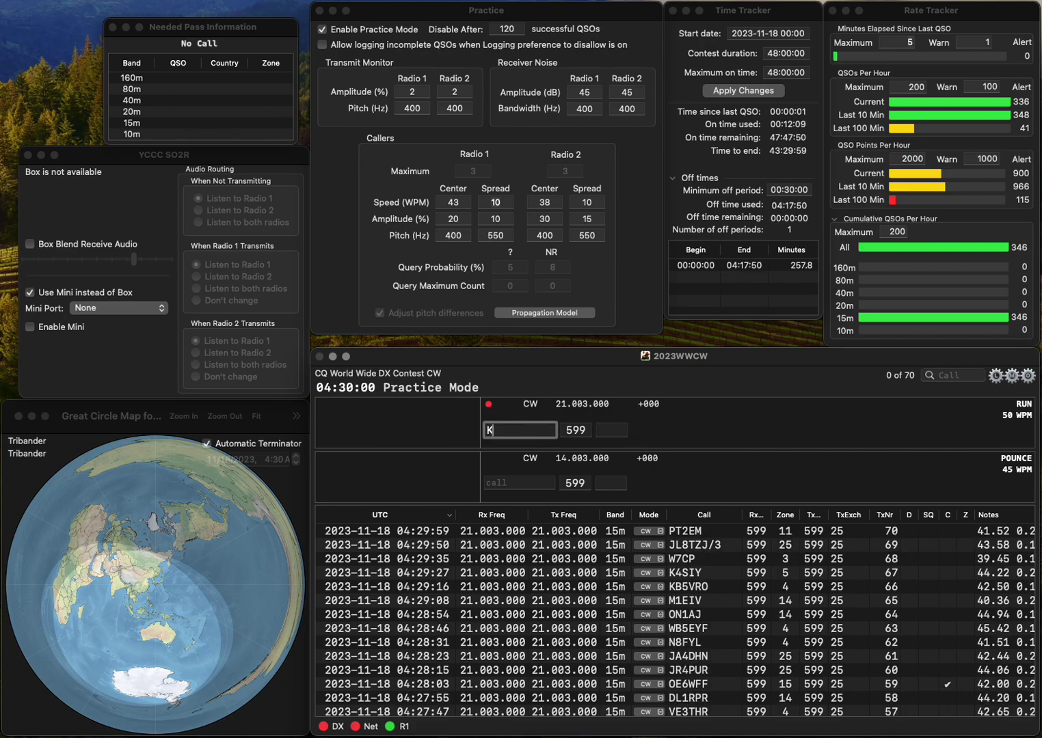
type("C8MLB")
key("Return")
type("4")
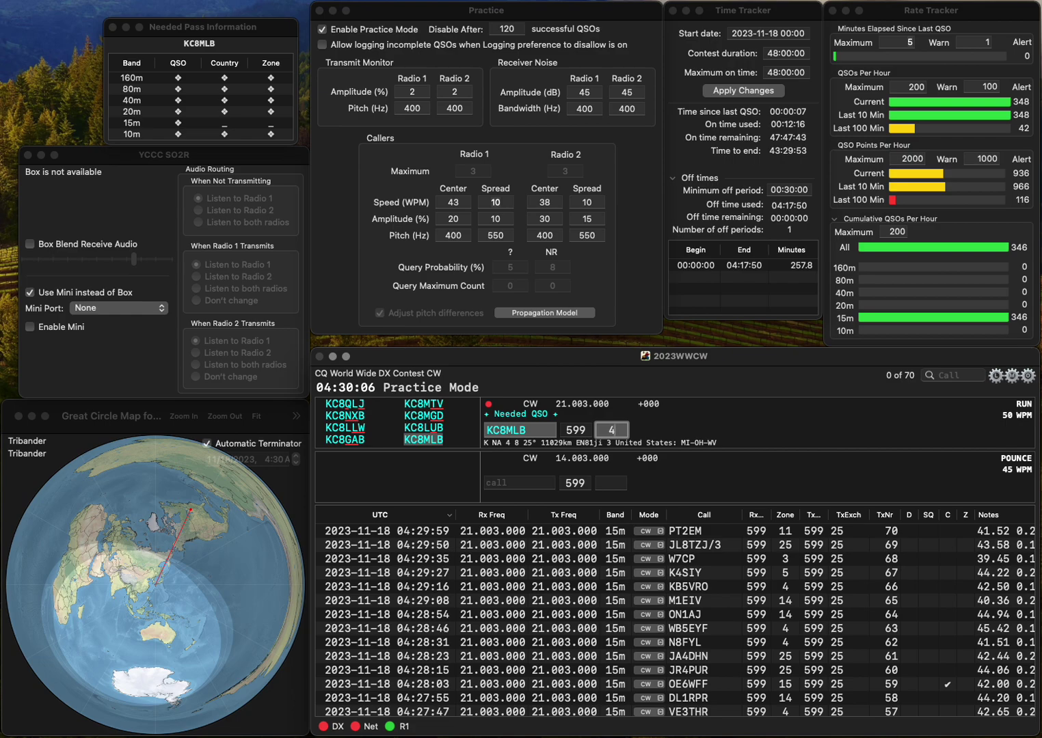
key("Return")
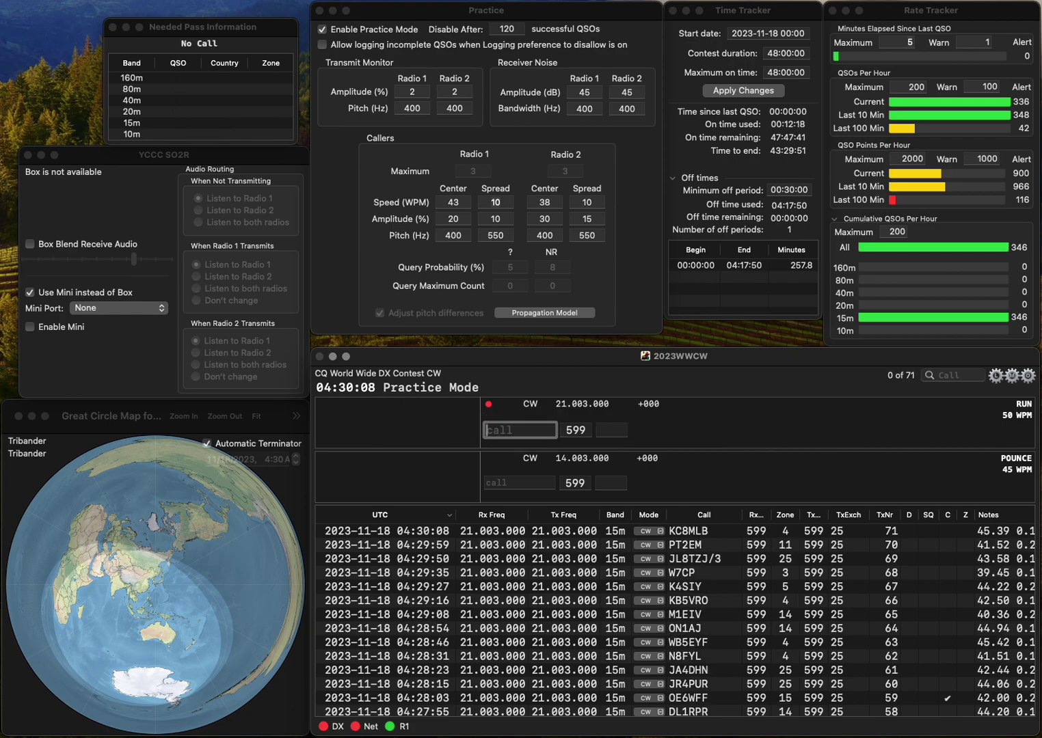
Enter the call S57RT on Radio 1 and log the contact with report 599 and zone 15.
type("S")
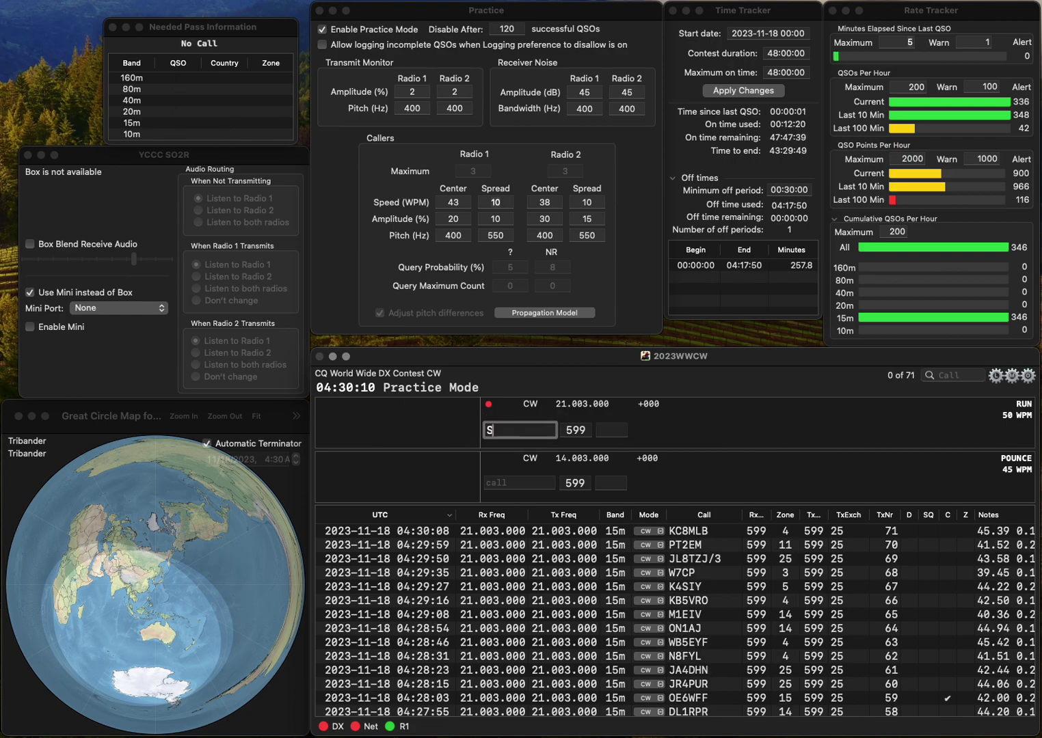
type("57RT")
key("space")
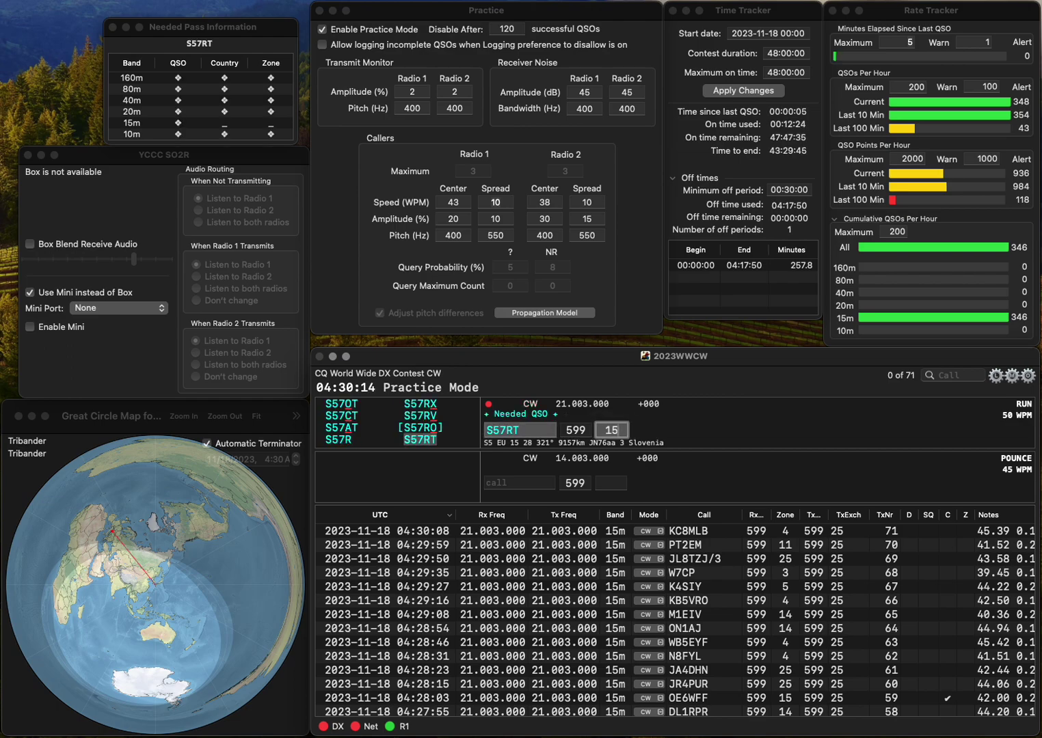
key("Return")
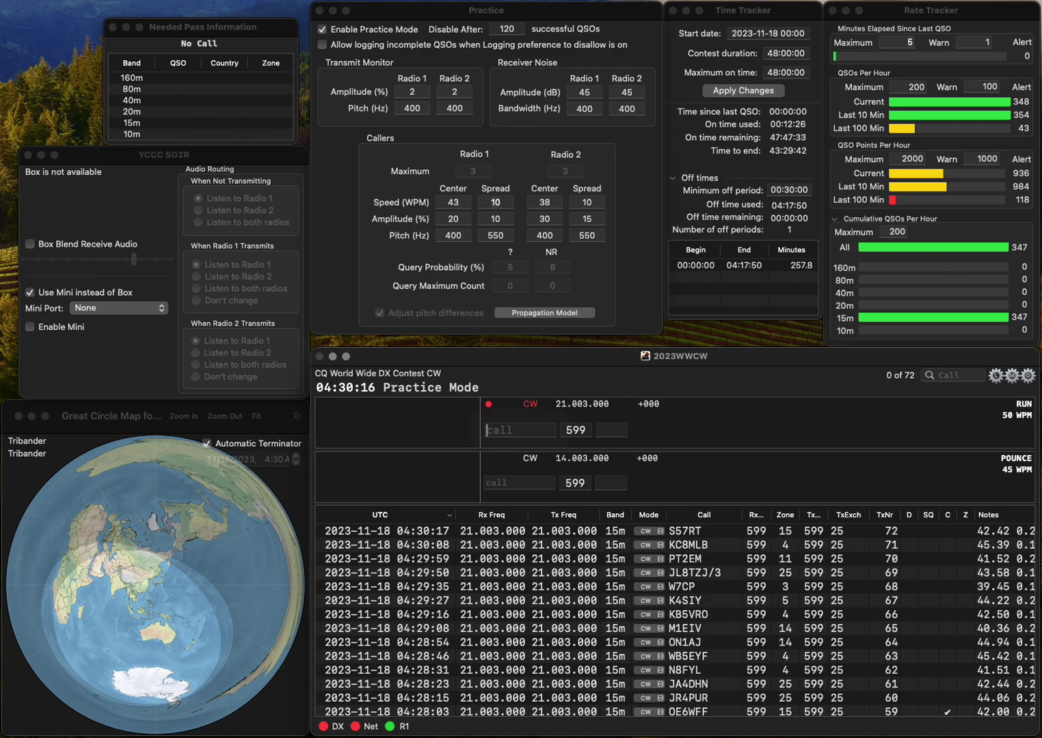
type("N5NN")
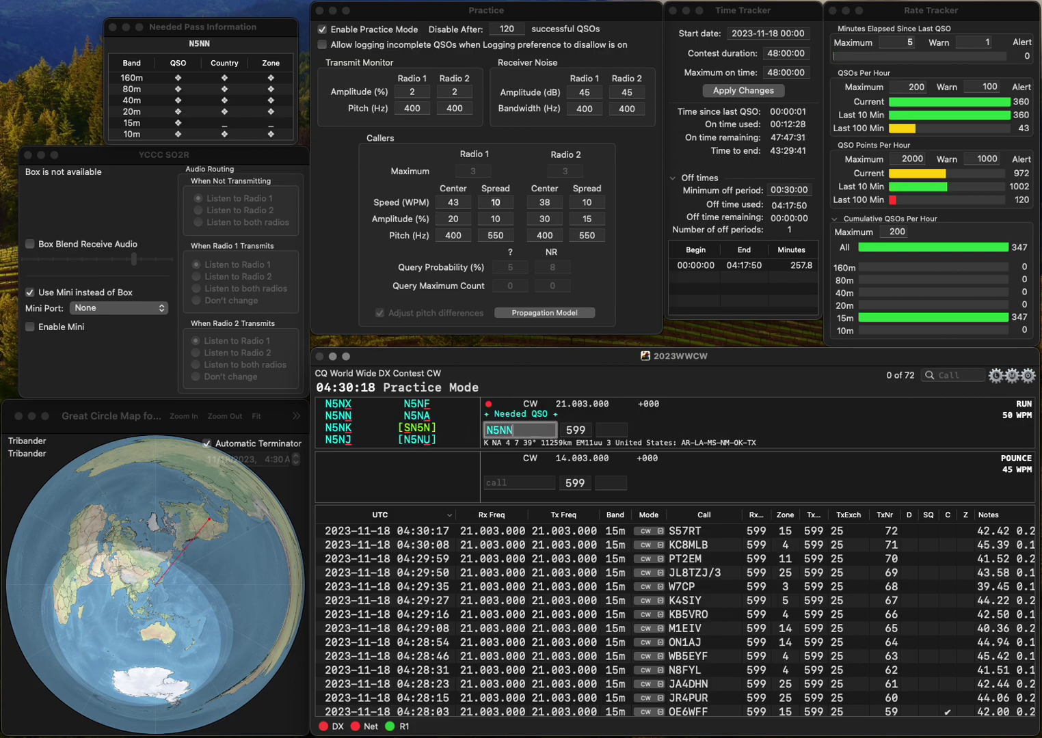
key("space")
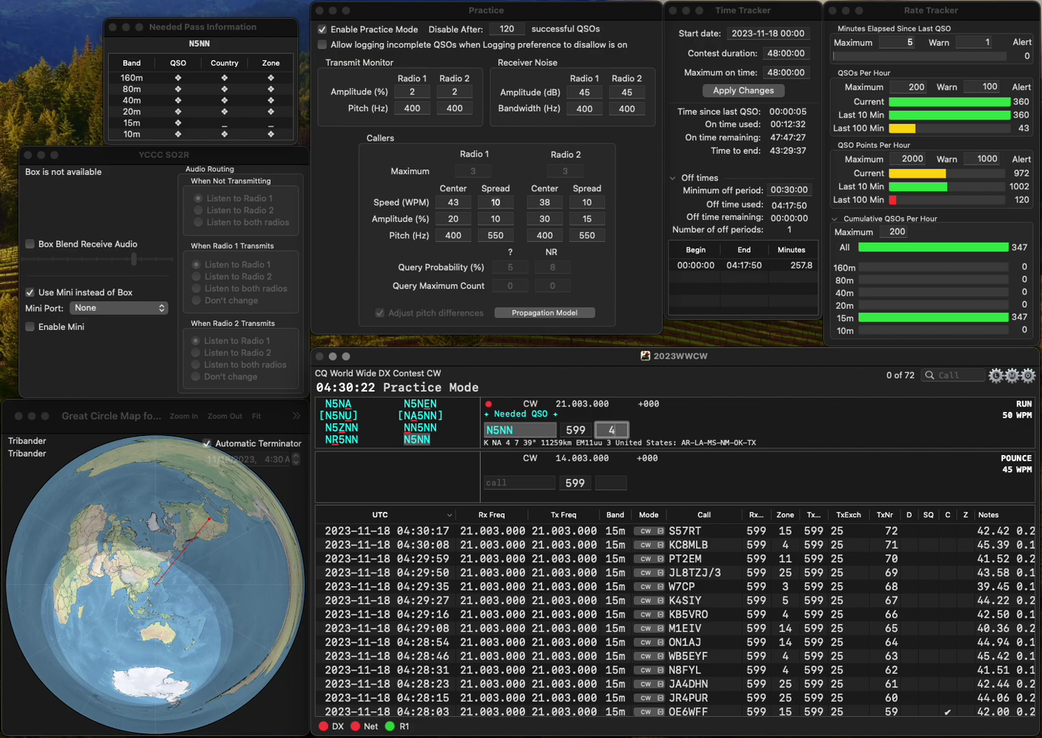
key("Return")
type("NAU")
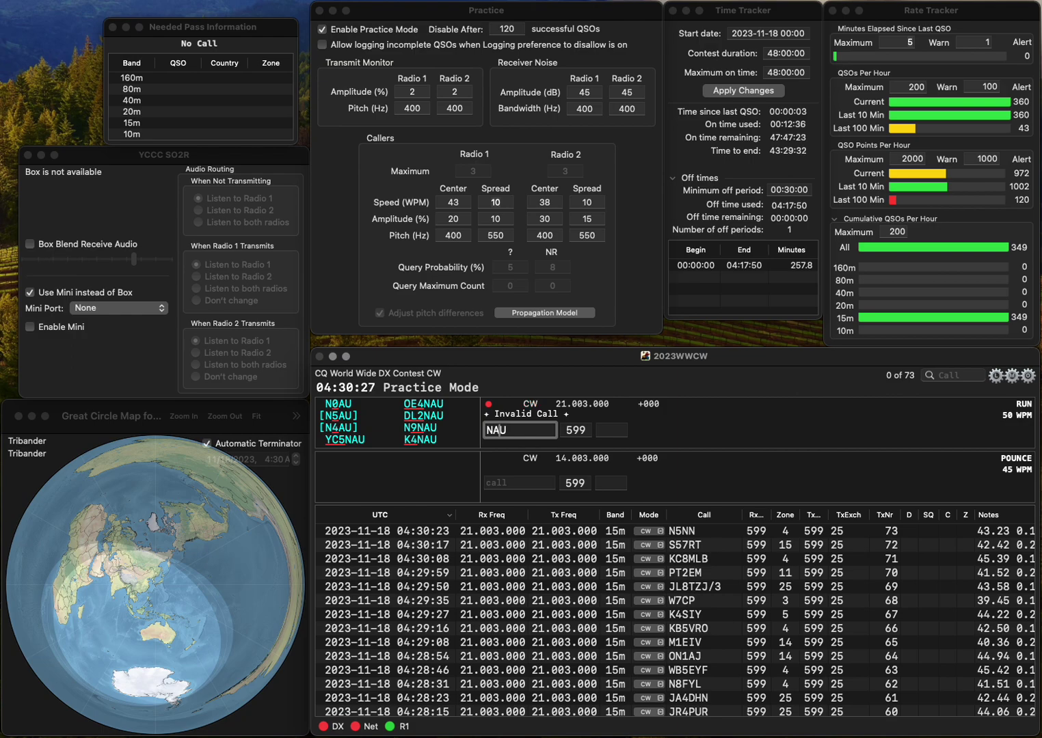
key("BackSpace")
key("BackSpace")
type("U4U")
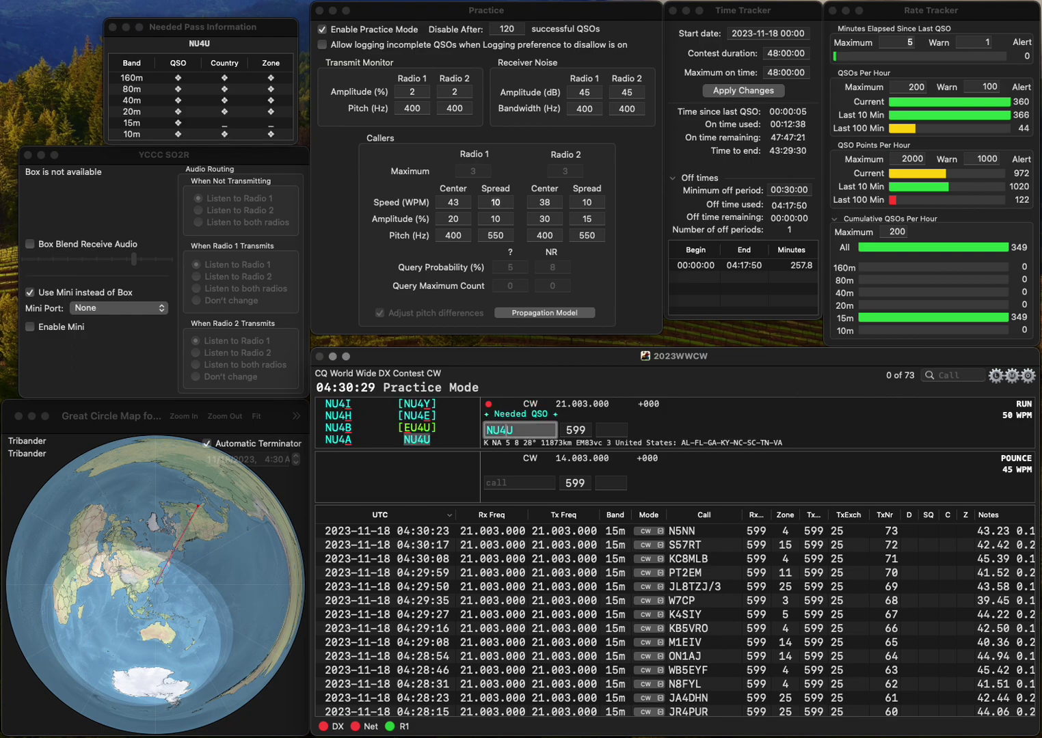
key("space")
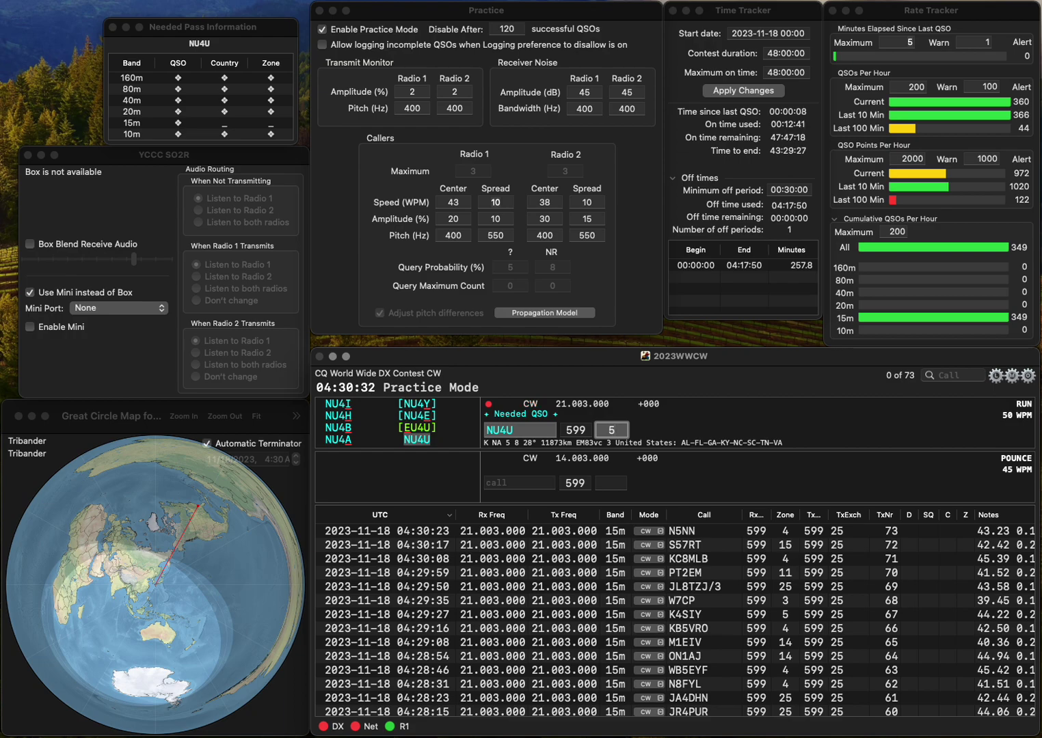
key("Return")
Enter the partial call PXP, complete it to PX5P, and log the contact with report 599 and zone 11.
type("PXP")
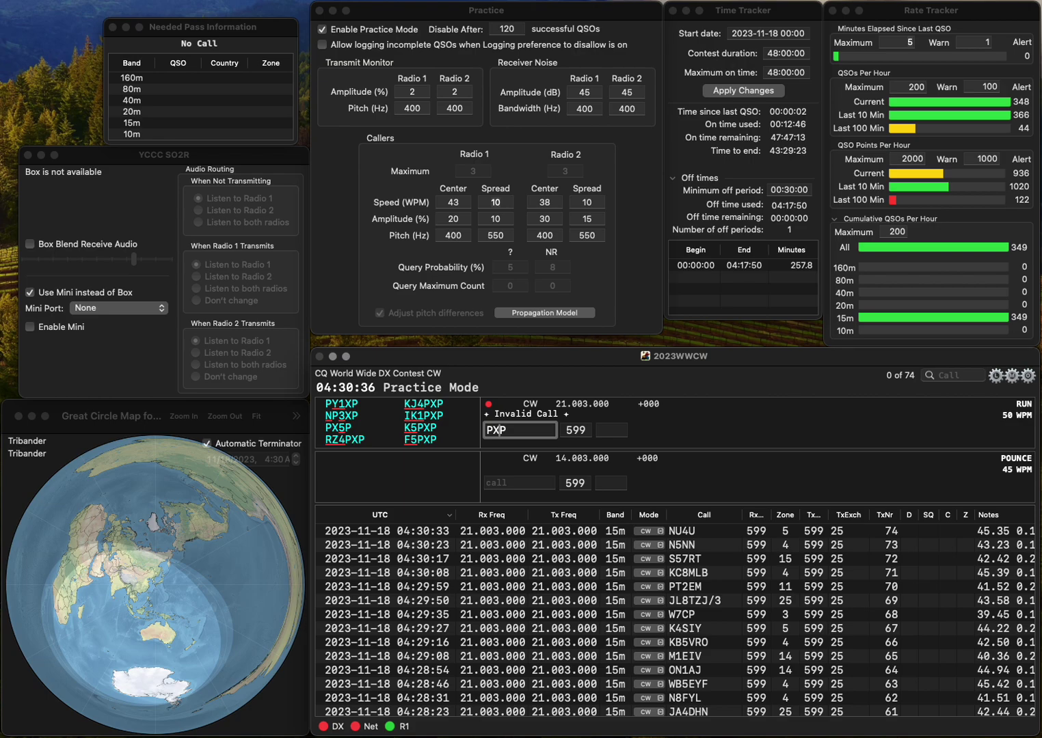
type("5")
key("space")
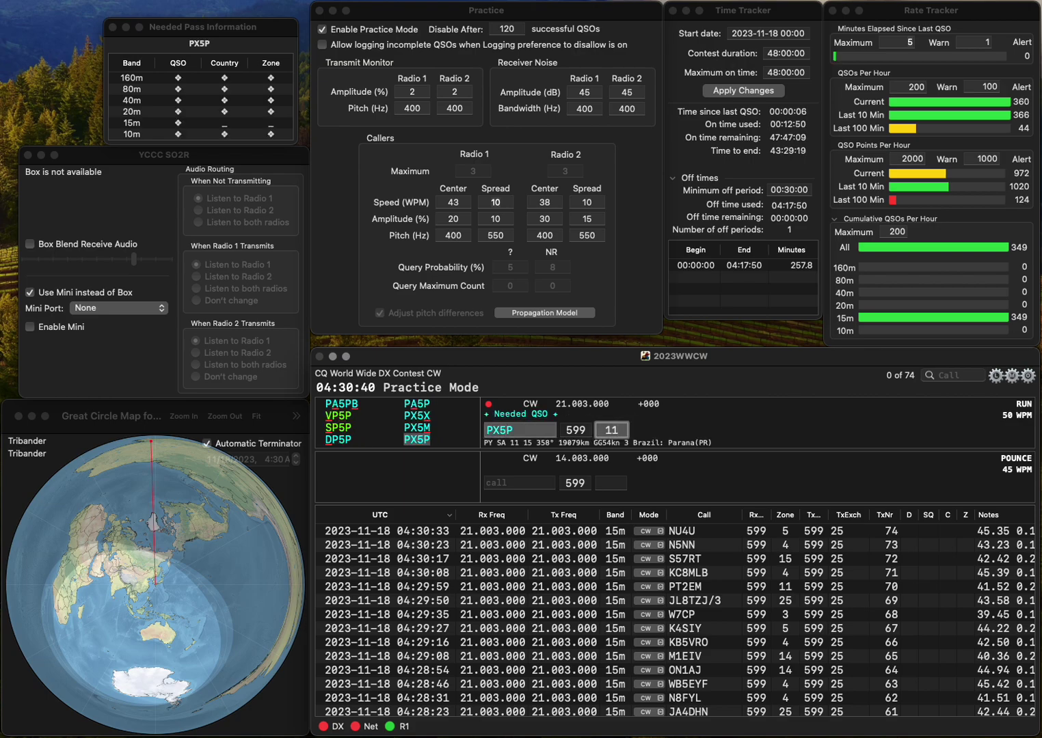
key("Return")
type("ON")
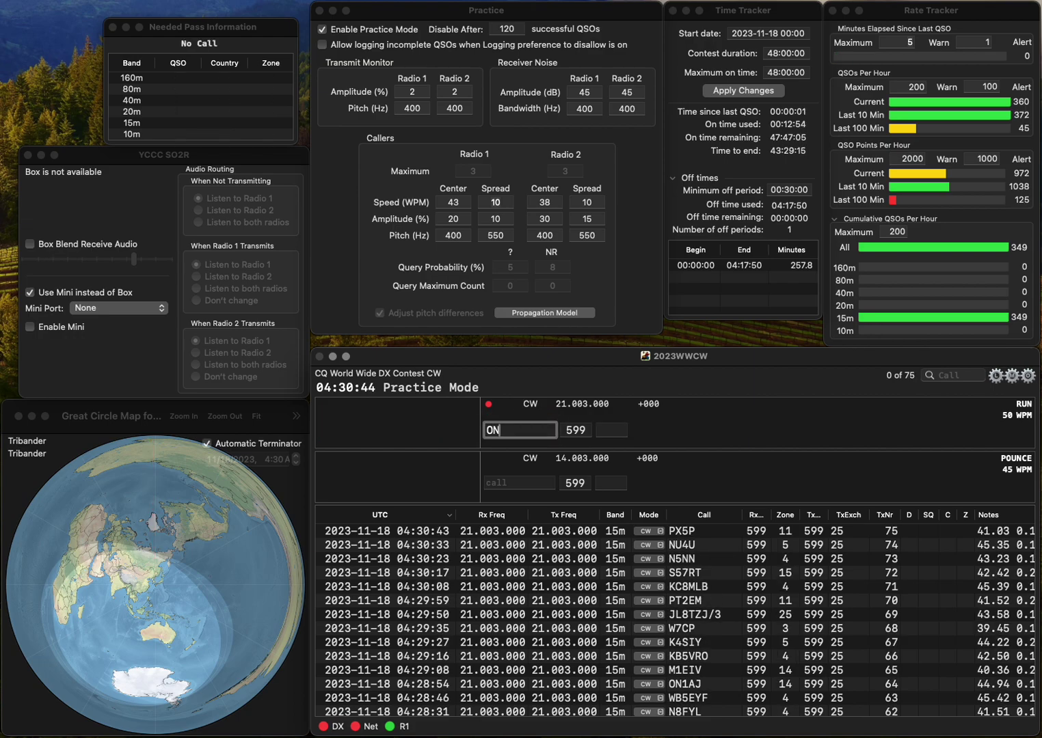
type("4CRD/")
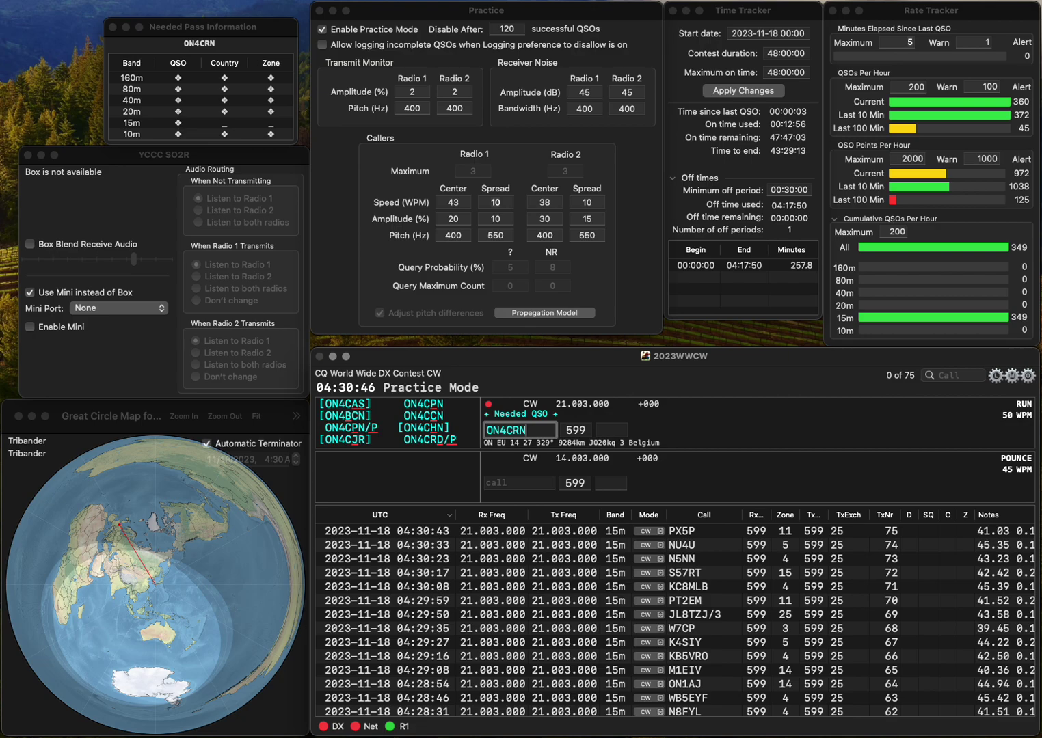
type("P")
key("space")
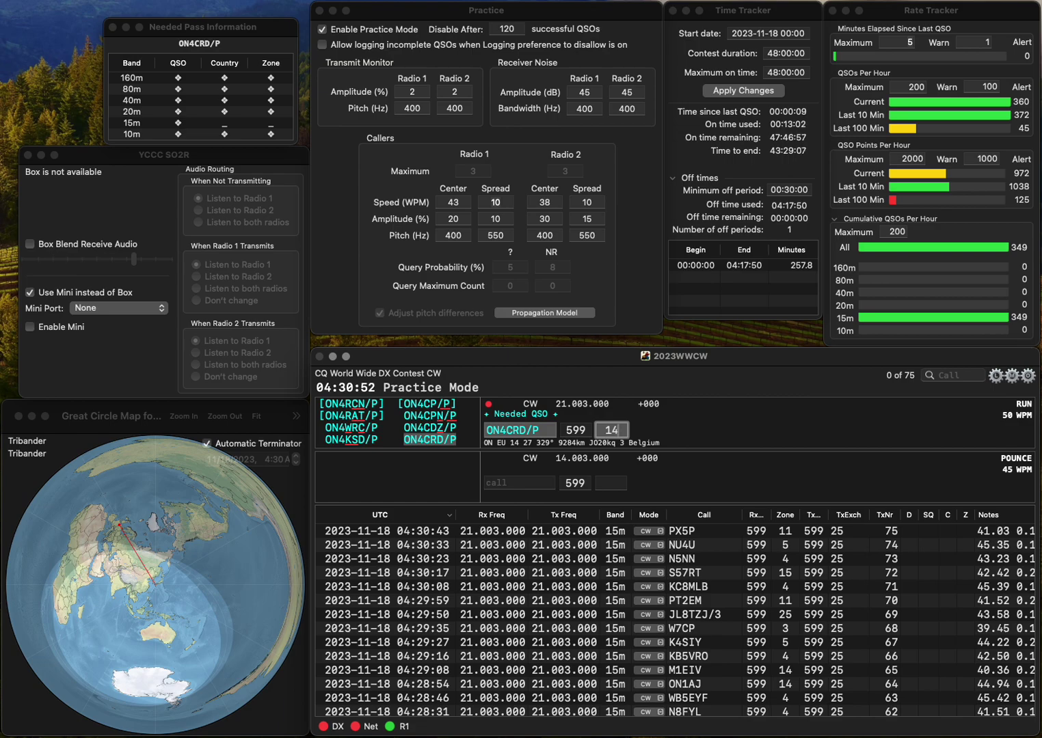
key("Return")
type("KY7L")
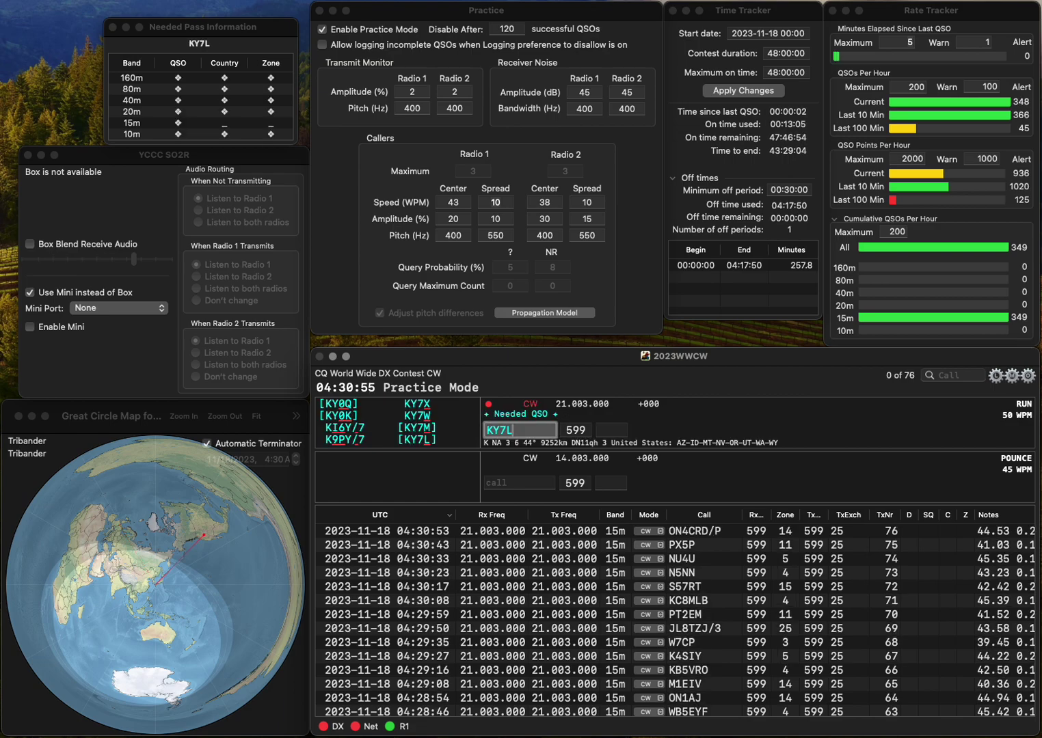
key("Return")
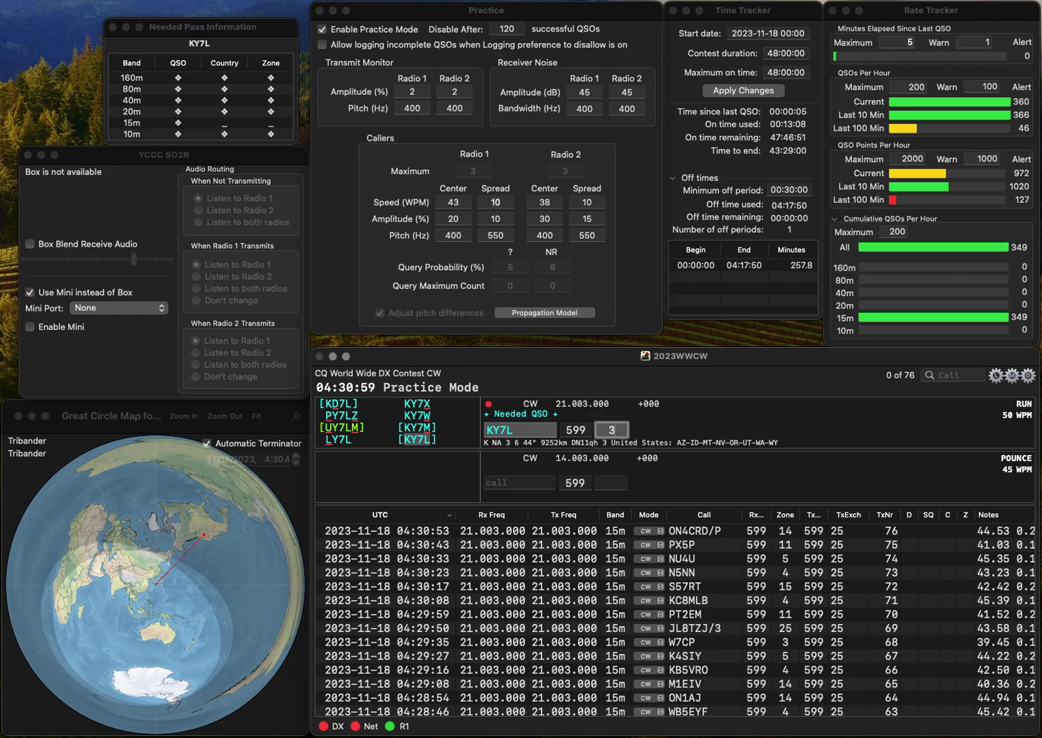
key("Return")
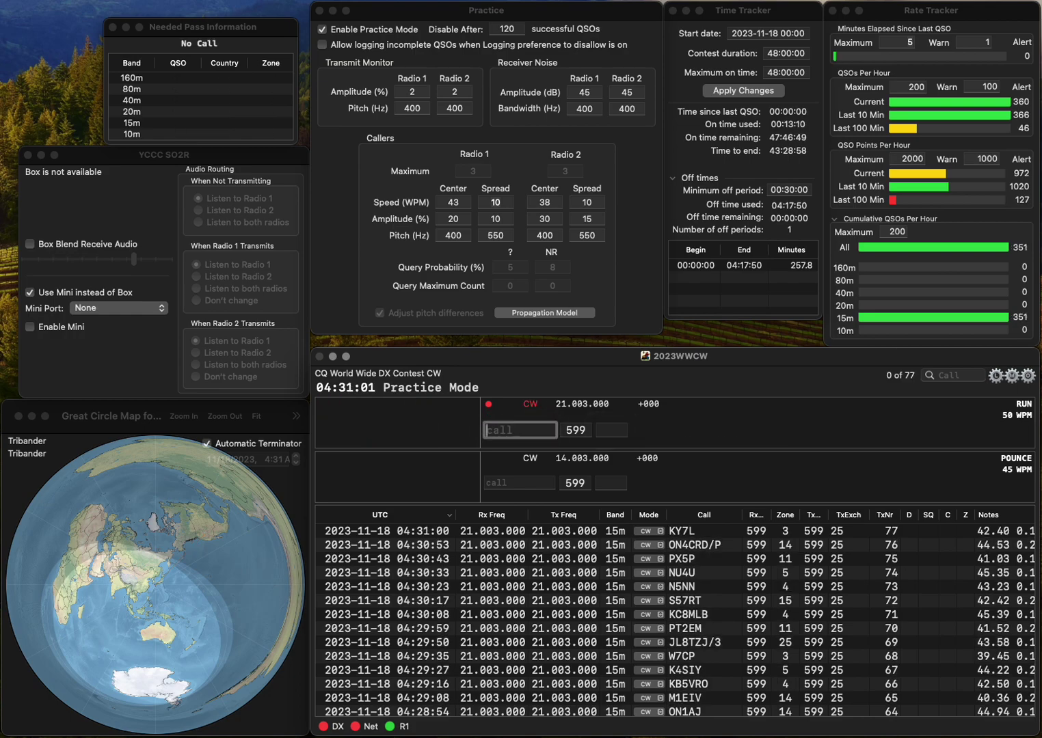
Enter the call EA4GLA on Radio 1 and log the contact with report 599 and zone 14.
type("EA4GLA")
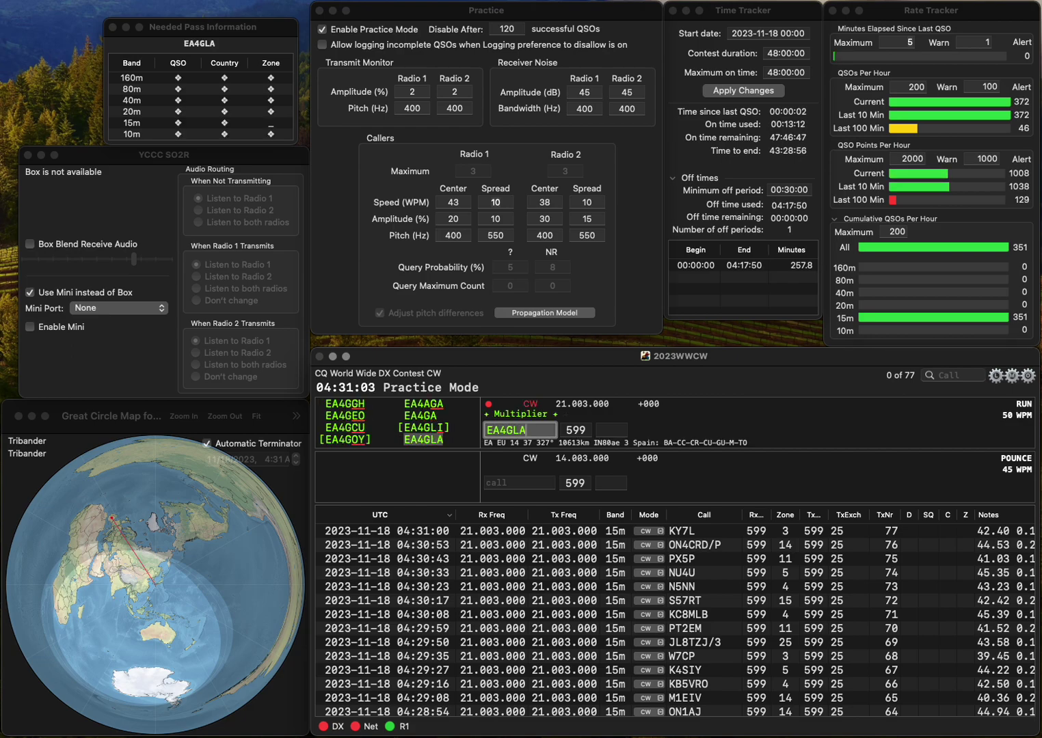
key("Return")
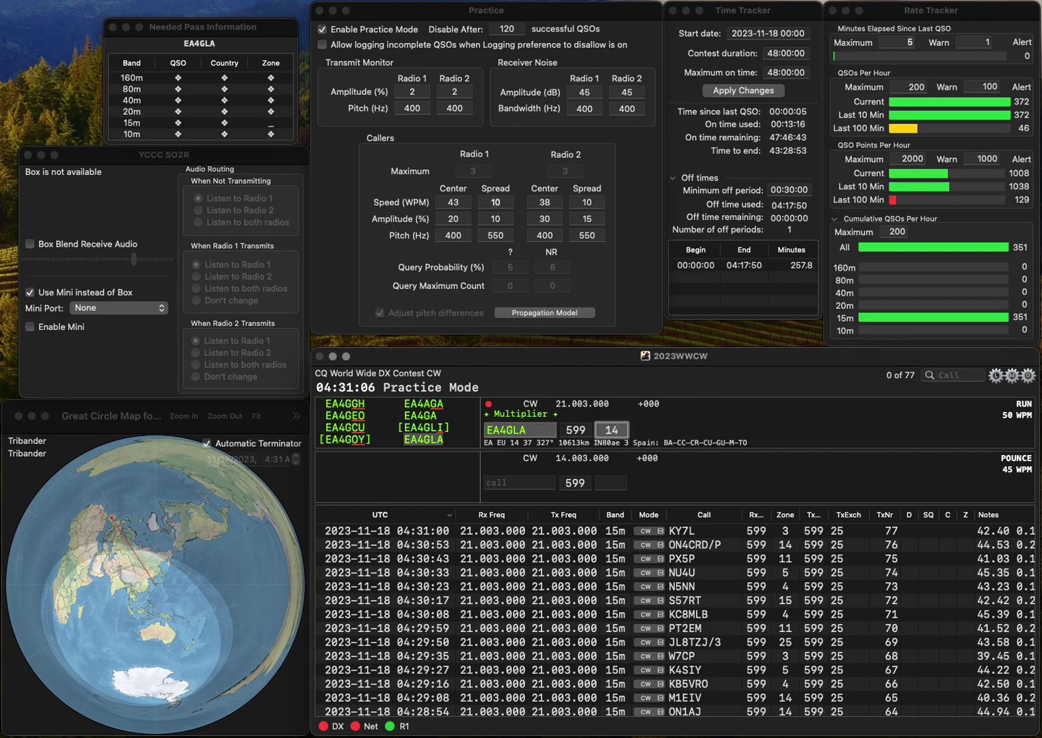
key("Return")
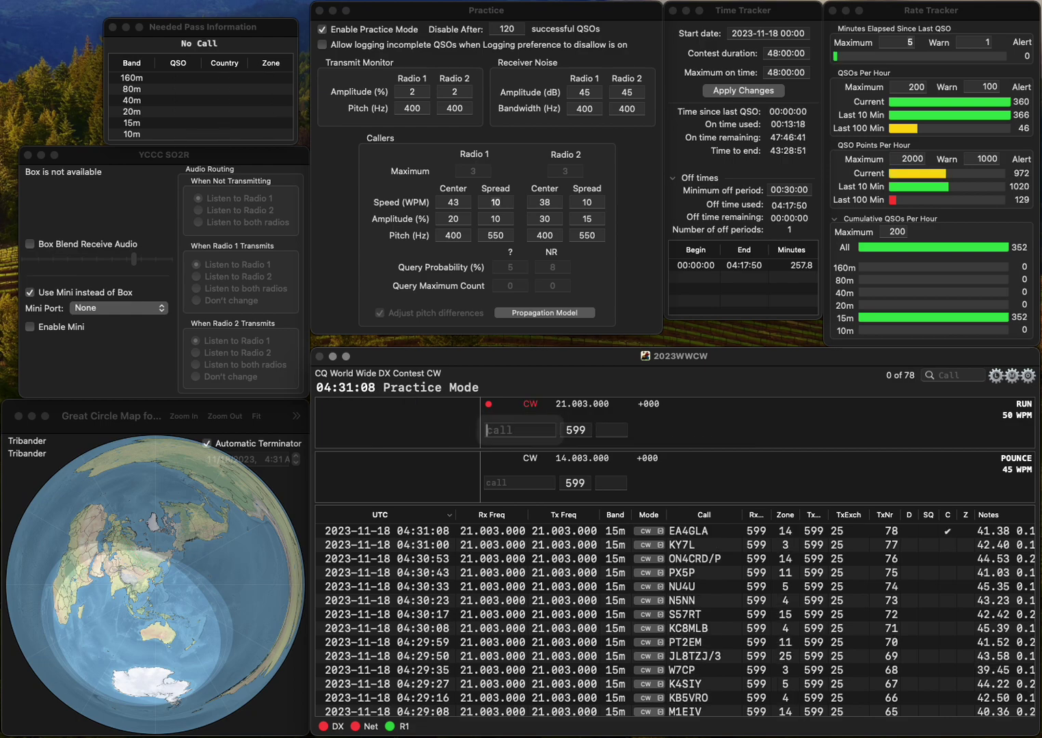
type("NKTO")
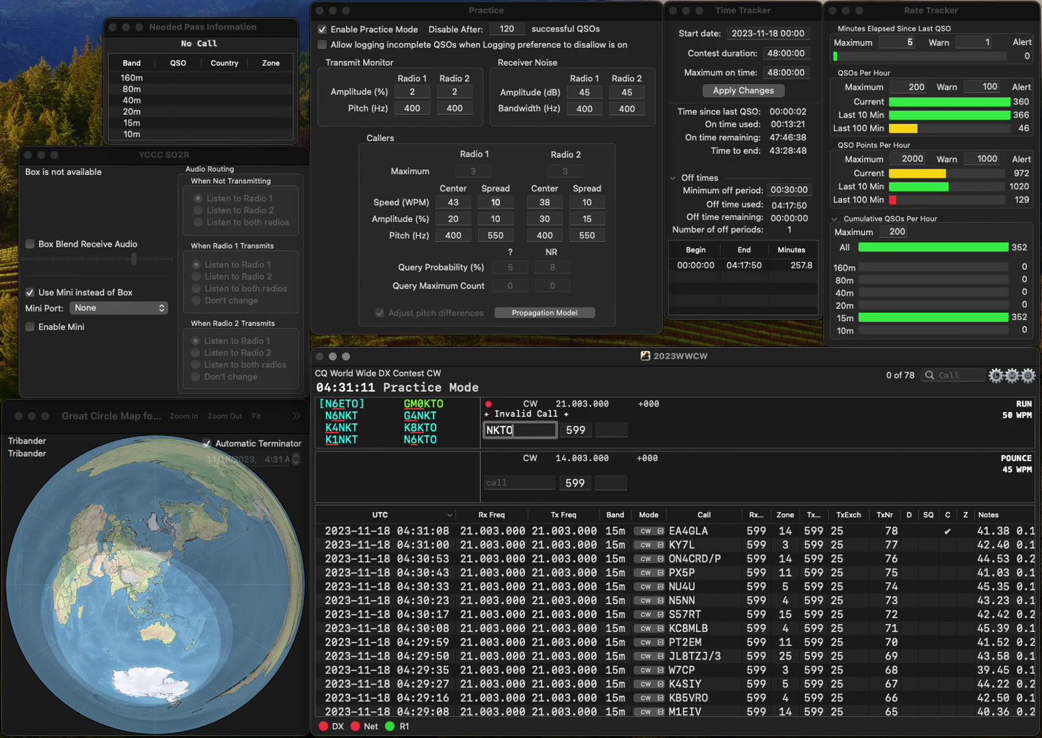
key("Return")
left_click(491, 429)
type("6")
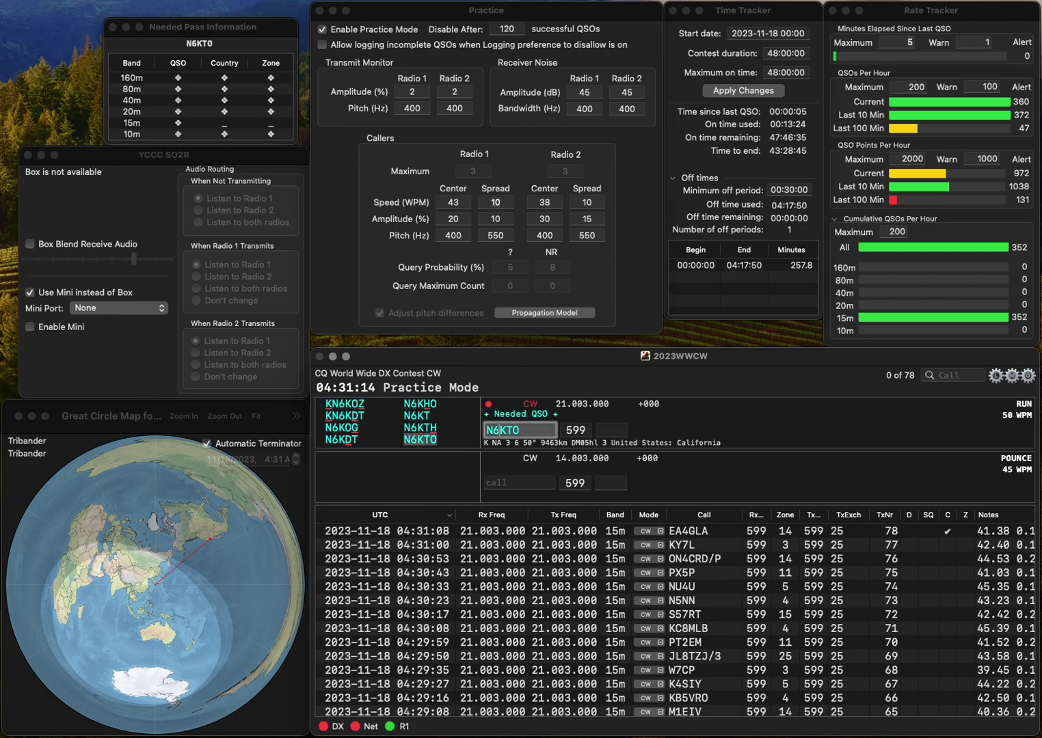
key("space")
type("3")
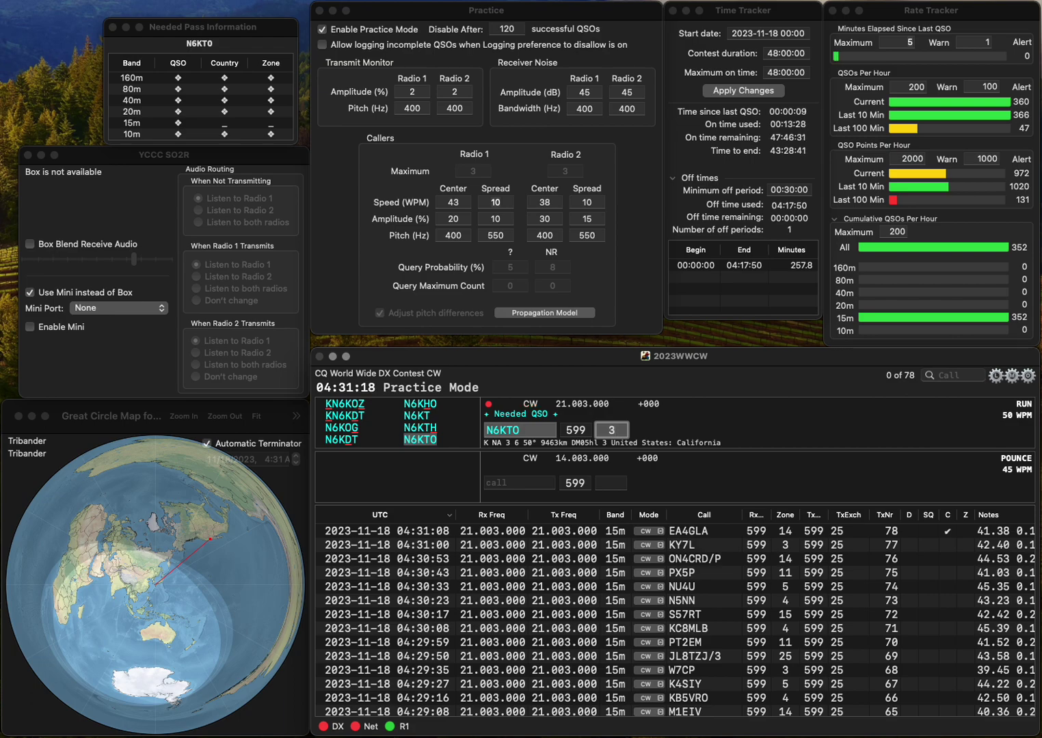
key("Return")
type("KD2CR")
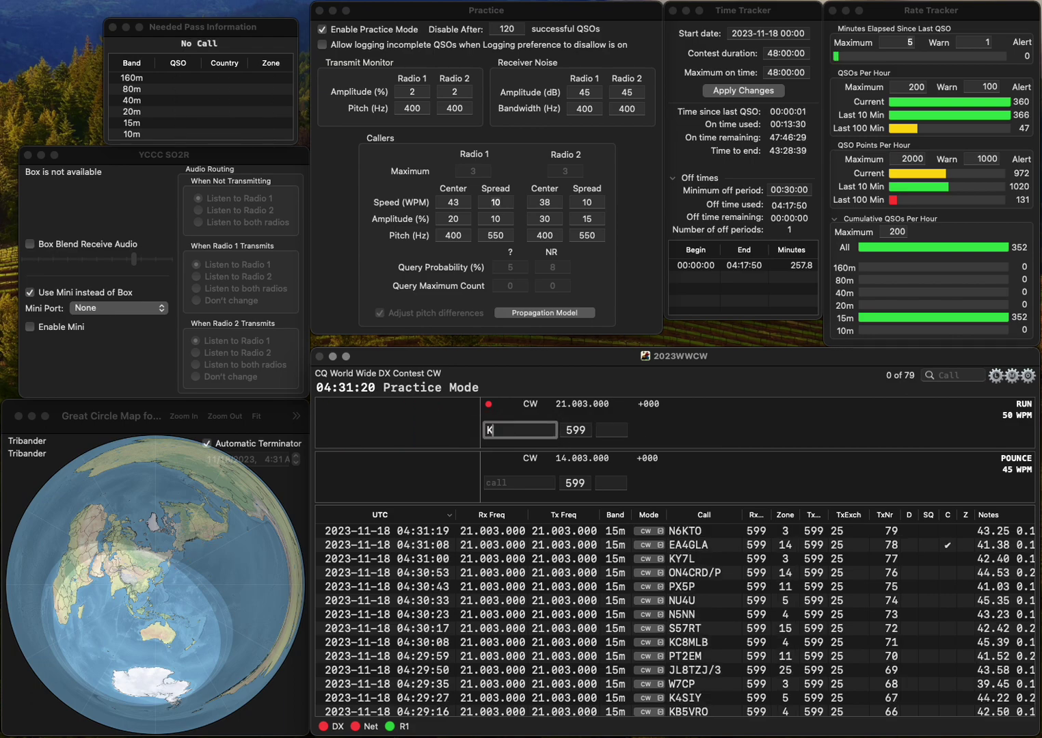
key("Left")
key("Left")
key("BackSpace")
type("3")
key("space")
type("5")
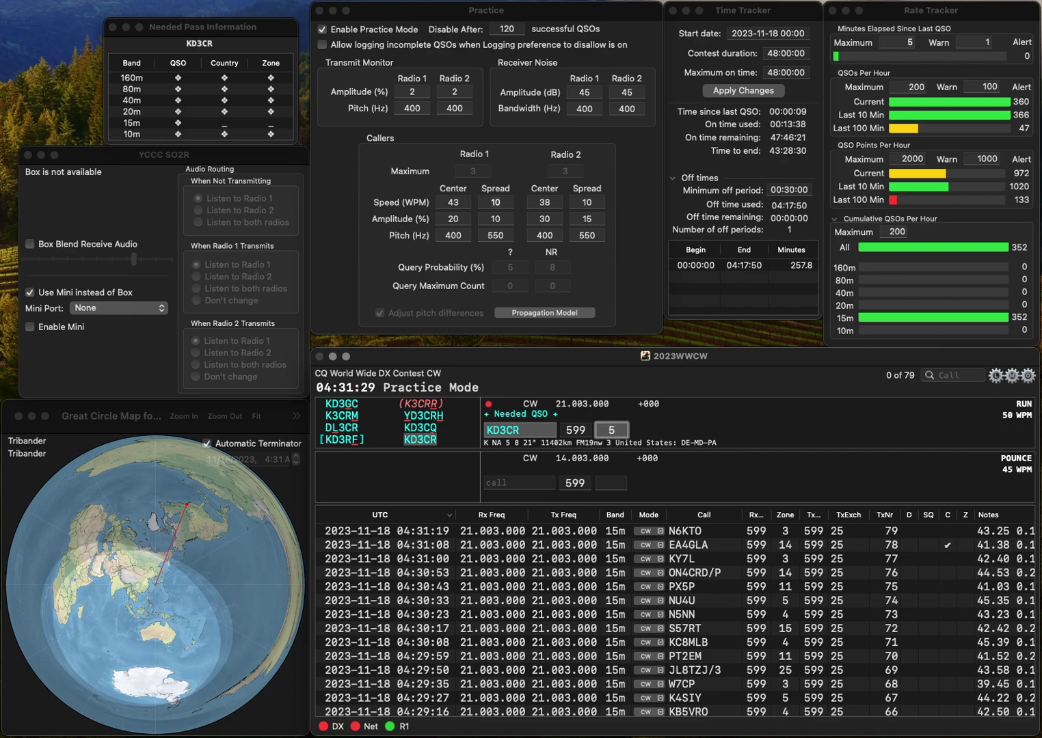
key("Return")
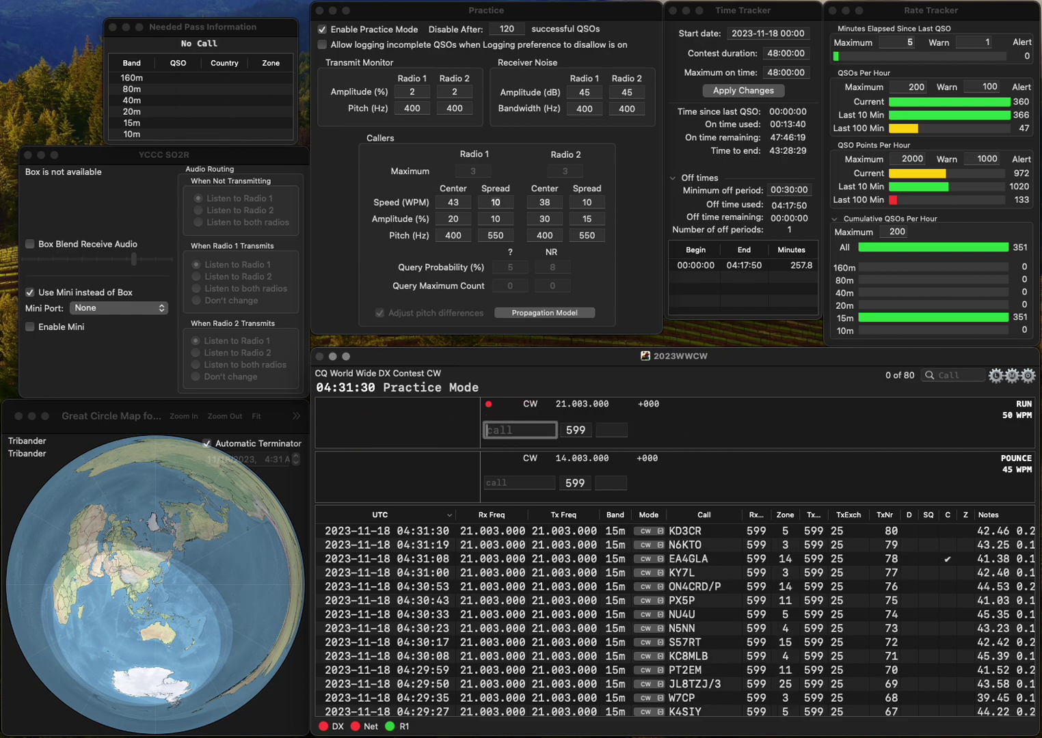
Enter the call ON4KSD/P on Radio 1 and log the contact with report 599 and zone 14.
type("ON4KS")
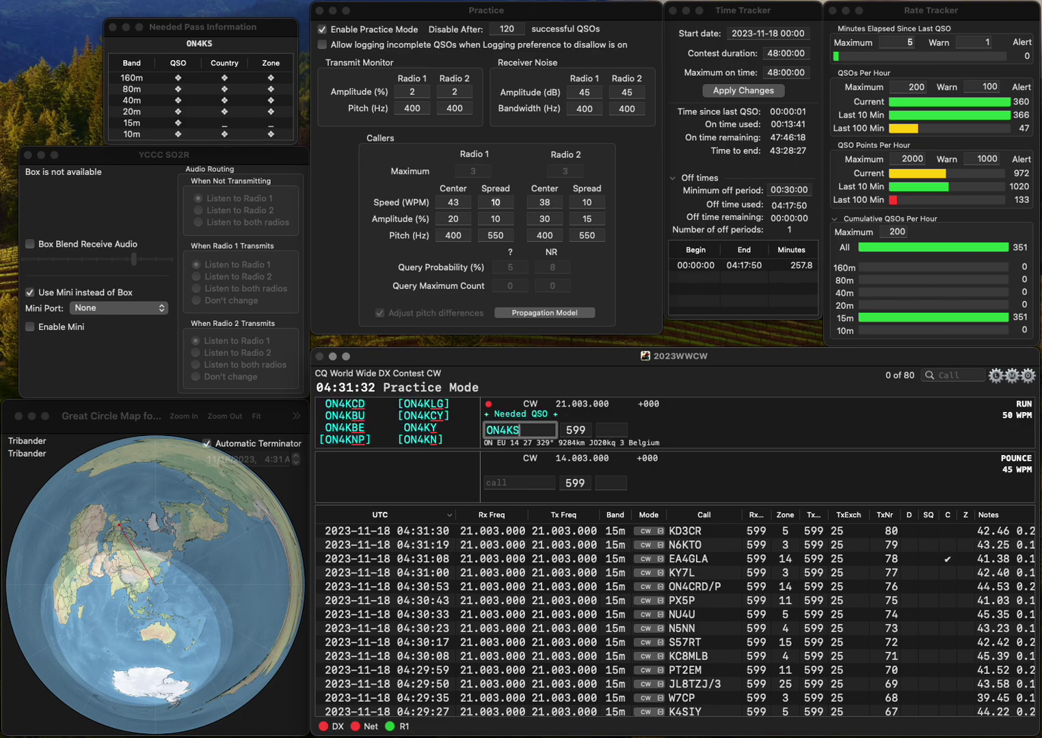
type("D/P")
key("Tab")
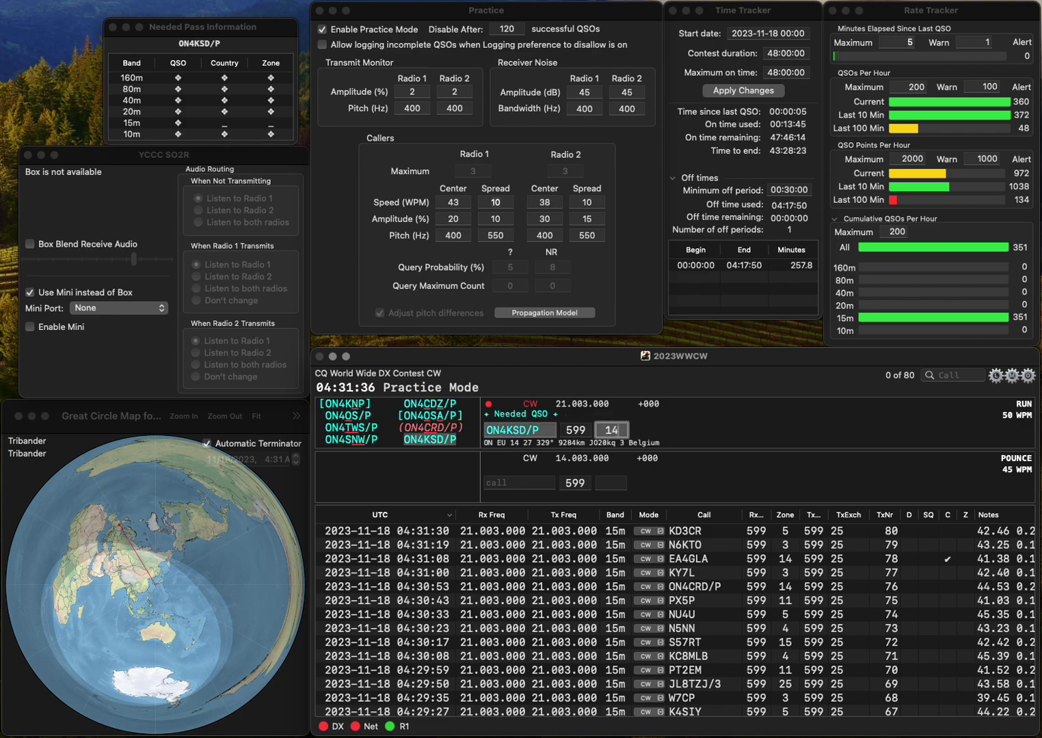
key("Return")
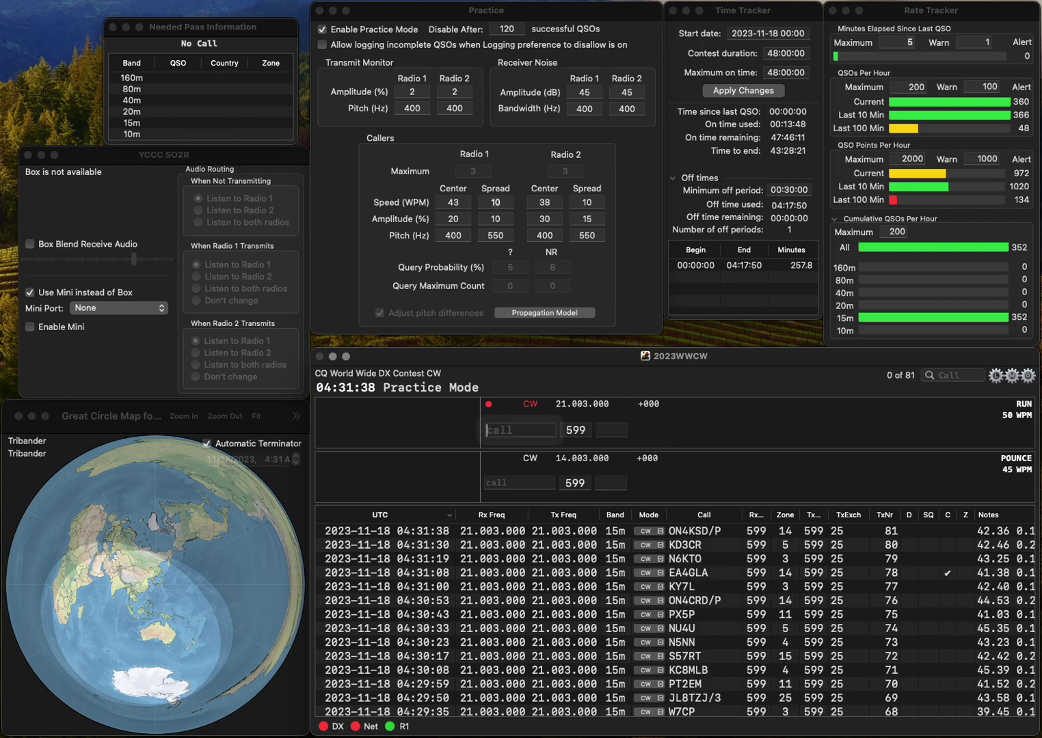
Enter the call GB2VK on Radio 1 and log the contact with report 599 and zone 14.
type("GB2")
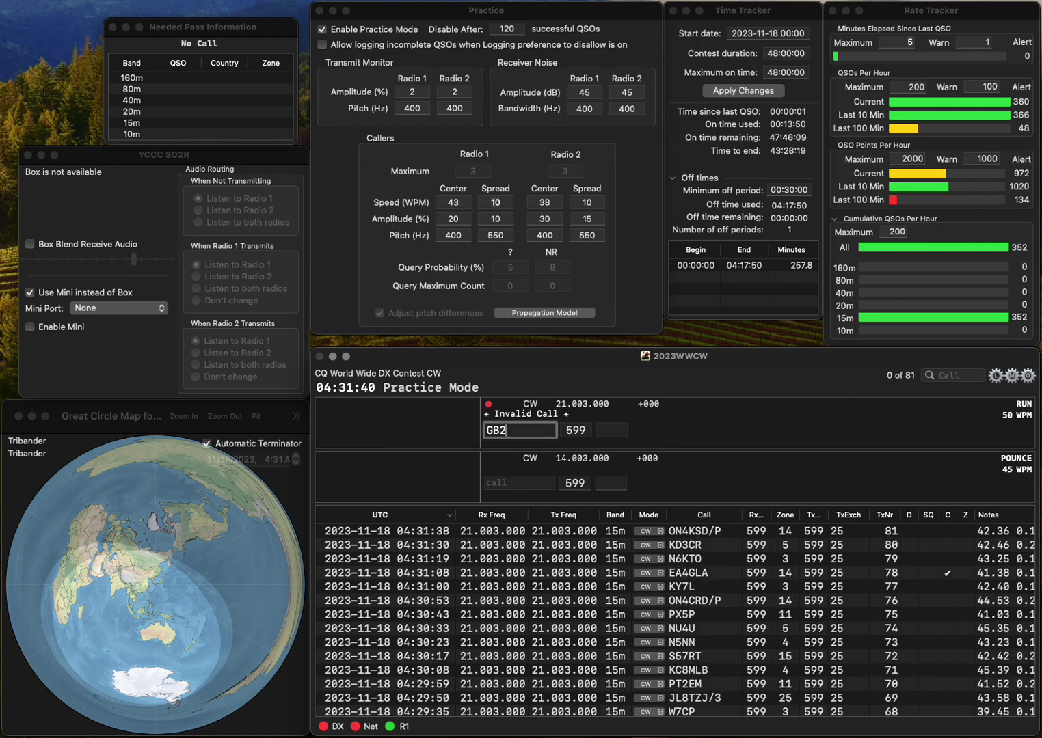
type("VK")
key("space")
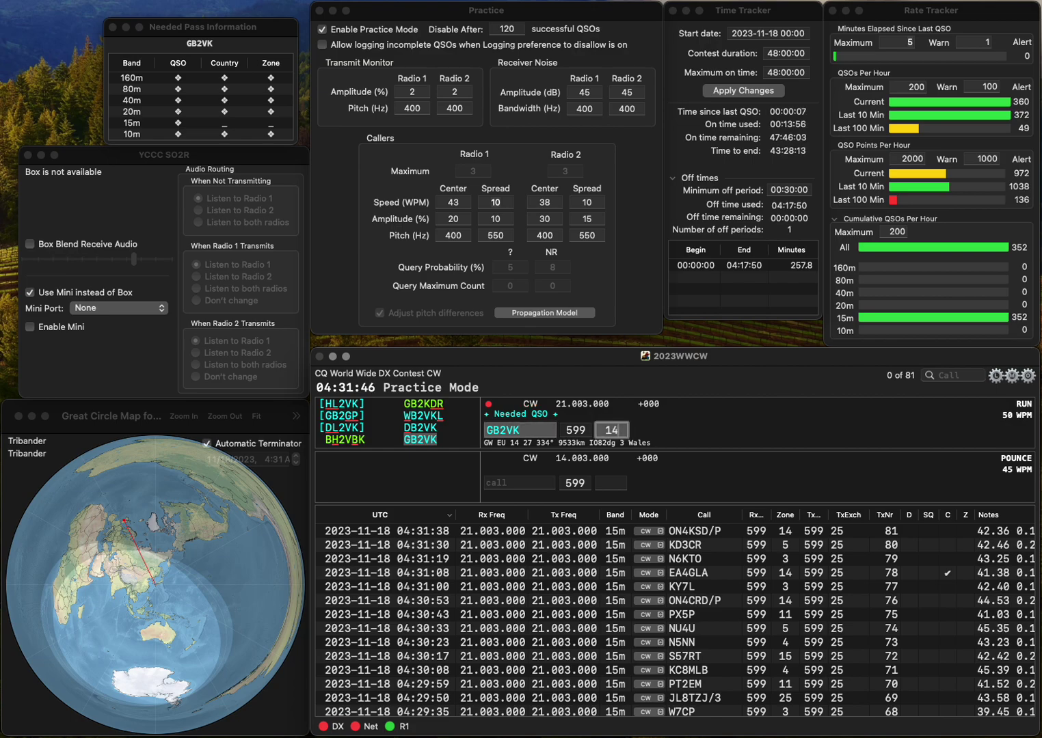
key("Return")
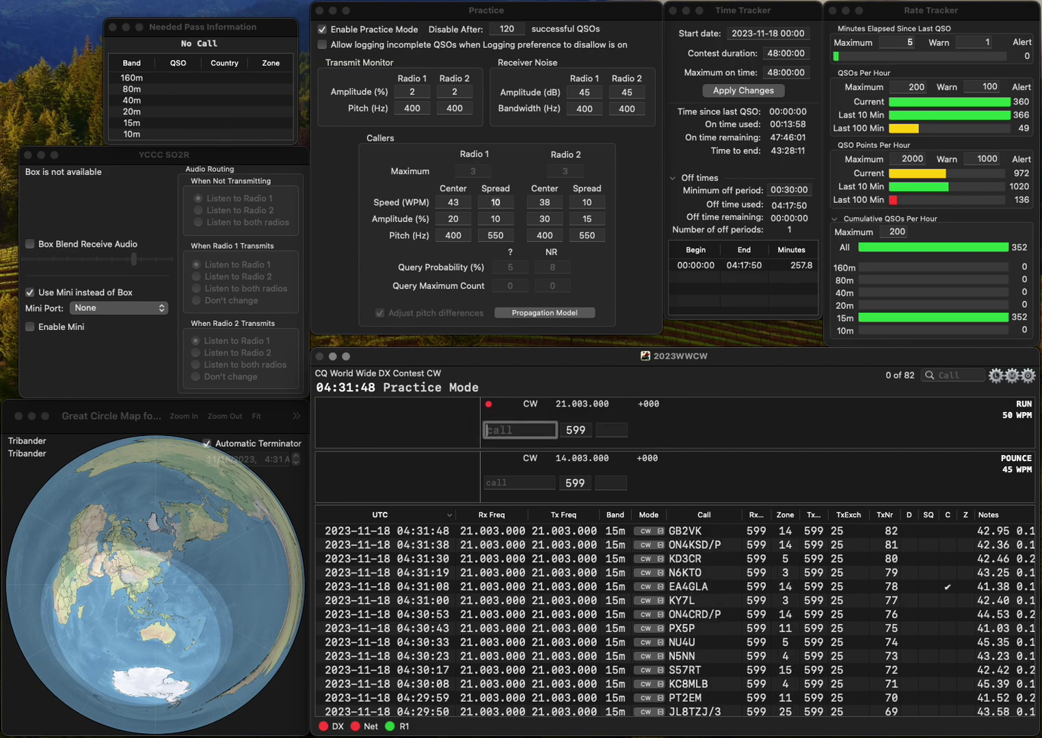
type("UA3M")
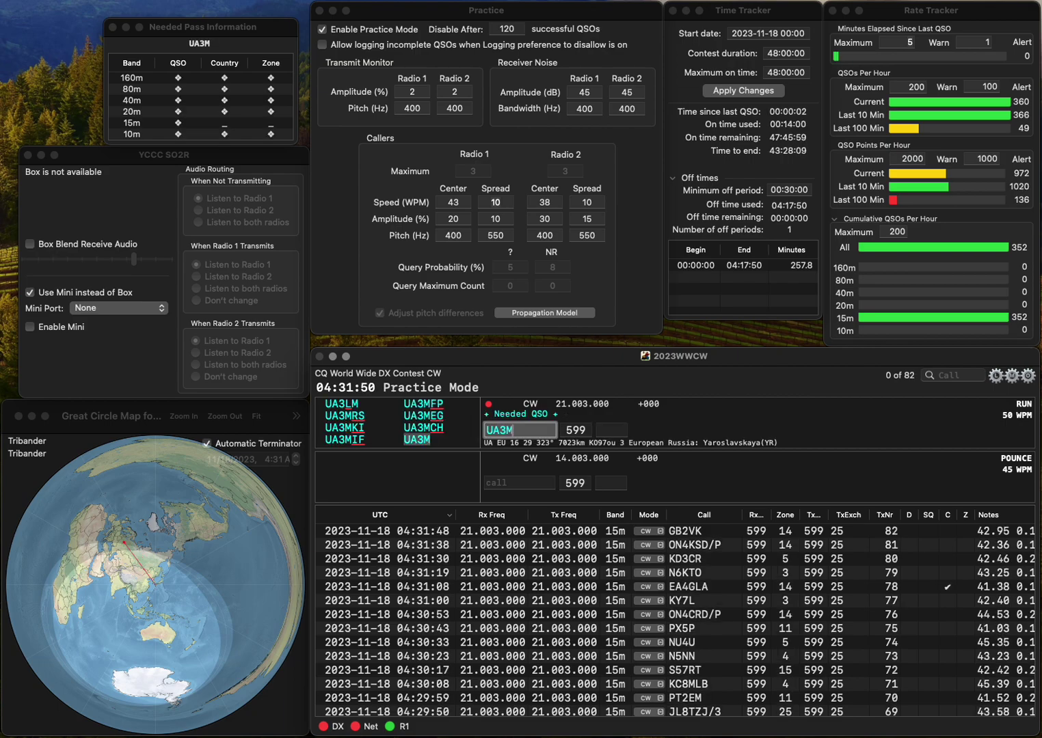
type("JR")
key("super+Left")
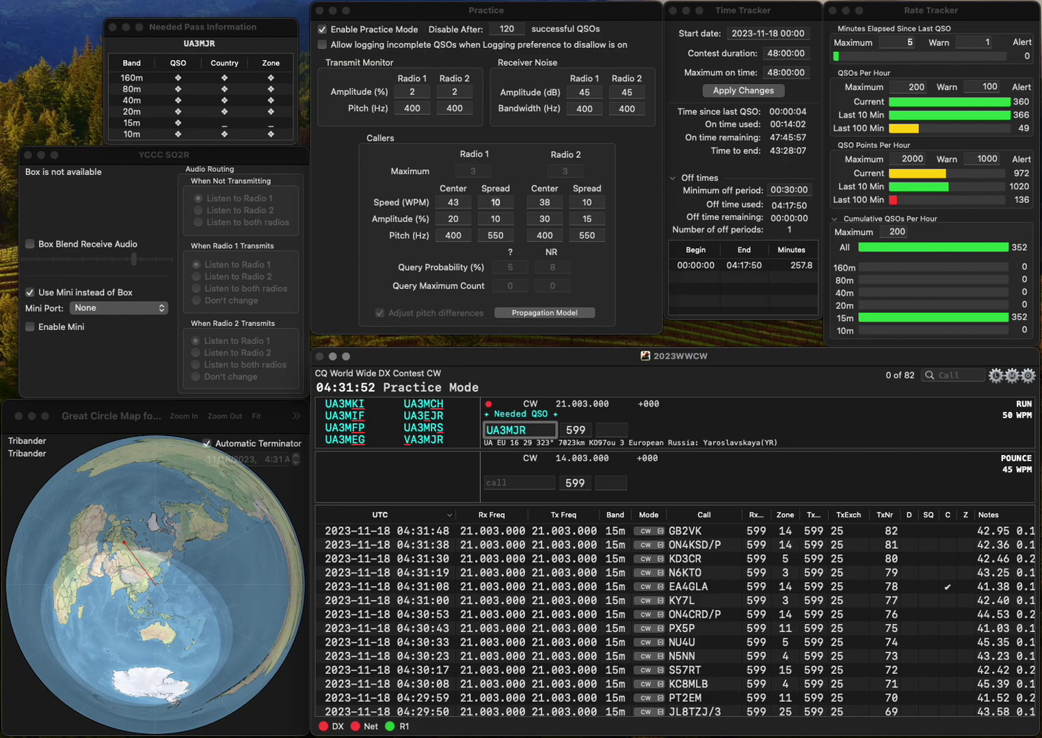
key("Delete")
type("V")
key("Return")
type("4")
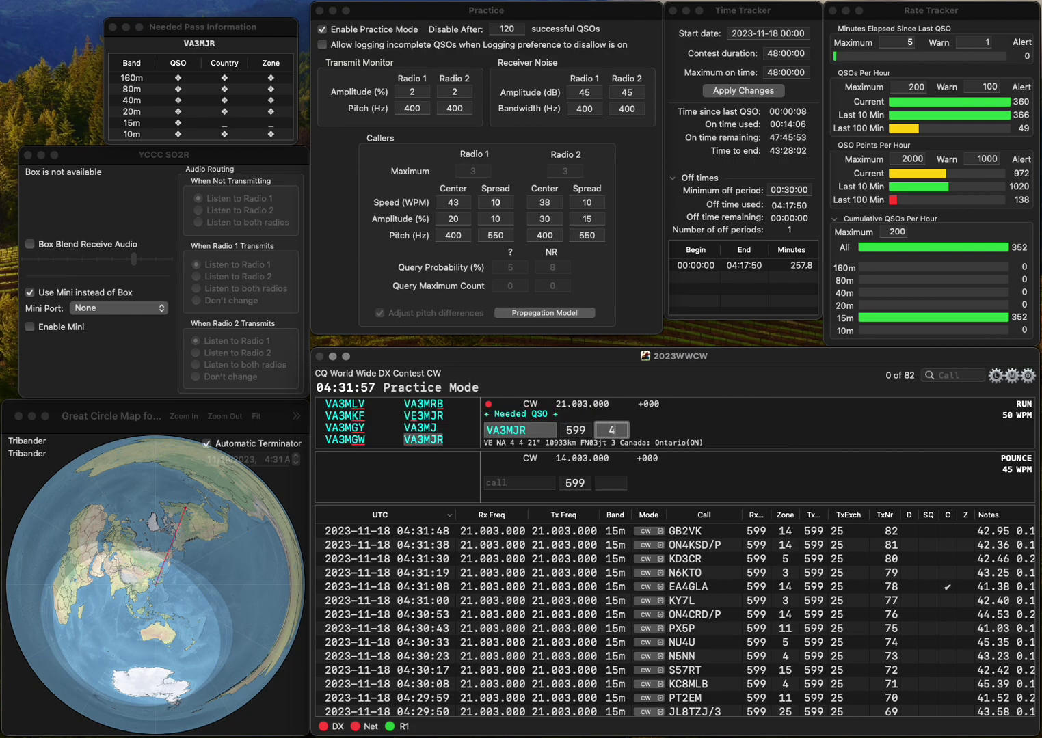
key("Return")
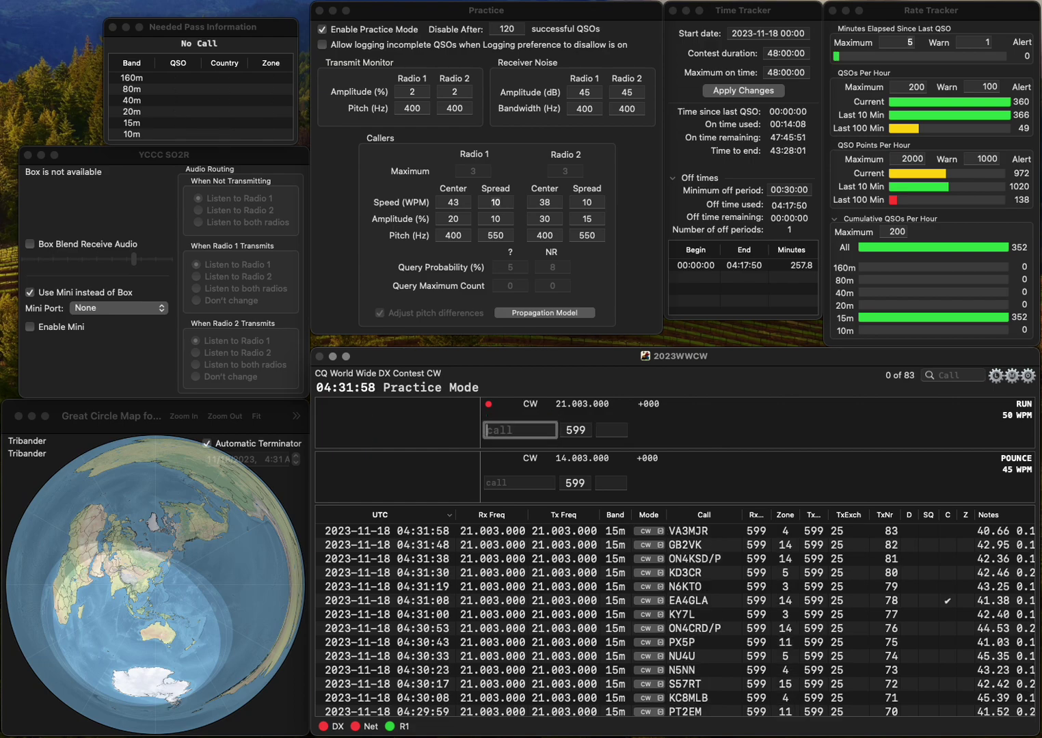
Enter the call F8CRH on Radio 1 and log the contact with report 599 and zone 14.
type("F8CRH")
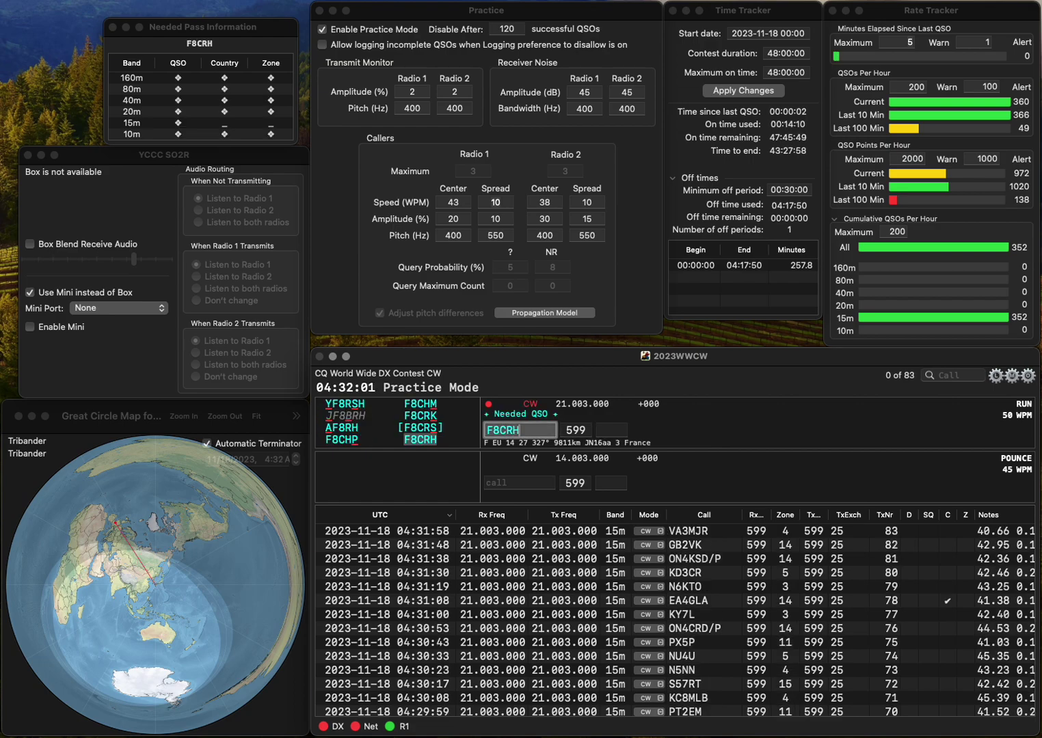
key("Return")
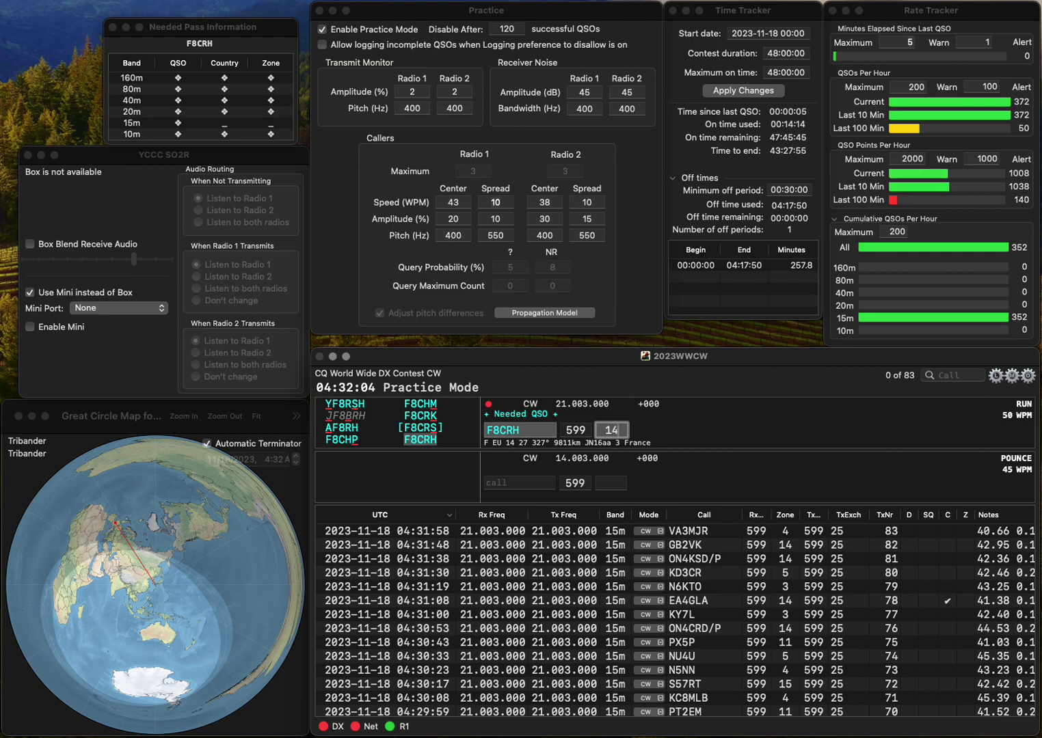
key("Return")
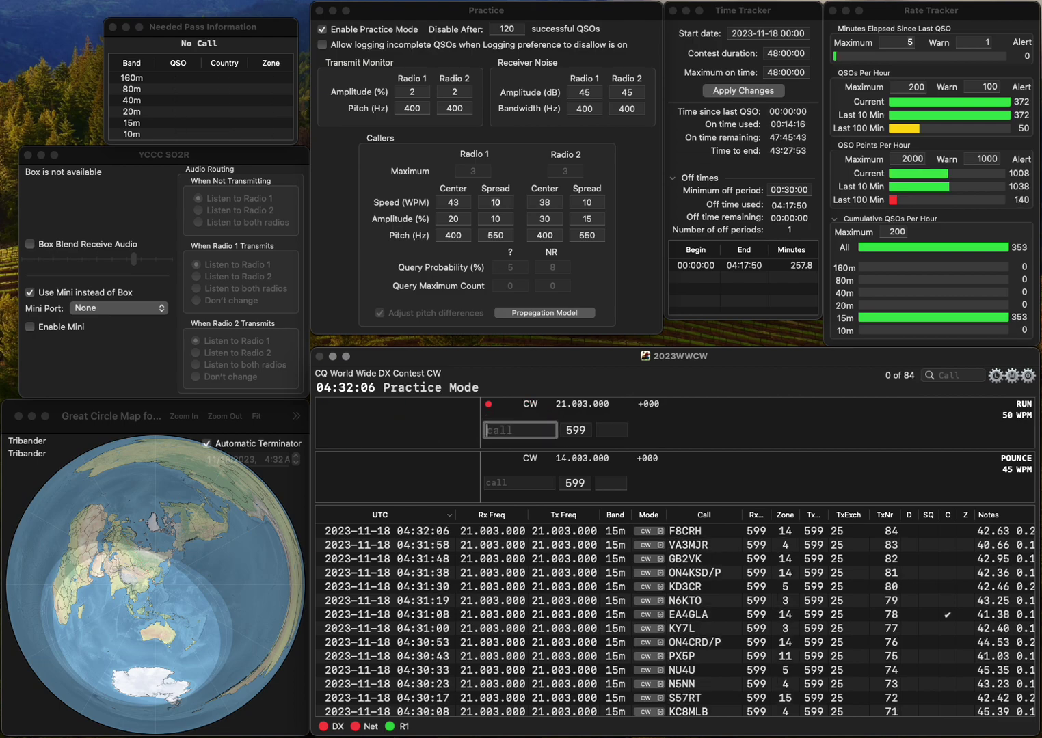
Enter the call HC1MD/P, correct it to HC1MD/2, and log the contact with report 599 and zone 10.
type("HC1")
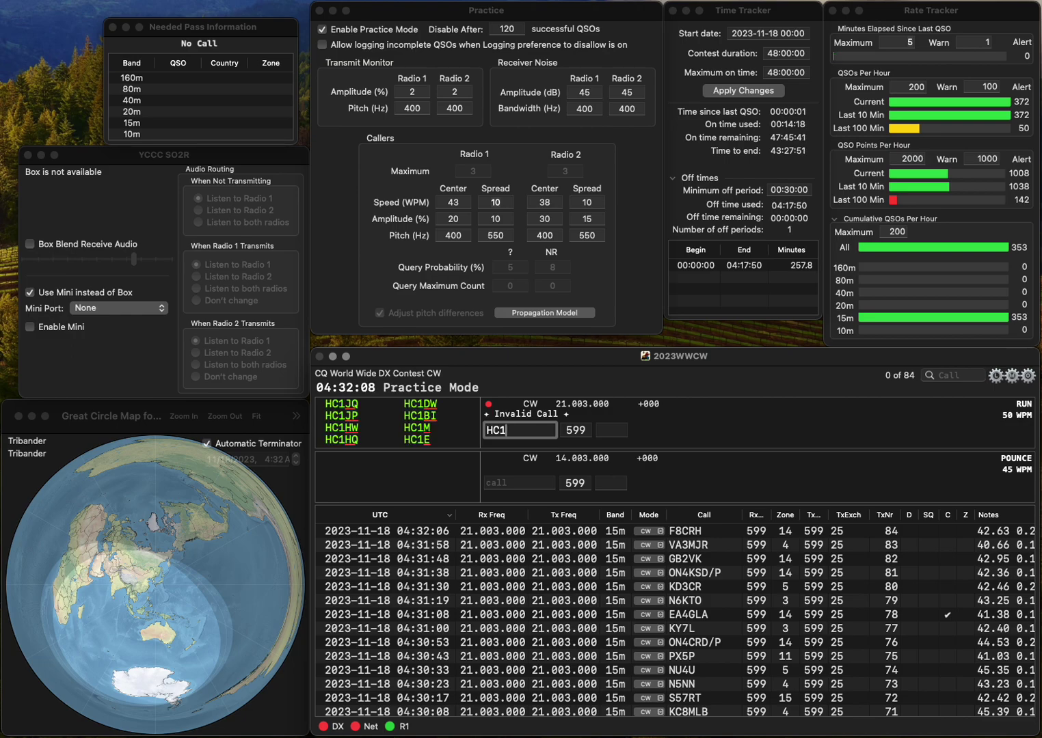
type("MD/2")
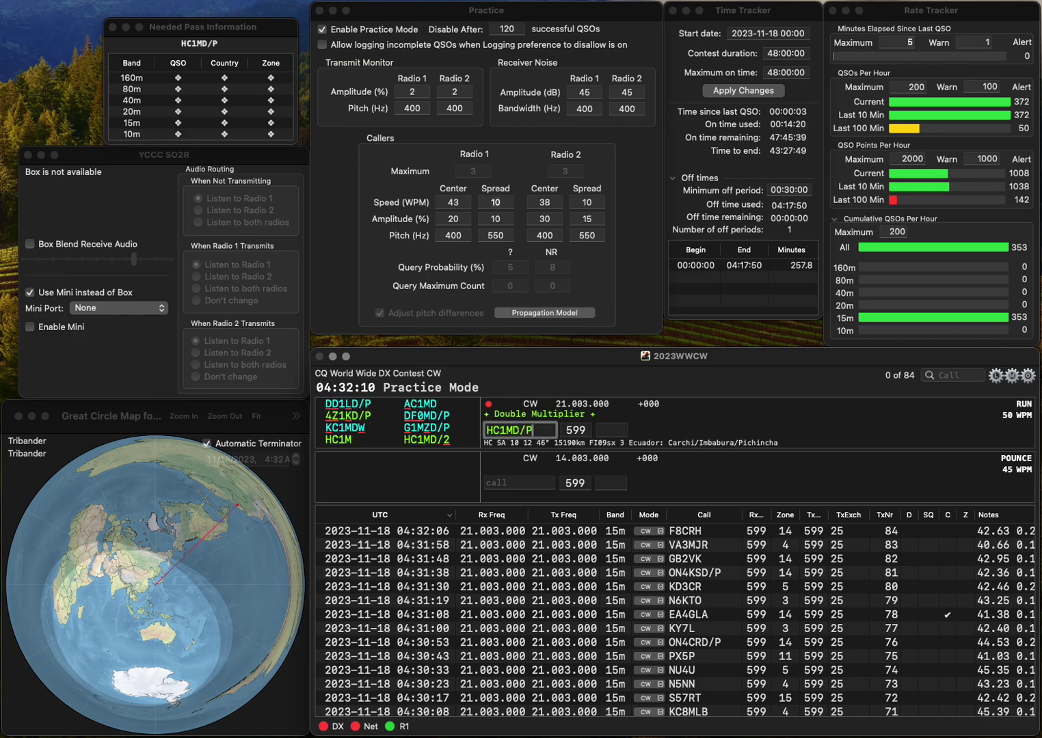
key("Tab")
type("10")
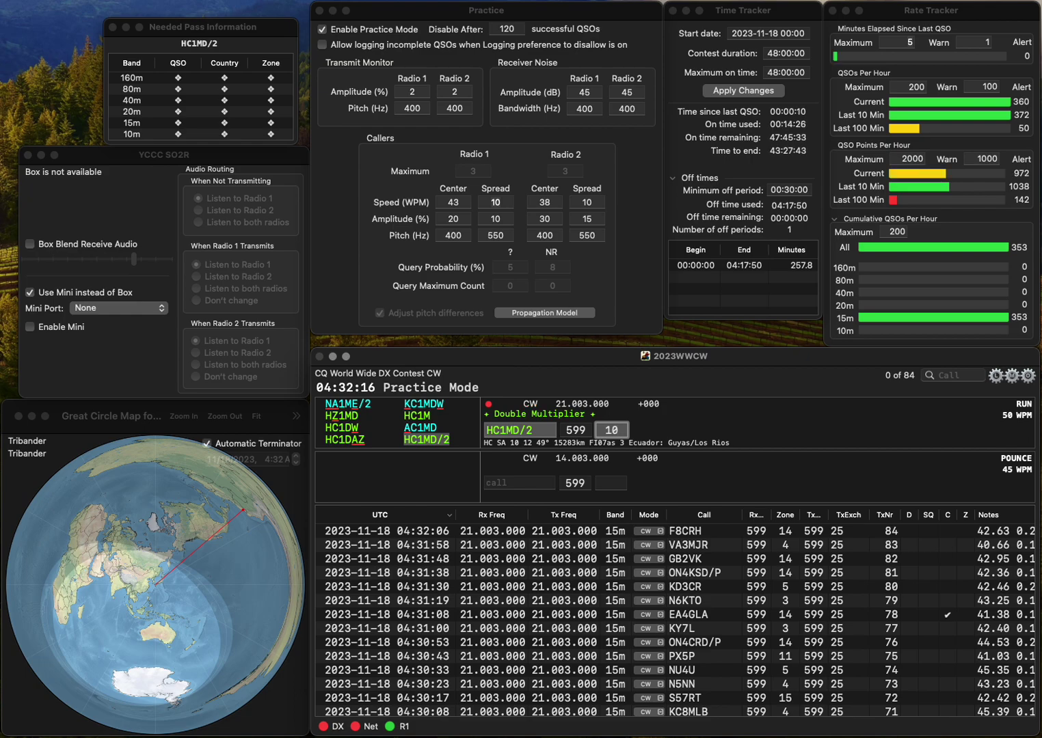
key("Return")
type("JH3SCX")
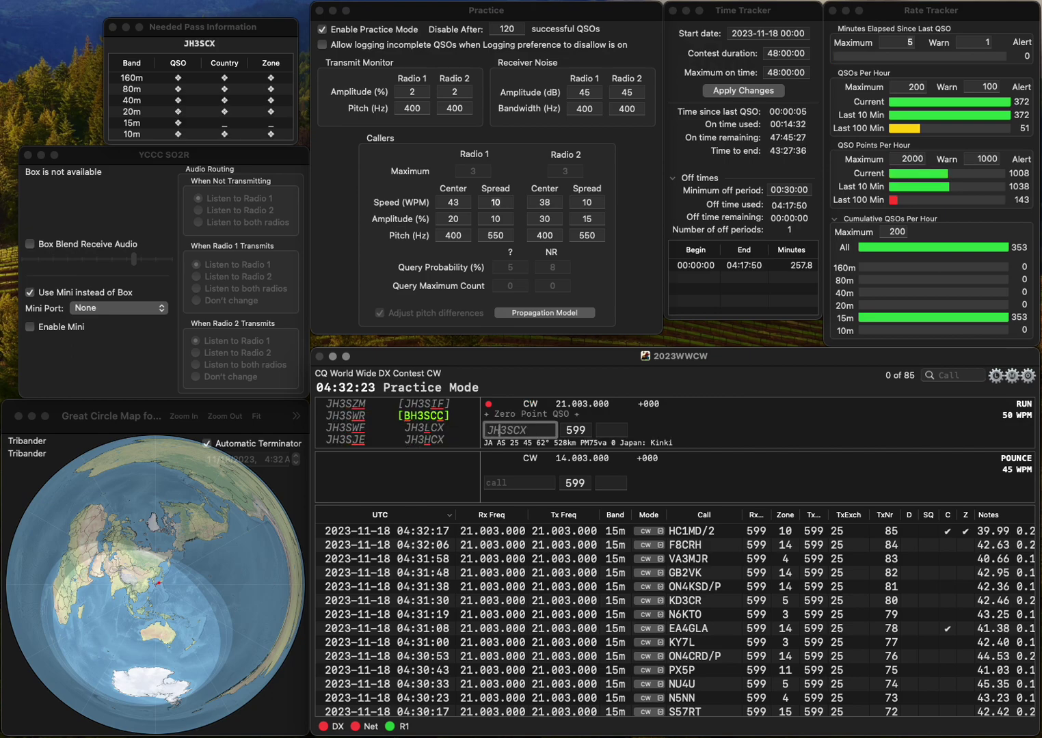
key("BackSpace")
key("BackSpace")
key("BackSpace")
type("HCX")
key("Return")
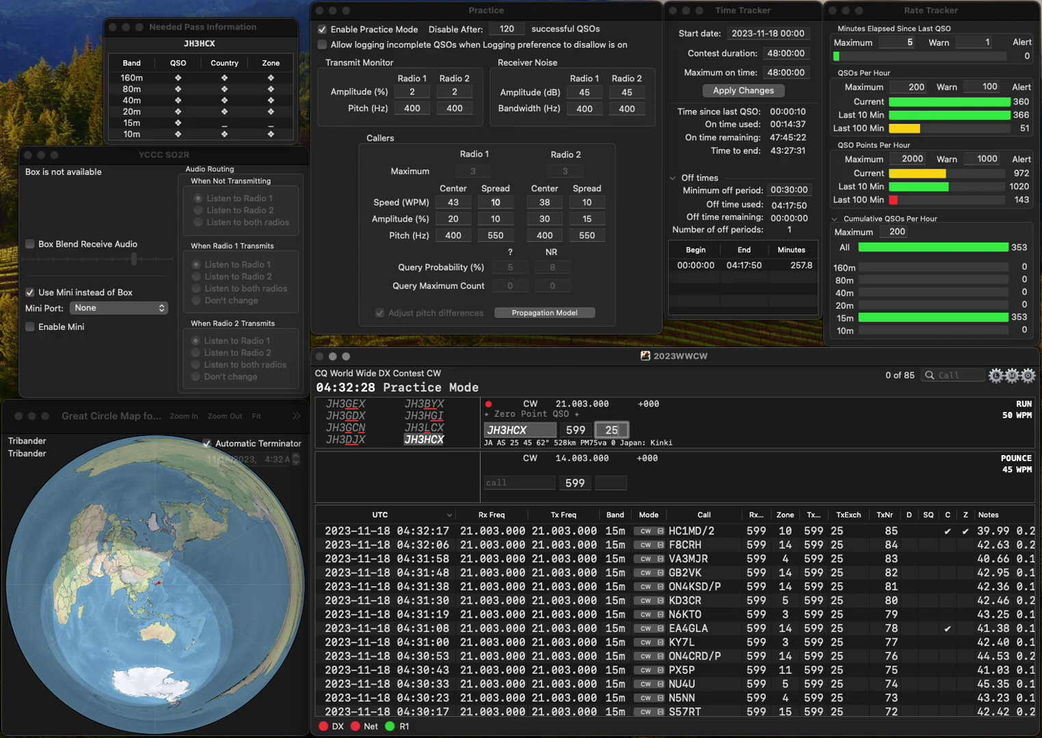
key("Return")
type("KG7HTE")
key("Return")
type("3")
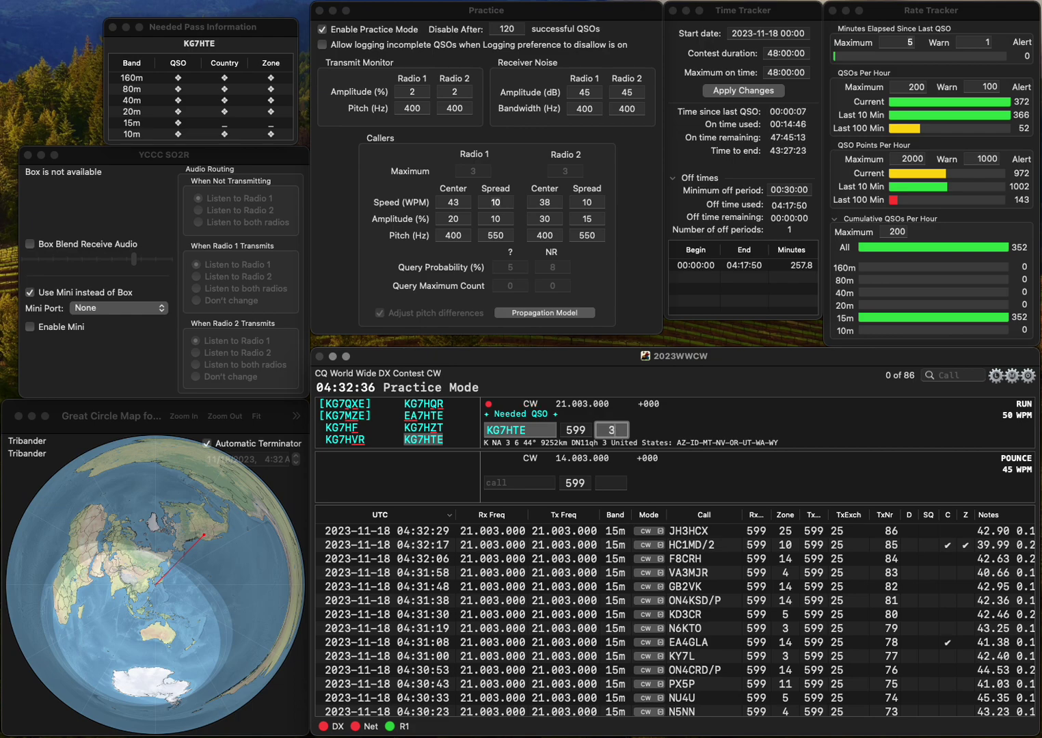
key("Return")
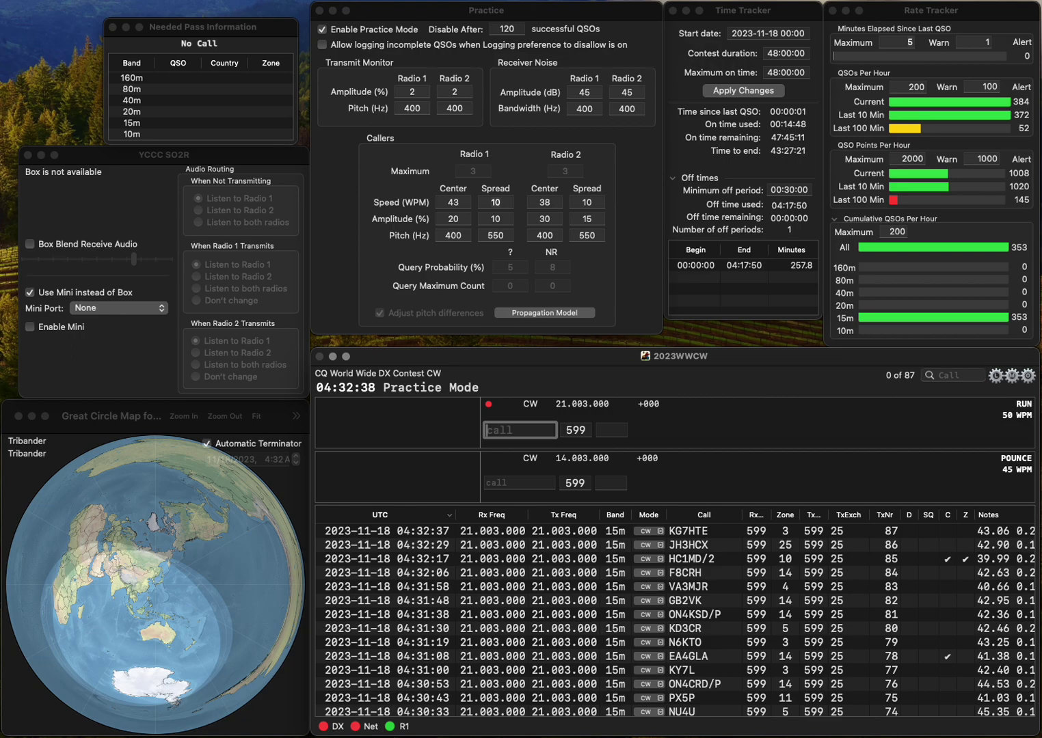
type("LUA")
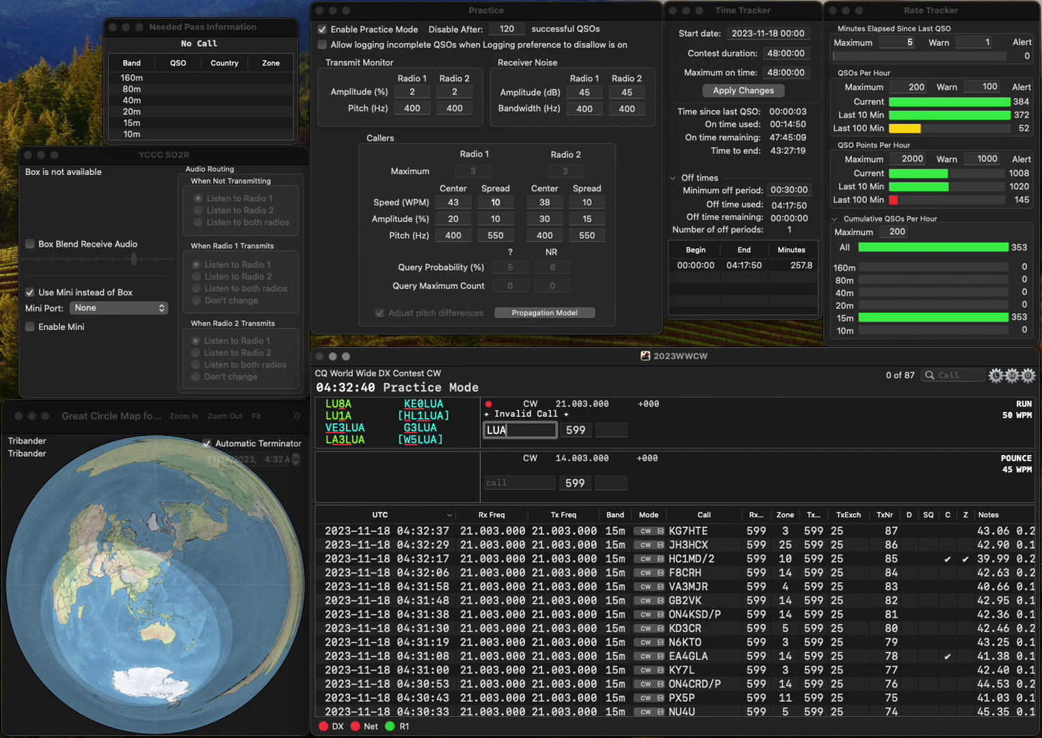
type("K")
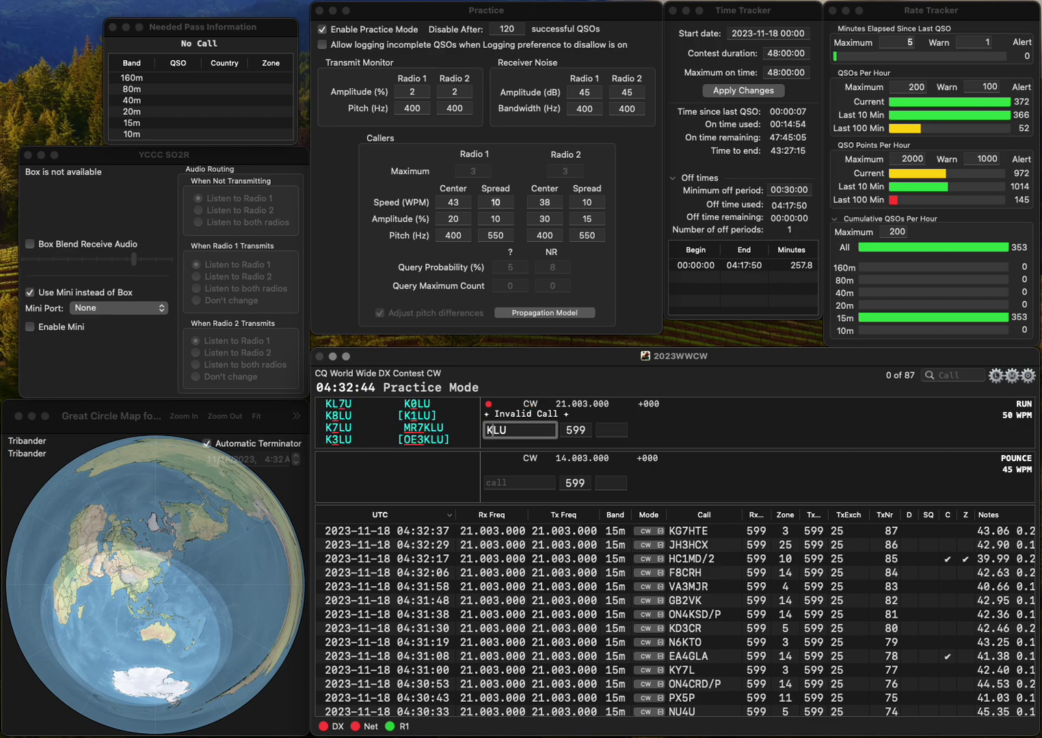
type("E7N")
key("space")
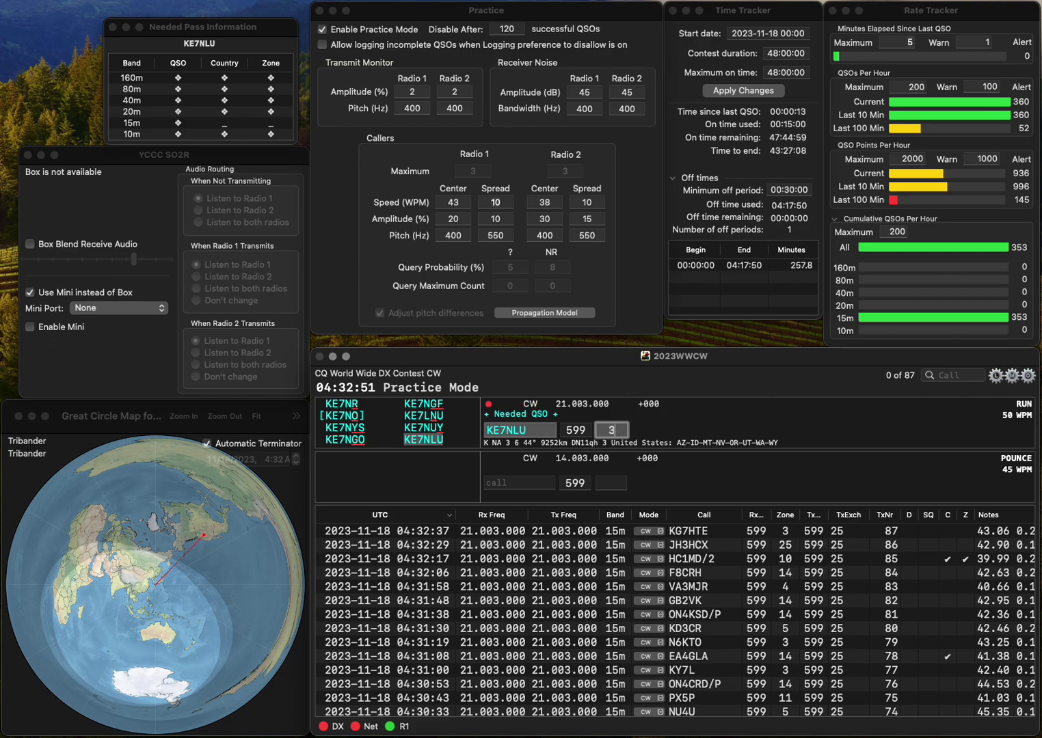
key("Return")
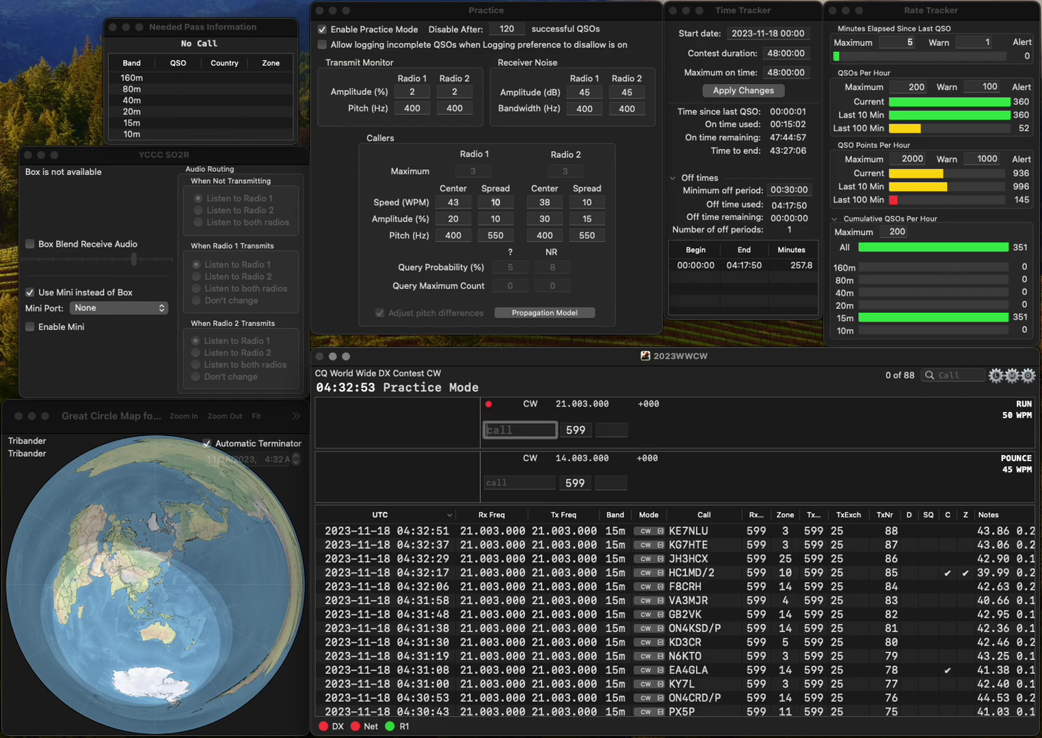
Enter the partial call EUFF, correct it to CE6UFF, and log the contact with report 599 and zone 12.
type("EUFF")
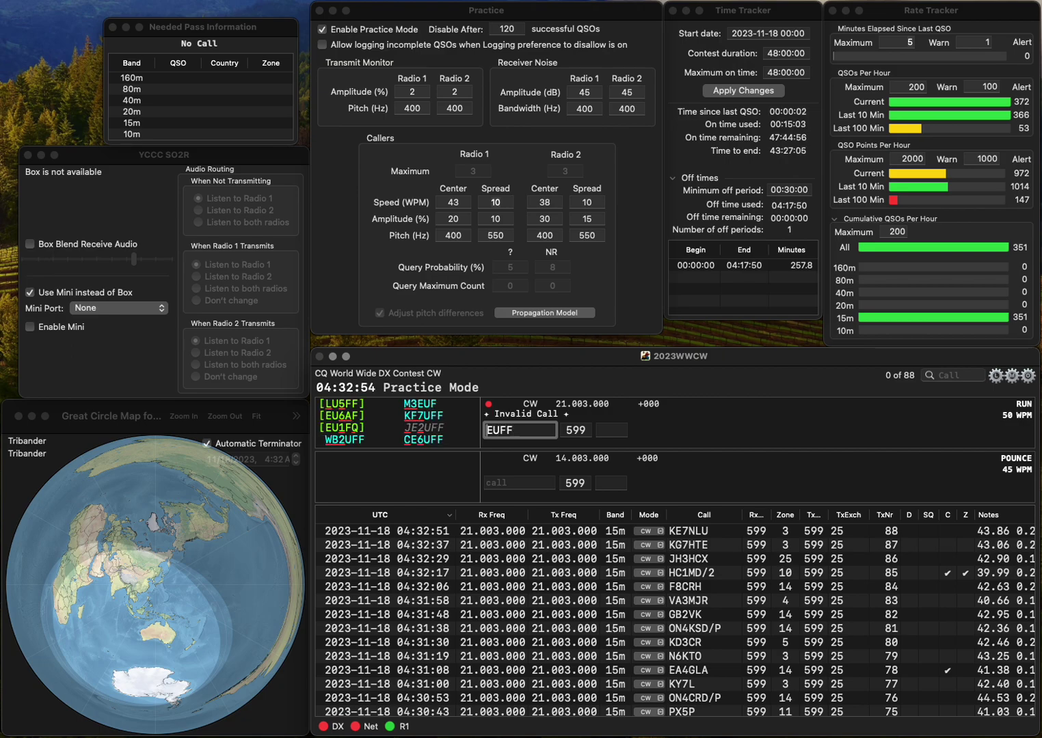
key("Delete")
type("CD")
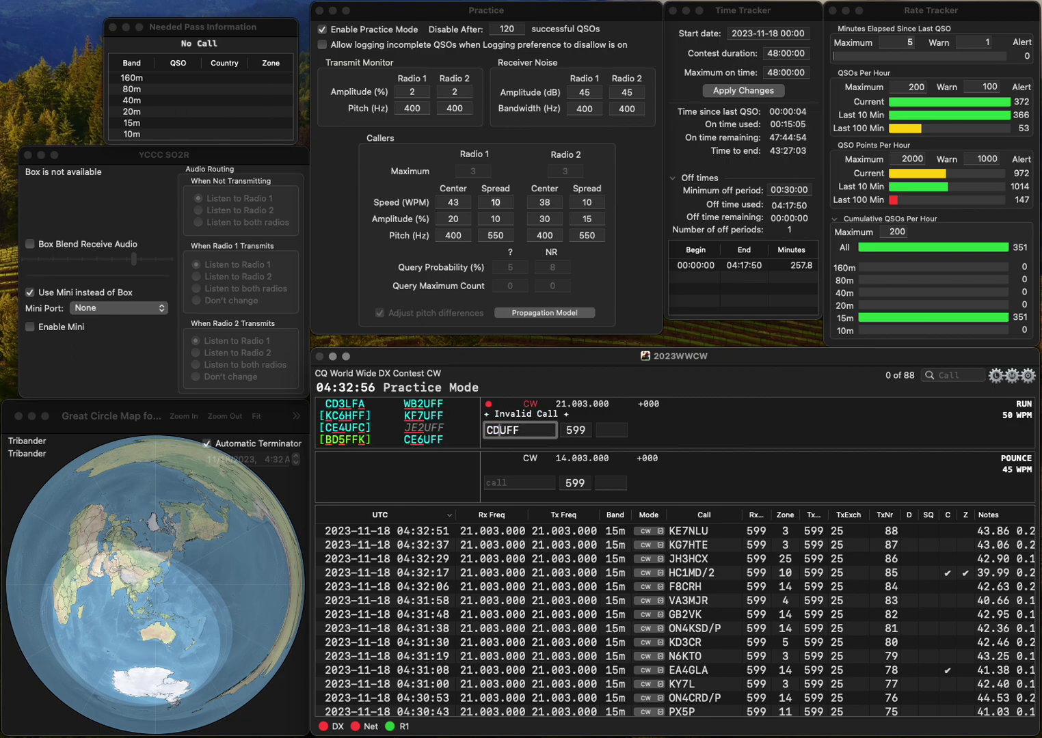
key("Left")
key("Left")
key("Left")
type("E6")
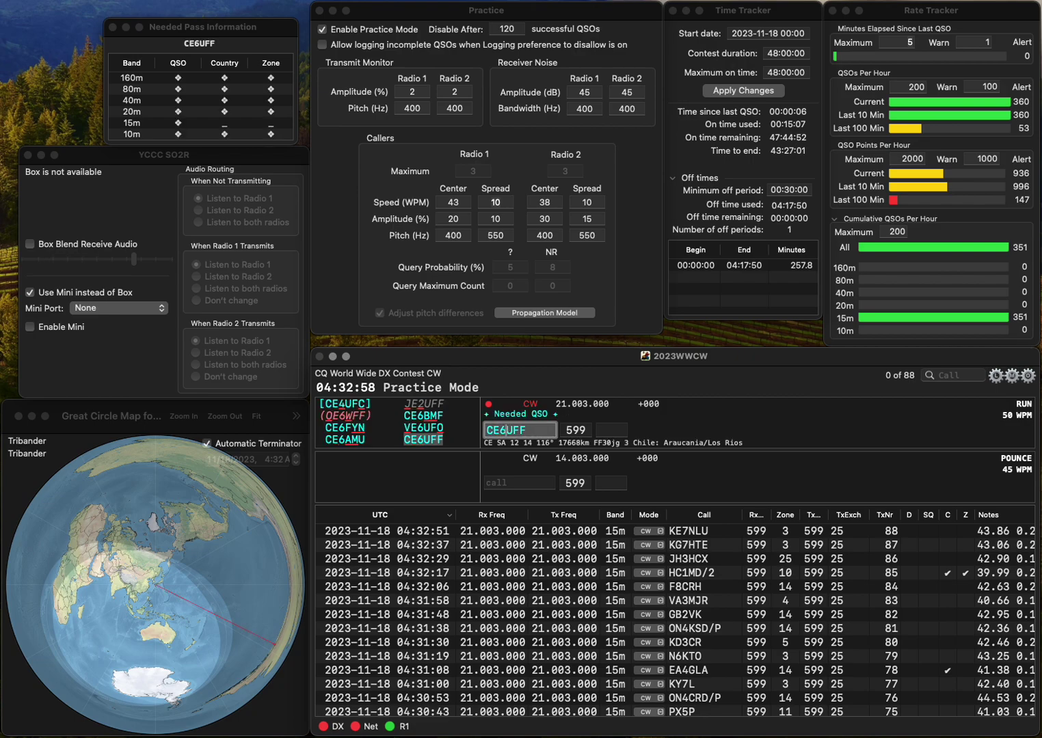
key("space")
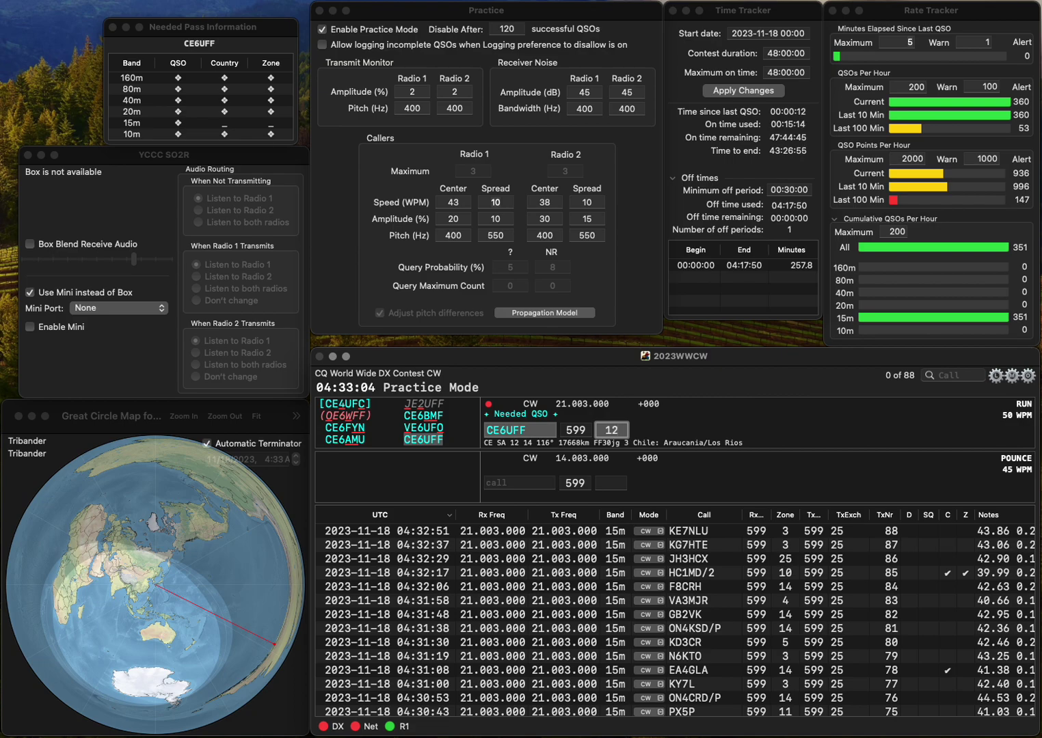
key("Return")
Enter the partial call UIP, complete it to UI4P, and log the contact with report 599 and zone 16.
type("UIP")
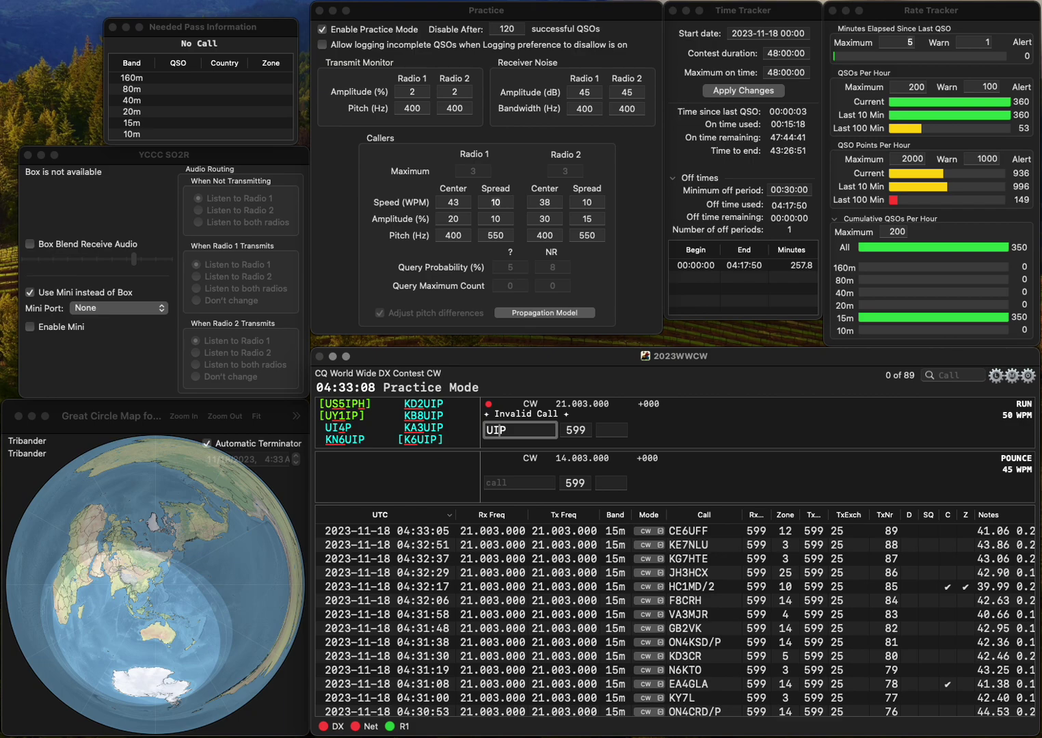
type("4")
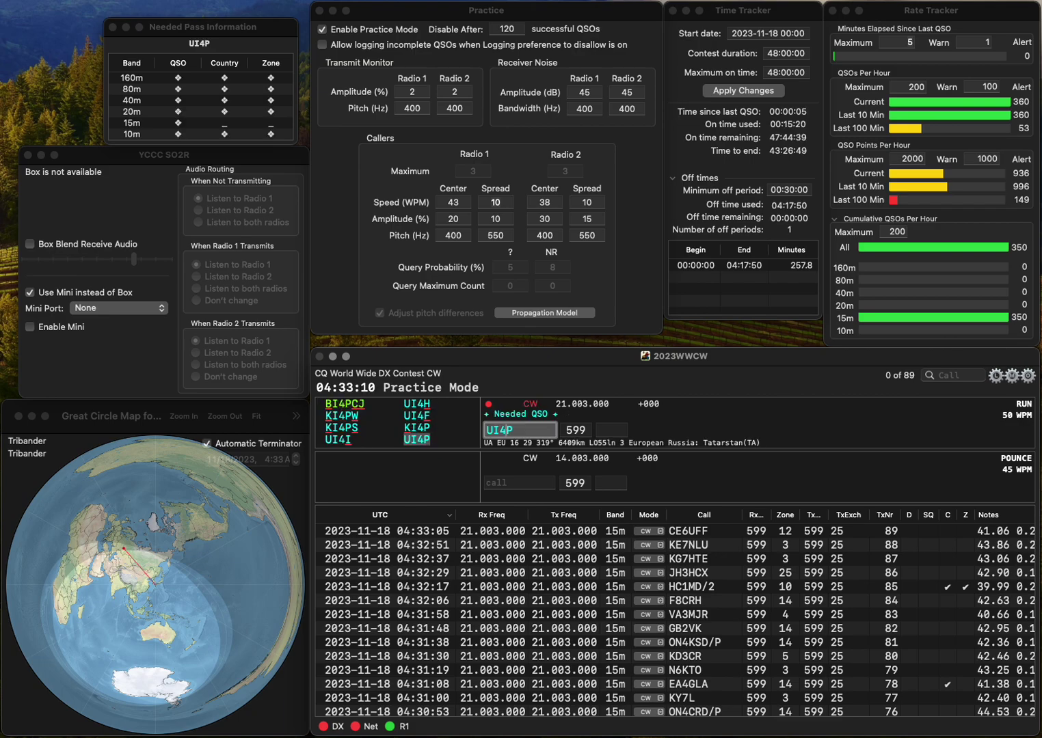
key("space")
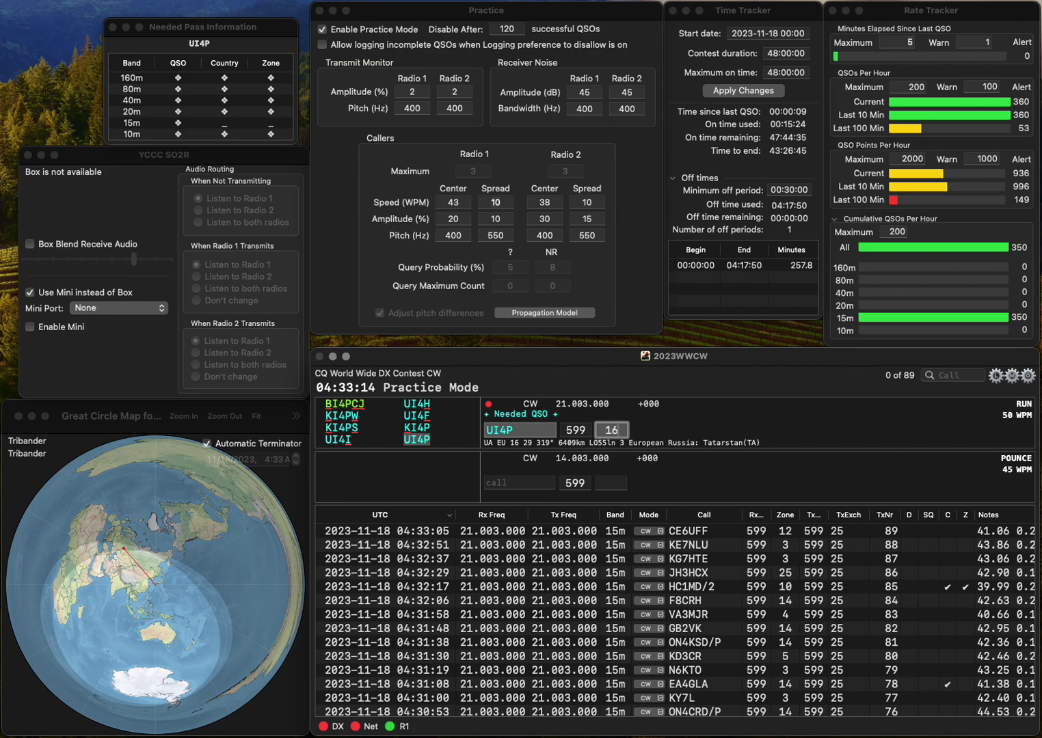
key("Return")
Enter the call N0SIB on Radio 1 and log the contact with report 599 and zone 4.
type("NO")
key("BackSpace")
type("0")
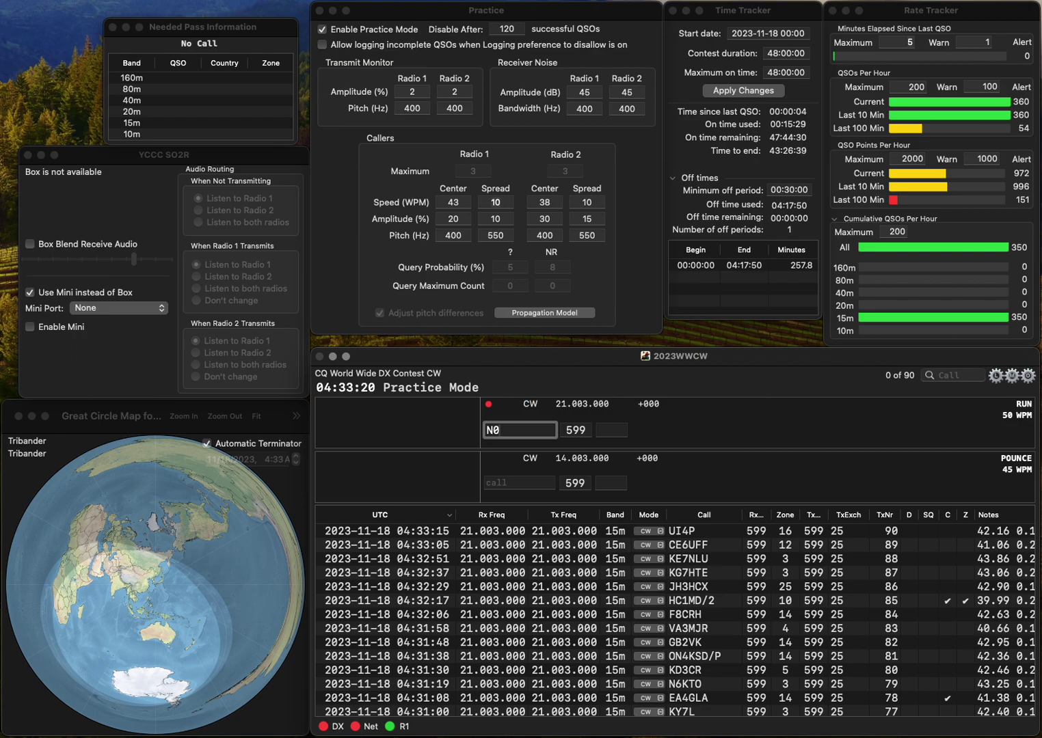
type("SIB")
key("space")
type("4")
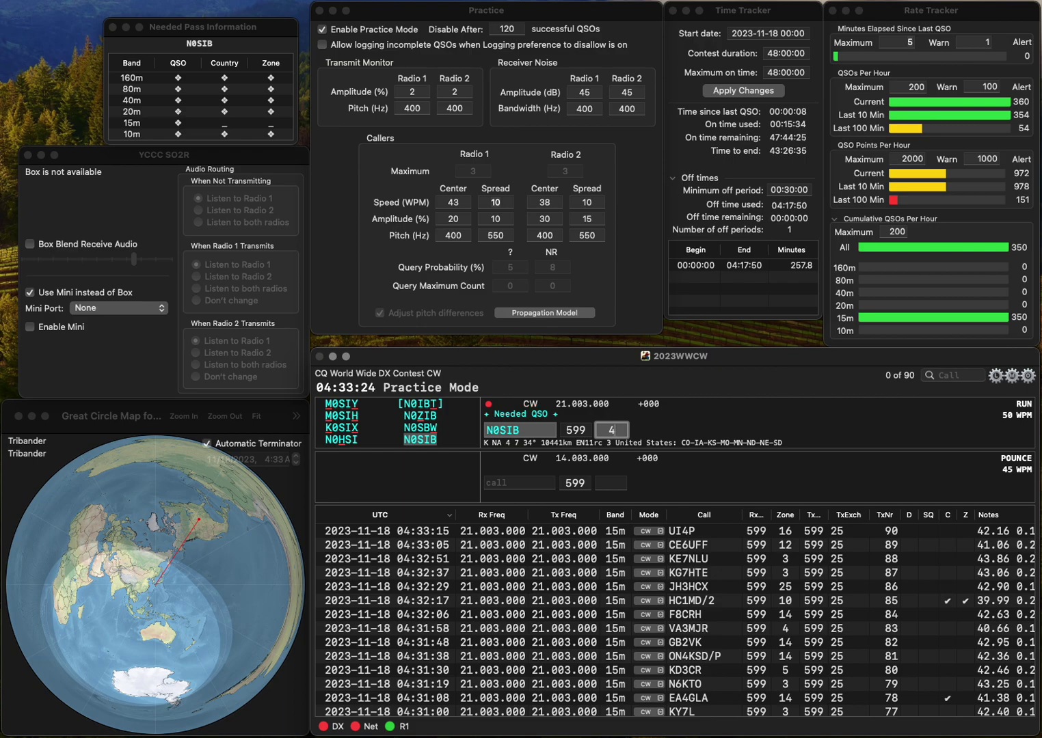
key("Return")
type("IK6I")
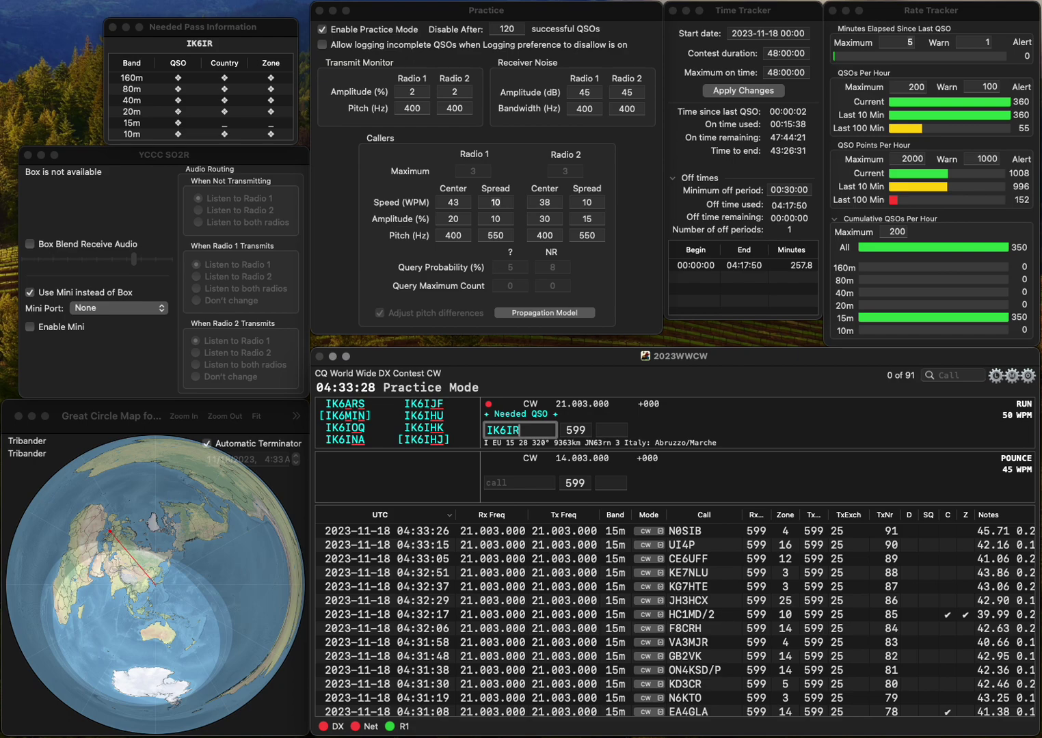
type("NA")
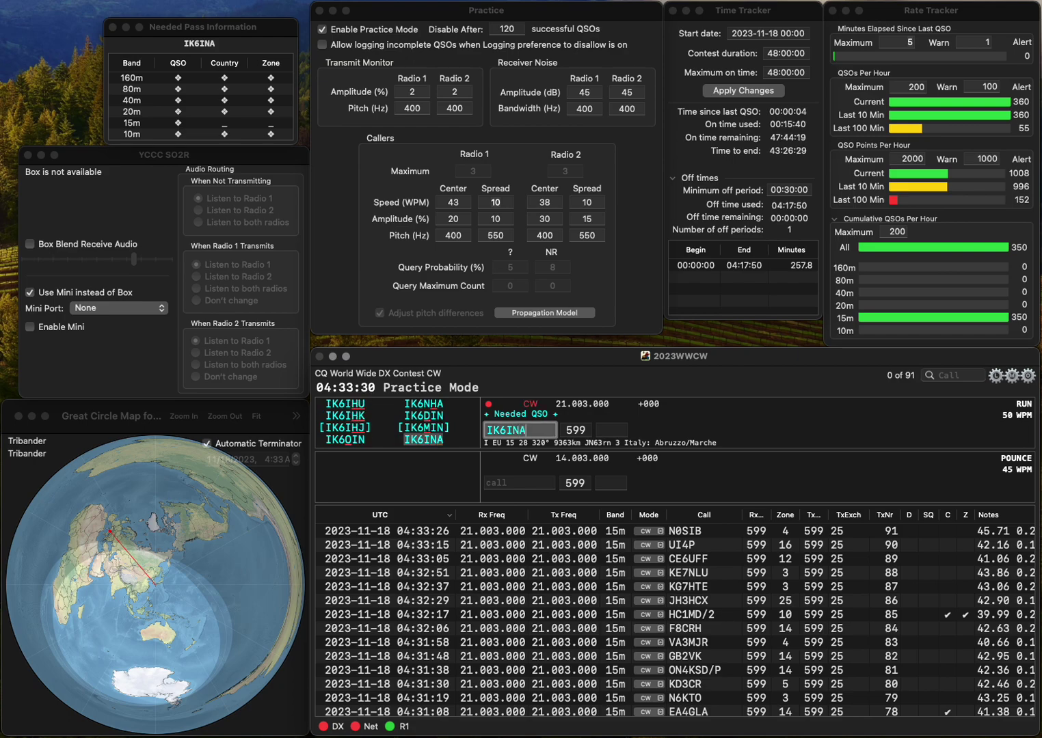
key("Tab")
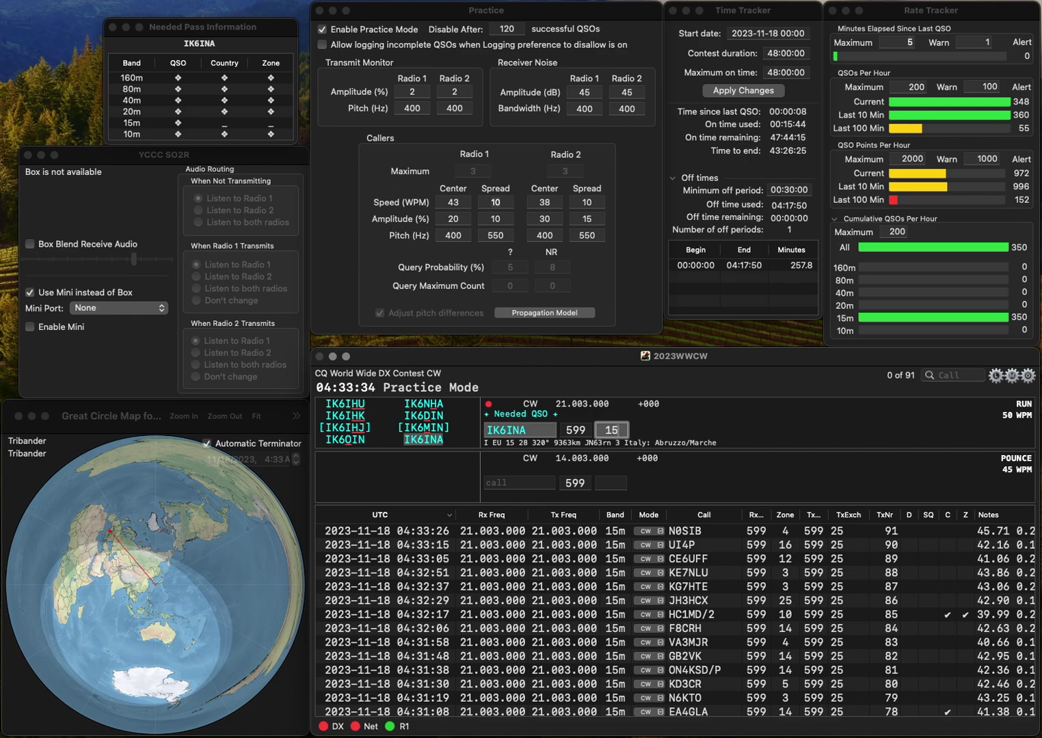
key("Return")
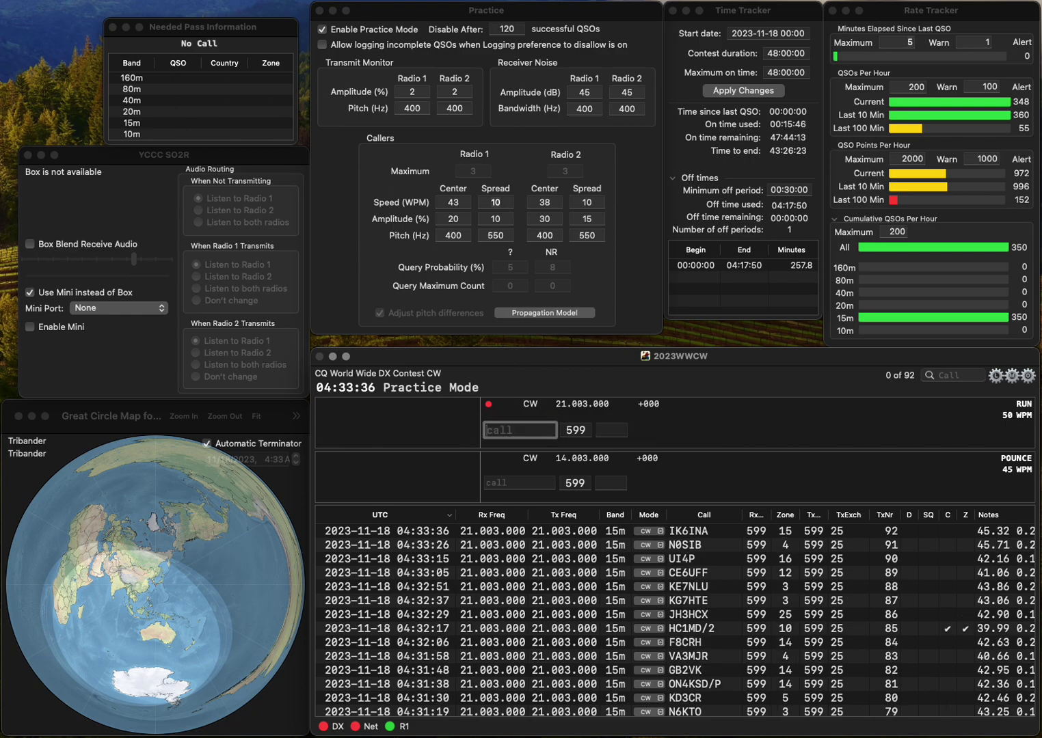
type("J3P")
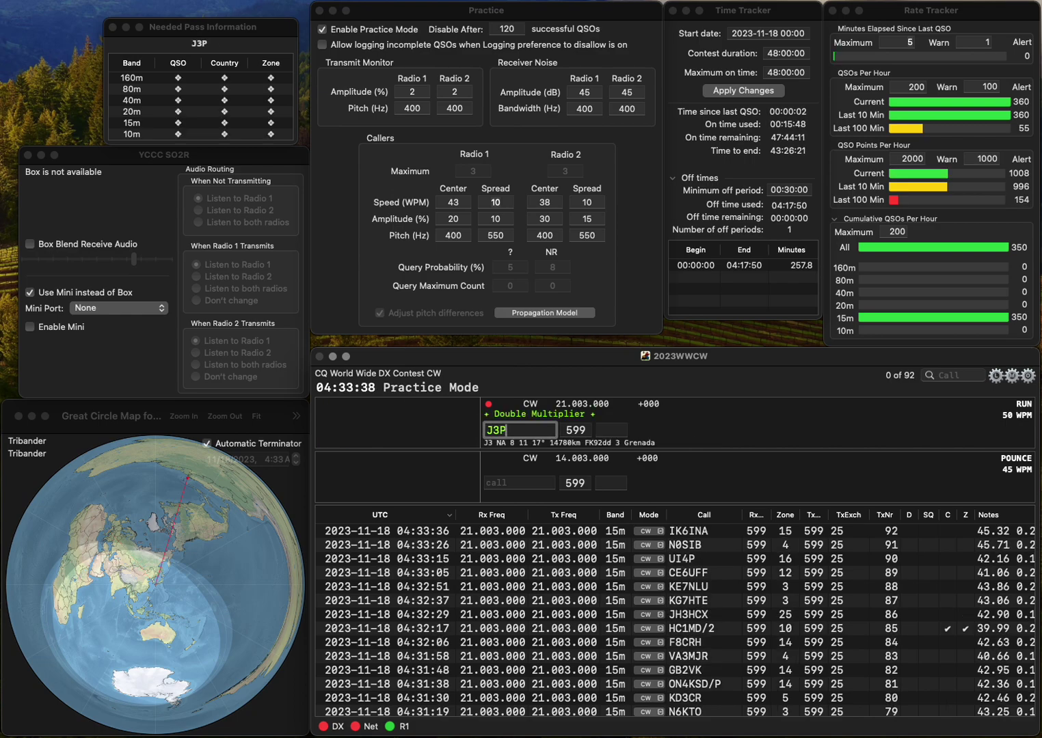
type("DN")
key("space")
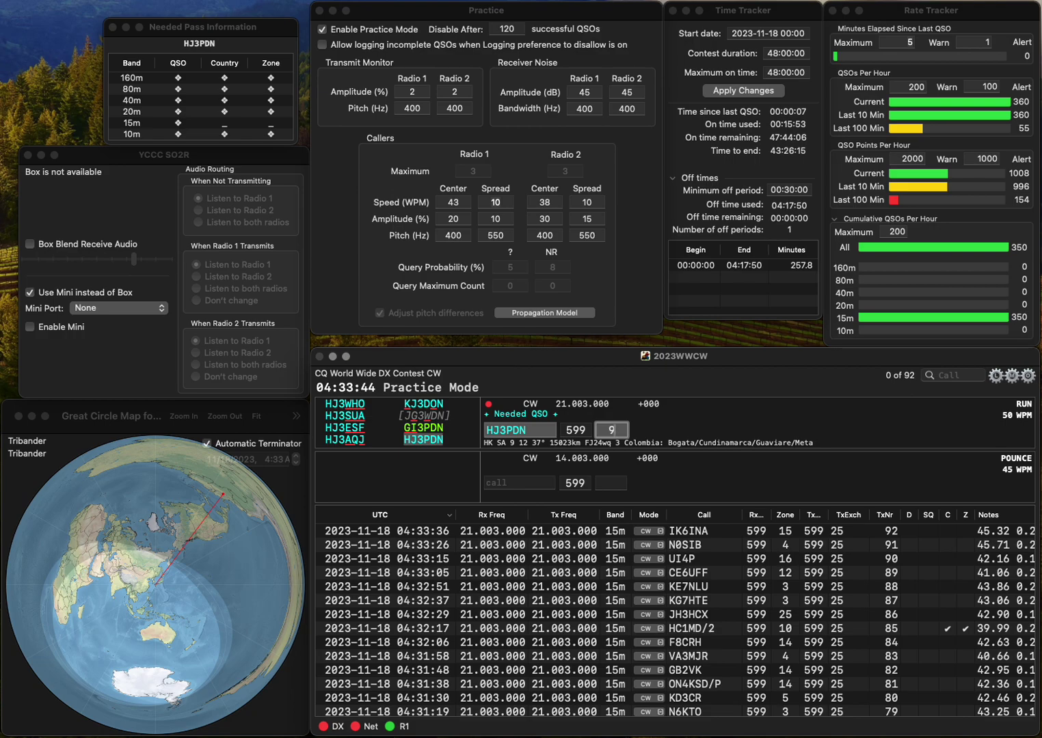
key("Return")
Enter the call N9DG on Radio 1 and log the contact with report 599 and zone 4.
type("N9DG")
key("space")
type("4")
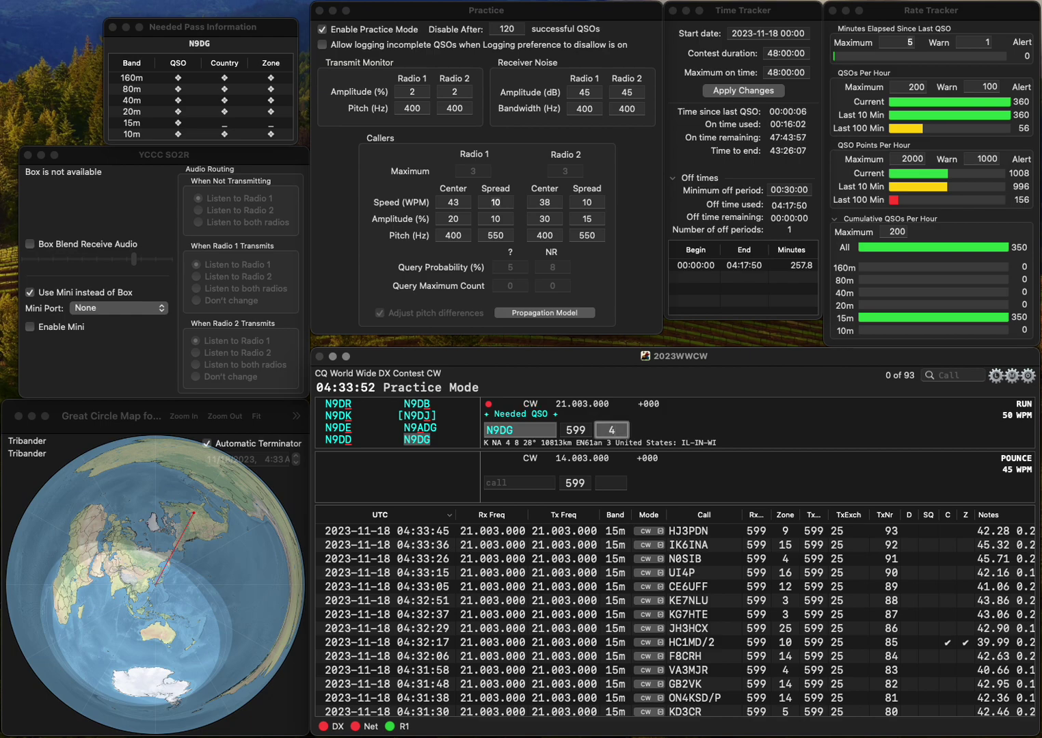
key("Return")
type("R")
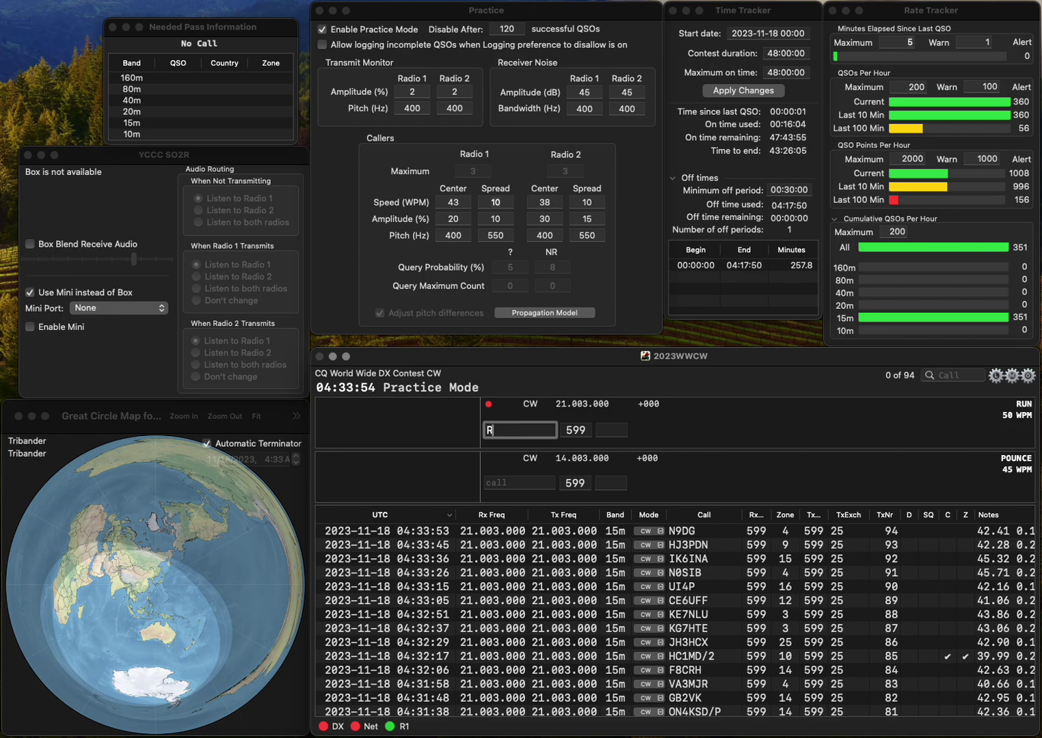
type("3RBF")
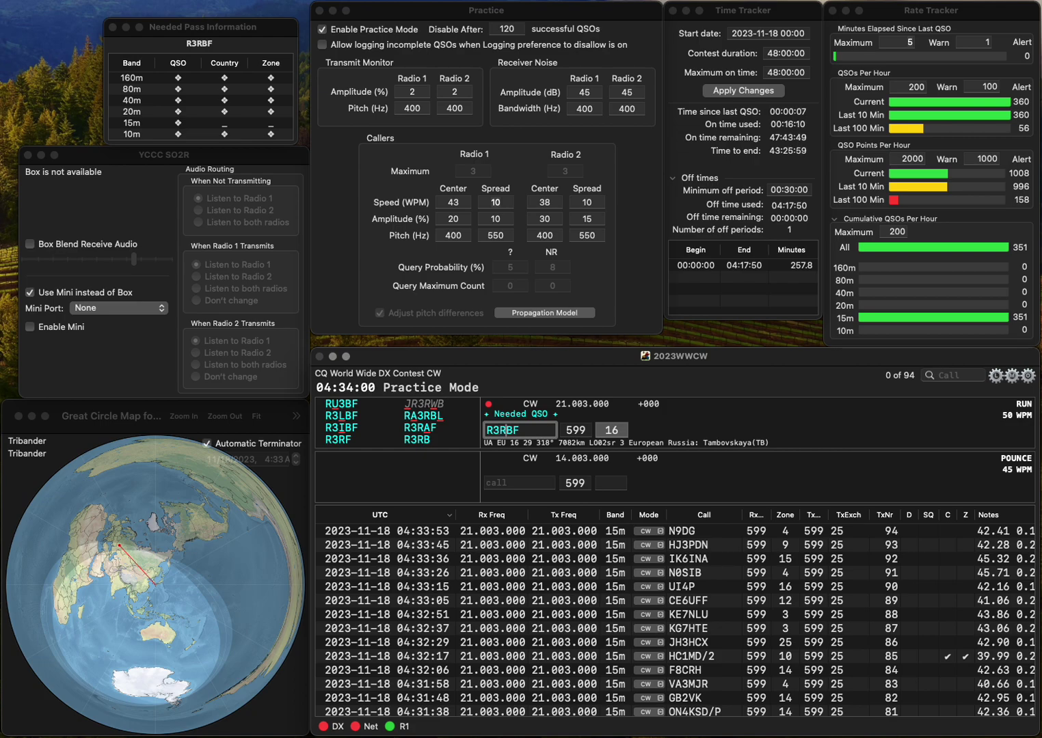
key("BackSpace")
type("L")
key("Return")
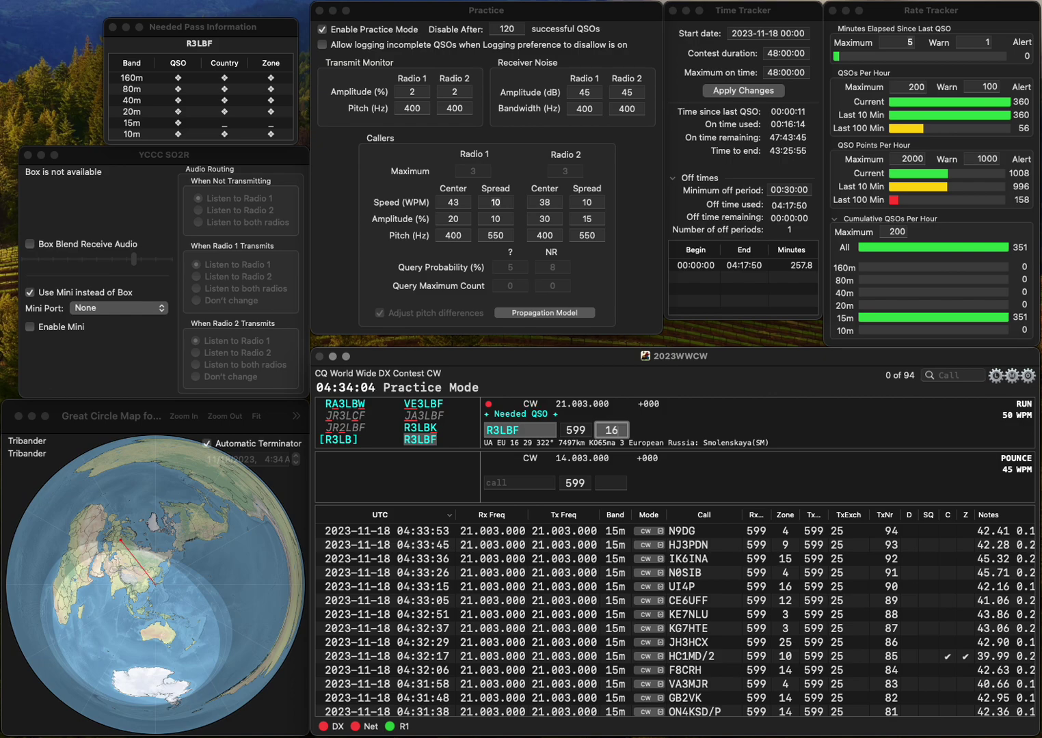
key("Return")
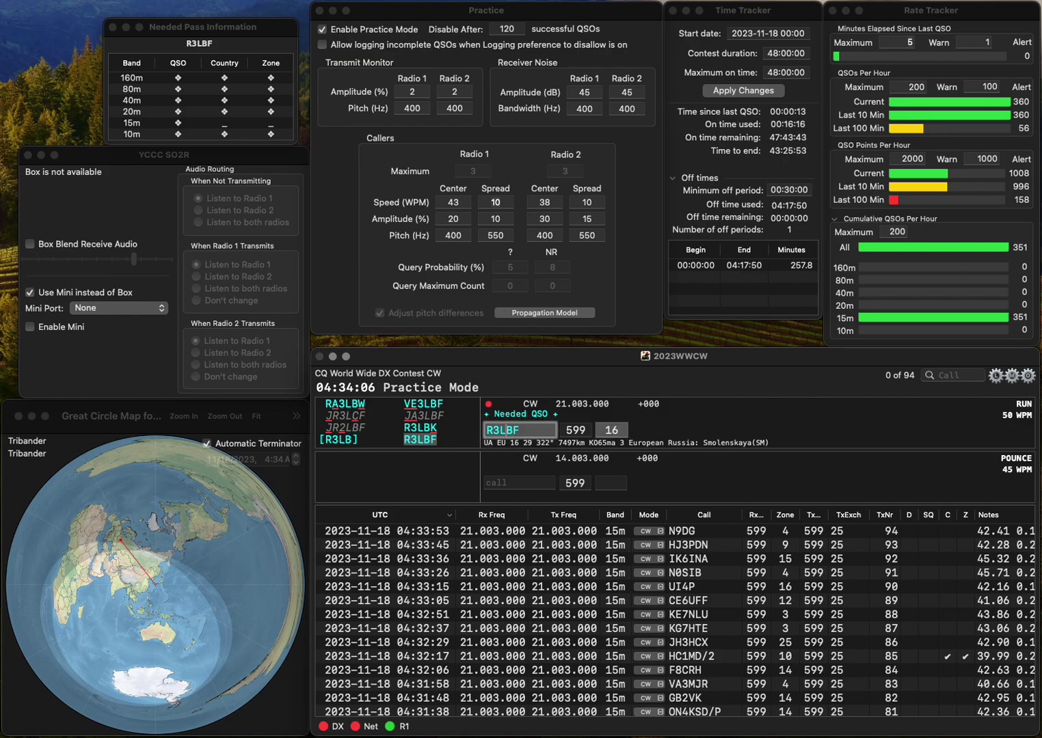
Enter the call DC2AN on Radio 1 and log the contact with report 599 and zone 14.
type("DC")
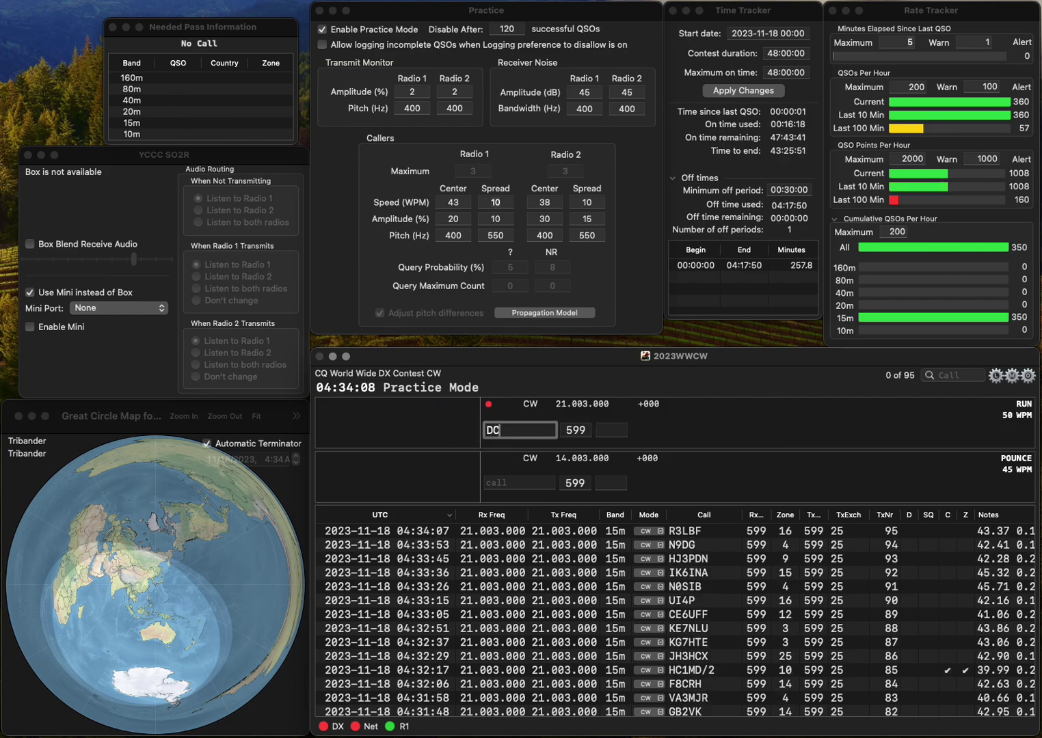
type("2AN")
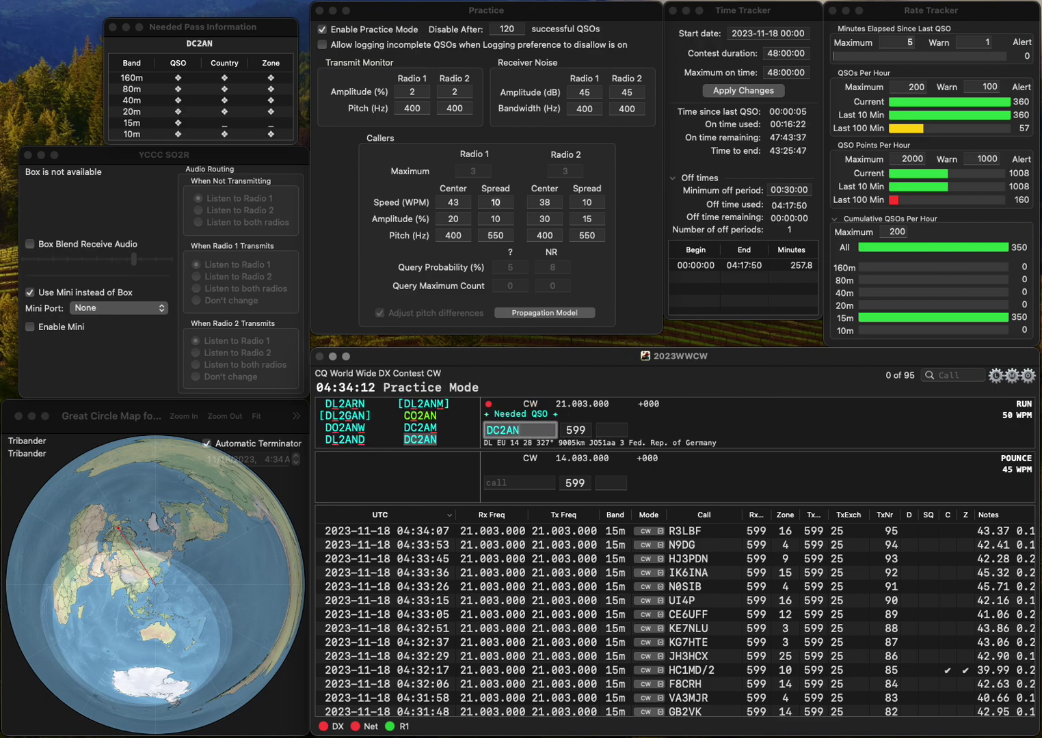
key("Return")
type("14")
key("Return")
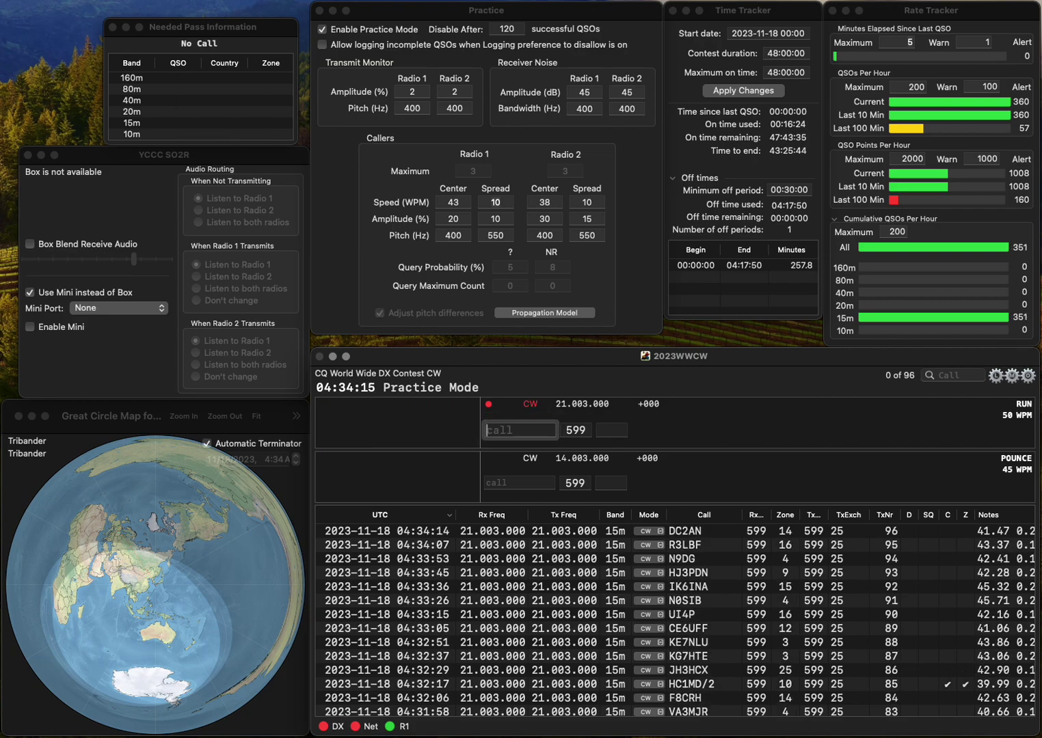
type("W1")
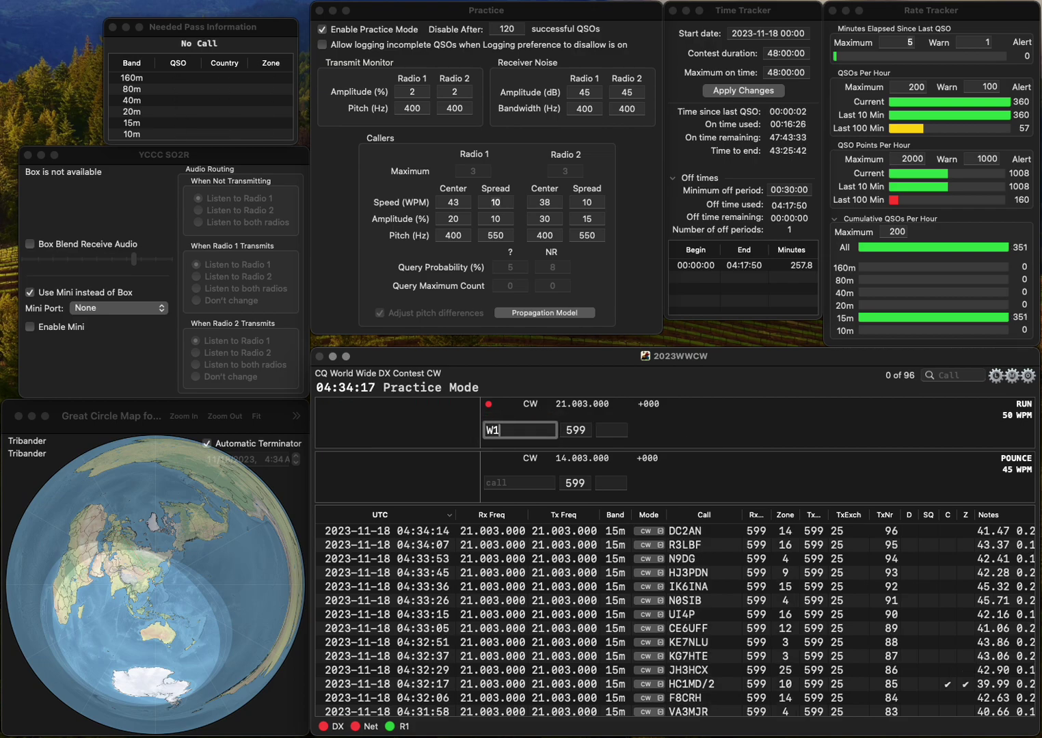
type("TOM")
key("Return")
type("5")
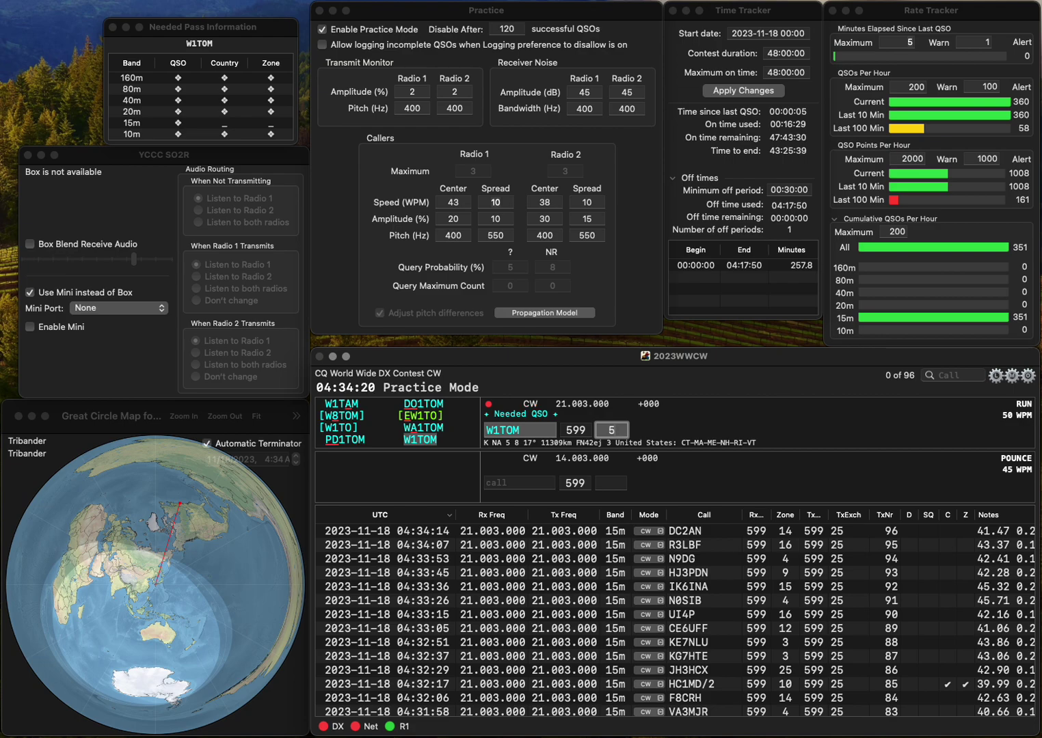
key("Return")
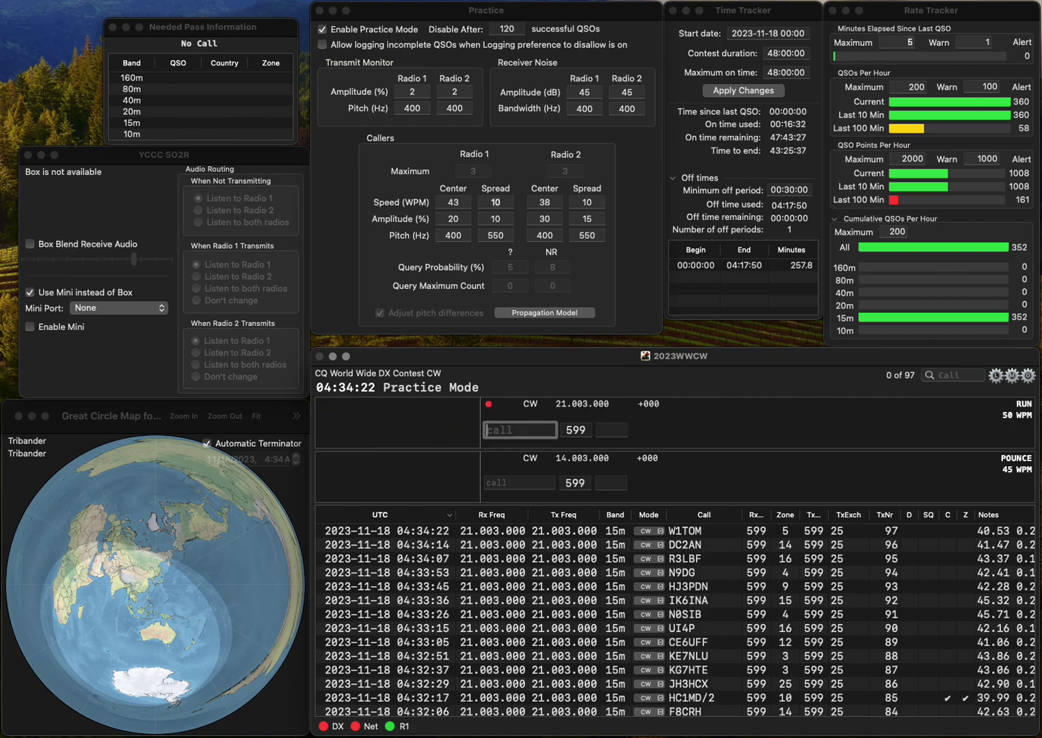
type("DP8X/P")
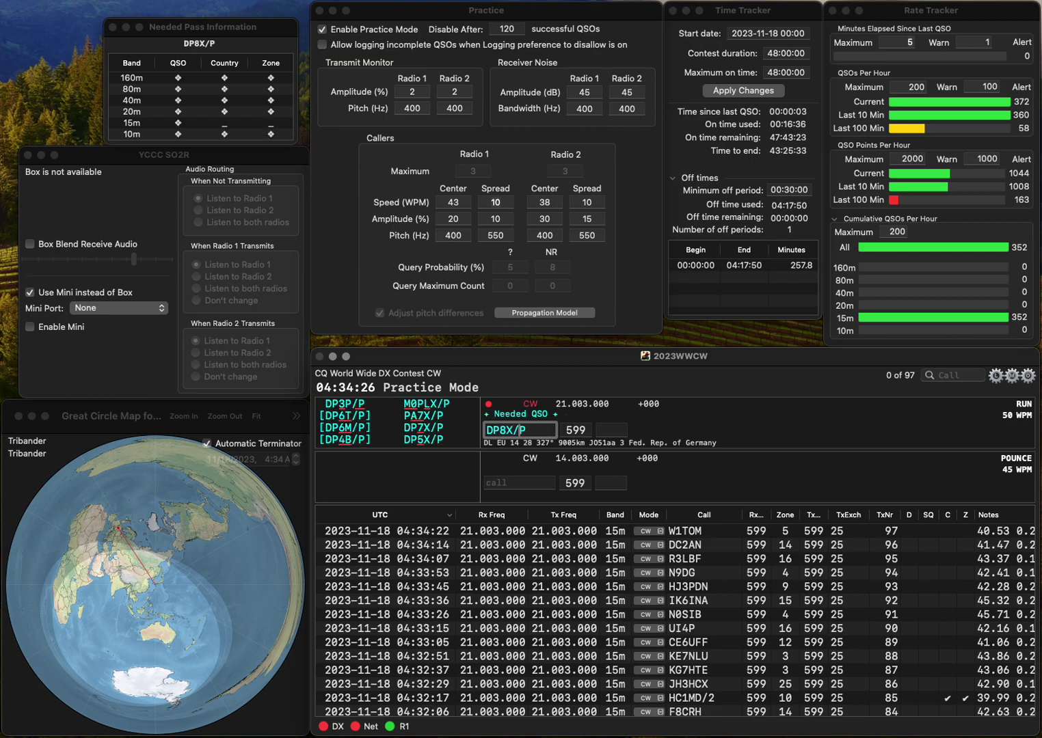
key("Left")
key("Left")
key("BackSpace")
type("7")
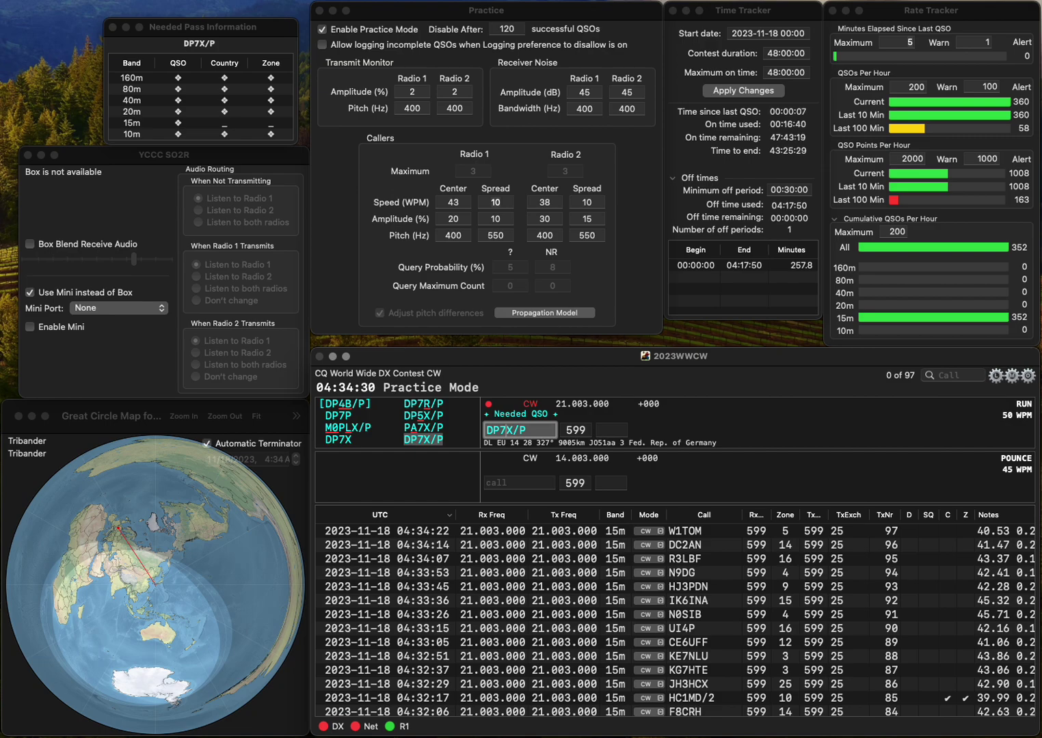
key("space")
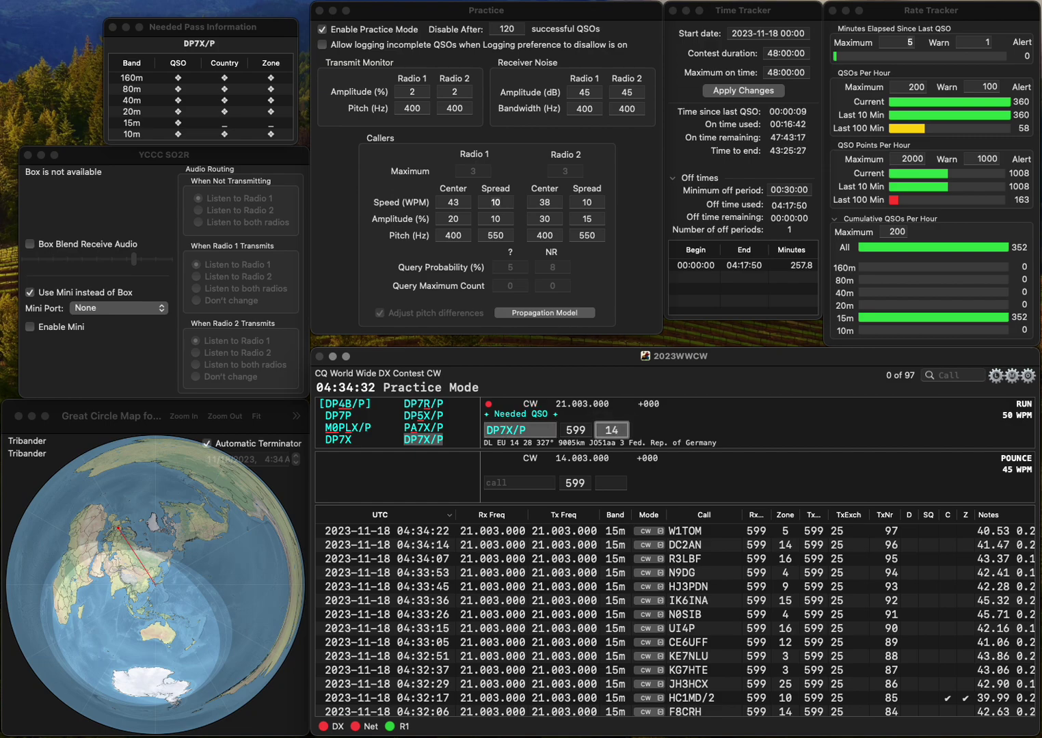
key("Return")
type("KI5PDC")
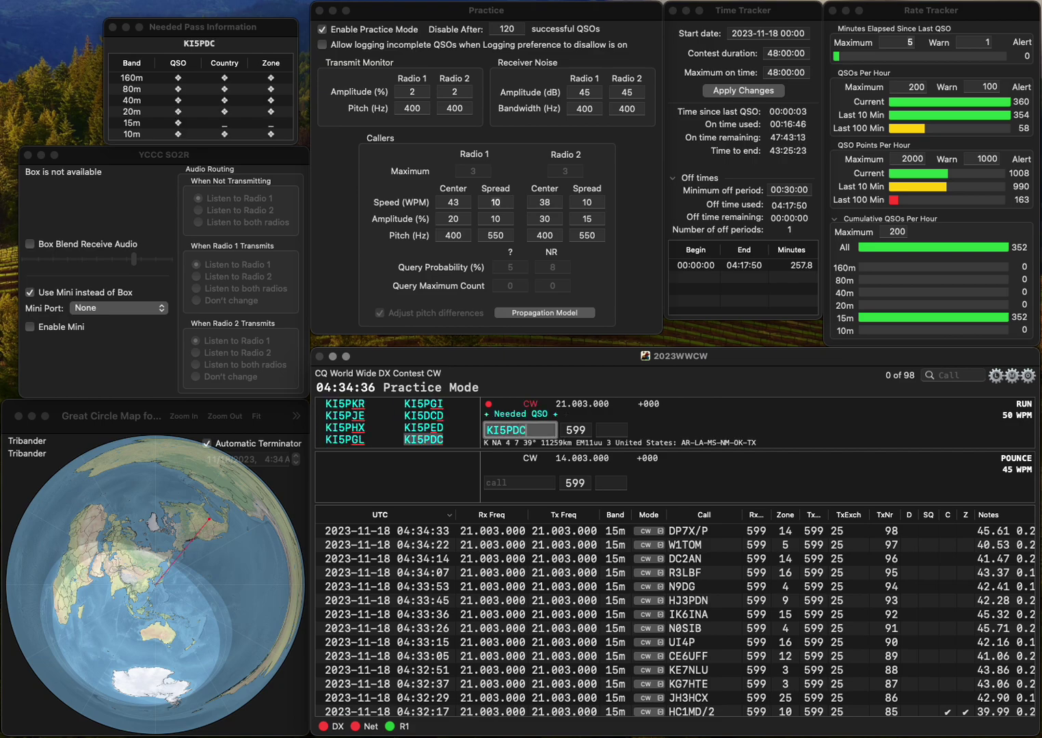
key("space")
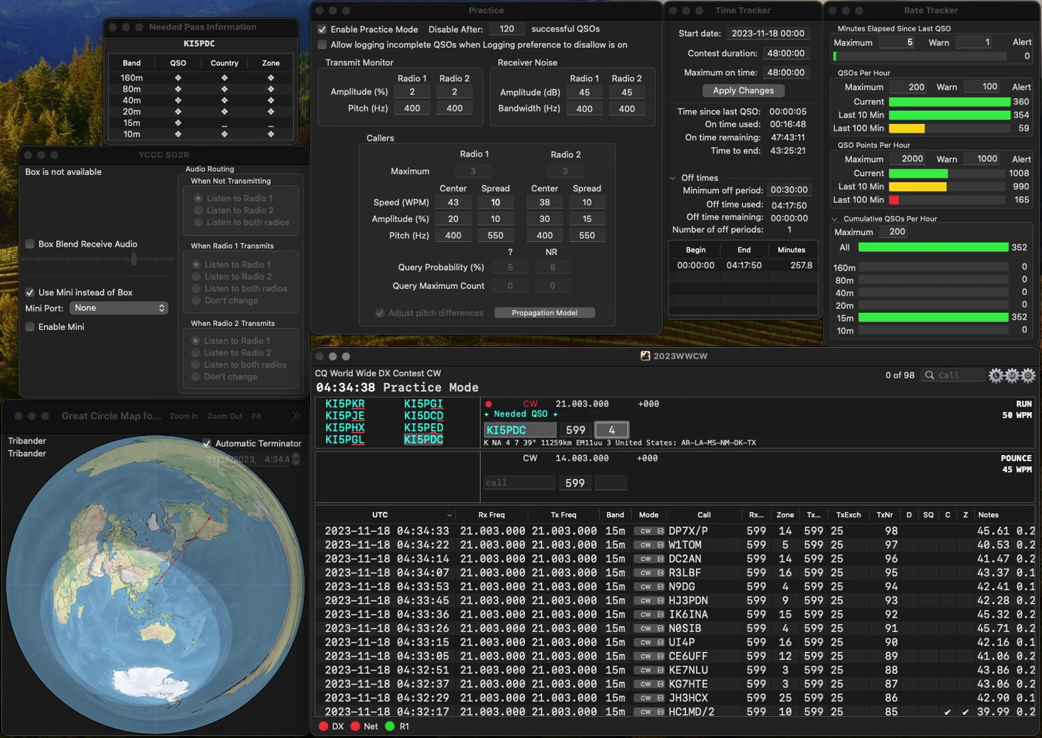
key("Return")
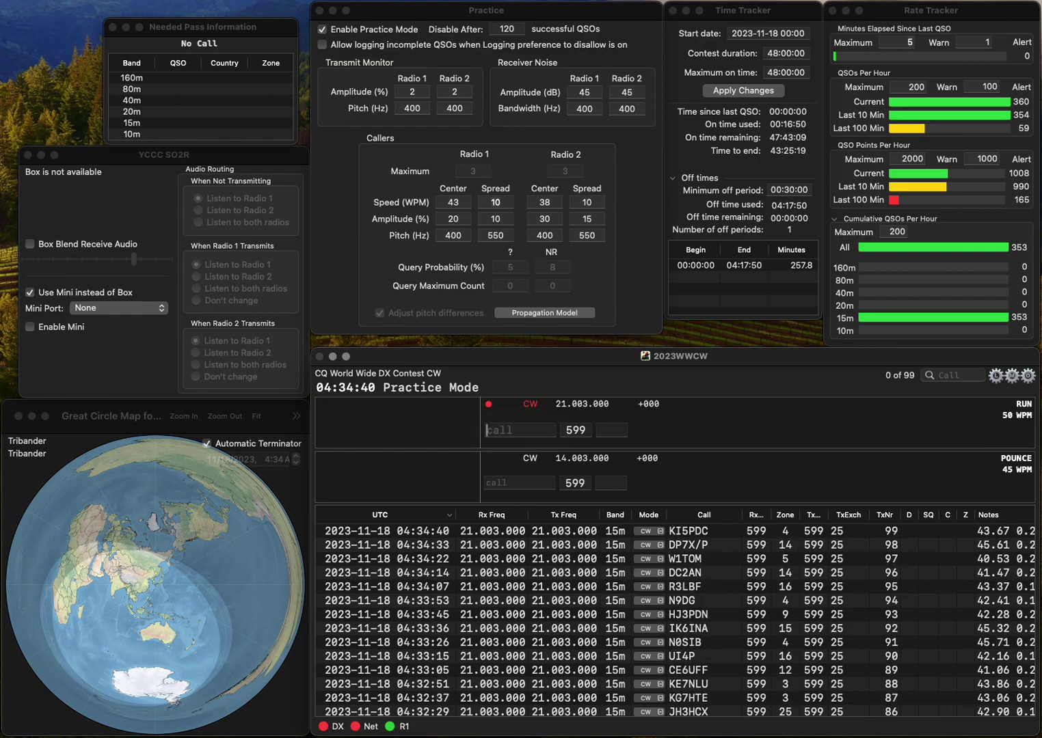
Enter the partial call KO4PI, complete it to KO4PIV, and log the contact with report 599 and zone 5.
type("KO")
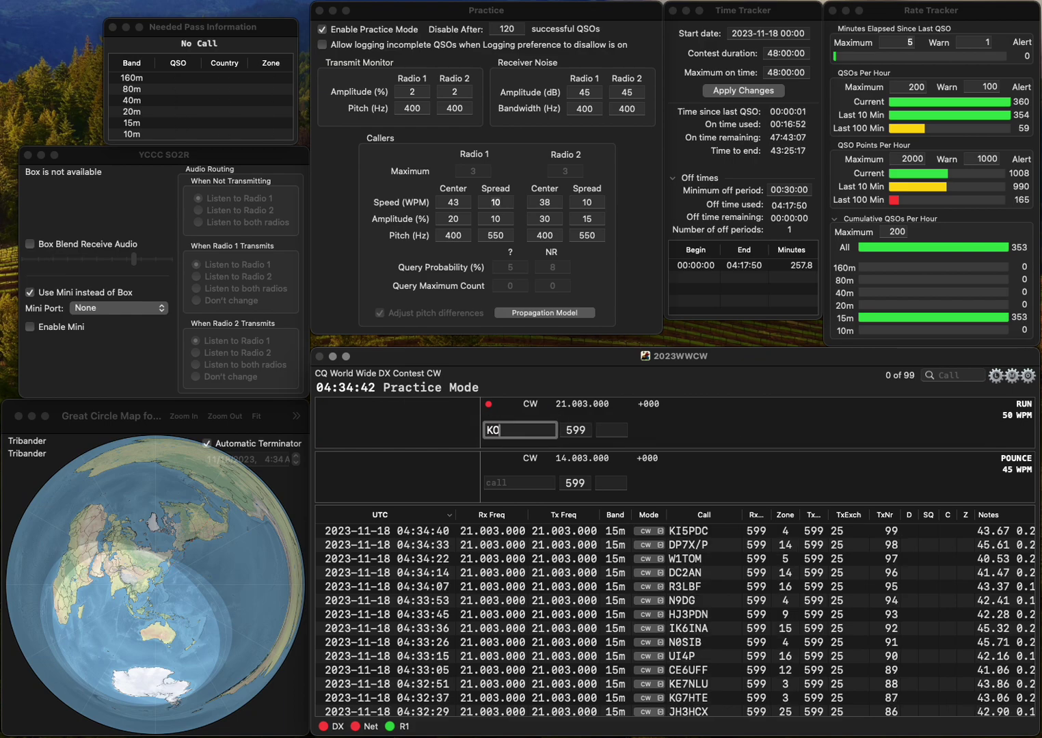
type("4PIU")
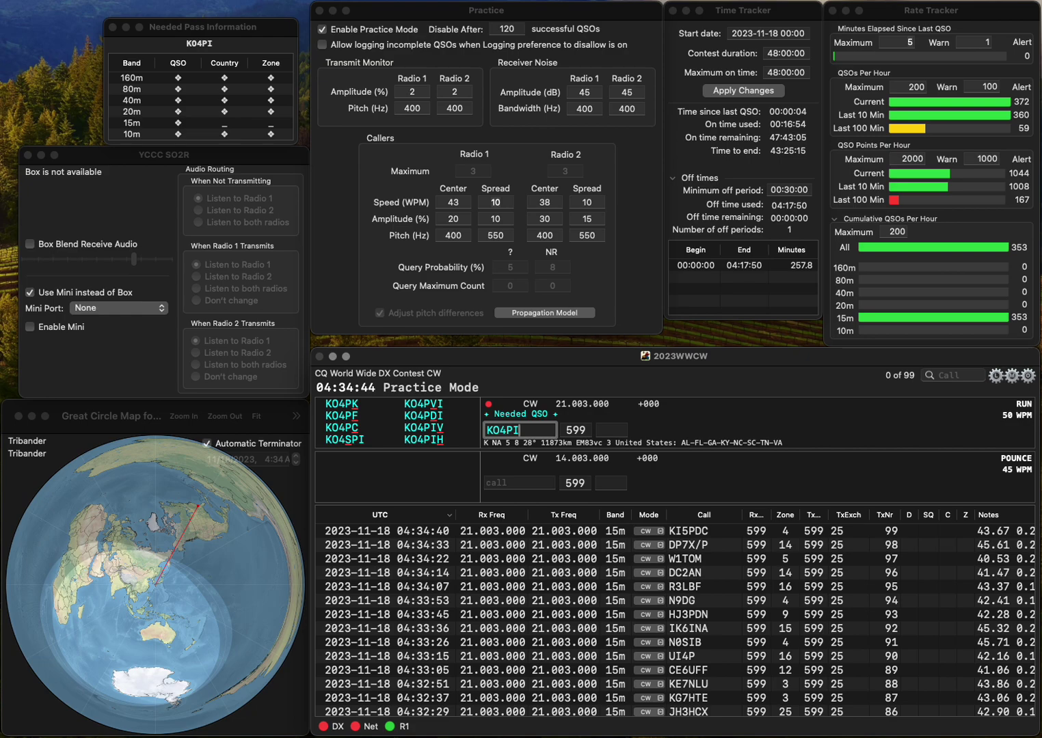
key("BackSpace")
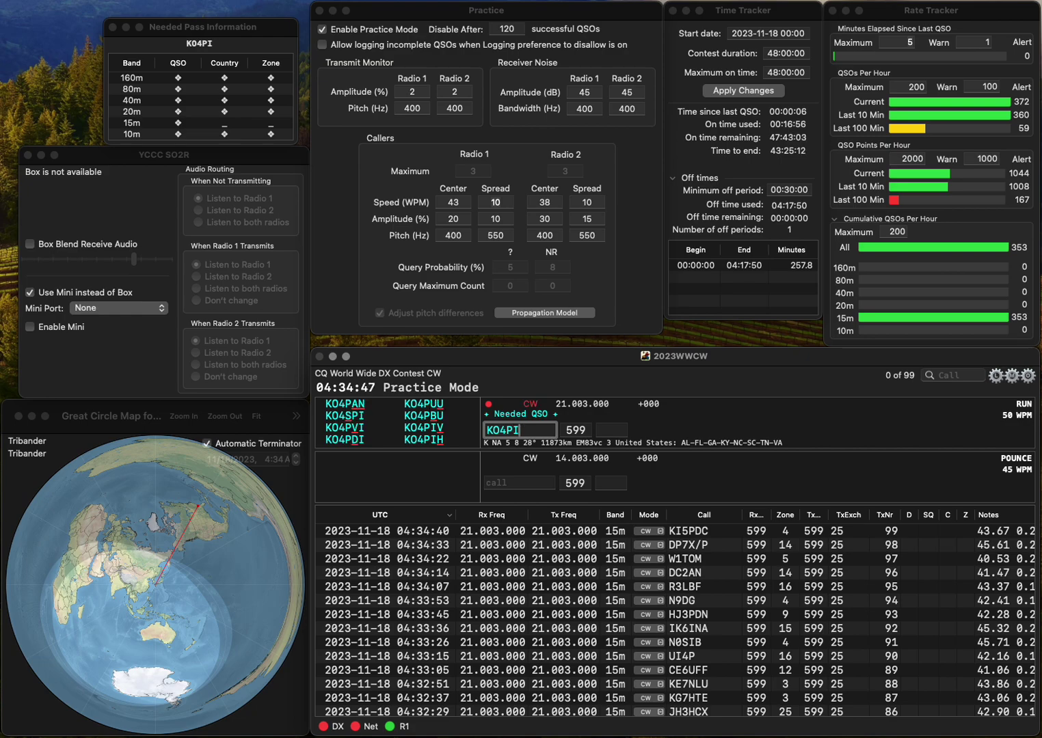
type("V")
key("Return")
type("5")
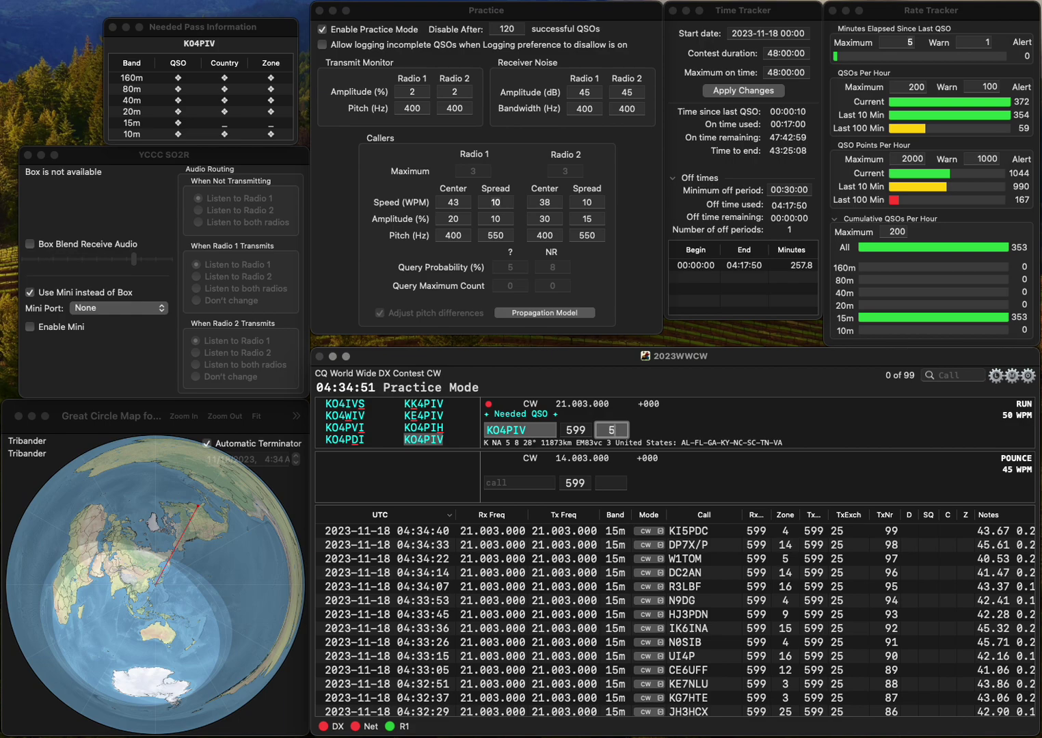
key("Return")
type("W")
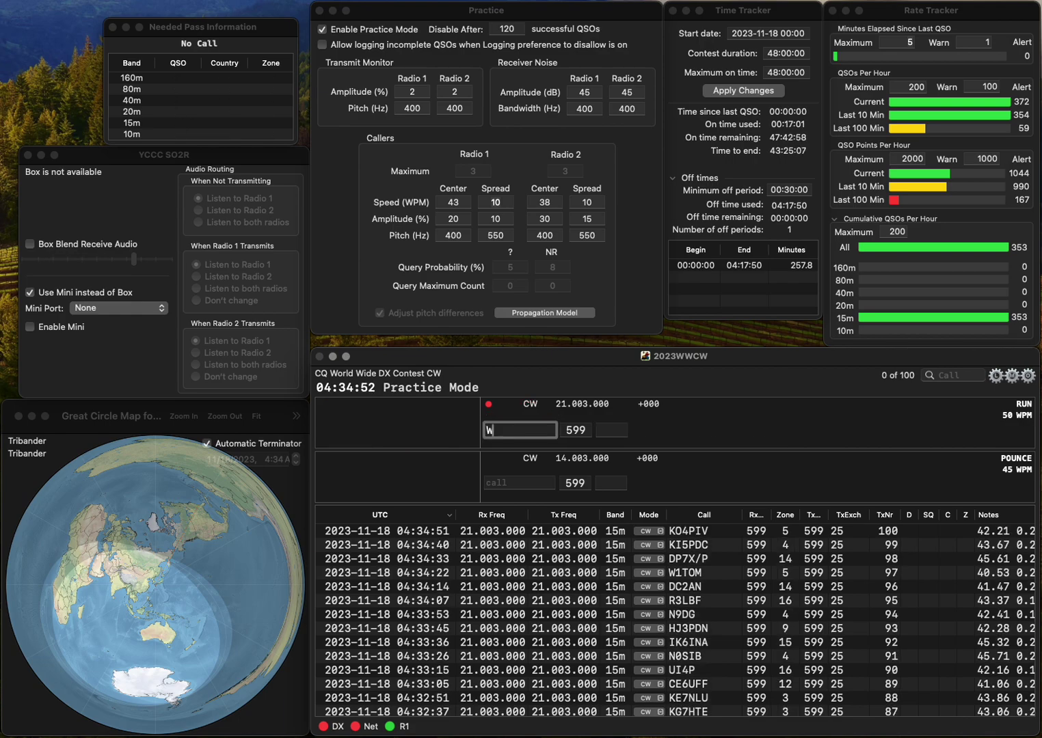
type("B9LMO")
key("Left")
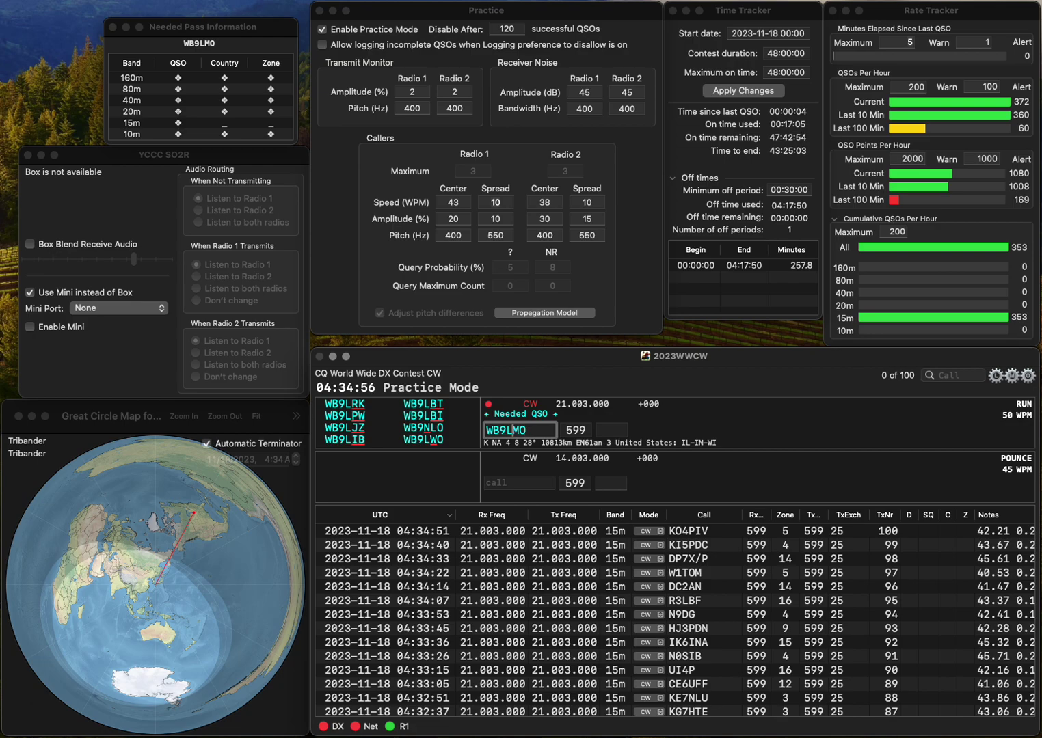
key("Delete")
type("W")
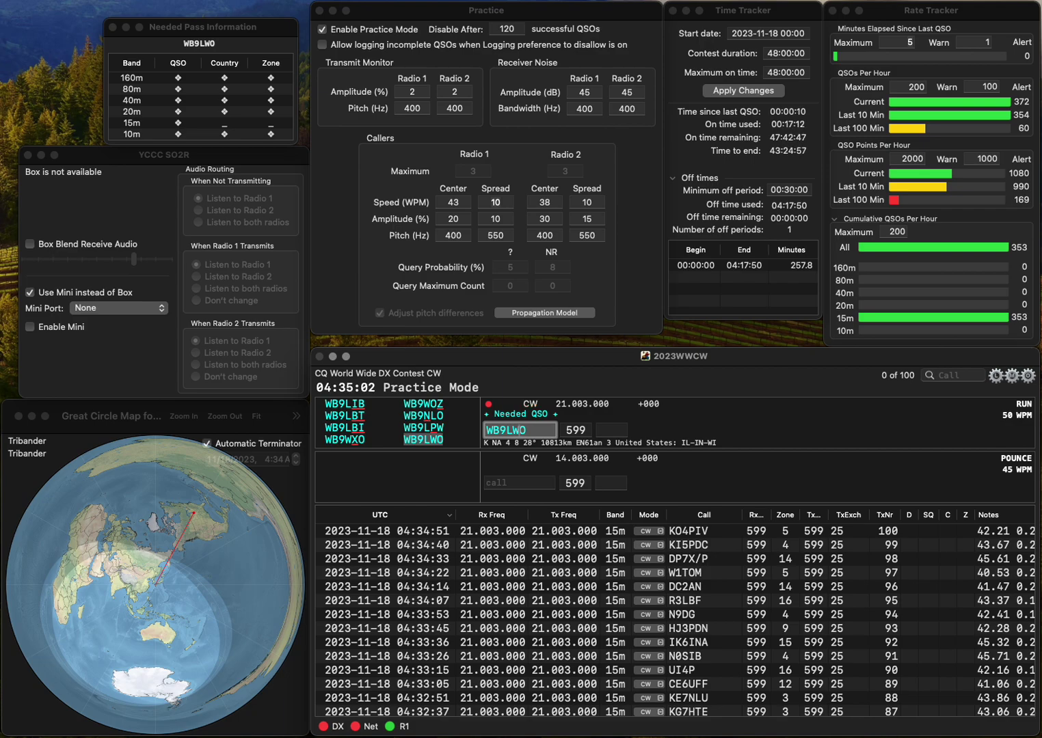
key("Return")
type("OZ1SH")
key("BackSpace")
key("BackSpace")
type("HQ")
key("space")
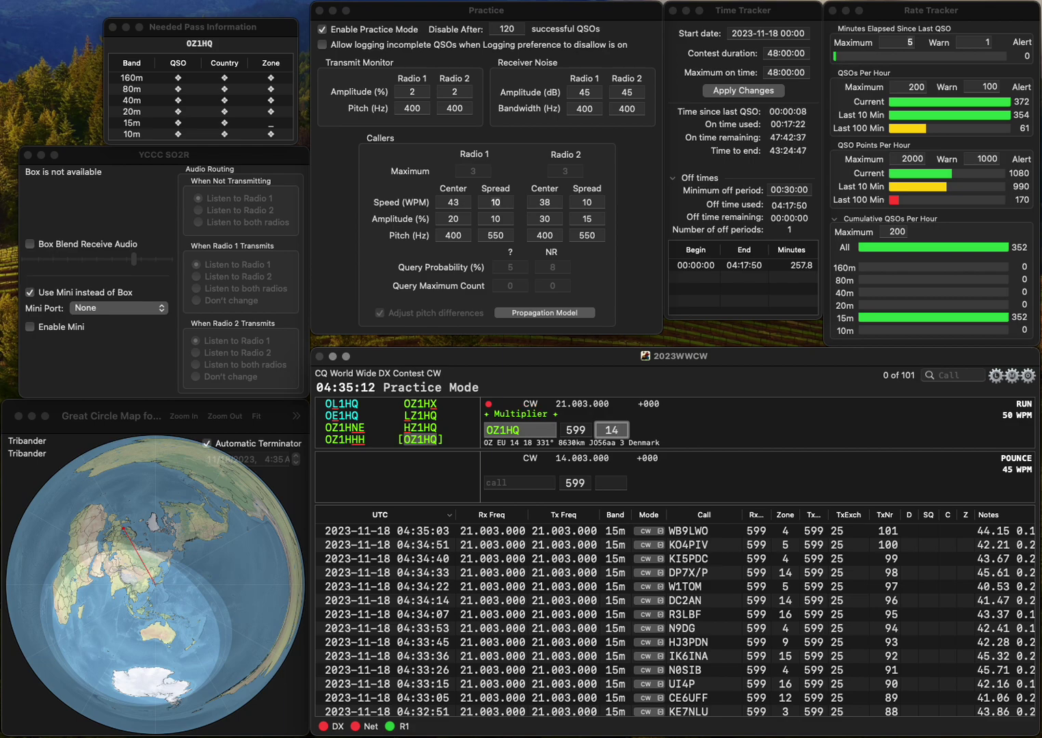
key("Return")
type("W5TSB")
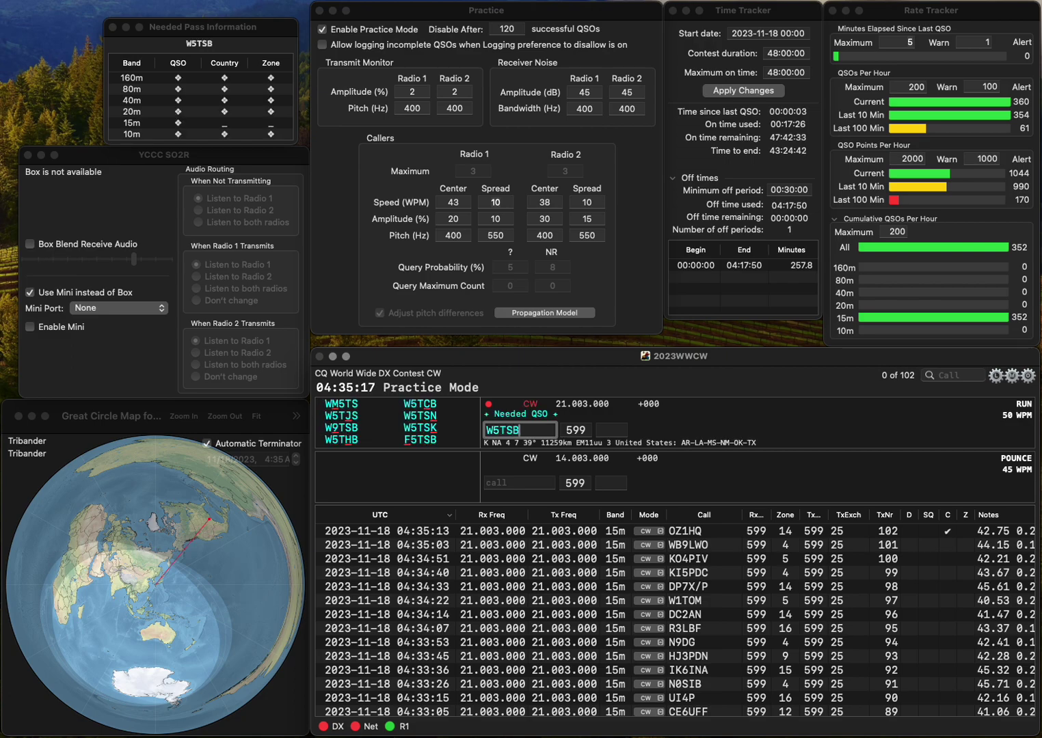
key("BackSpace")
key("BackSpace")
type("HB")
key("space")
type("4")
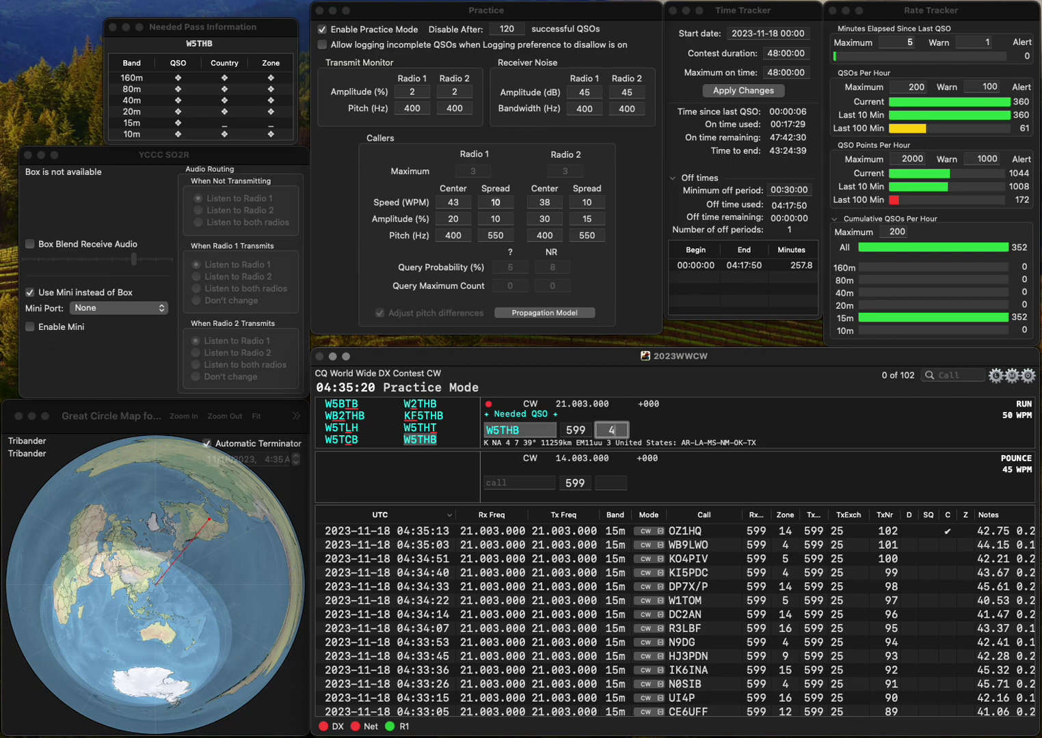
key("Return")
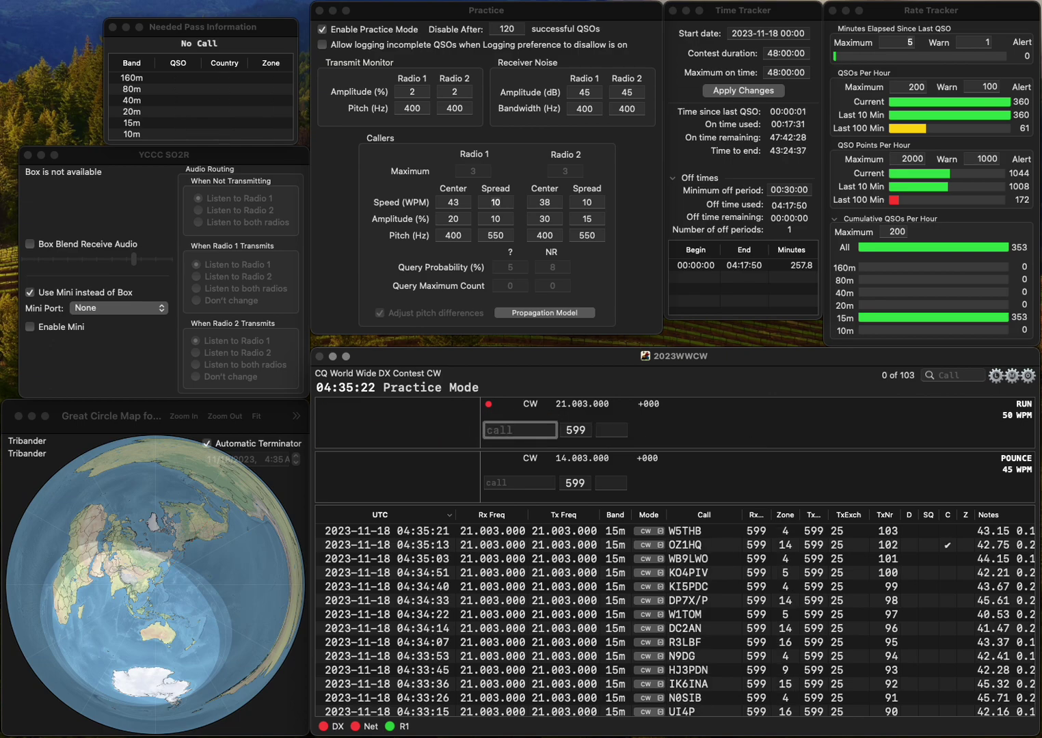
type("W")
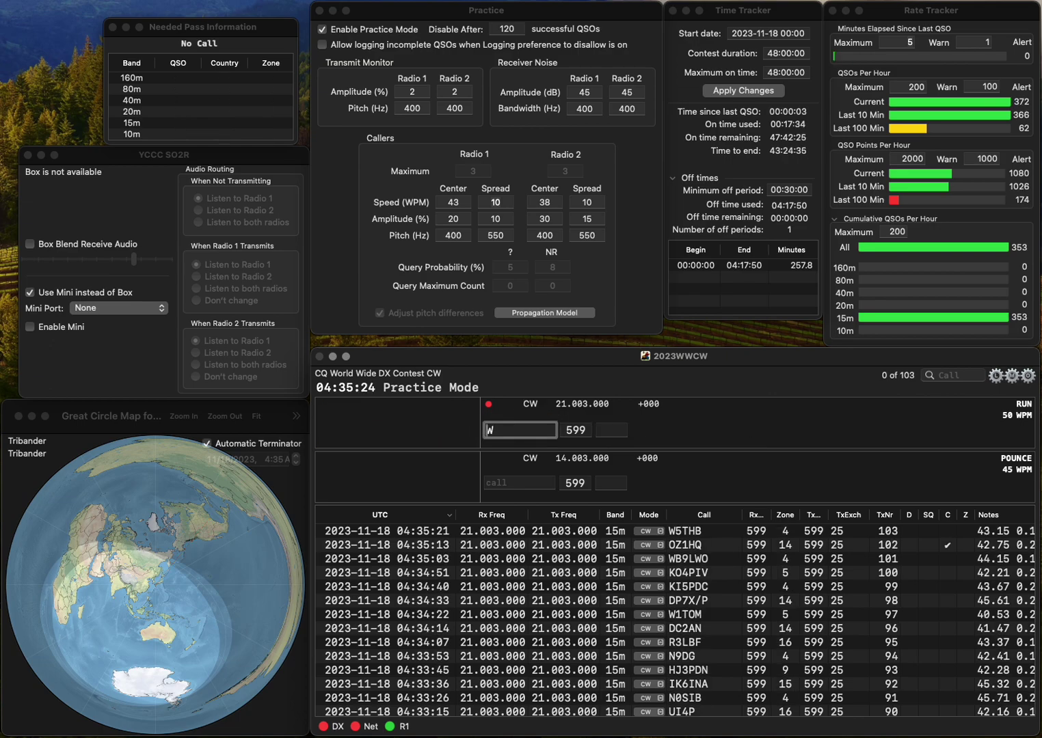
type("2GW")
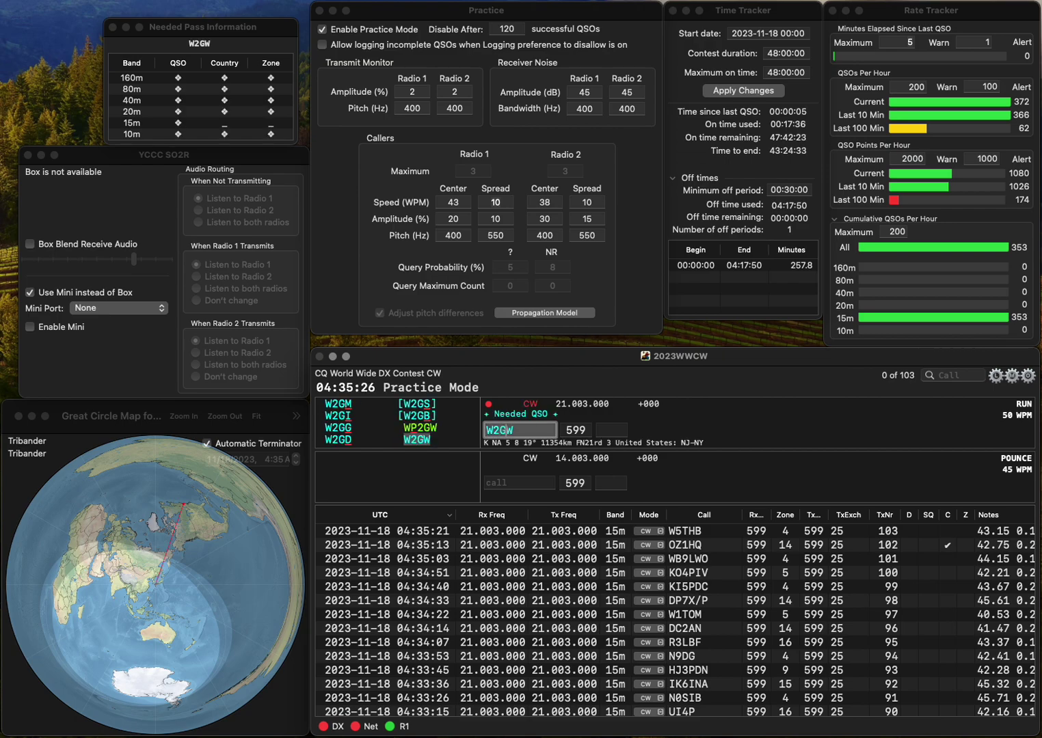
key("space")
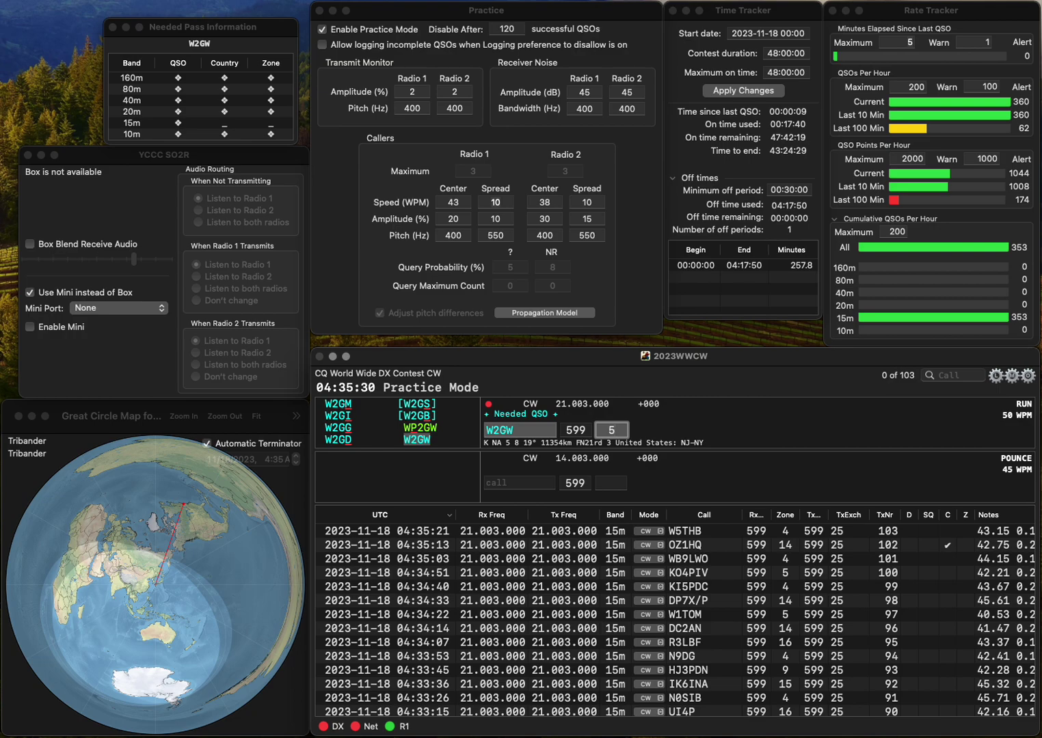
key("Return")
Enter the partial call FIP, complete it to F4IPA, and log the contact with report 599 and zone 14.
type("FIP")
key("super+Left")
key("Right")
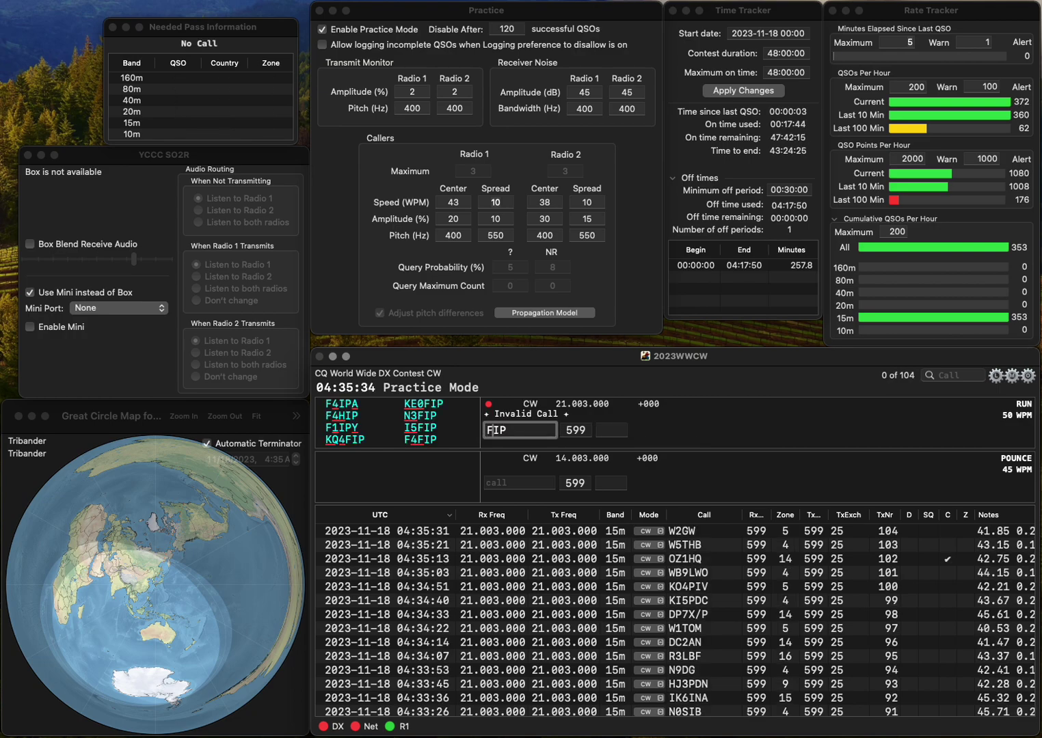
type("4")
key("End")
type("A")
key("space")
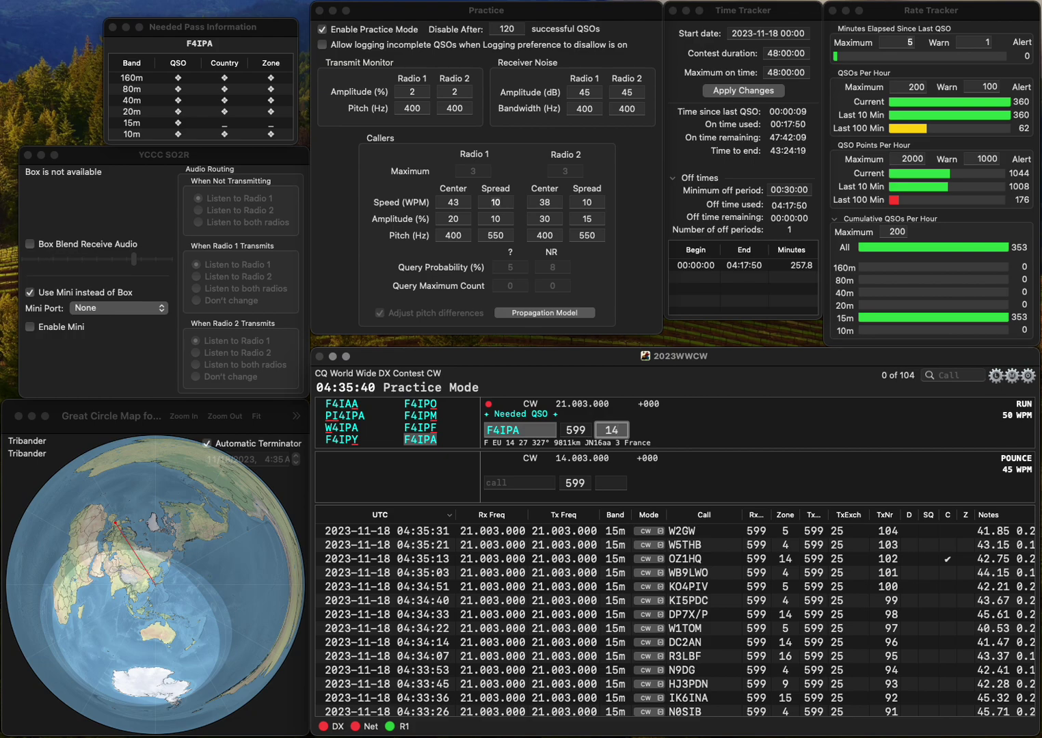
key("Return")
type("PA")
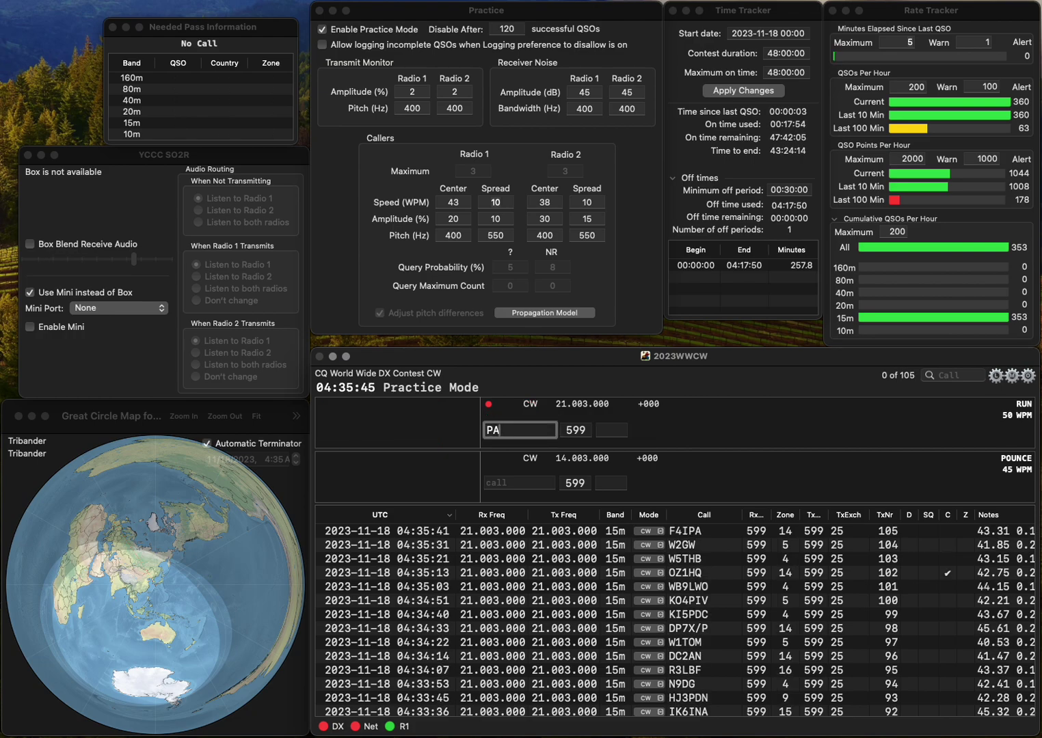
type("3DAM")
key("space")
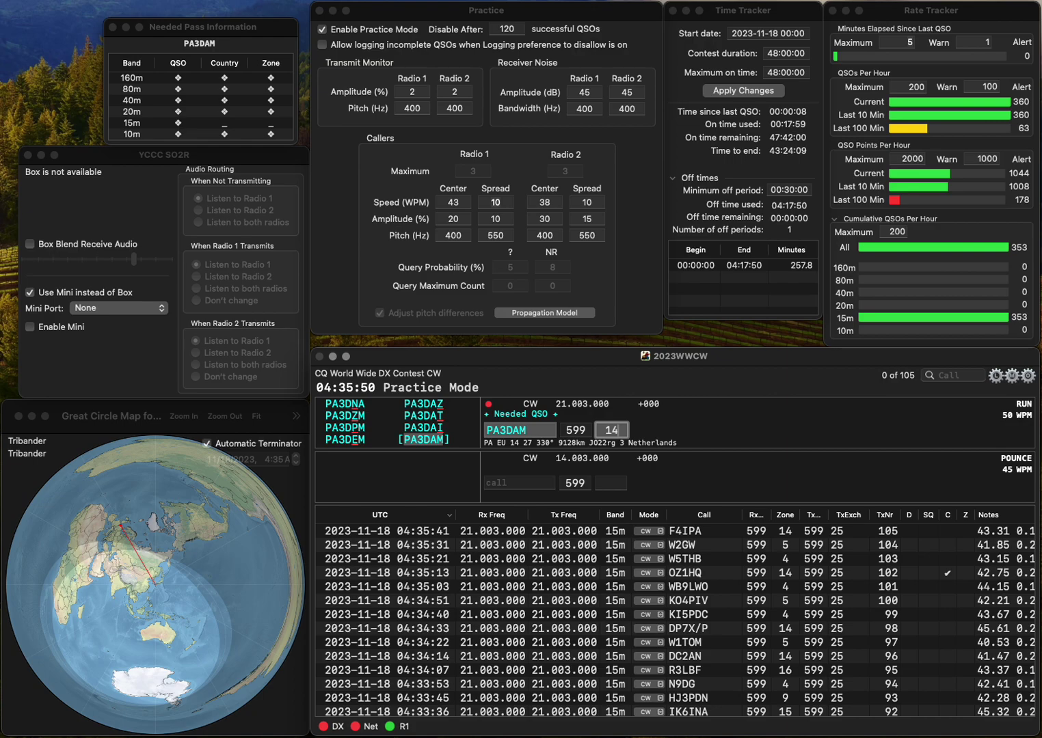
key("Return")
type("K8S")
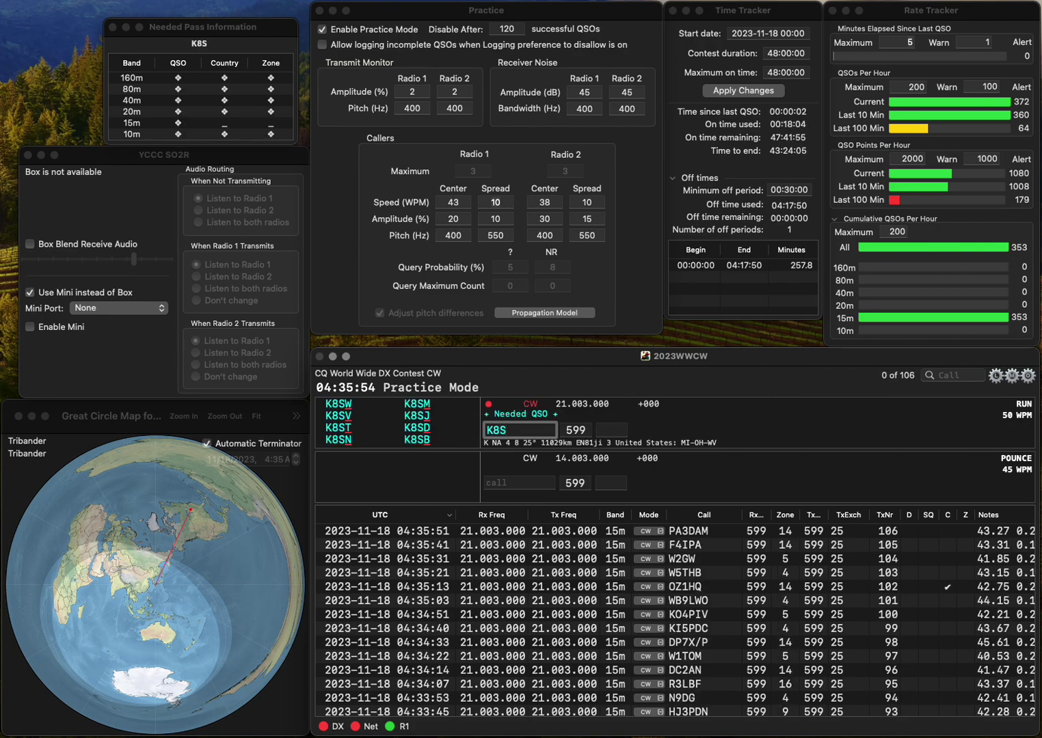
type("B")
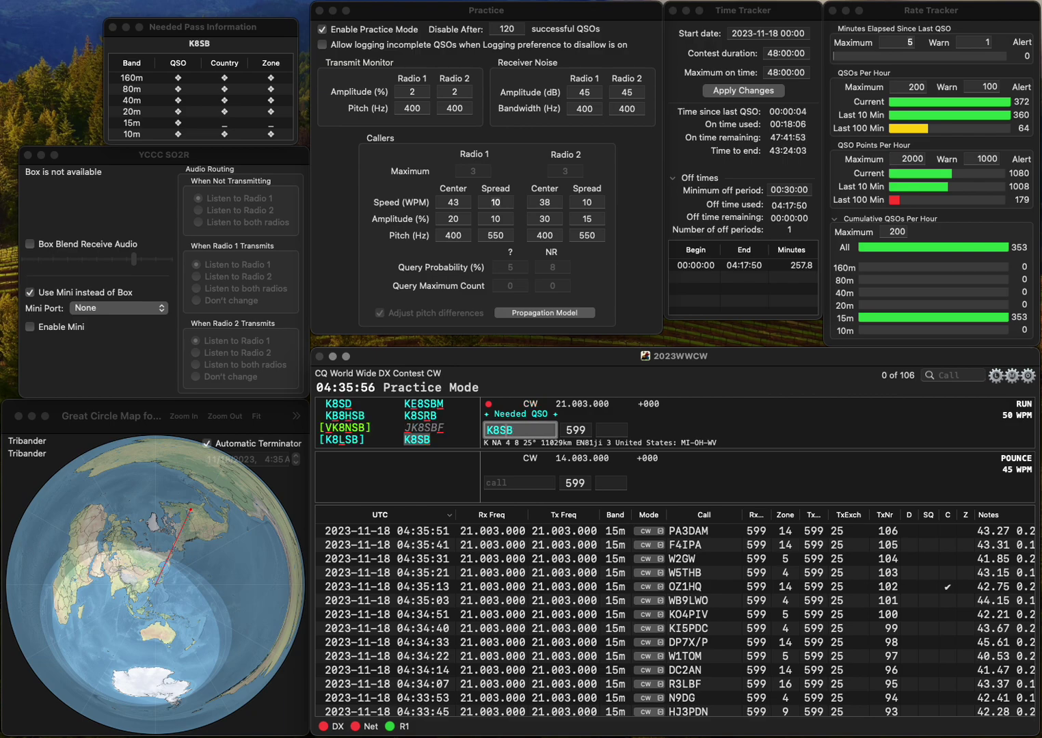
key("BackSpace")
type("KD")
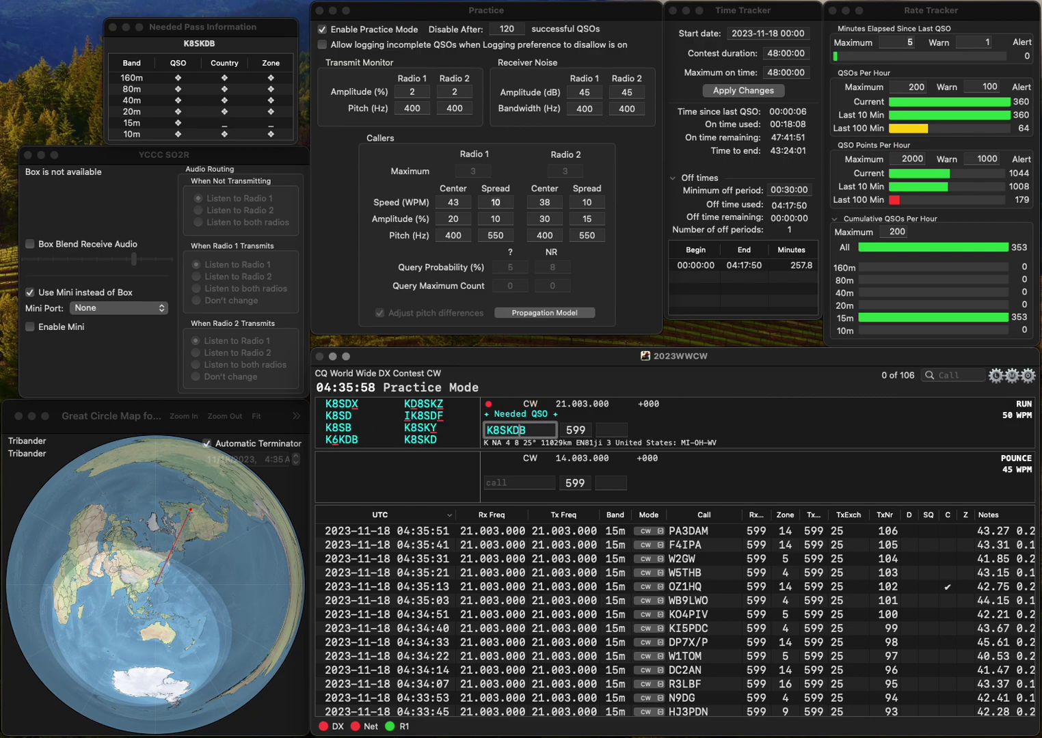
key("Return")
type("4")
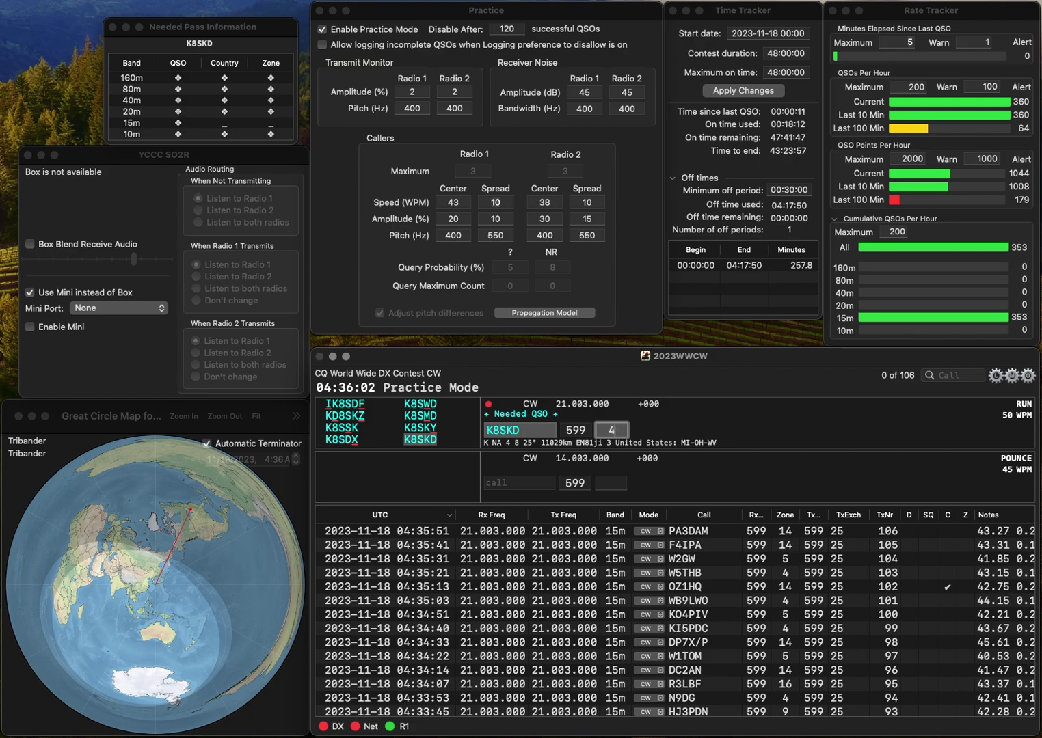
key("Return")
type("N1NPQ")
key("space")
type("5")
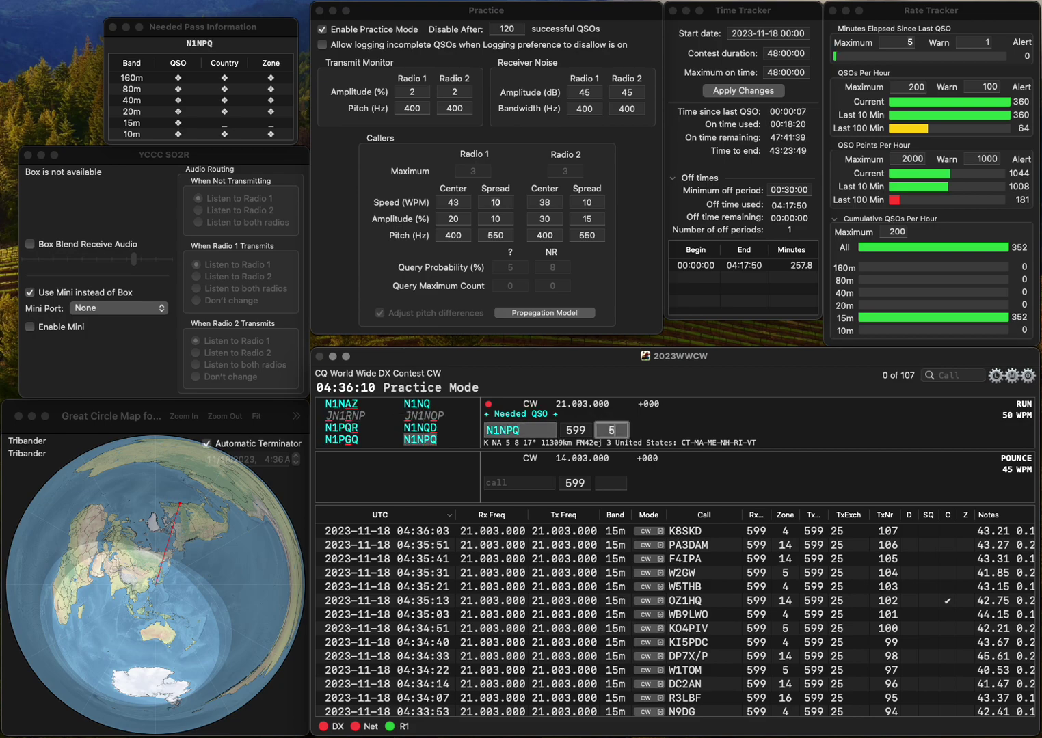
key("Return")
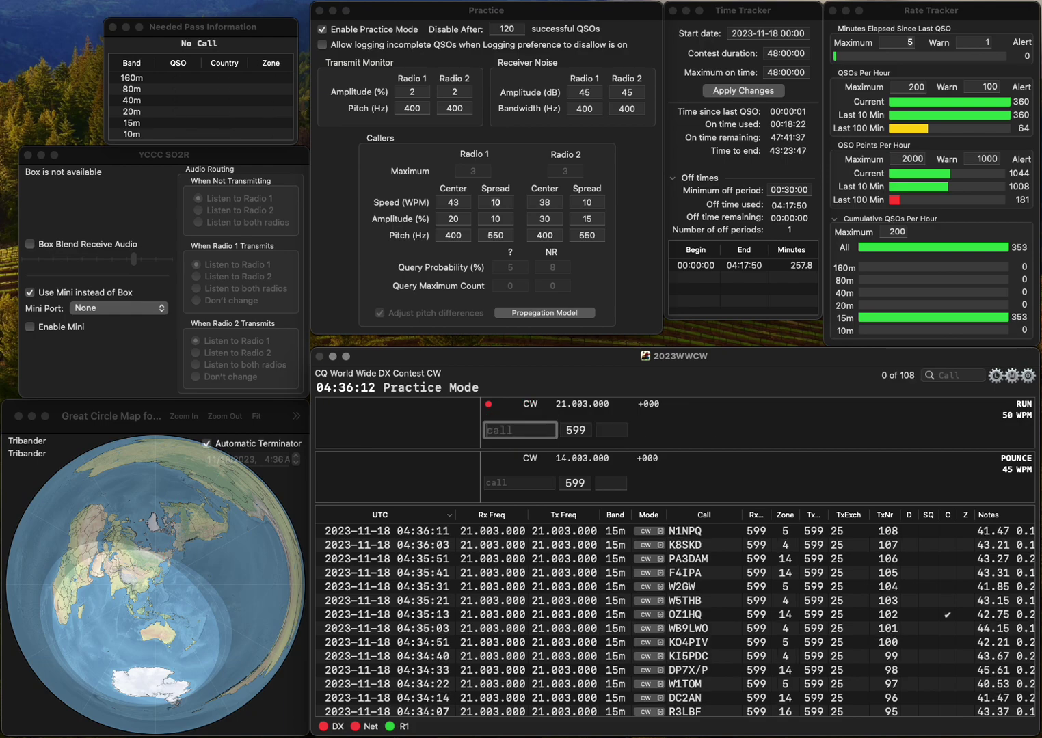
type("1PLH")
key("Home")
type("IZ")
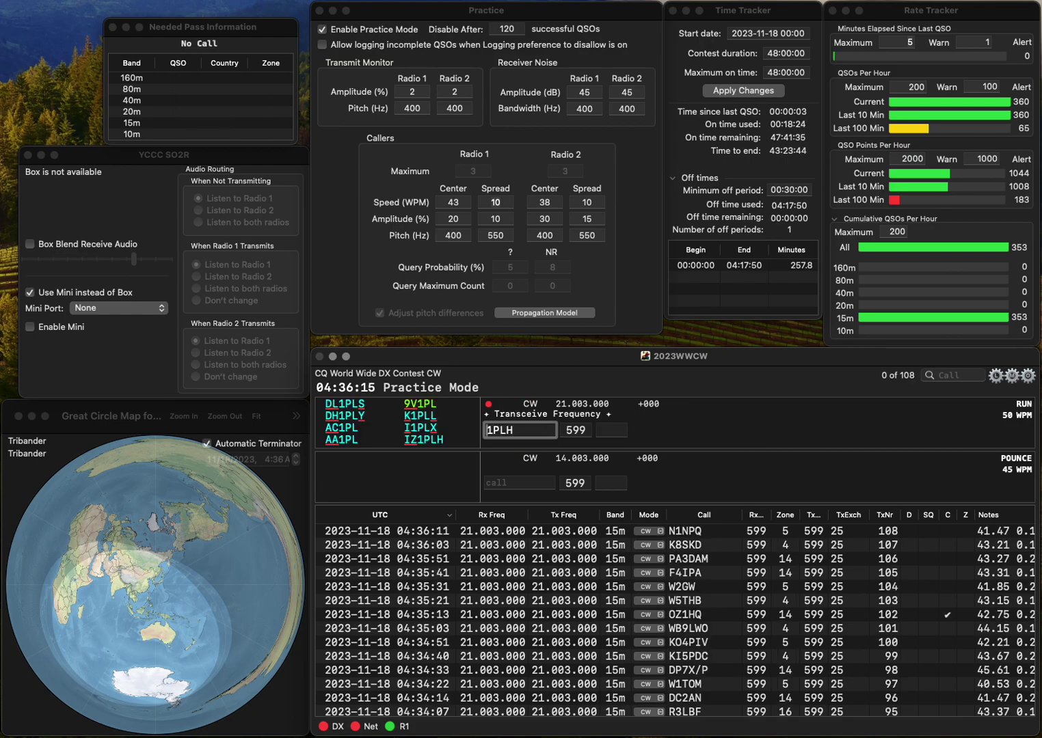
key("Return")
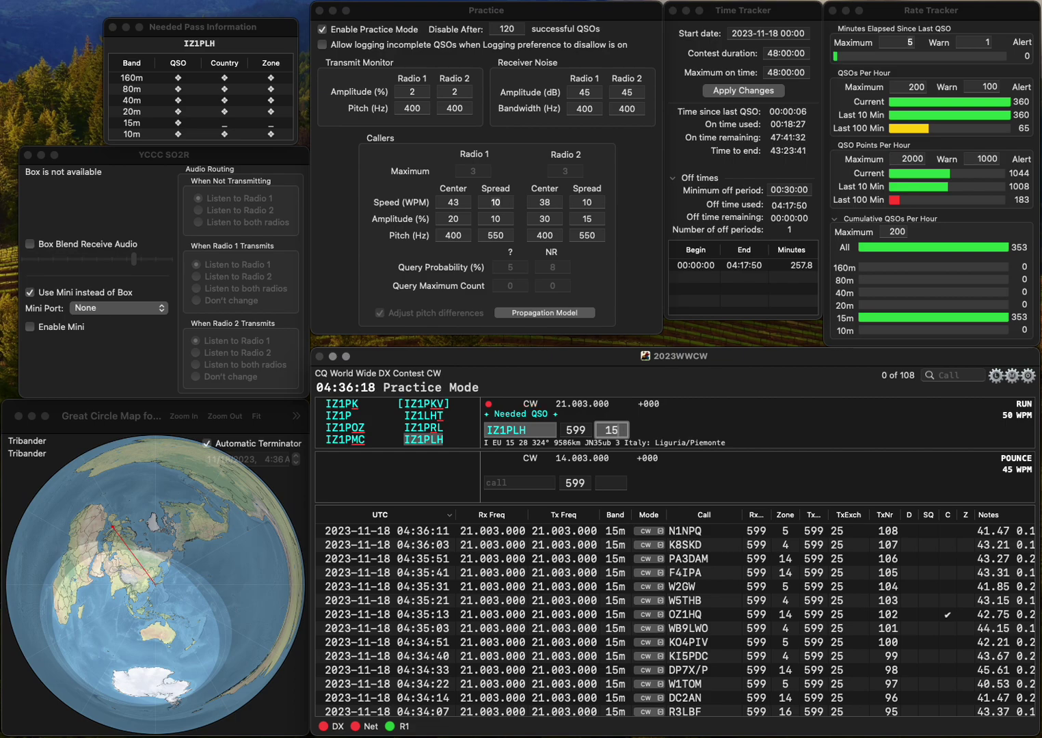
key("Return")
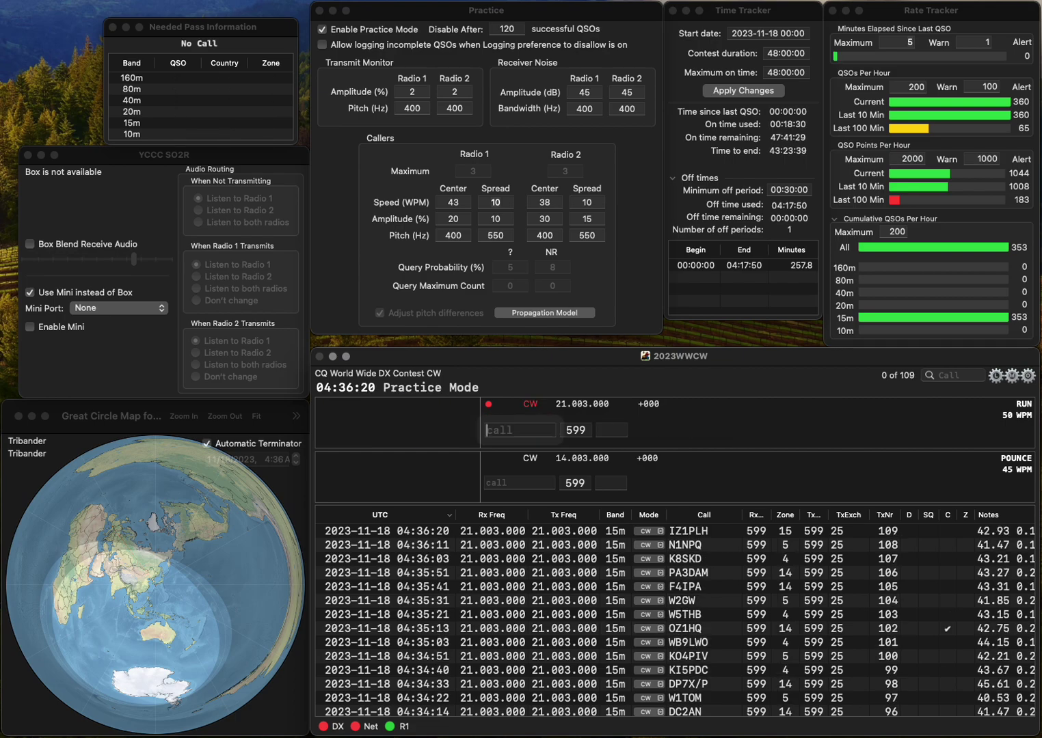
Enter the call RA1AVP and log the contact with report 599 and zone 16.
type("RA")
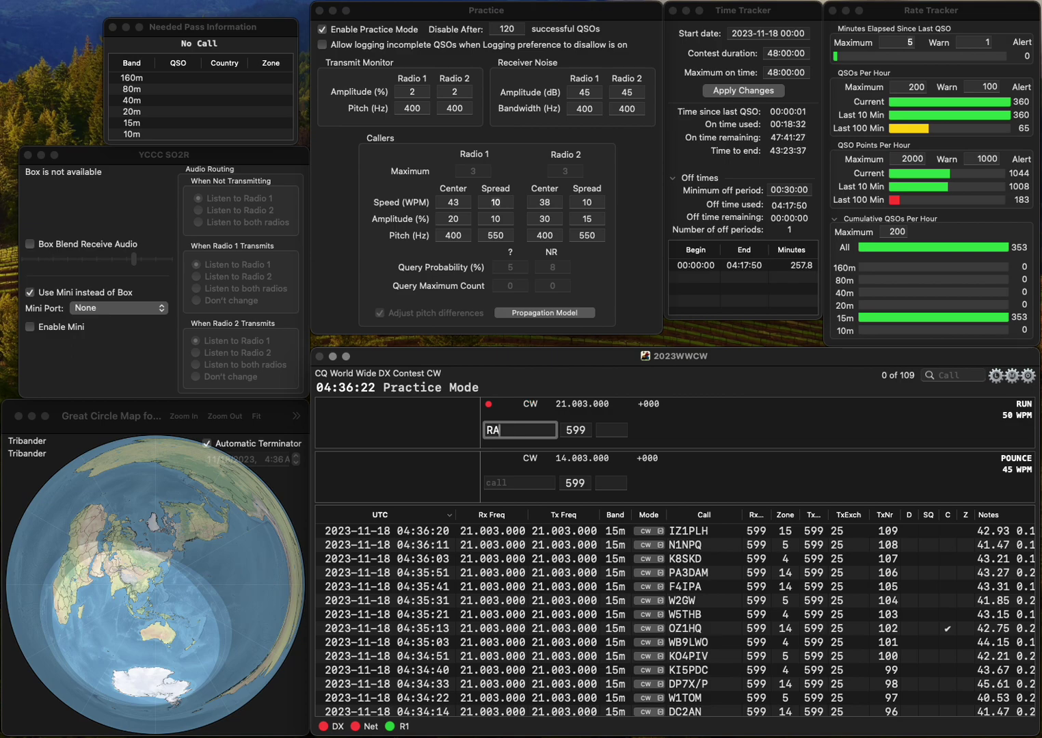
type("1AVP")
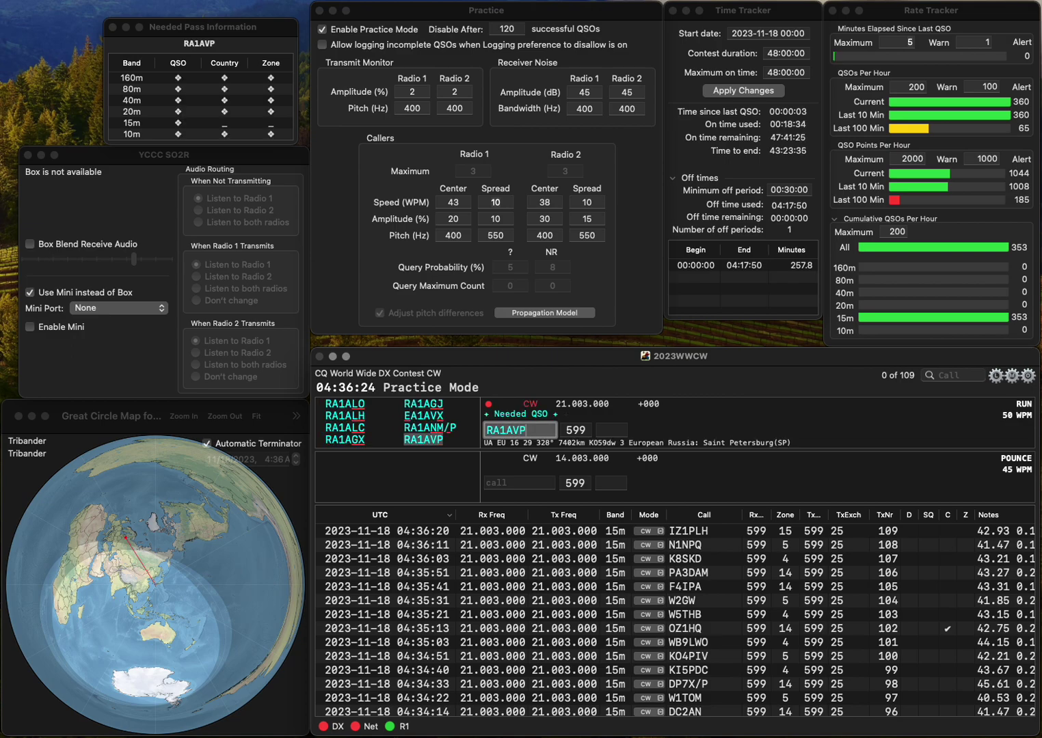
key("space")
type("16")
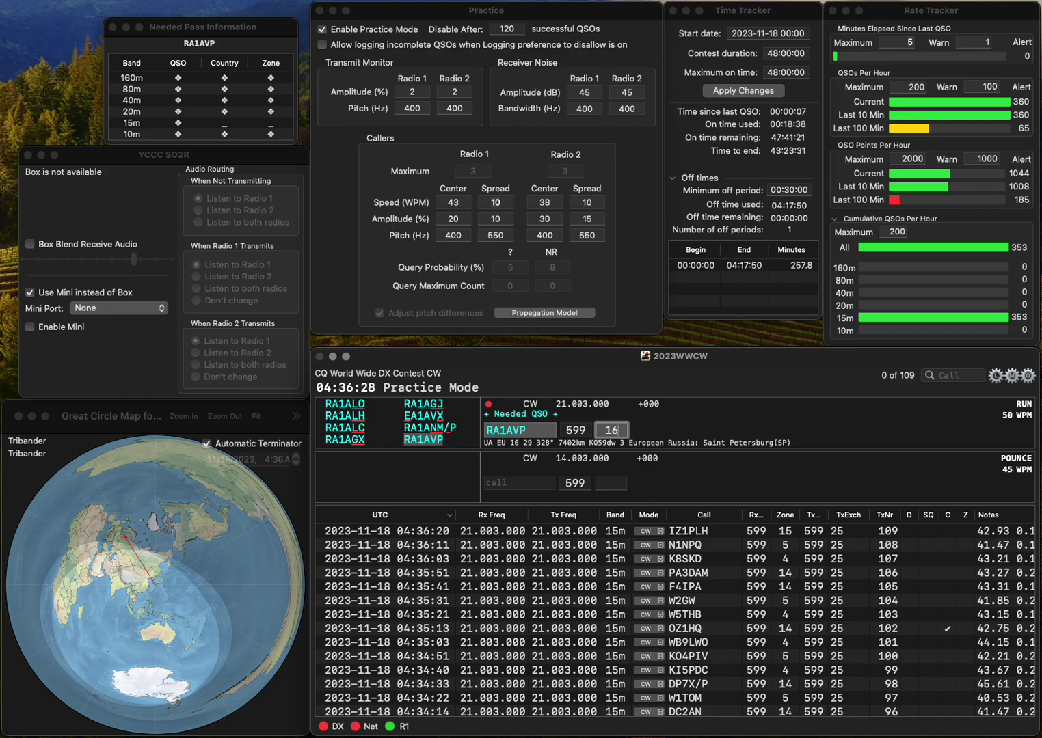
key("Return")
type("VL5K")
key("space")
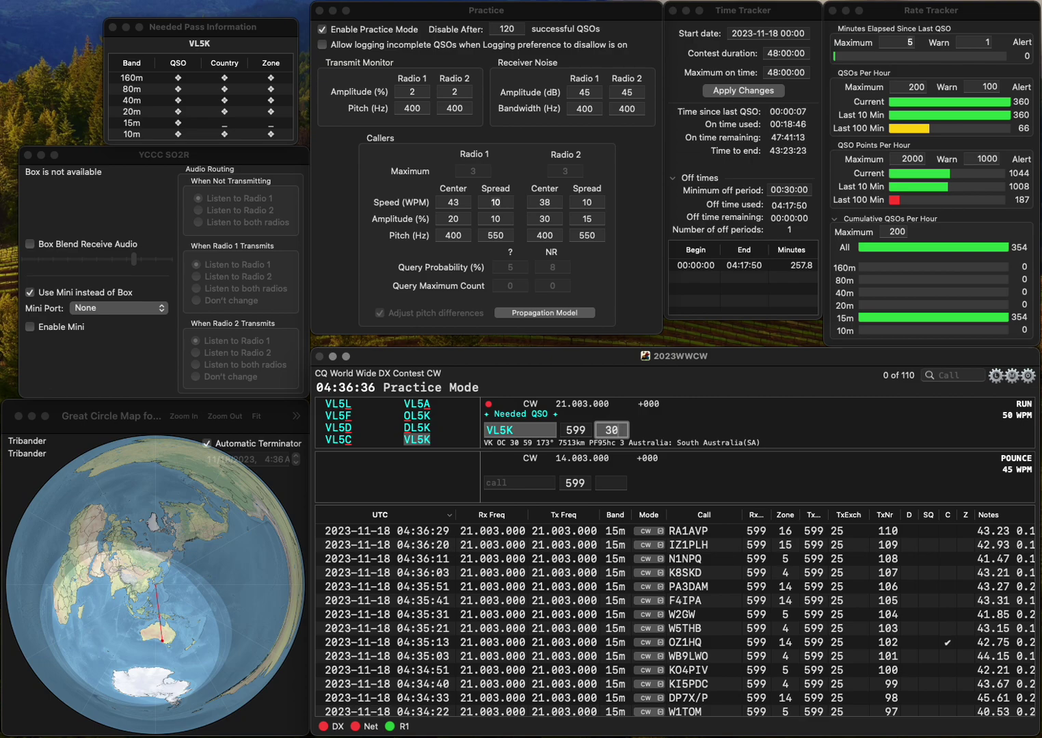
key("Return")
type("KE2AFG")
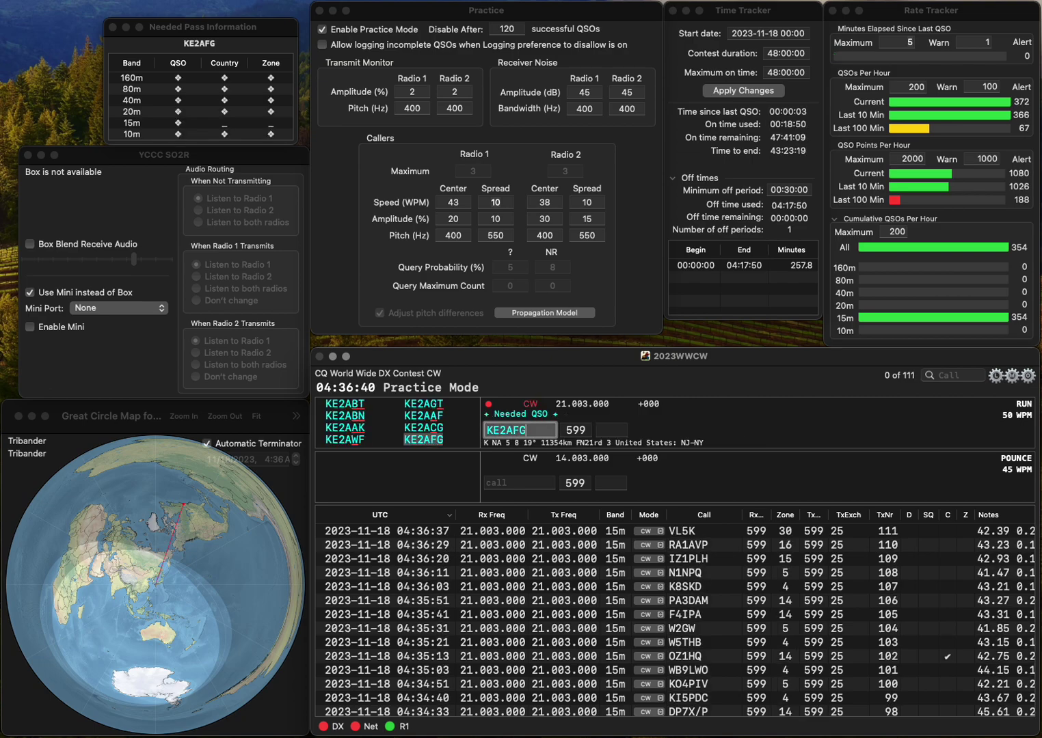
key("space")
type("5")
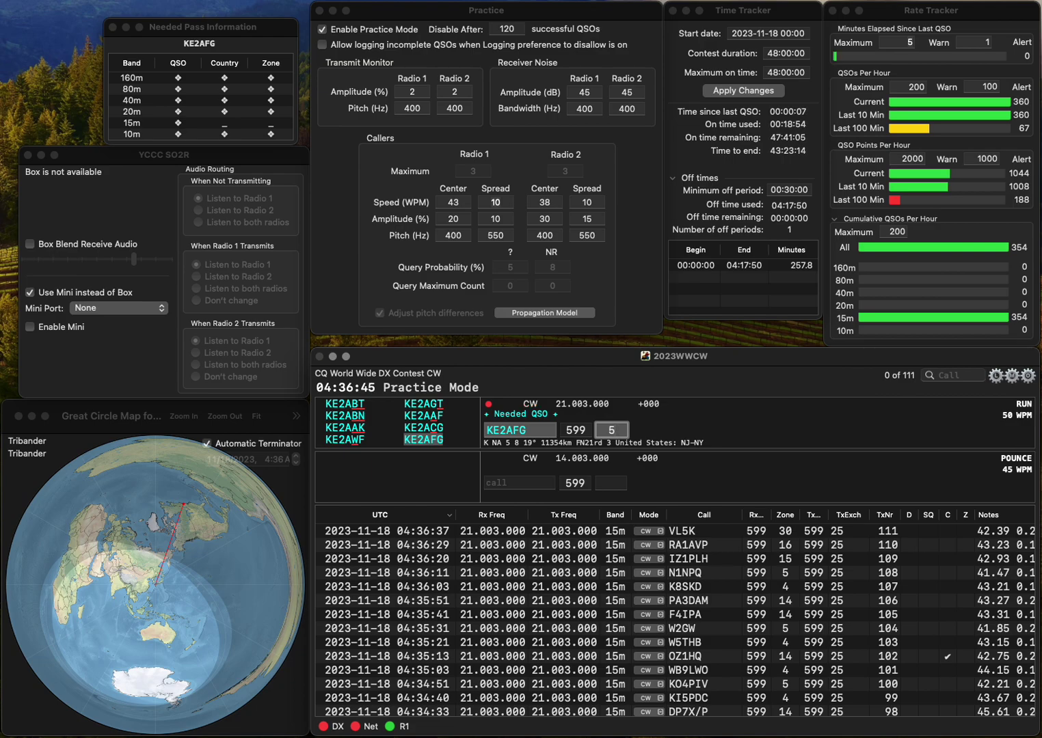
key("Return")
type("R")
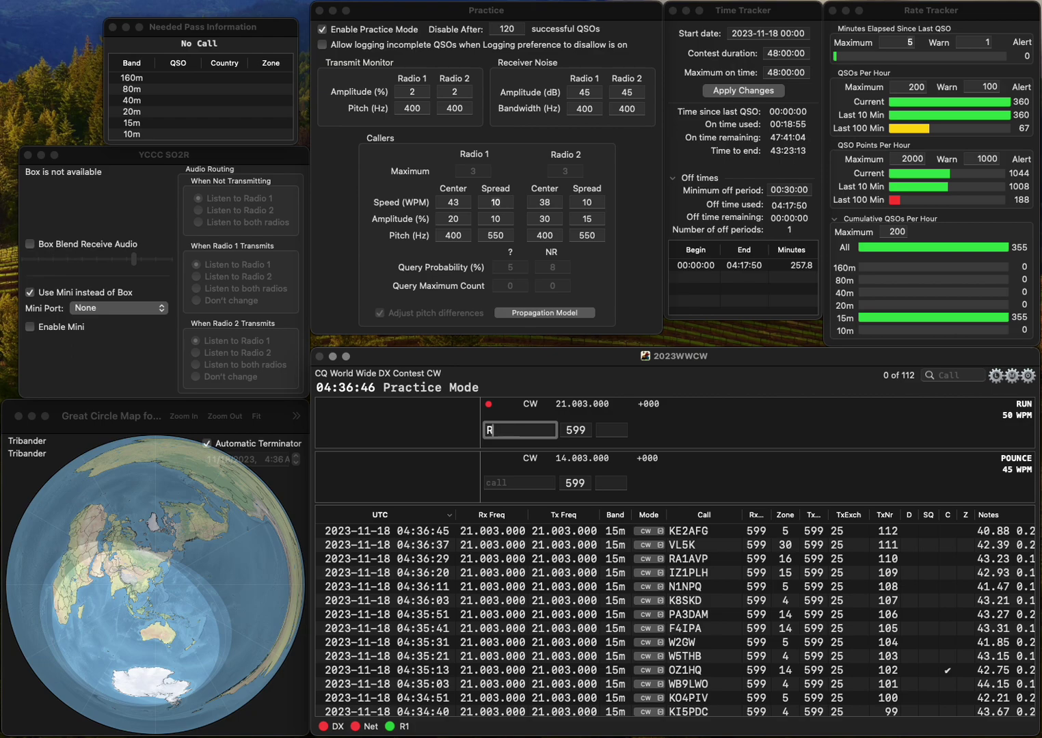
type("Y6UA")
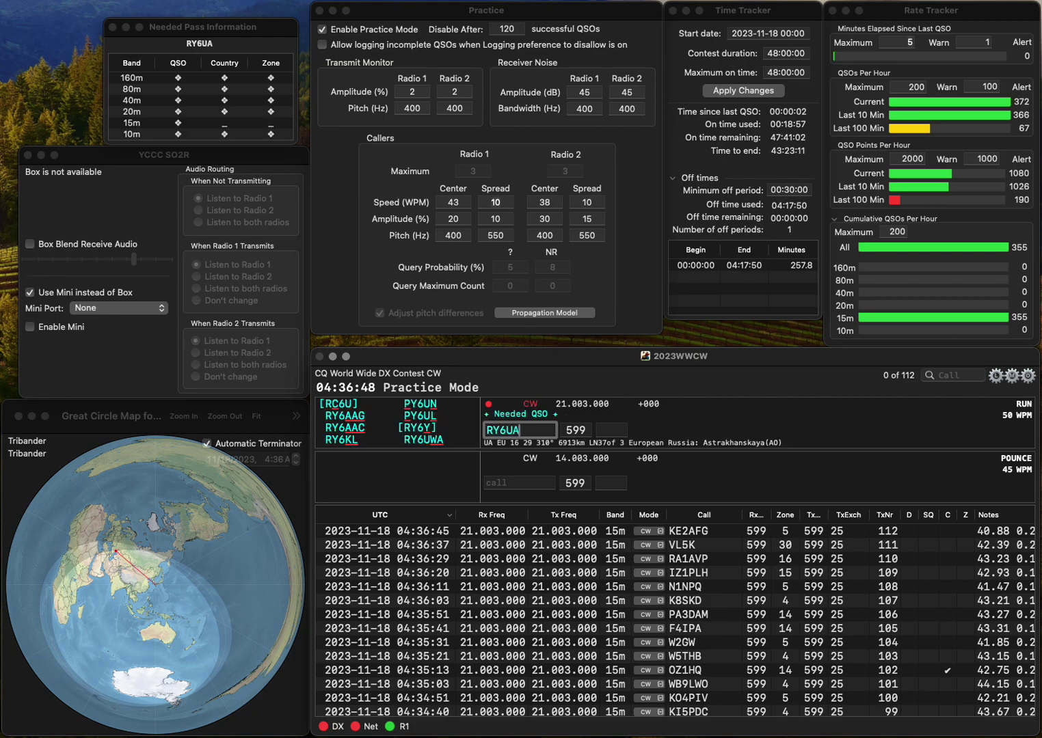
key("BackSpace")
type("WA")
key("space")
type("16")
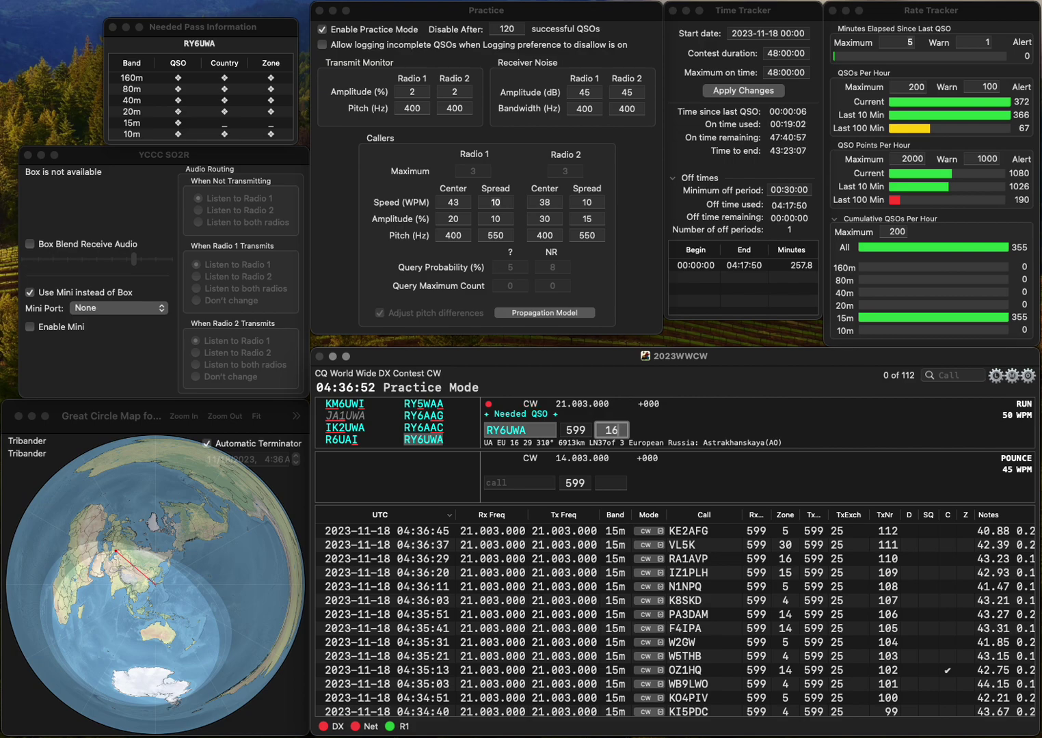
key("Return")
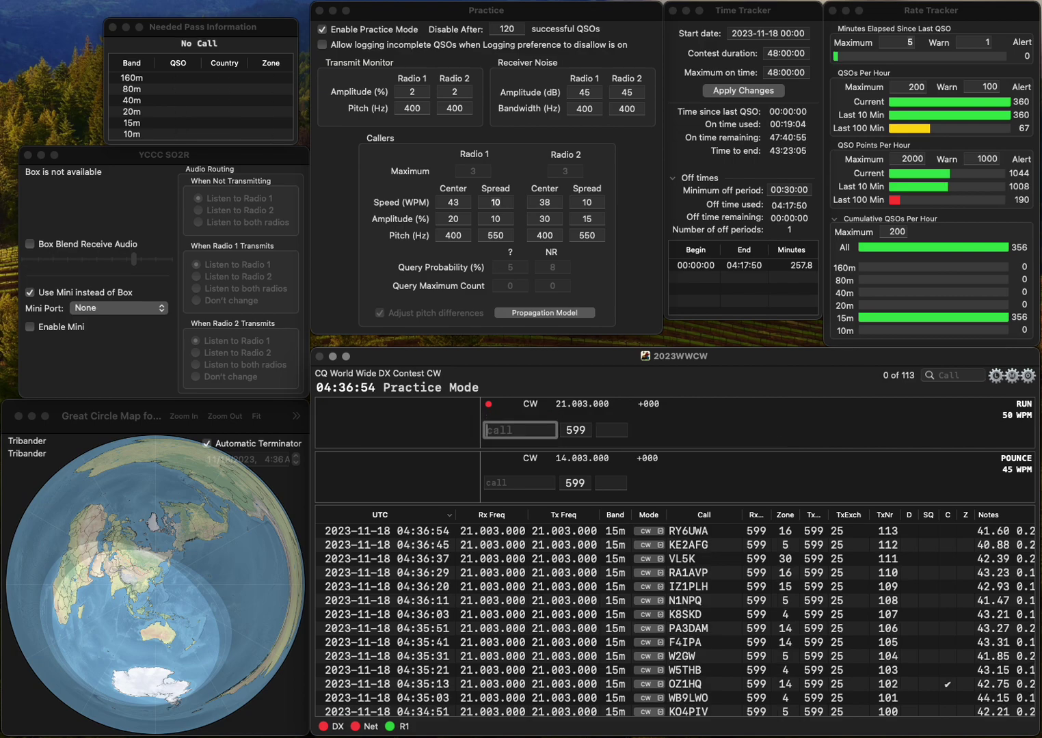
Enter the call JE8PFD, correct it to JE9PFD, and log the contact with report 599 and zone 25.
type("JE8PFD")
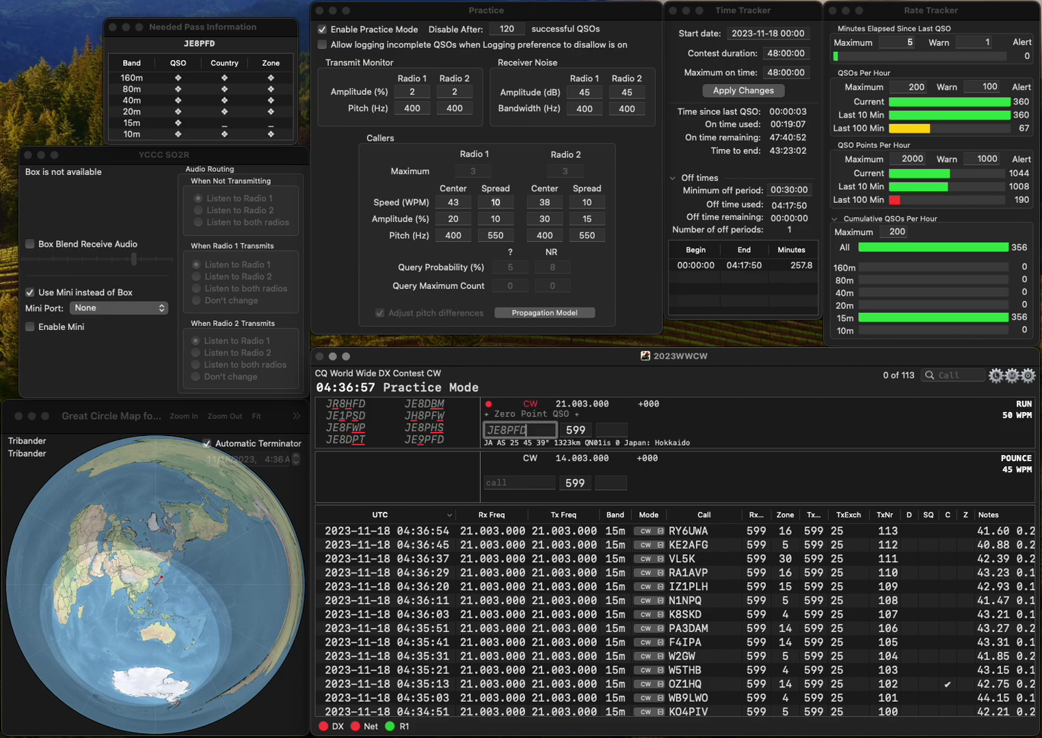
key("Left")
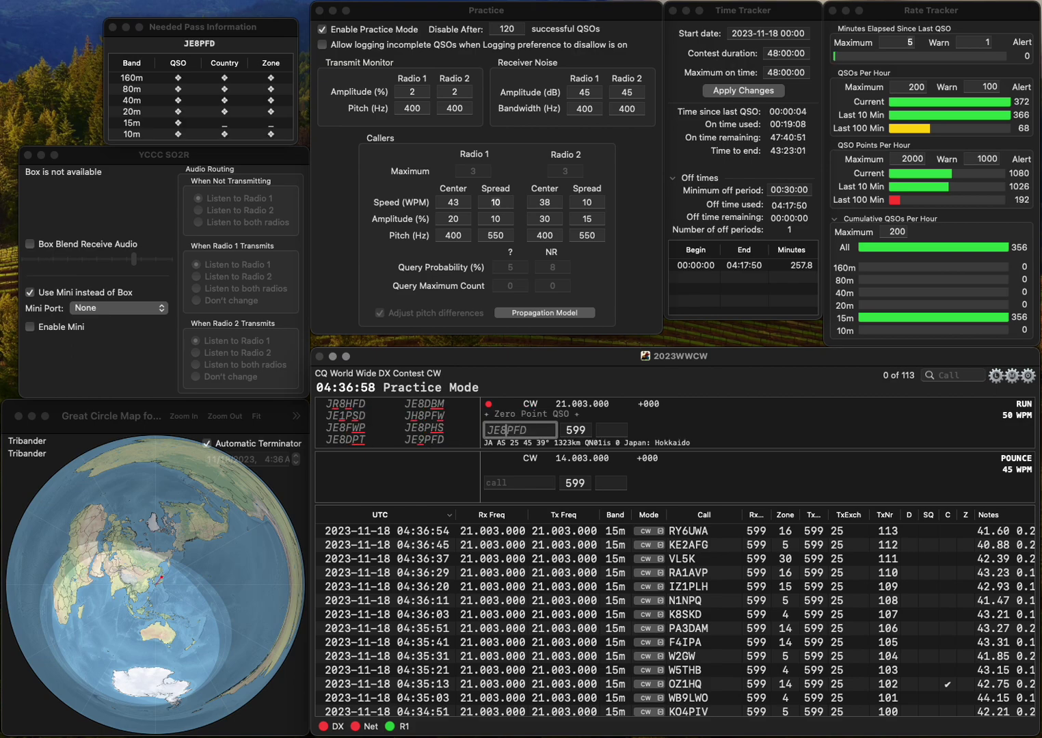
key("Delete")
type("9")
key("space")
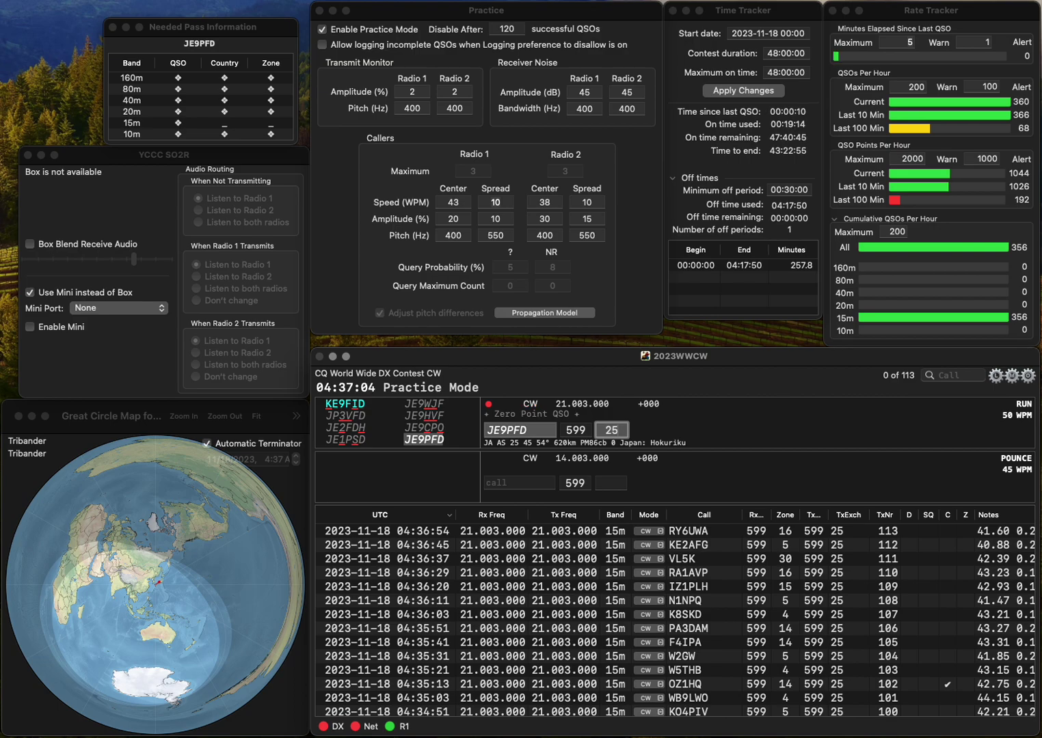
key("Return")
type("AG7SU")
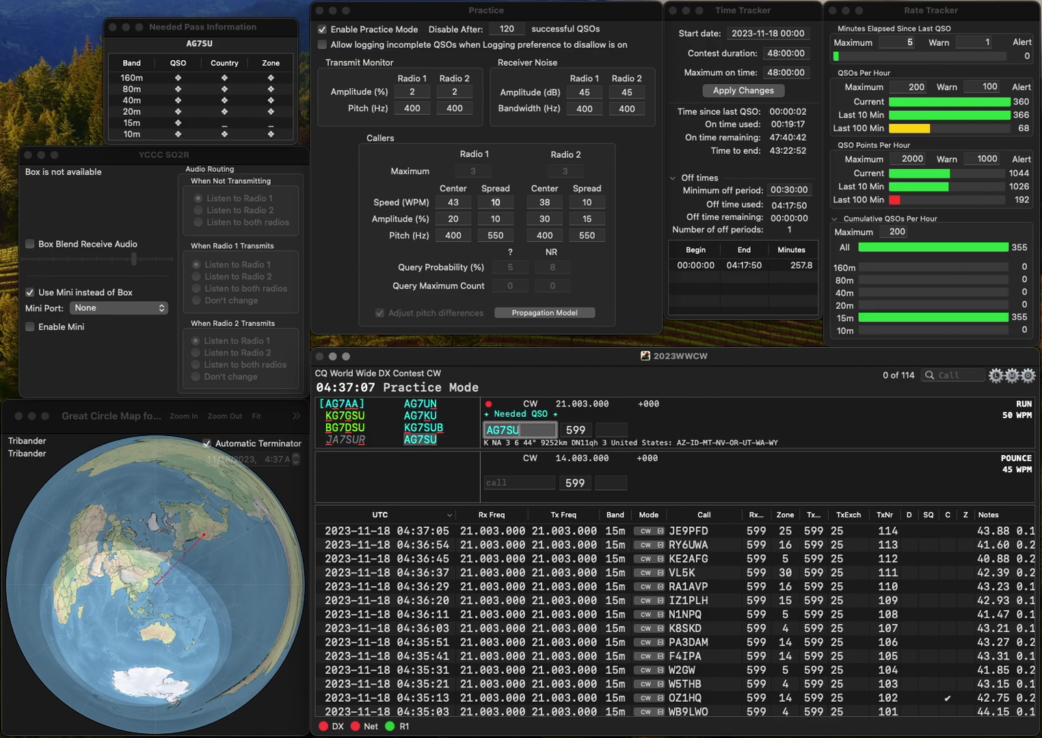
key("space")
type("3")
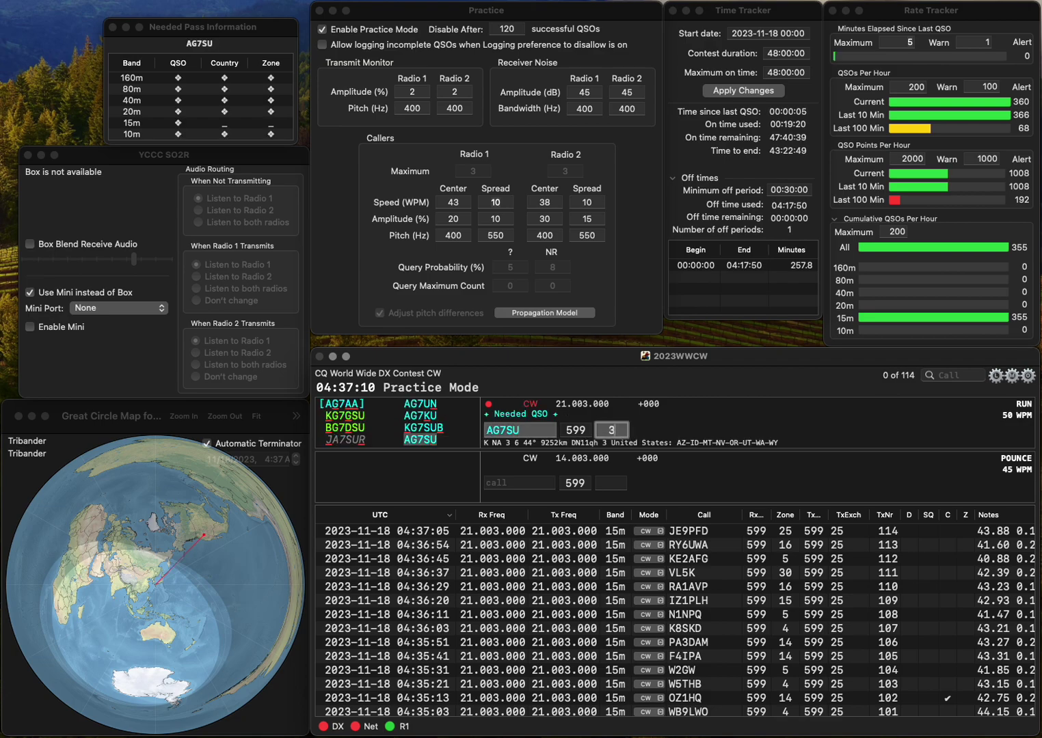
key("Return")
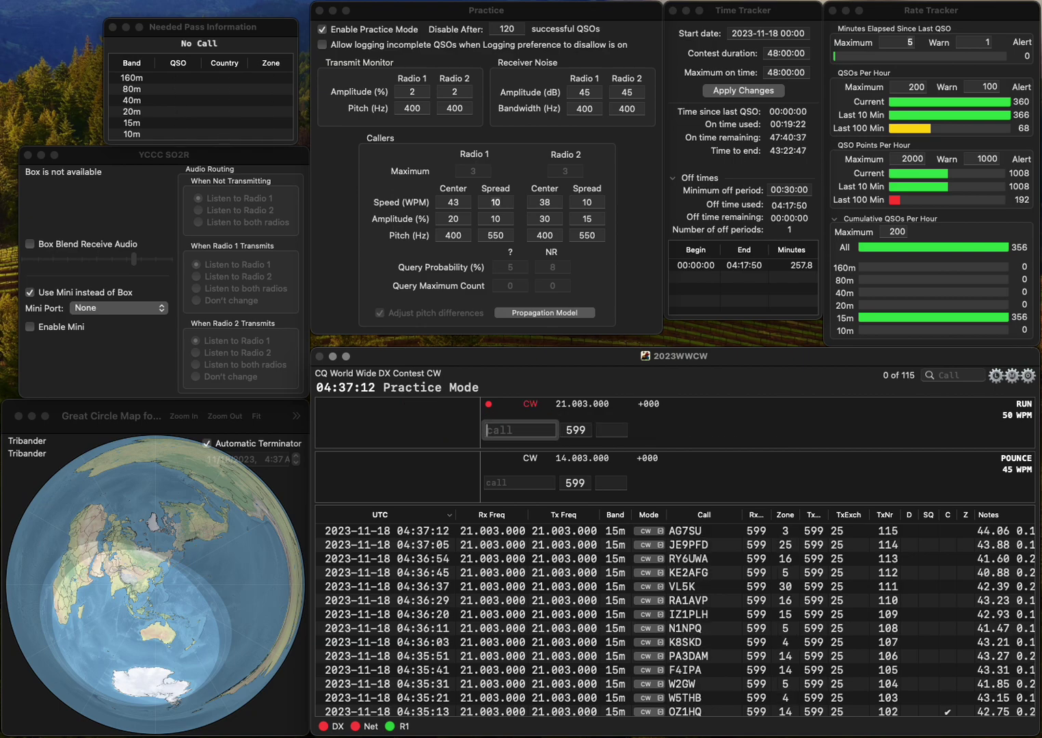
type("IK0")
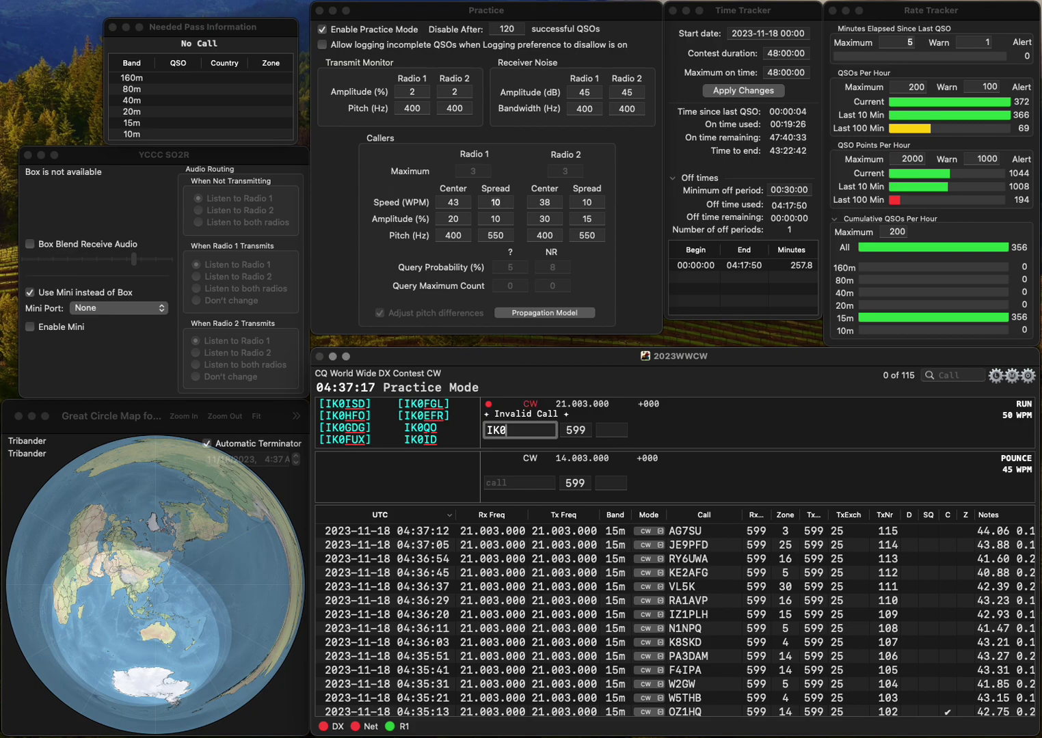
type("NOJ")
key("space")
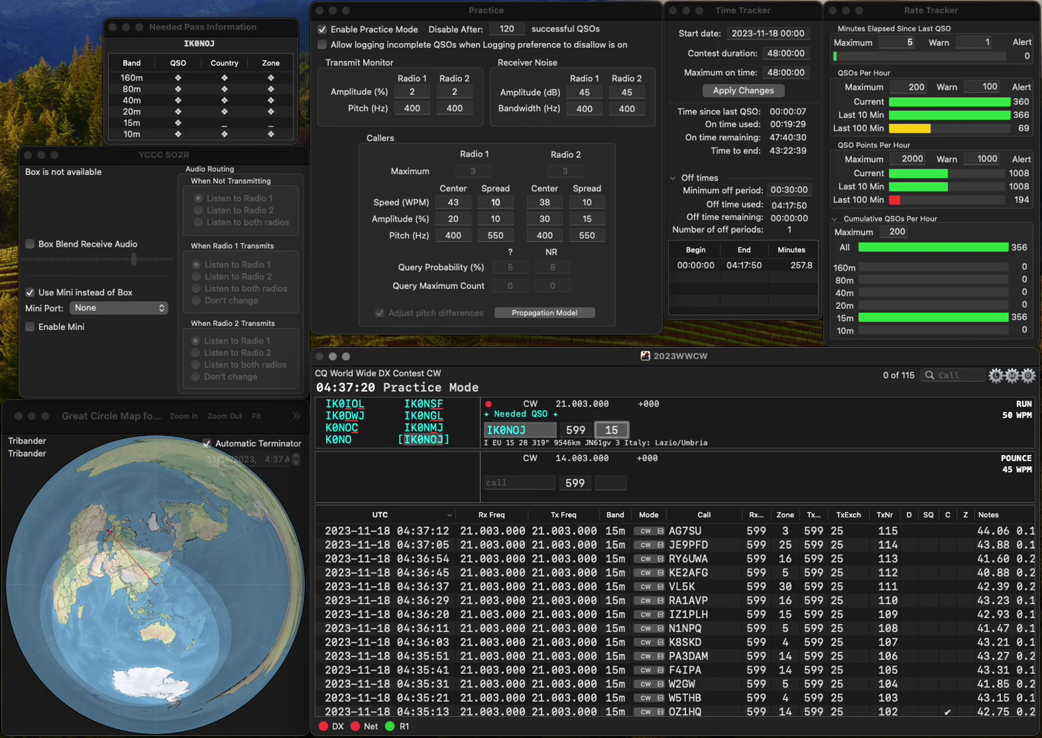
key("Return")
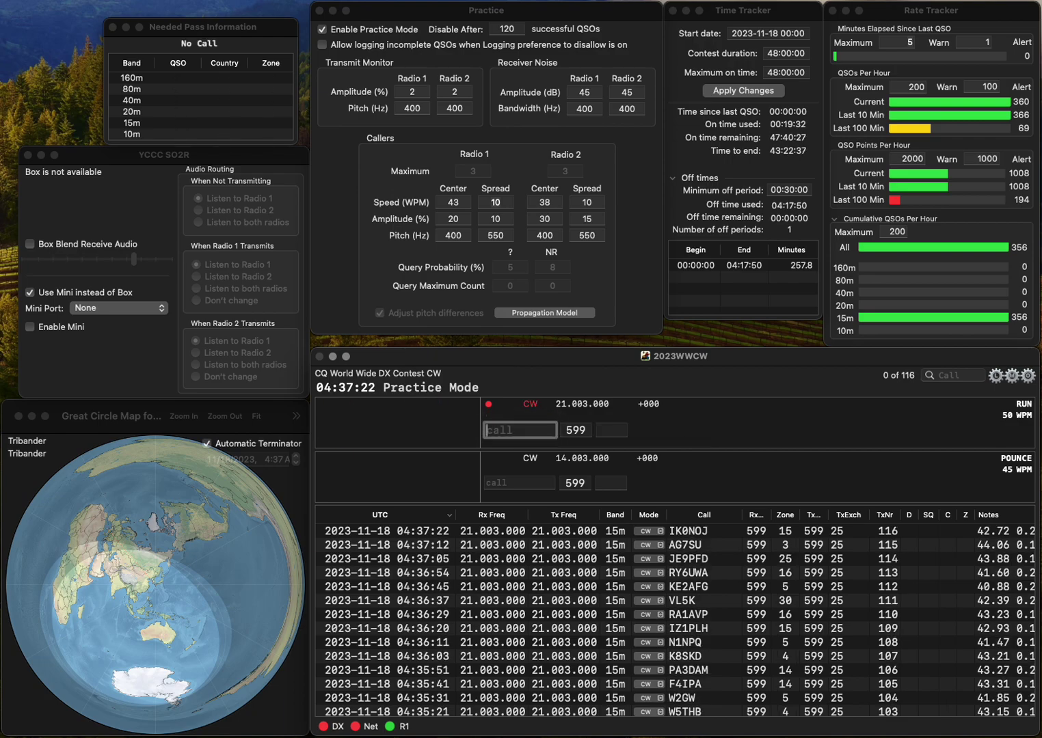
Enter the call GBGLP/P, correct it to G6GLP/P, and log the contact with report 599 and zone 14.
type("G6")
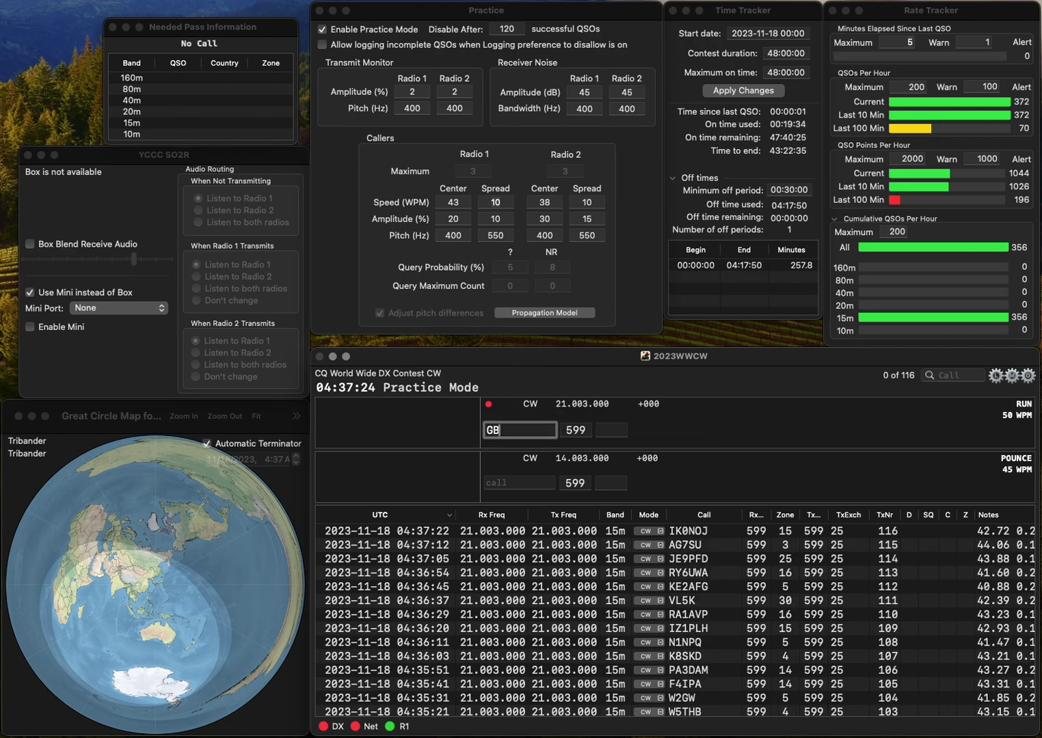
key("BackSpace")
type("BGLP/P")
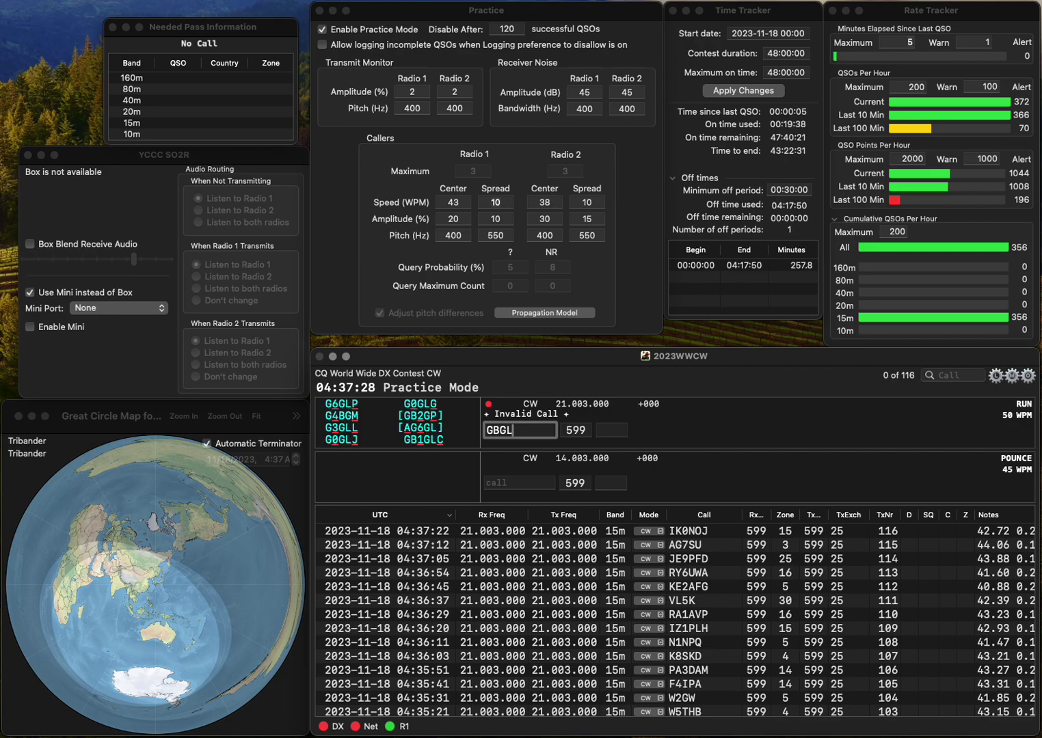
key("Right")
key("Delete")
type("6")
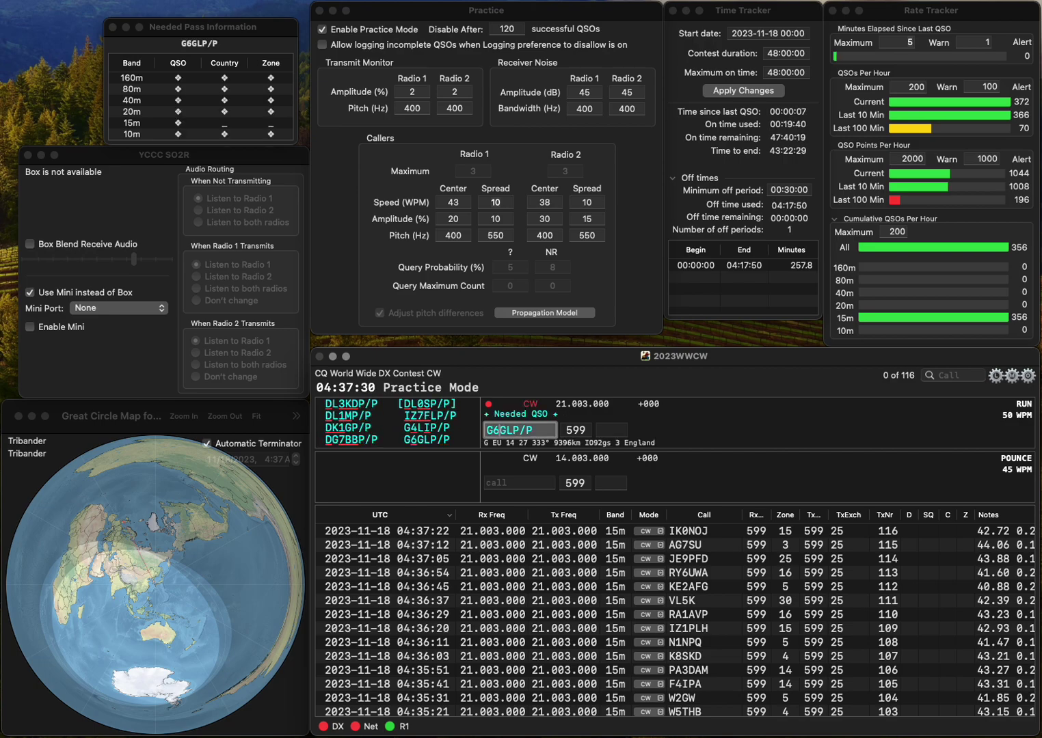
key("Tab")
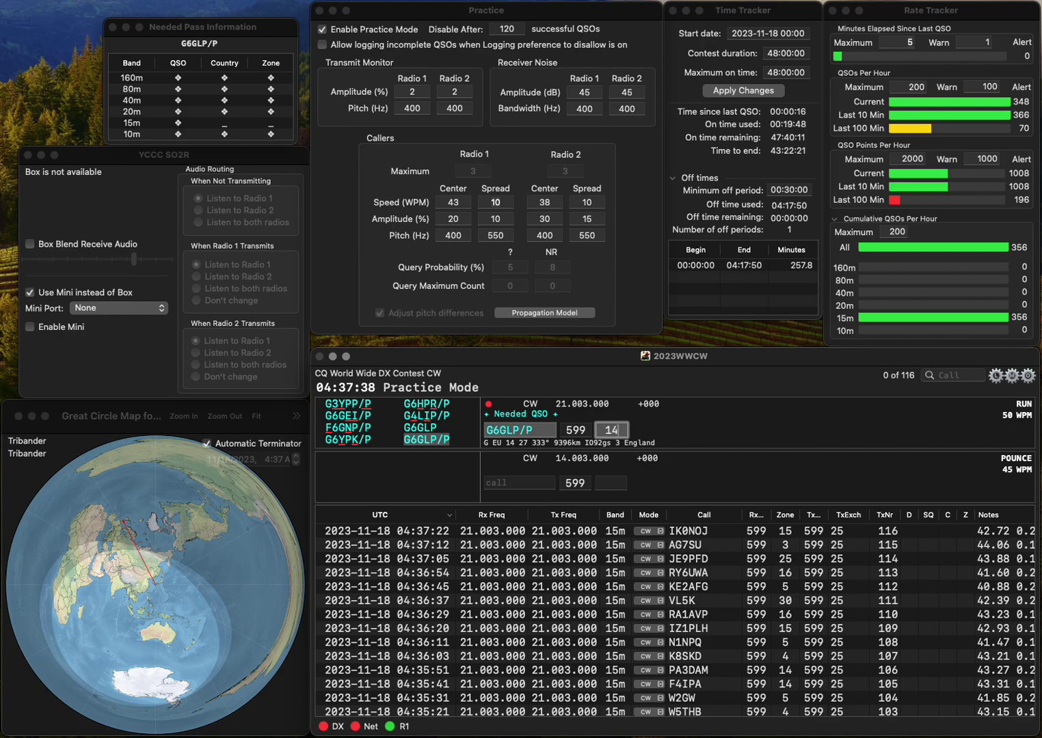
key("Return")
type("I")
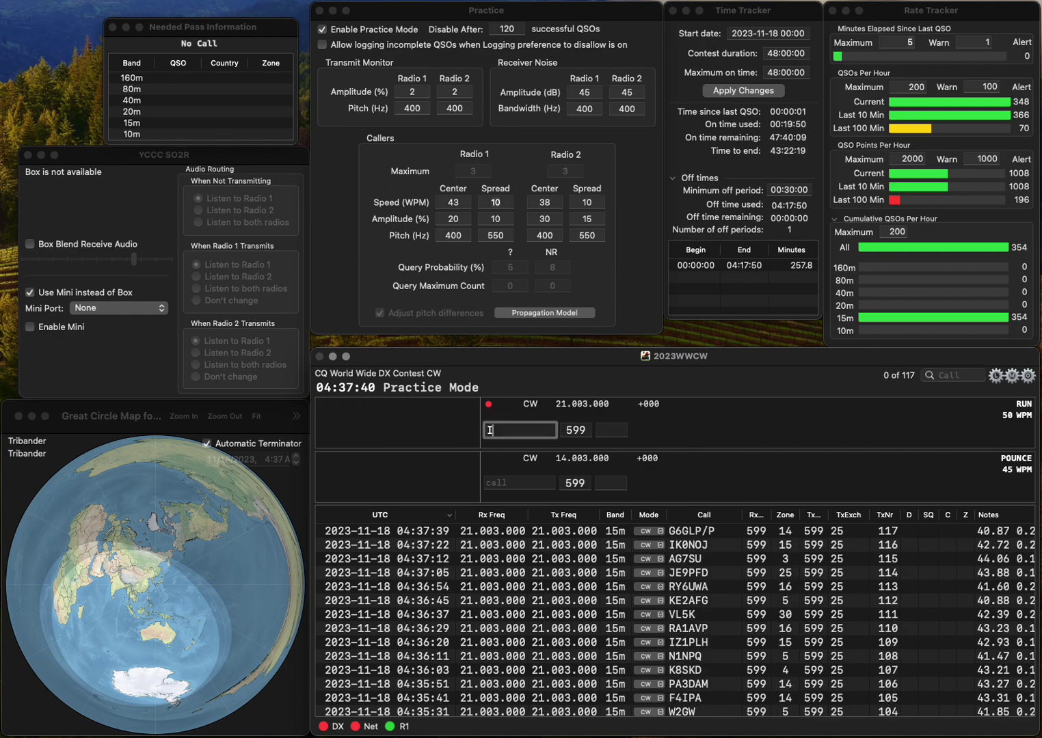
type("Z0RVI")
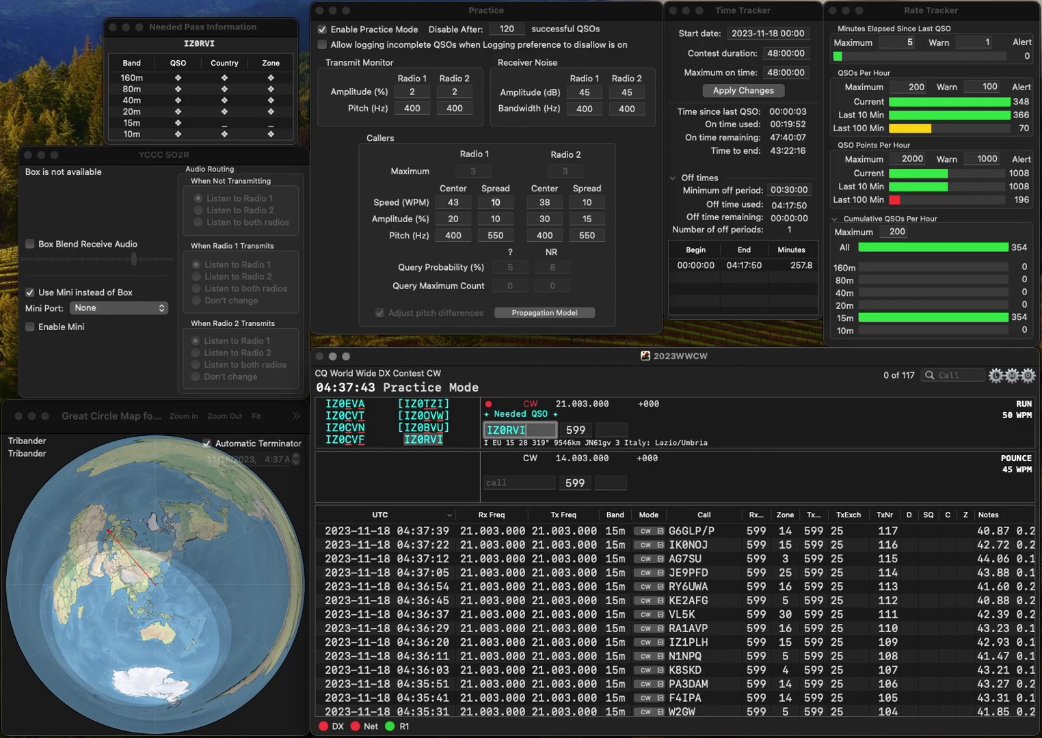
key("Tab")
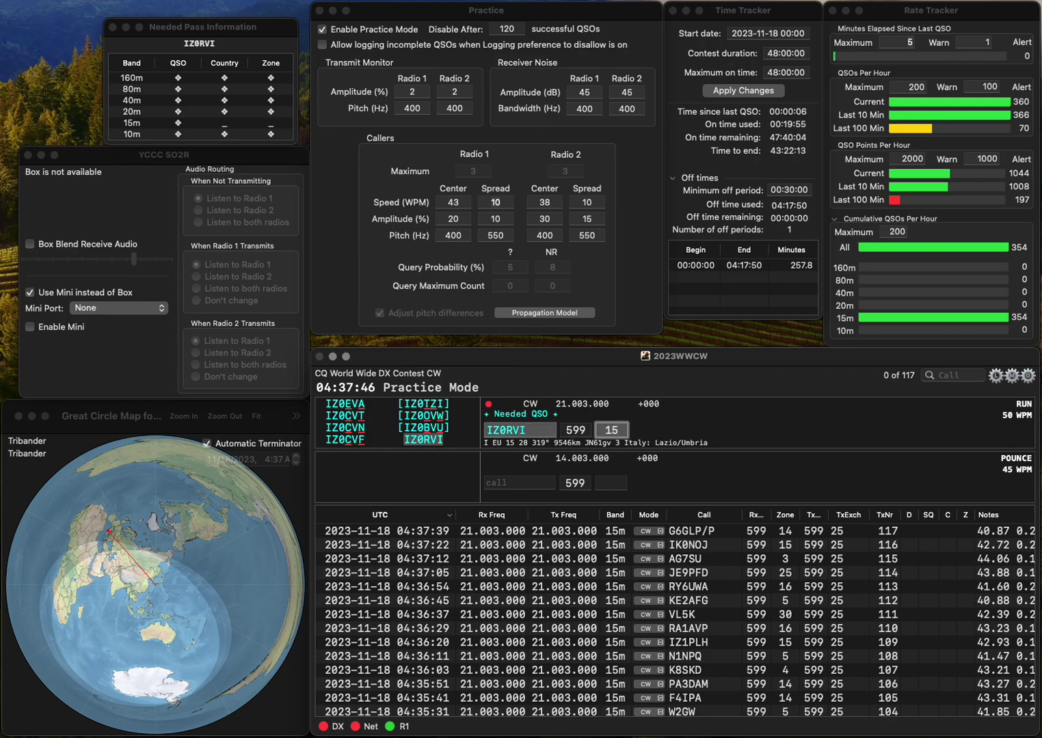
key("Return")
Enter the call MM0SSG and log the contact with report 599 and zone 14.
type("M")
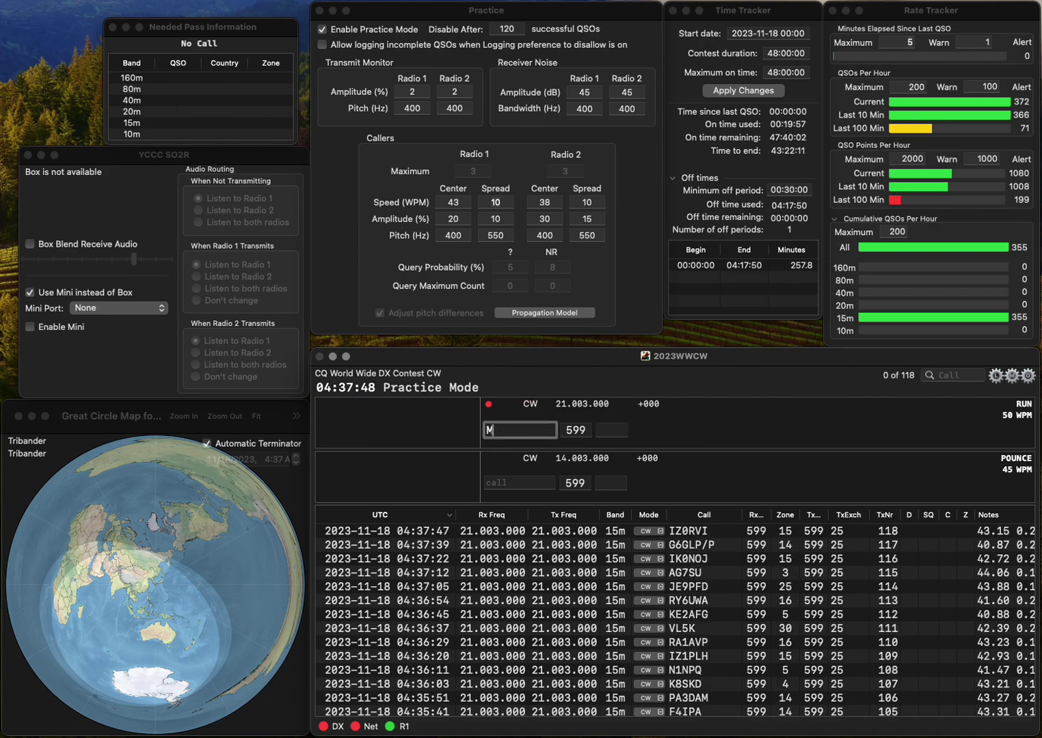
type("M0SSG")
key("Tab")
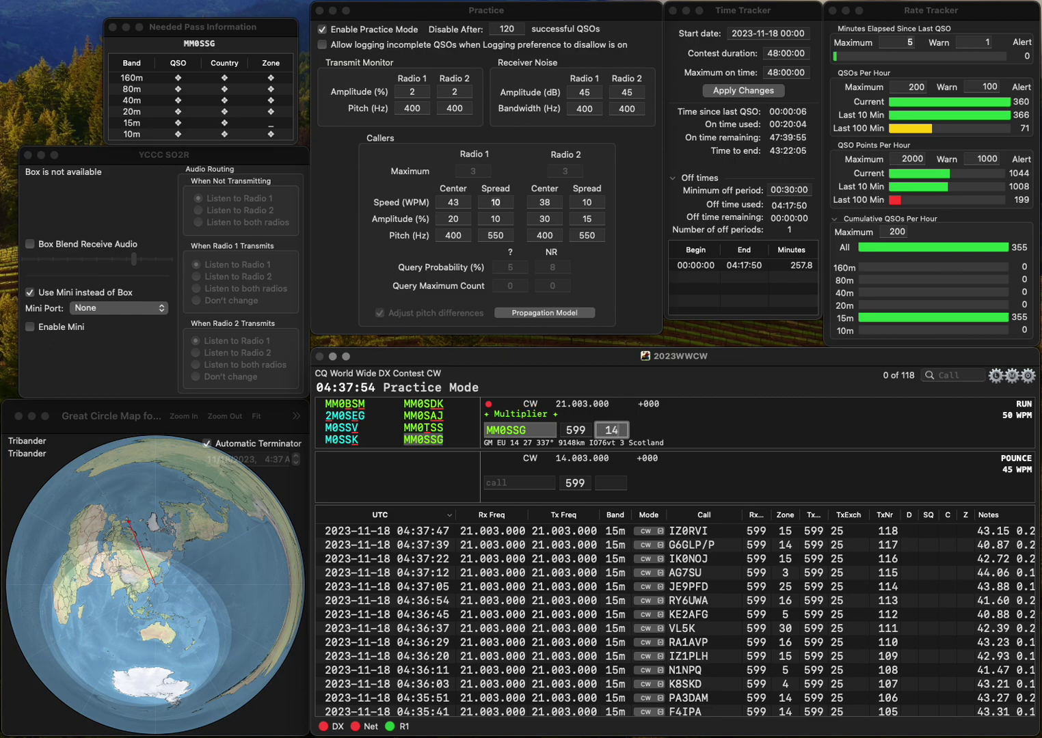
key("Return")
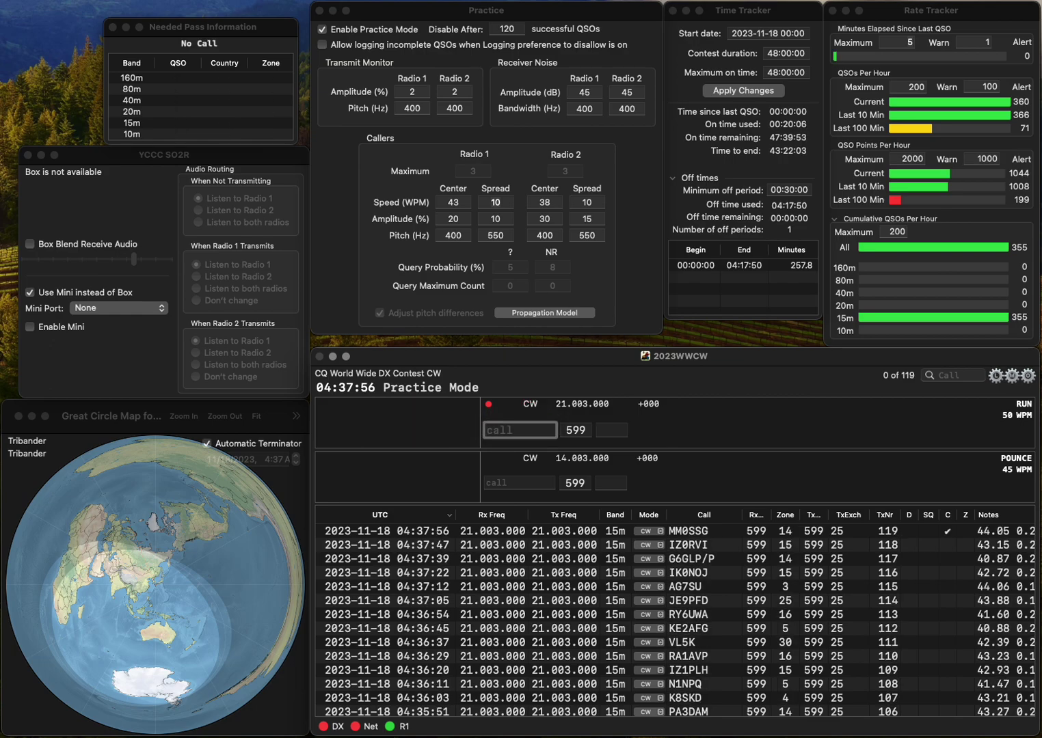
type("DO5HOT")
key("space")
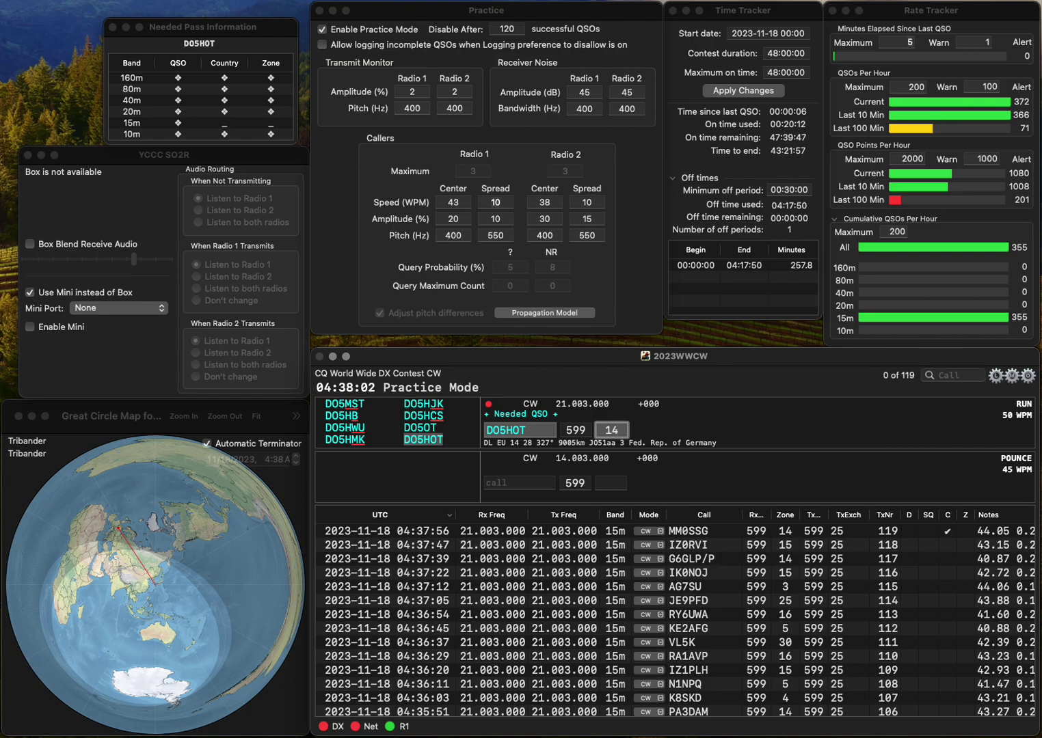
key("Return")
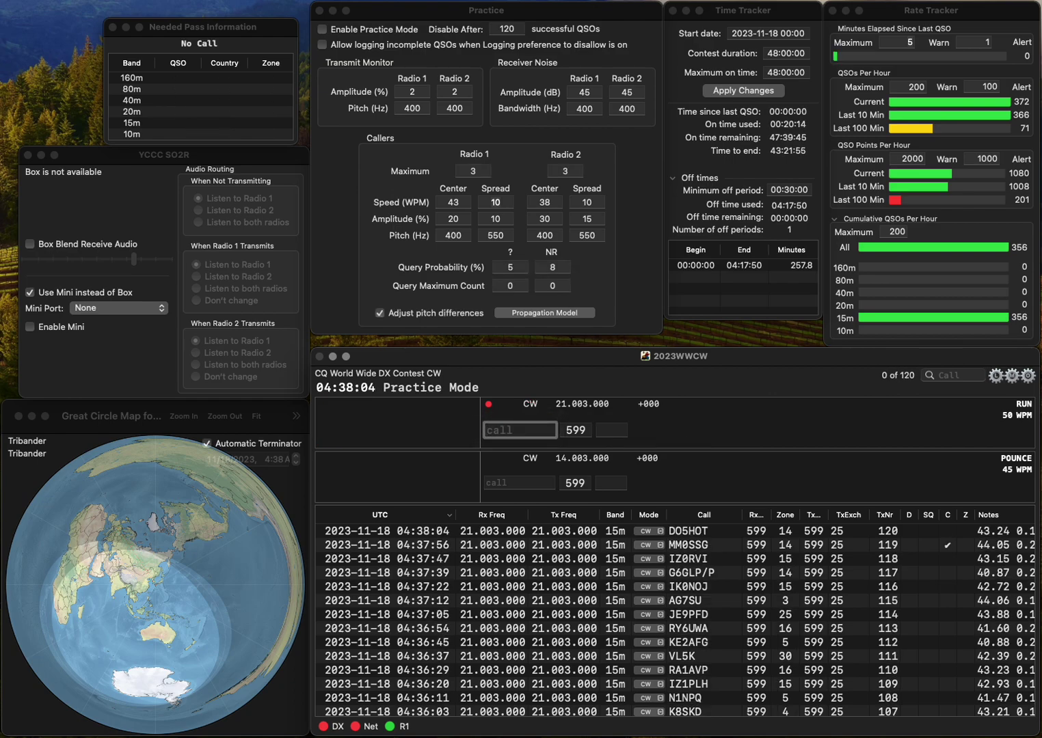